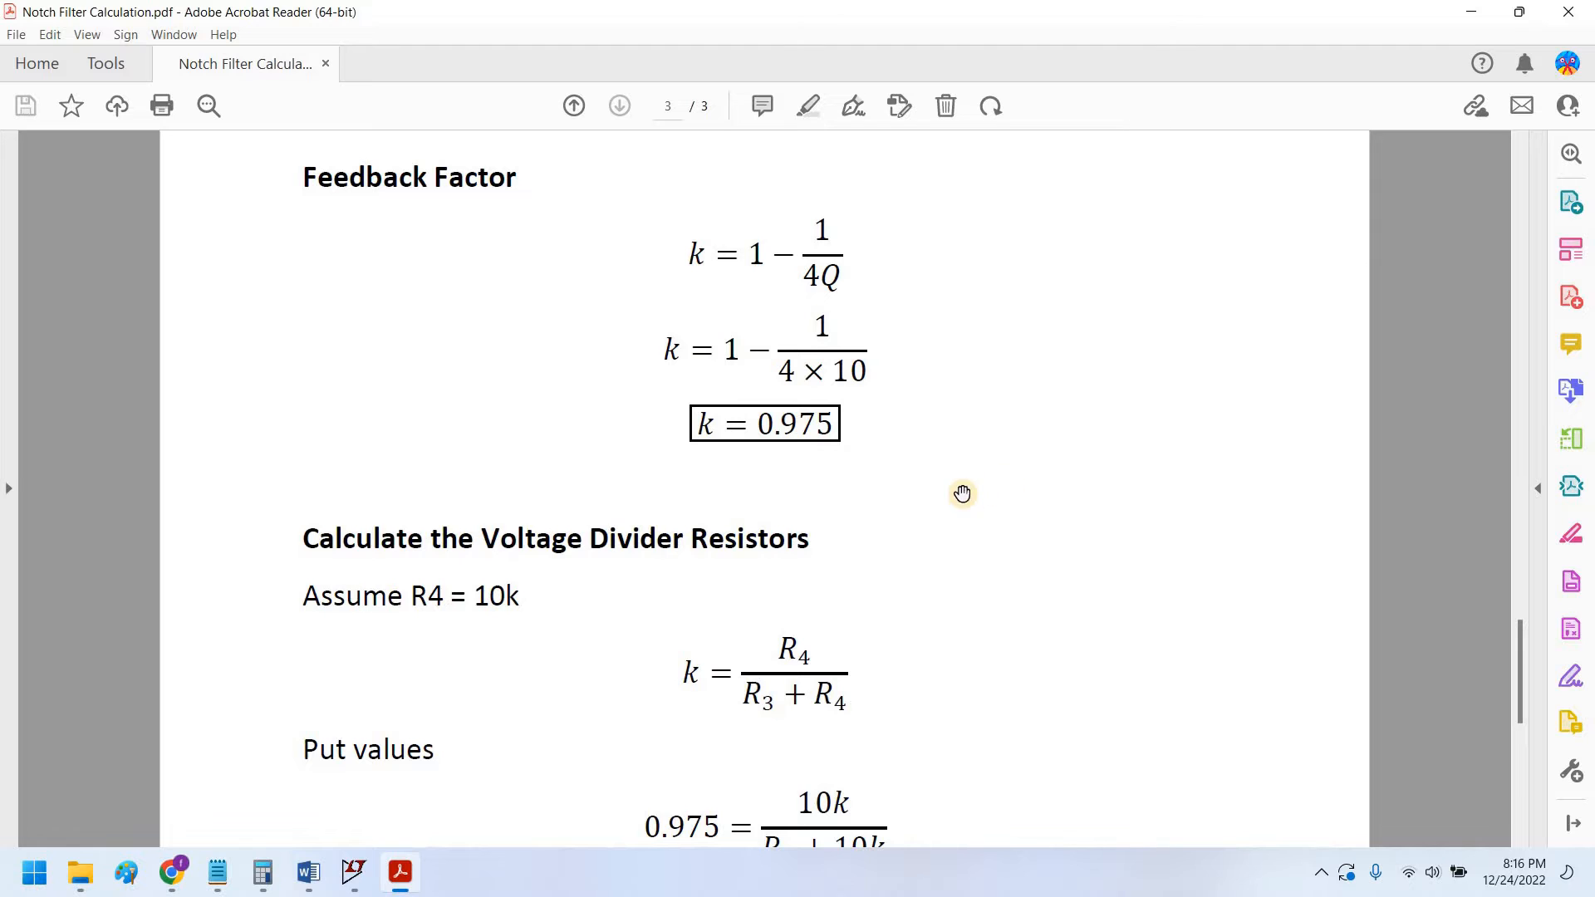
Step: Review the feedback factor, voltage divider resistor and notch depth calculations on page 3 of the notch filter PDF
scroll(933, 466, down, 1)
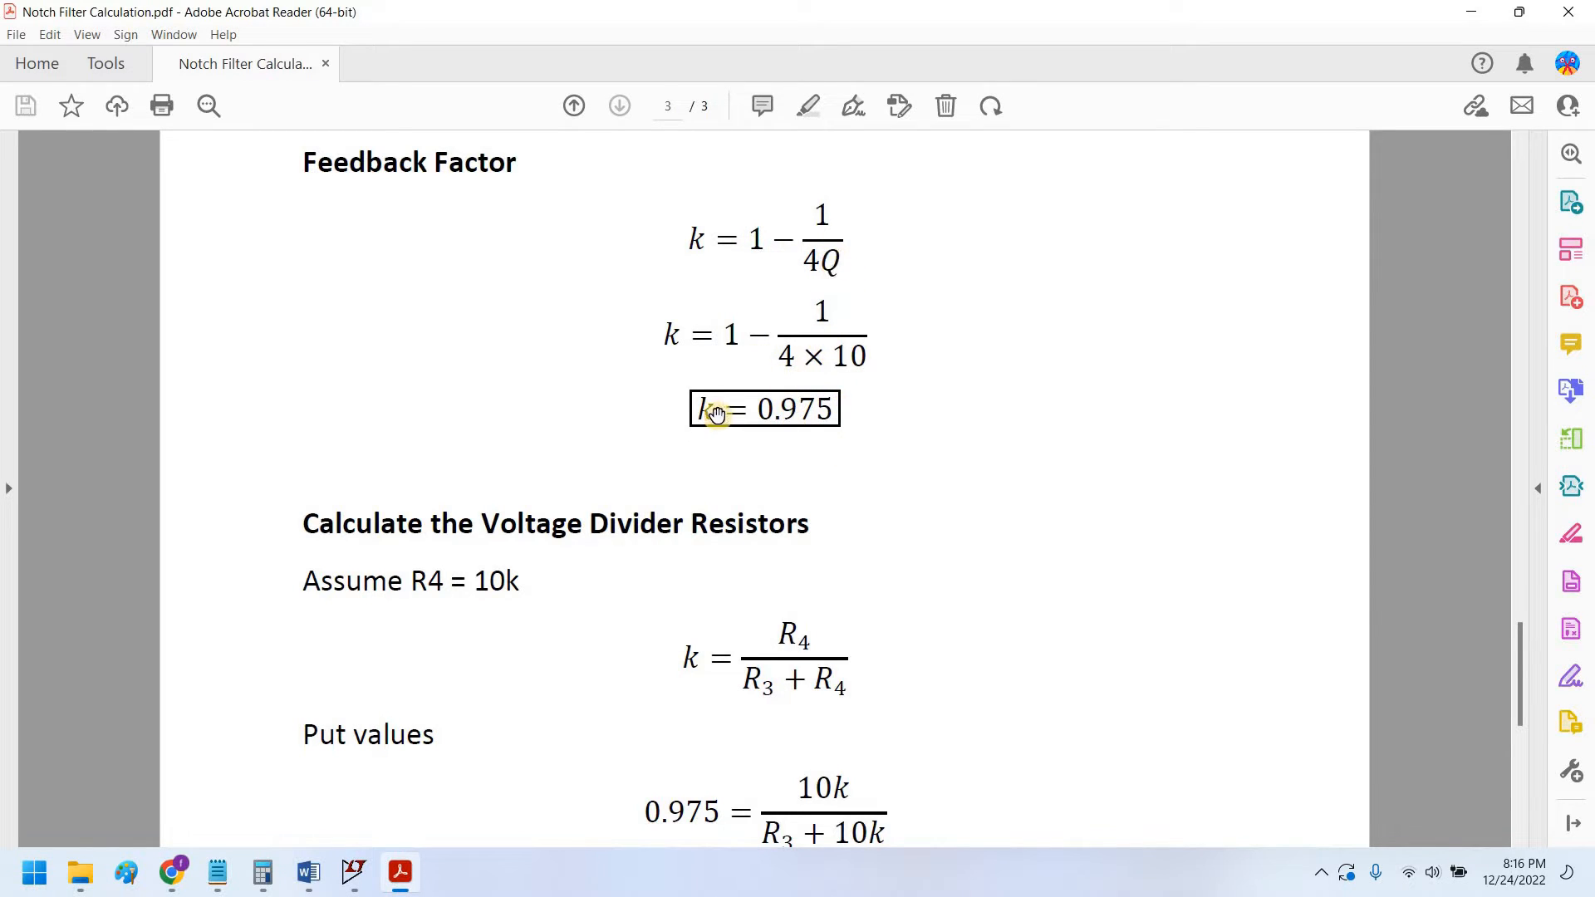
scroll(900, 616, down, 1)
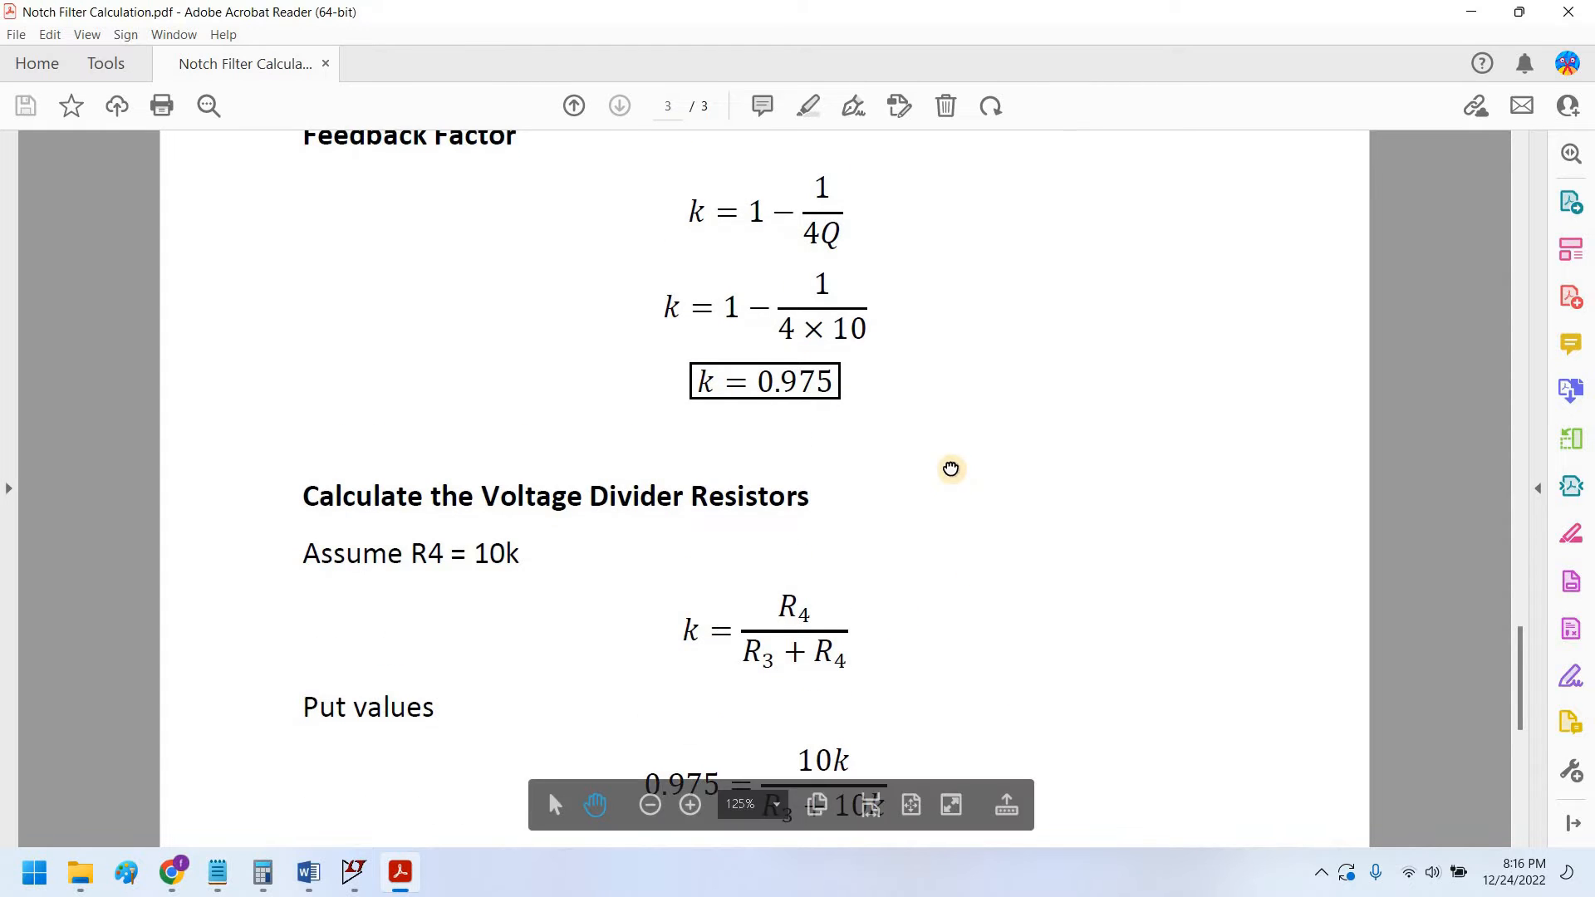
scroll(950, 466, down, 3)
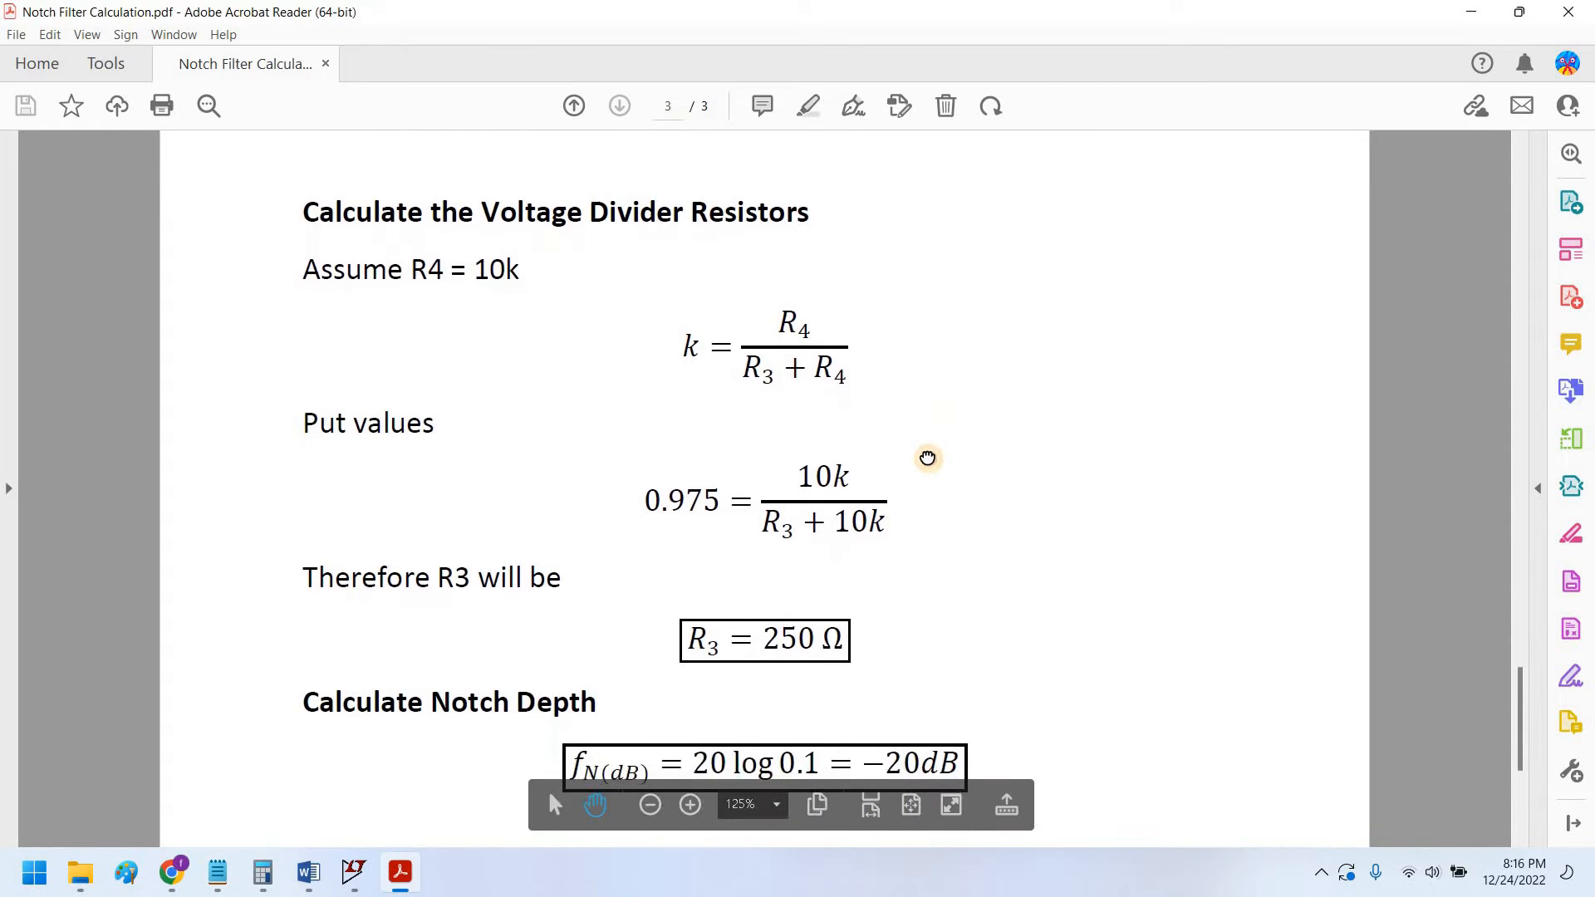
scroll(962, 416, up, 3)
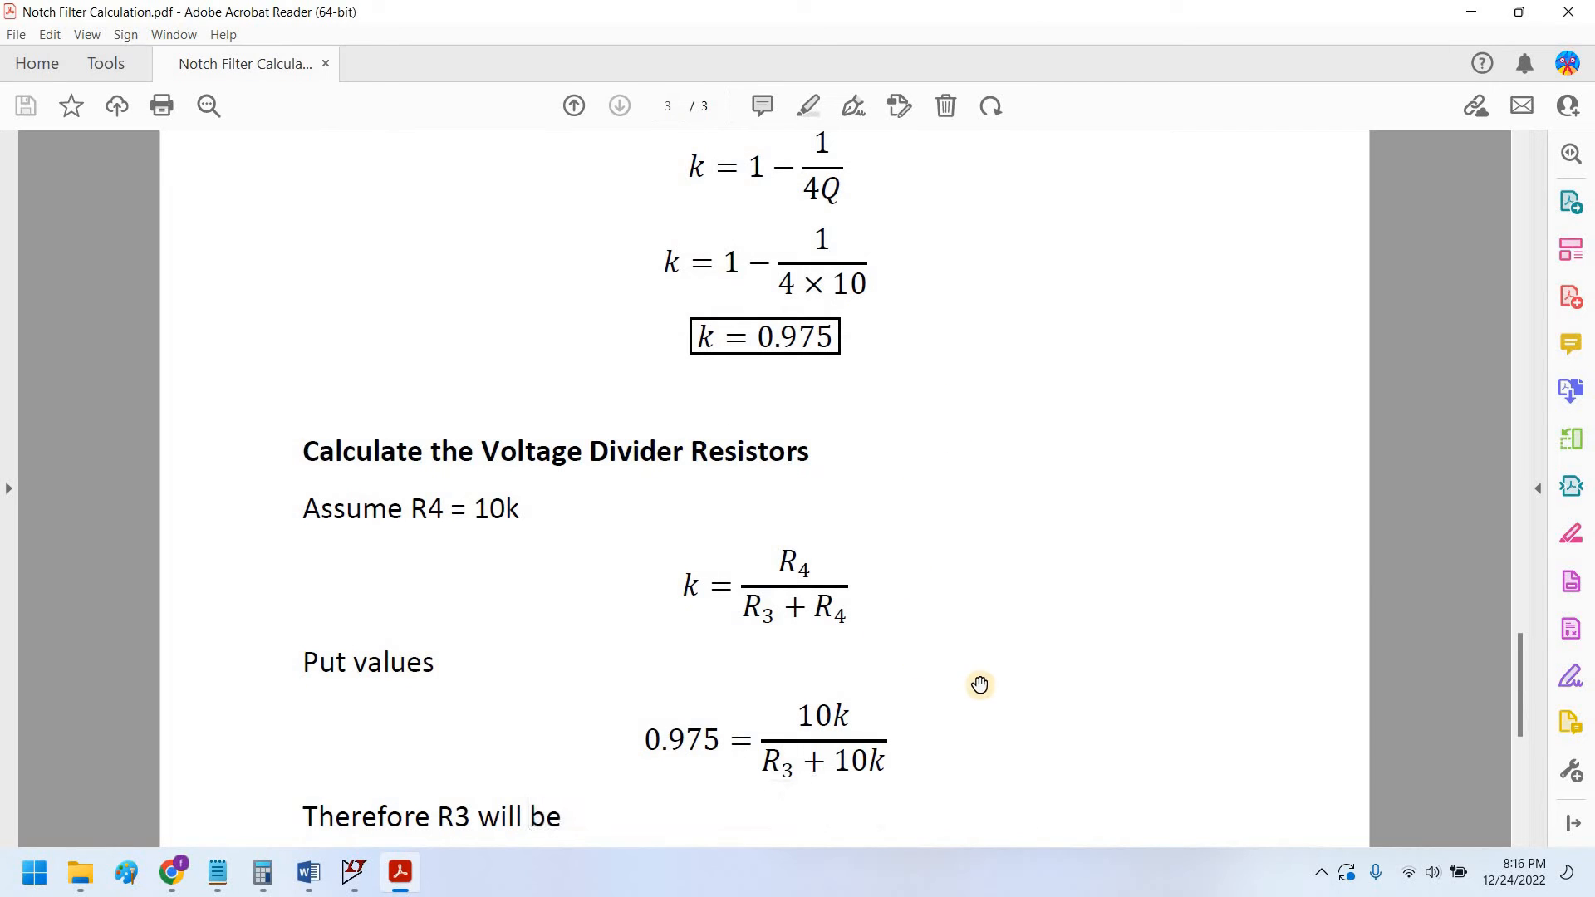
scroll(966, 641, down, 1)
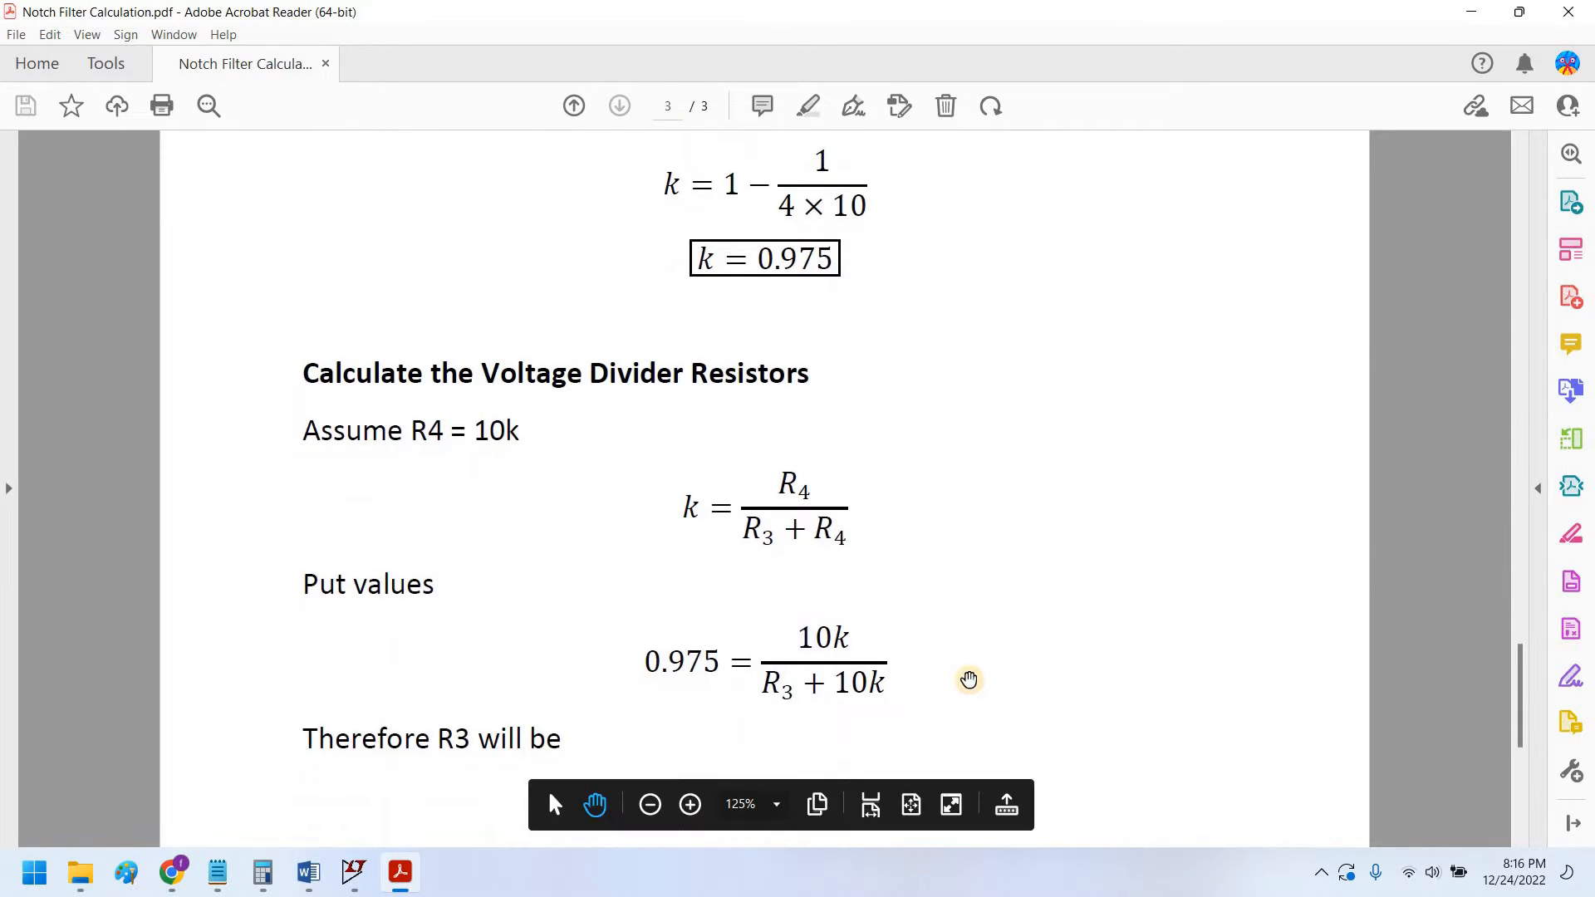
scroll(936, 603, down, 1)
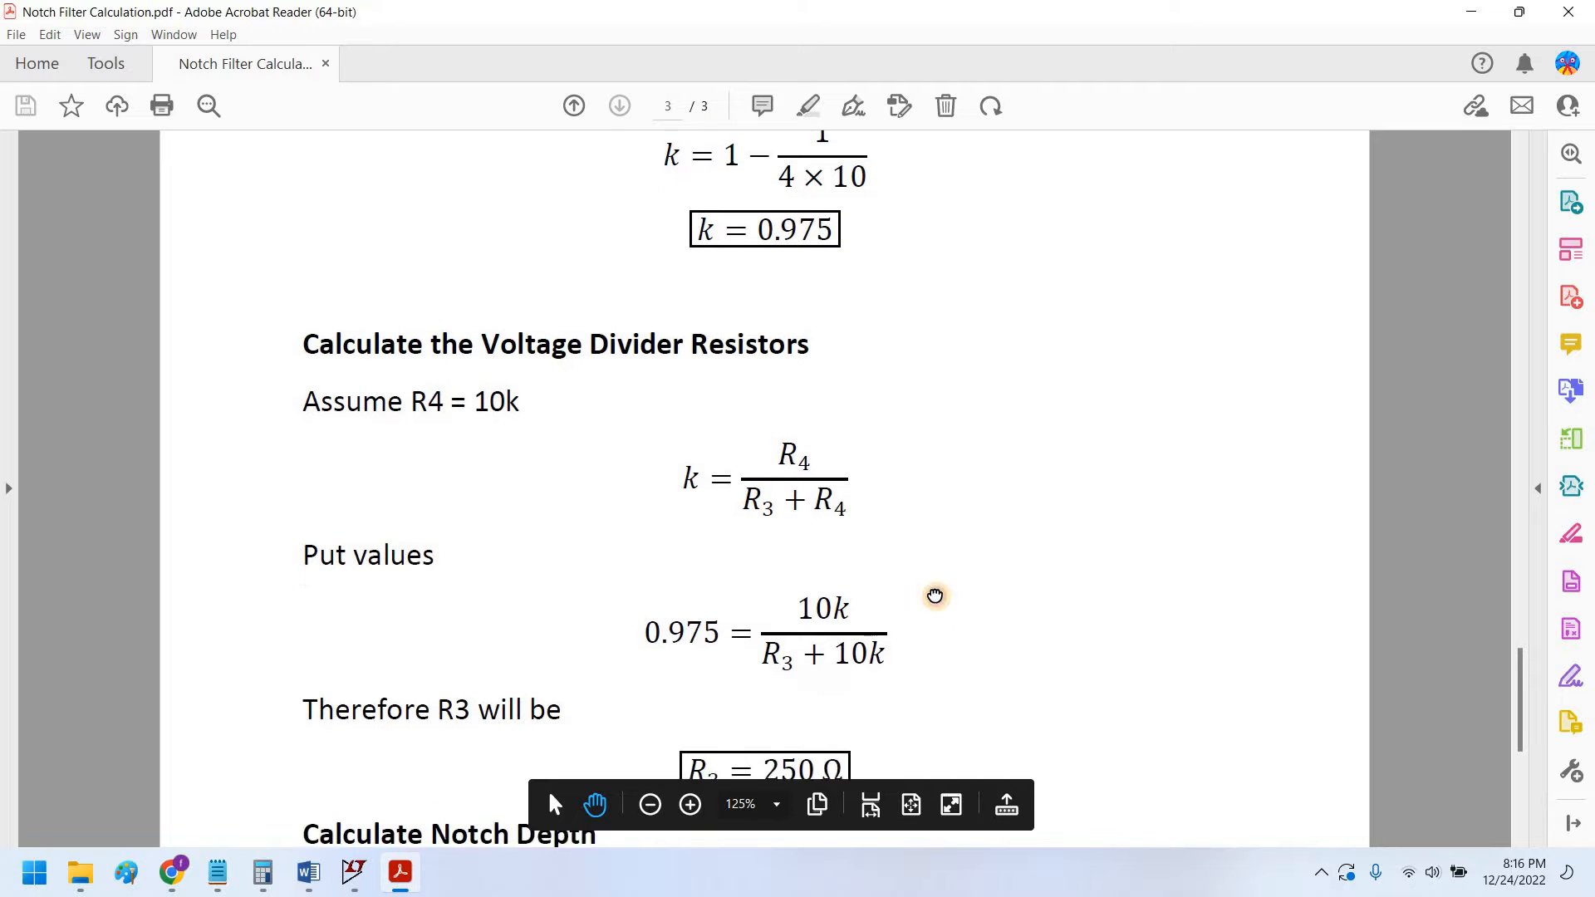
scroll(936, 540, down, 1)
scroll(922, 465, down, 2)
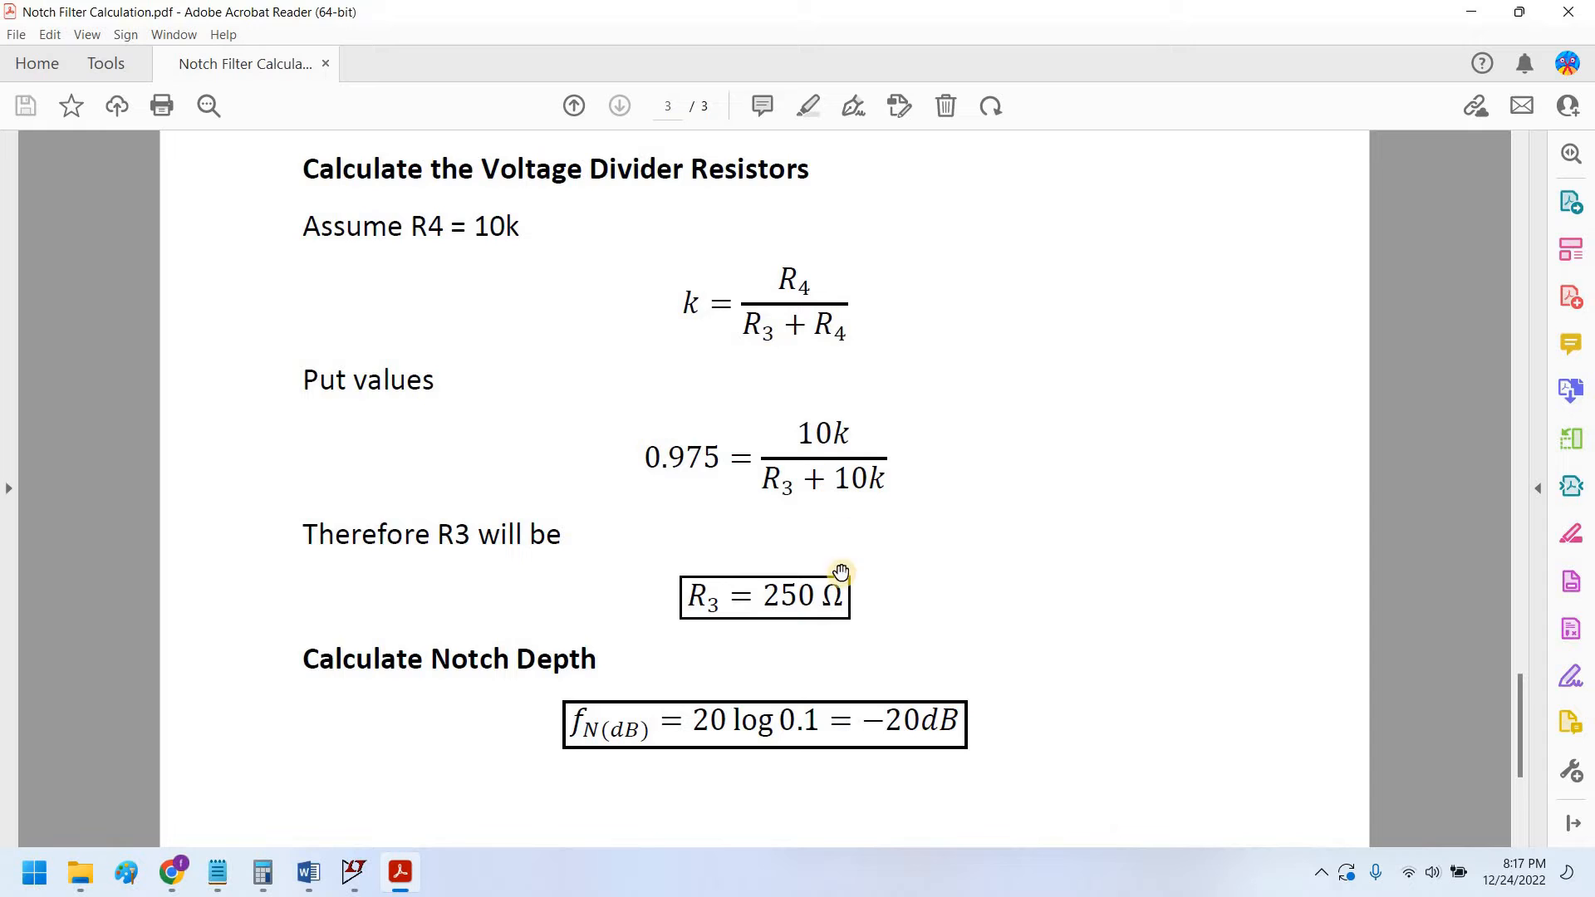
scroll(870, 595, down, 5)
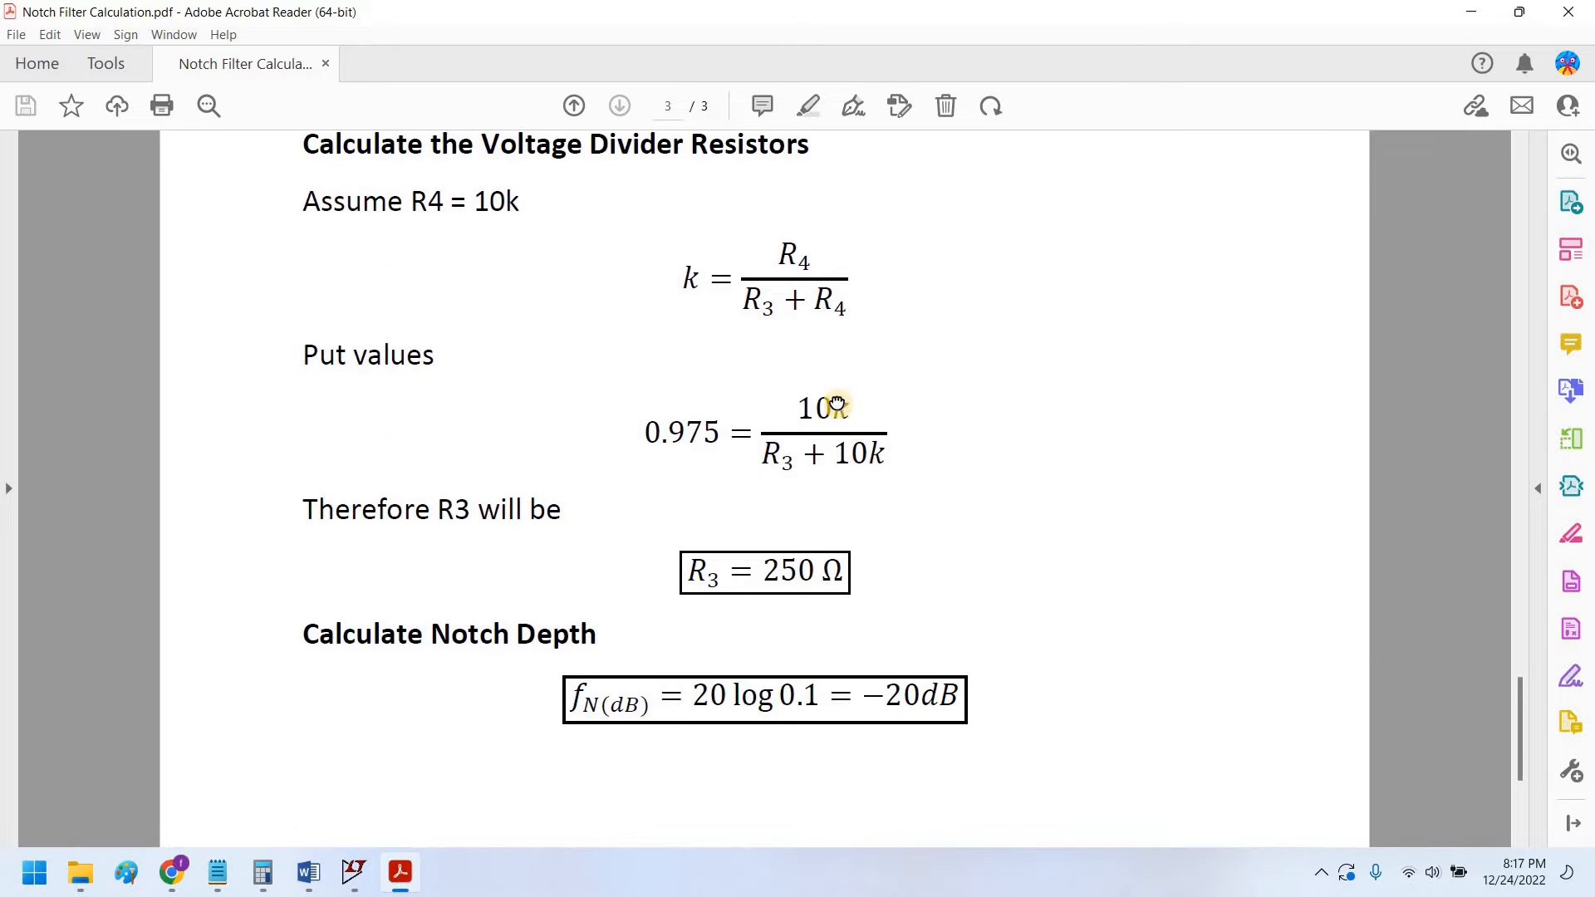
scroll(764, 530, down, 1)
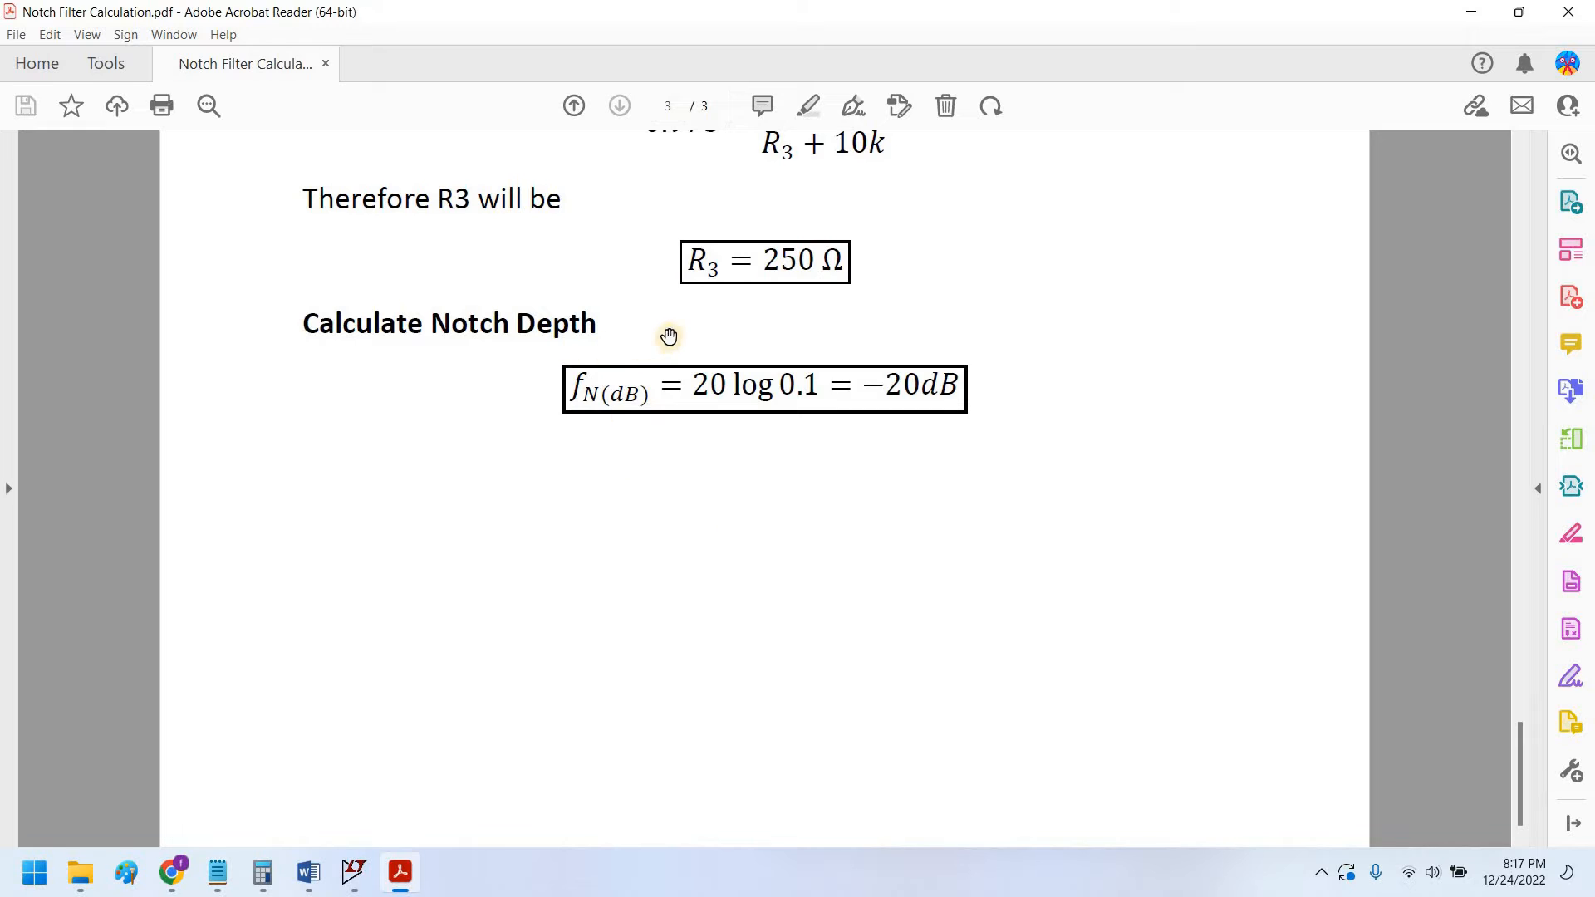
scroll(1067, 427, up, 2)
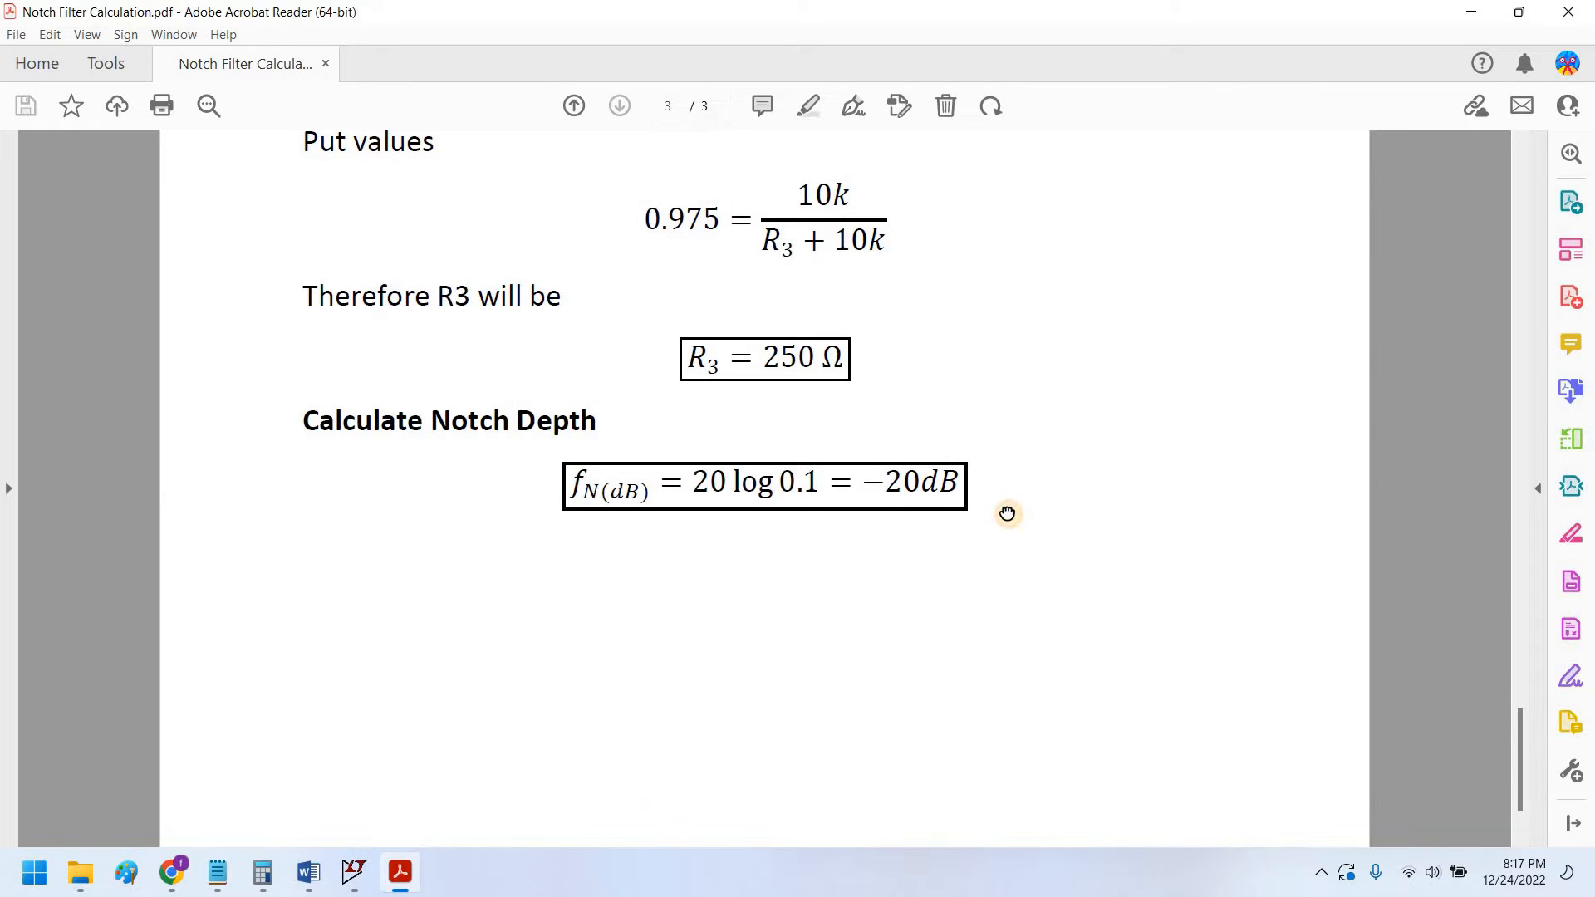
scroll(1013, 509, up, 1)
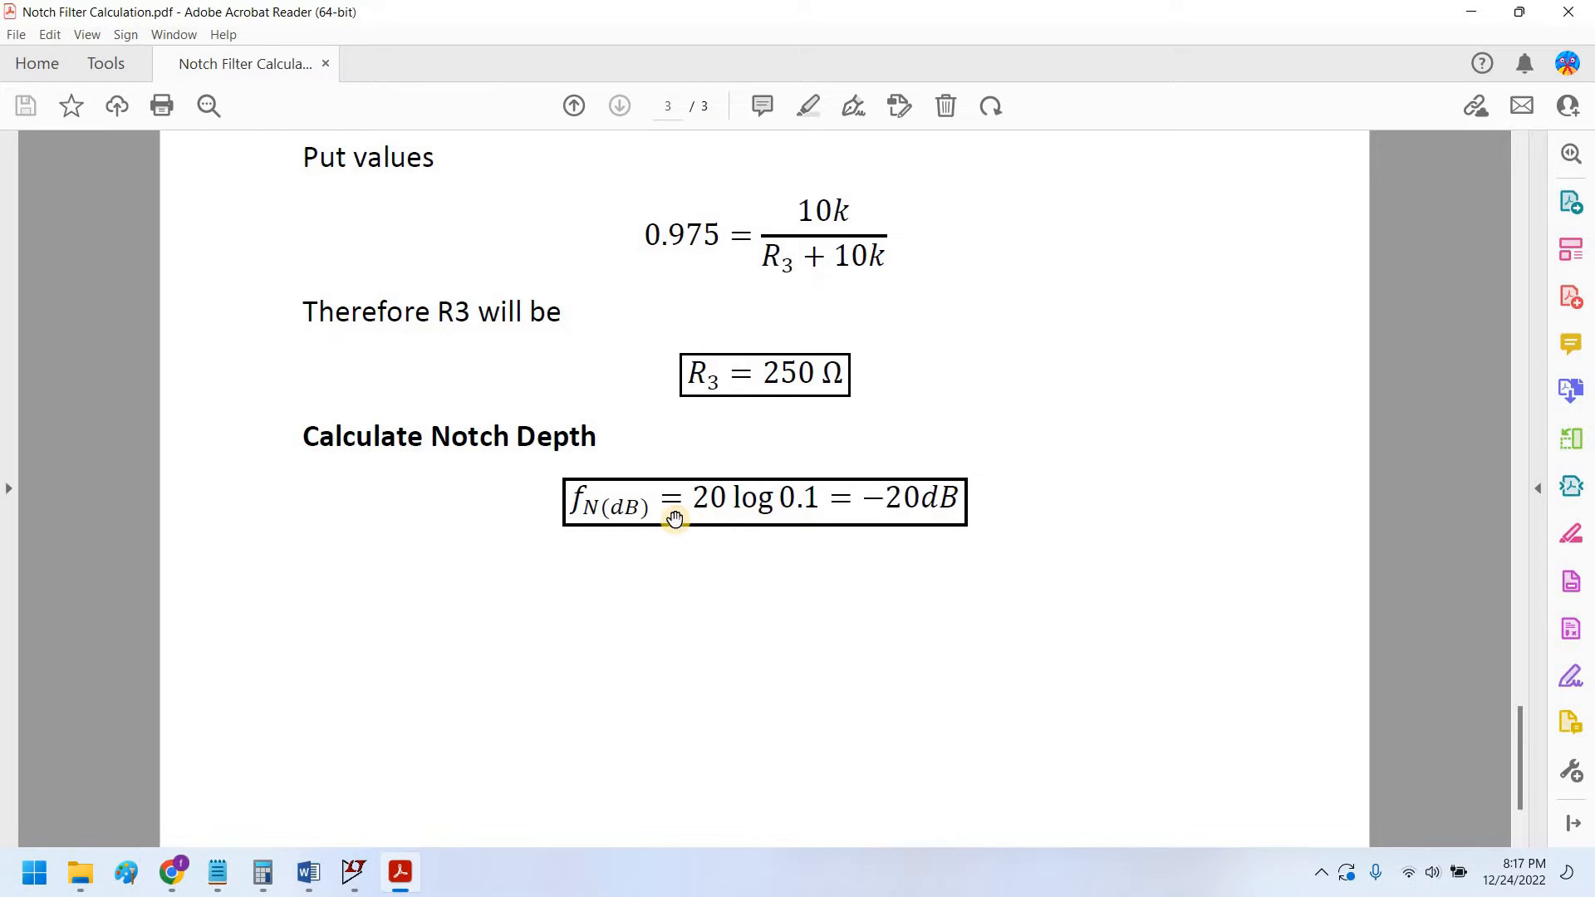
Step: Revisit the Q factor calculation on page 2 and return to the notch depth calculation at the document's end
scroll(751, 335, up, 10)
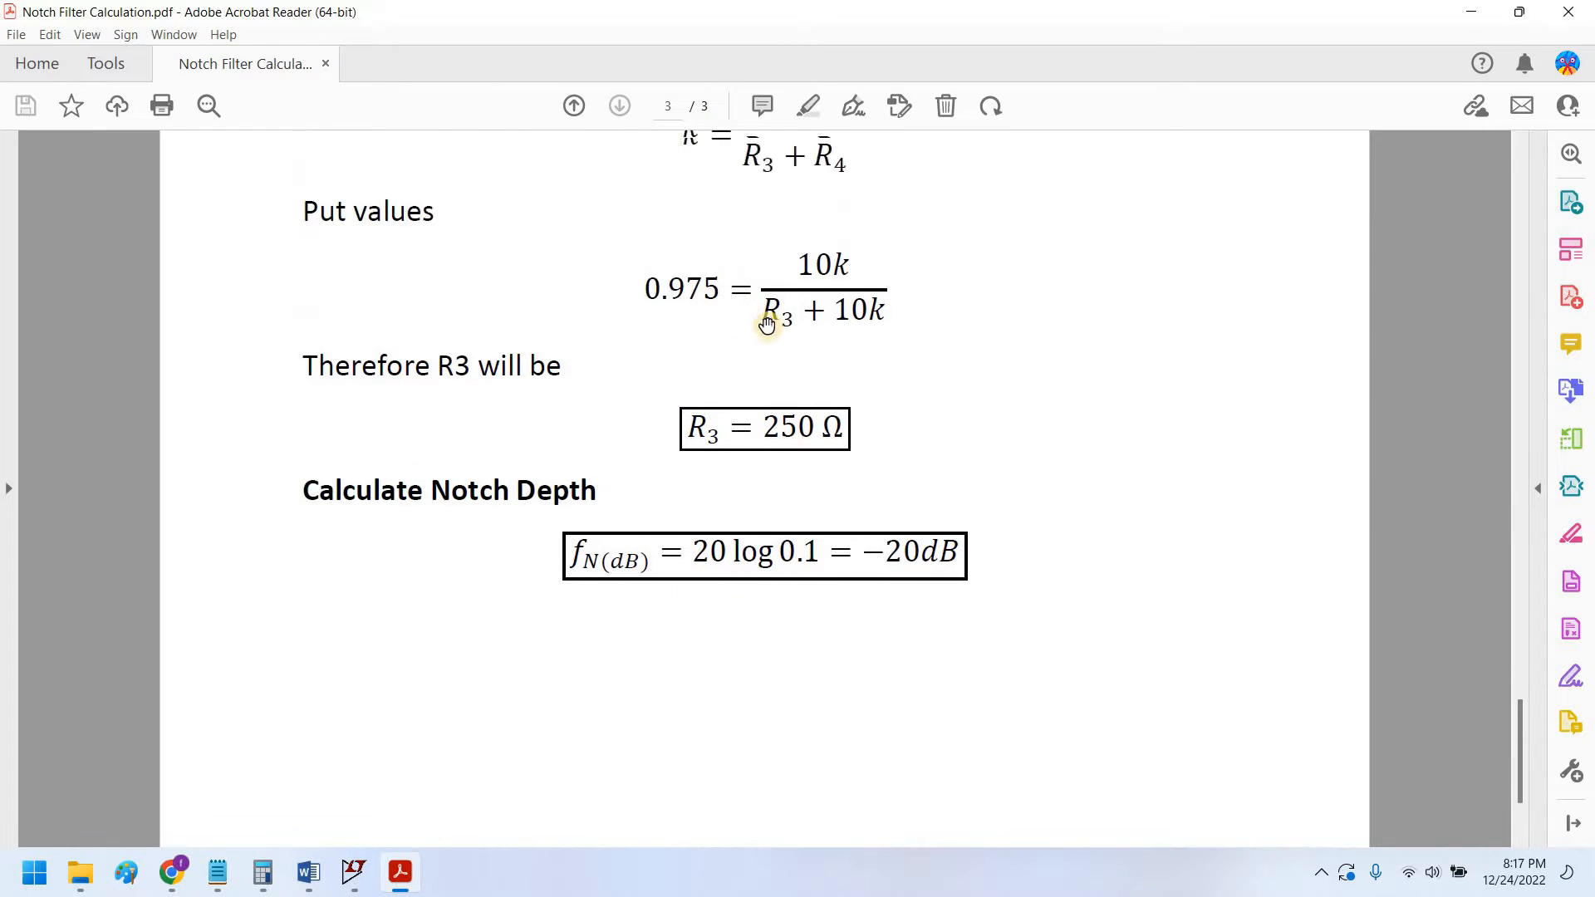
scroll(804, 423, up, 2)
scroll(775, 499, down, 1)
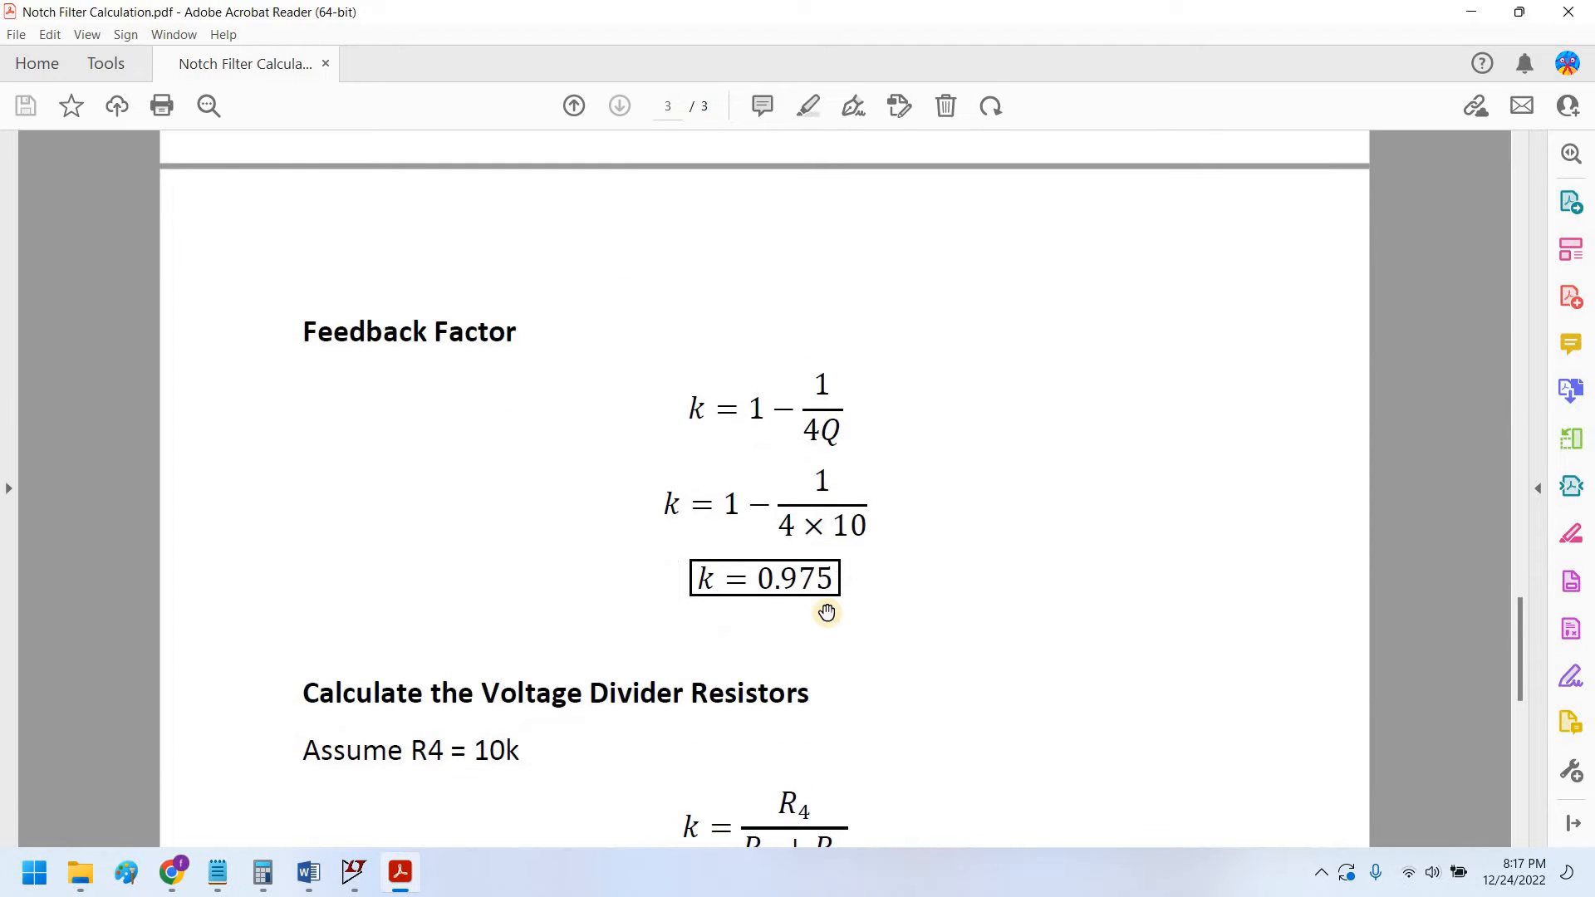
scroll(751, 752, up, 15)
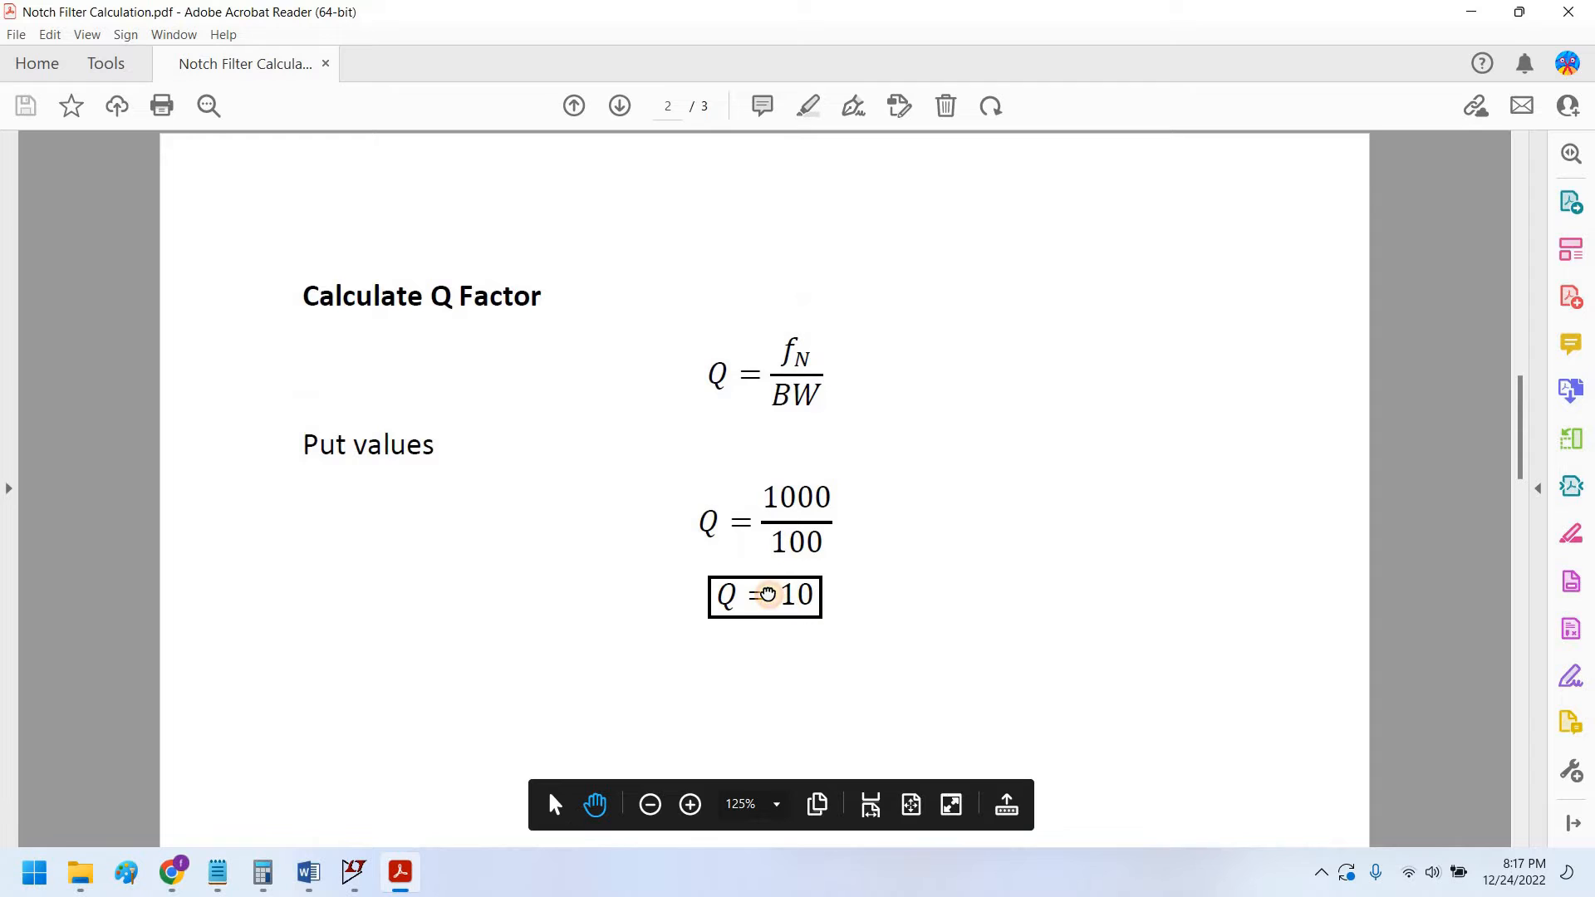
scroll(772, 590, down, 1)
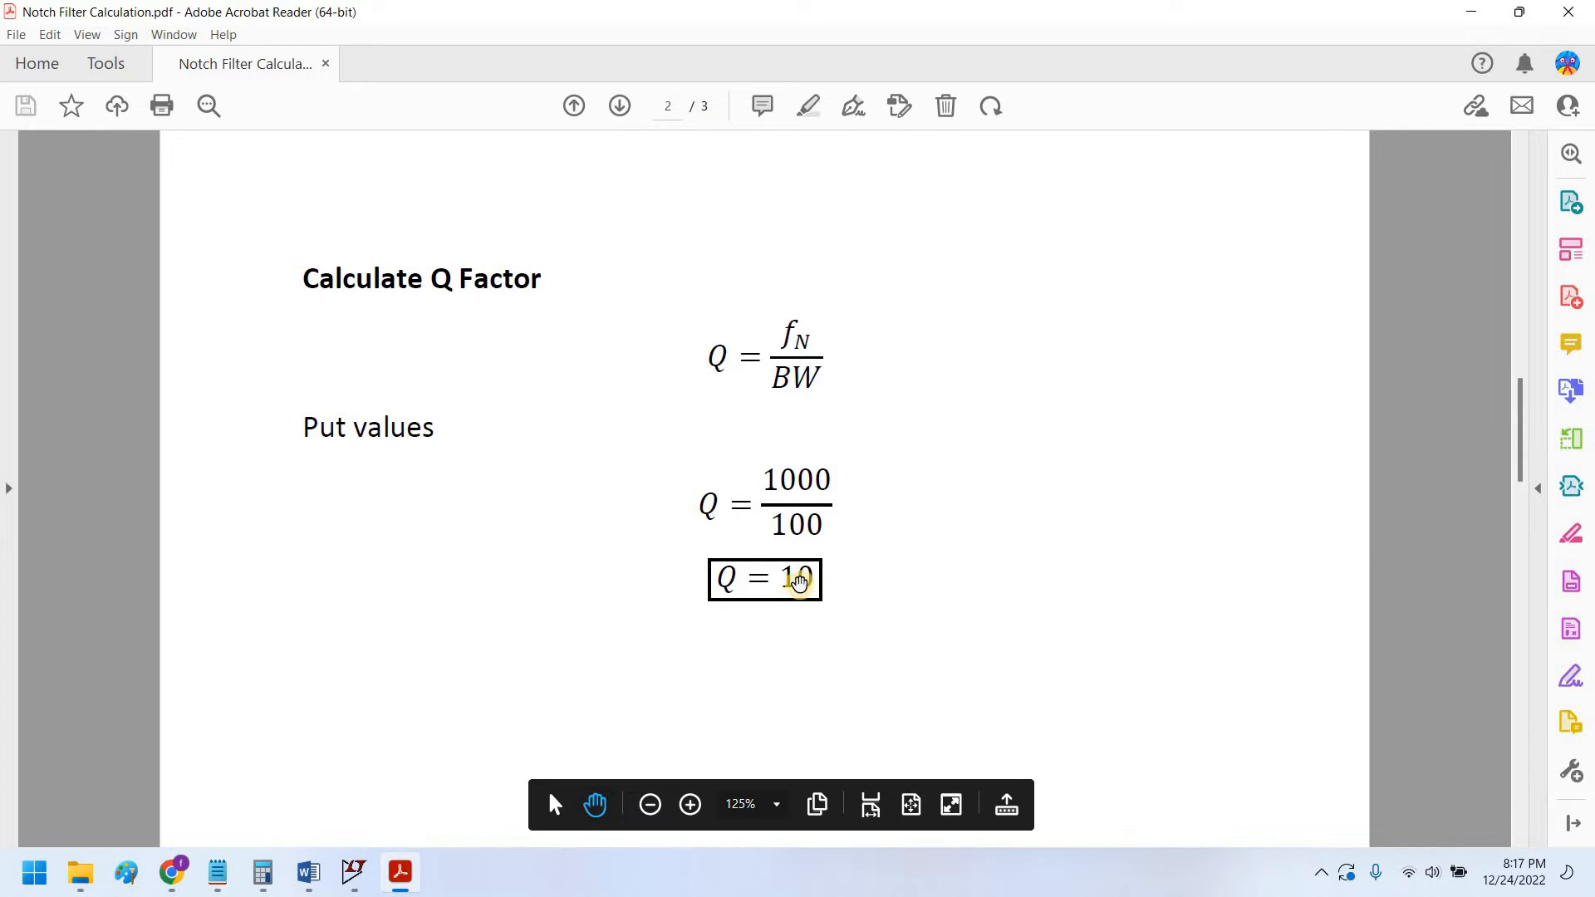
scroll(844, 466, down, 3)
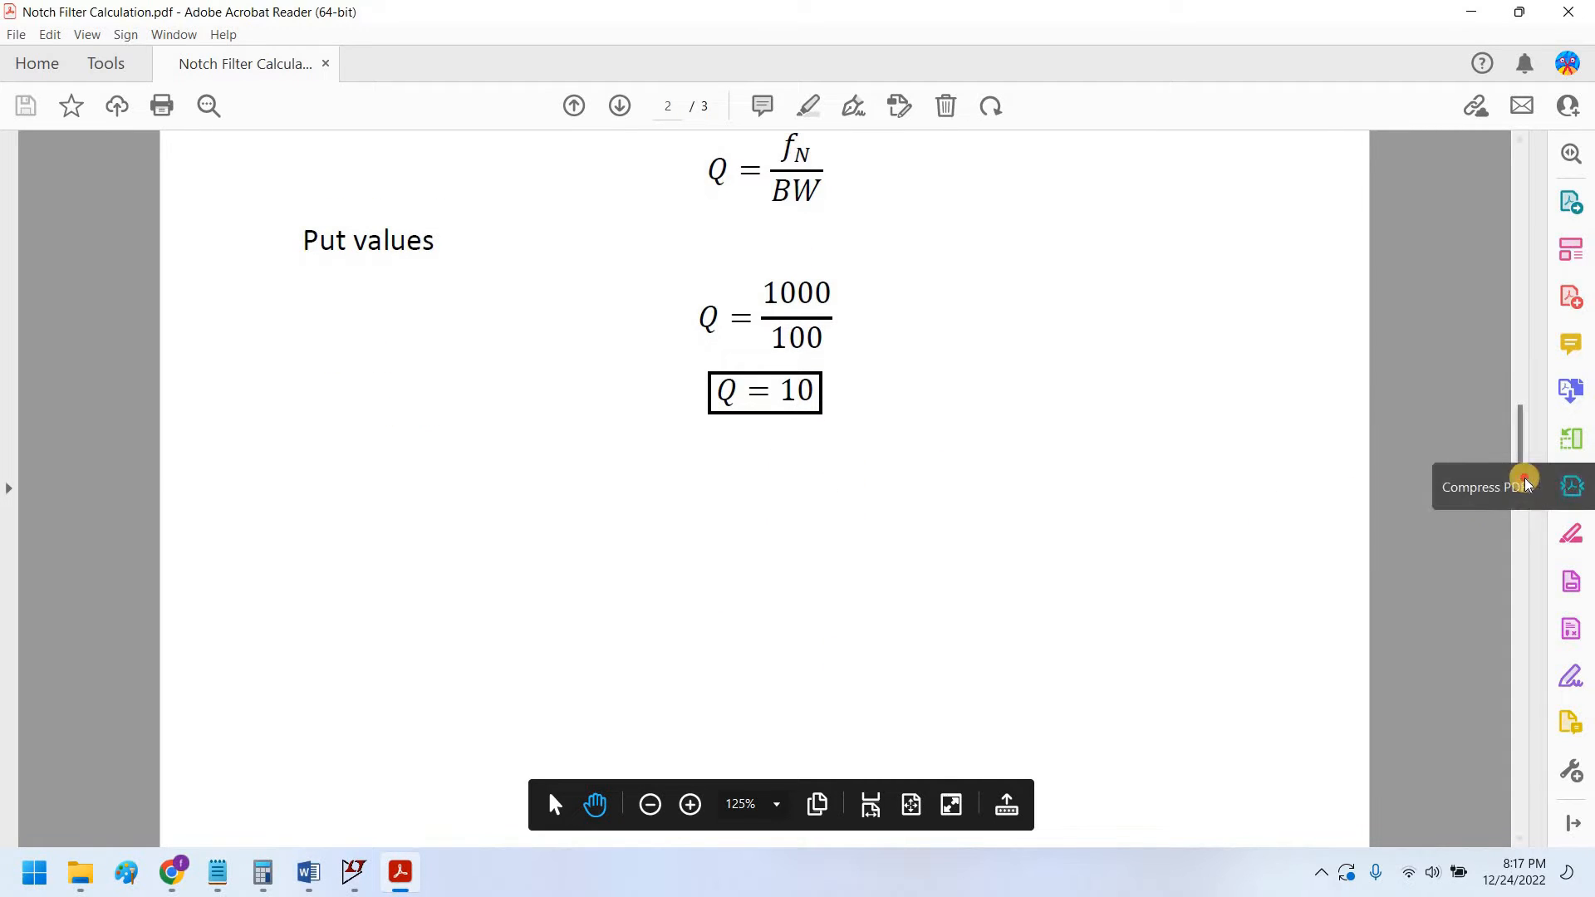
scroll(1520, 465, up, 2)
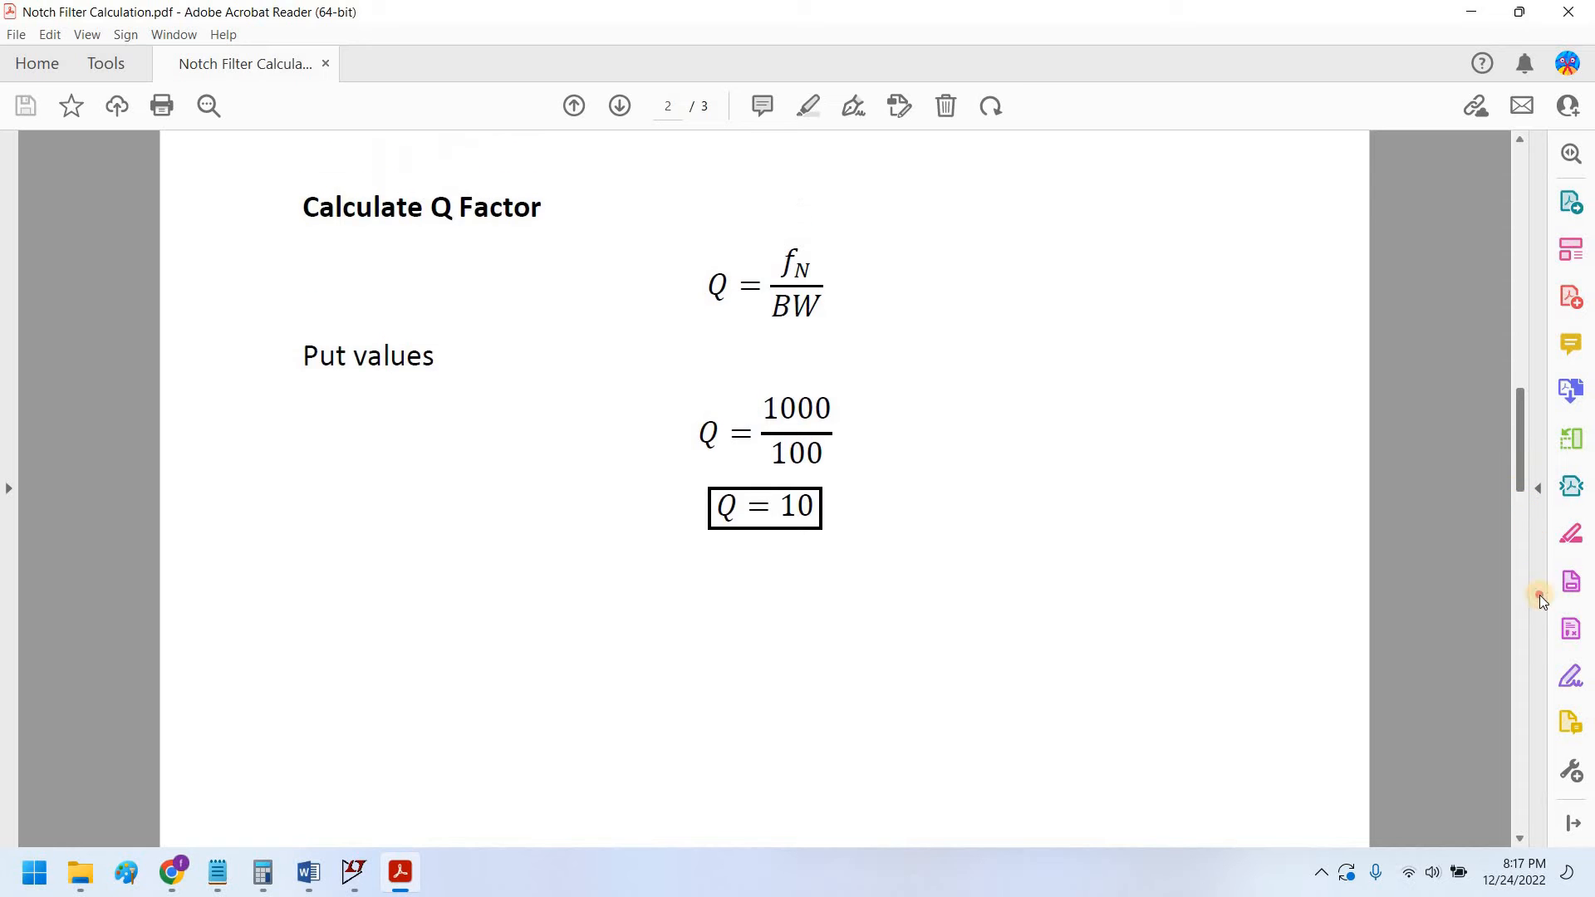
drag(1538, 595, 1548, 772)
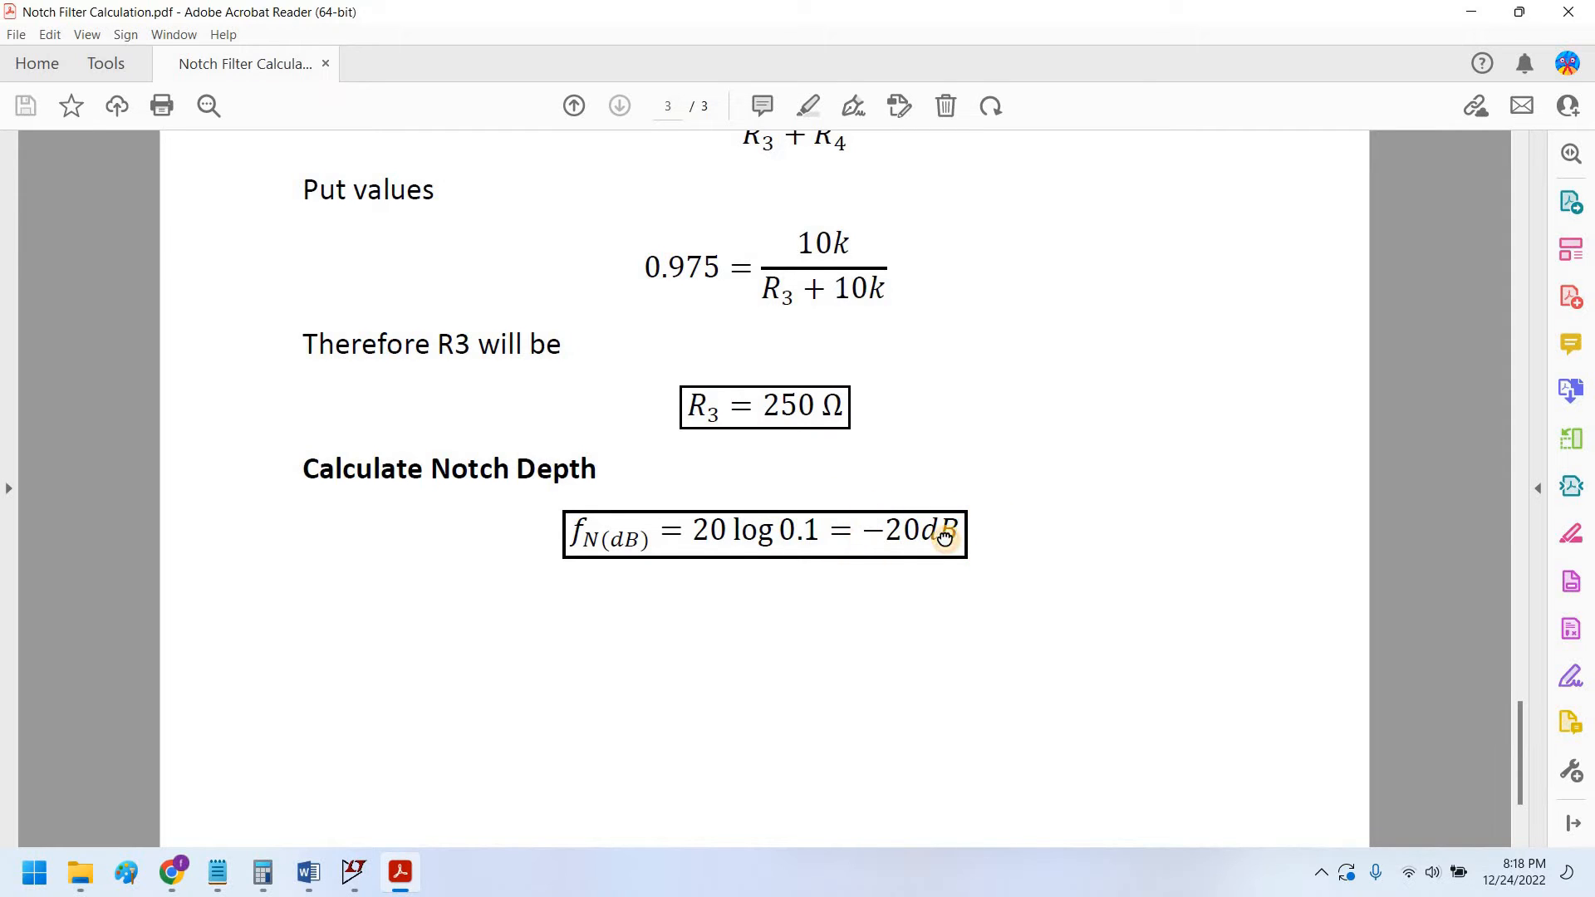
scroll(947, 535, up, 1)
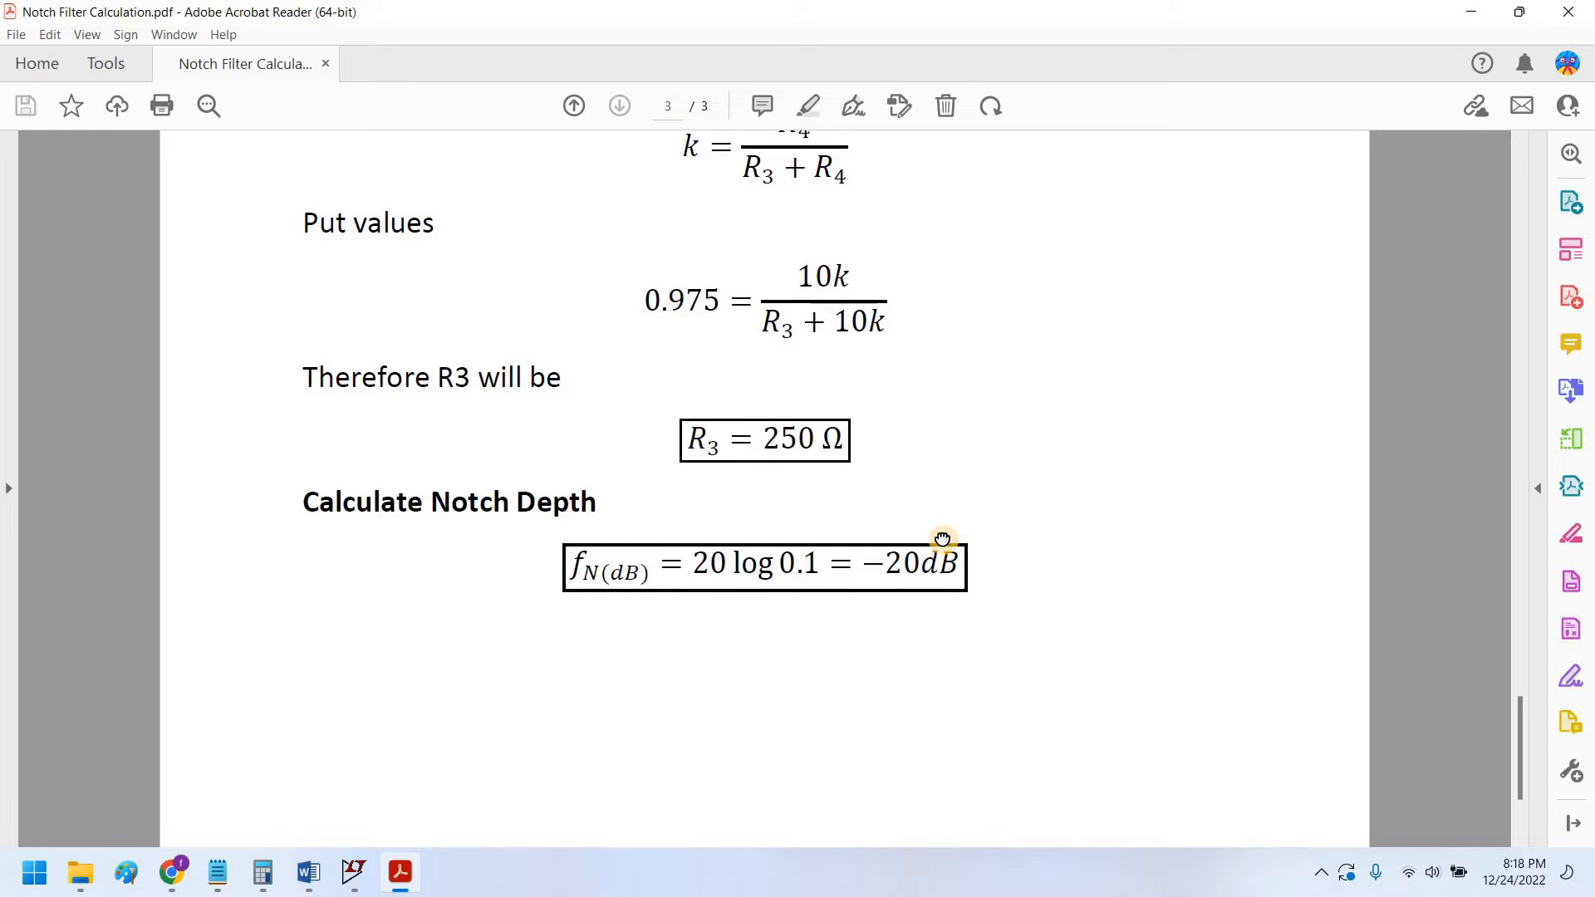
drag(942, 539, 946, 536)
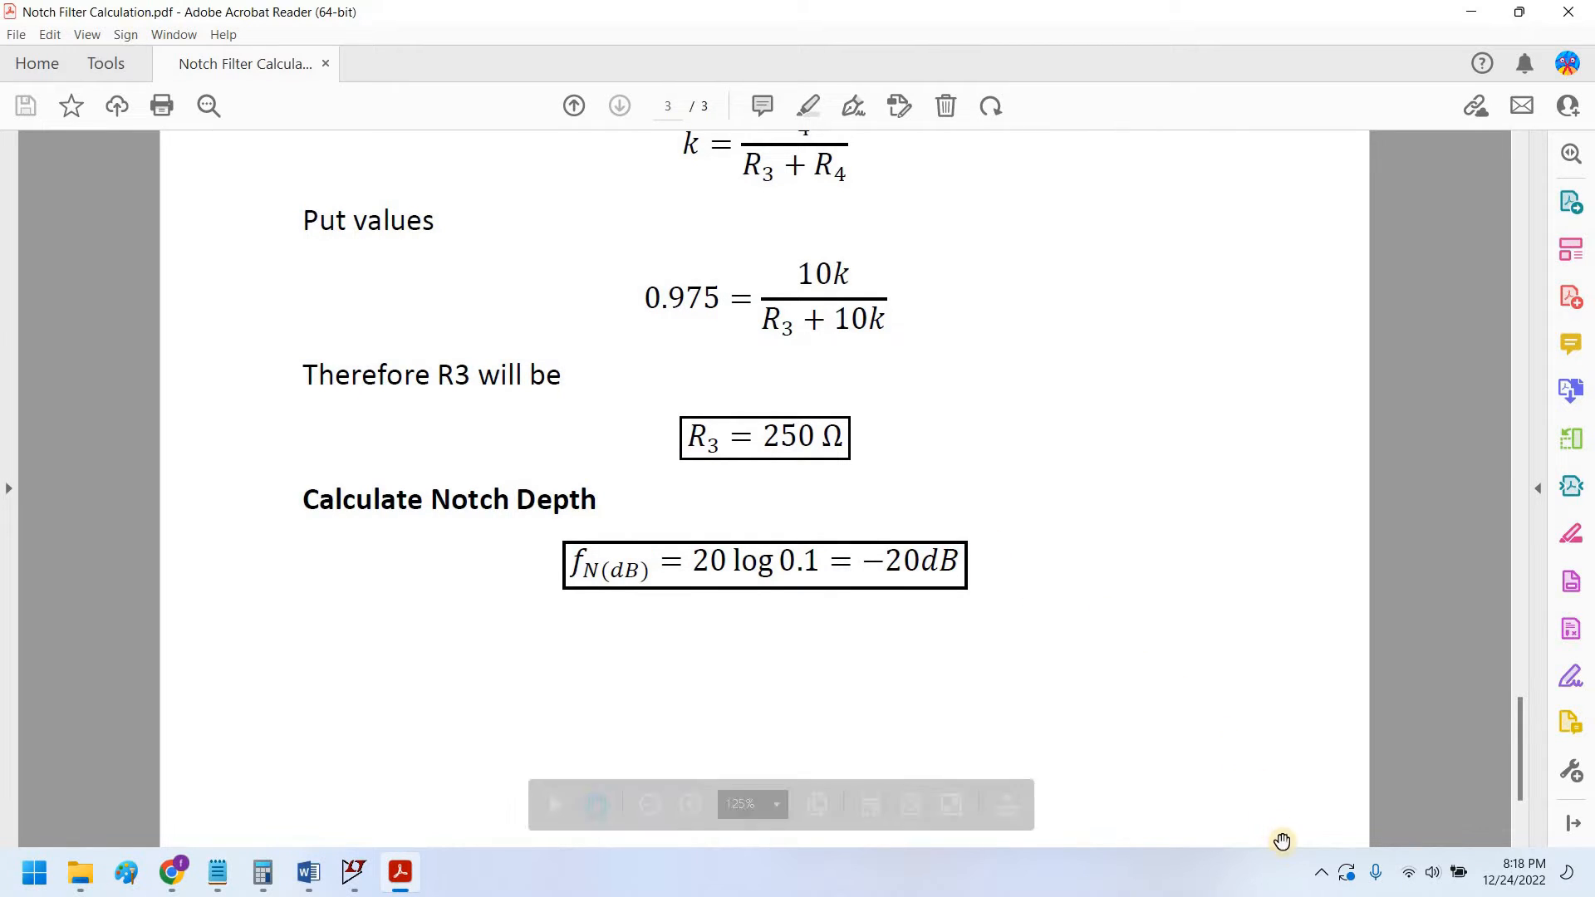
click(1321, 872)
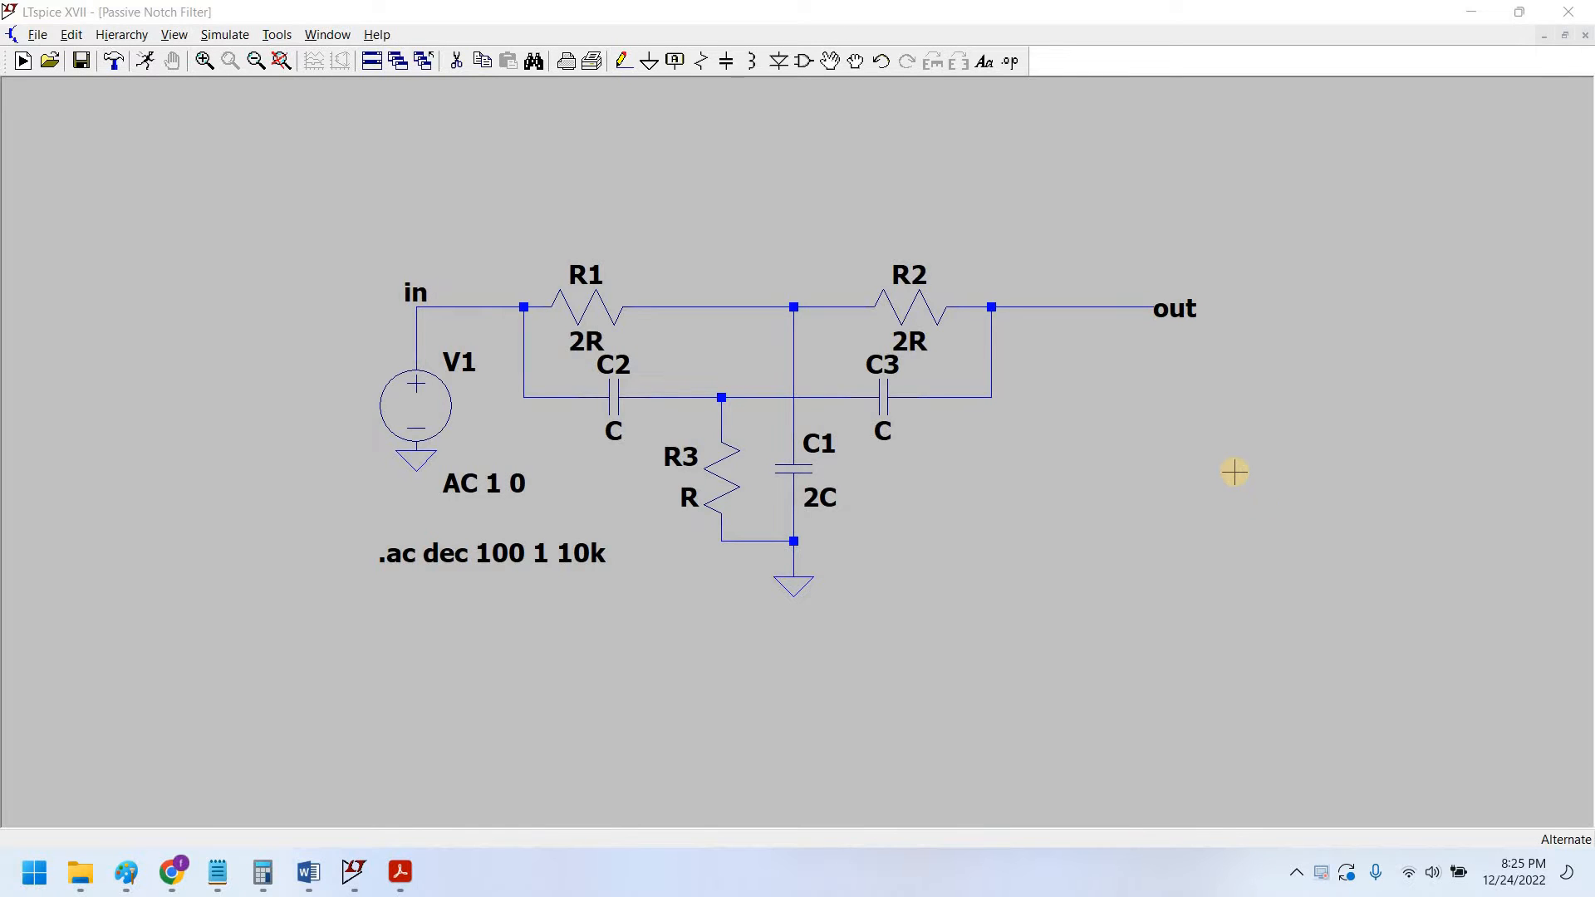
drag(1177, 578, 1131, 570)
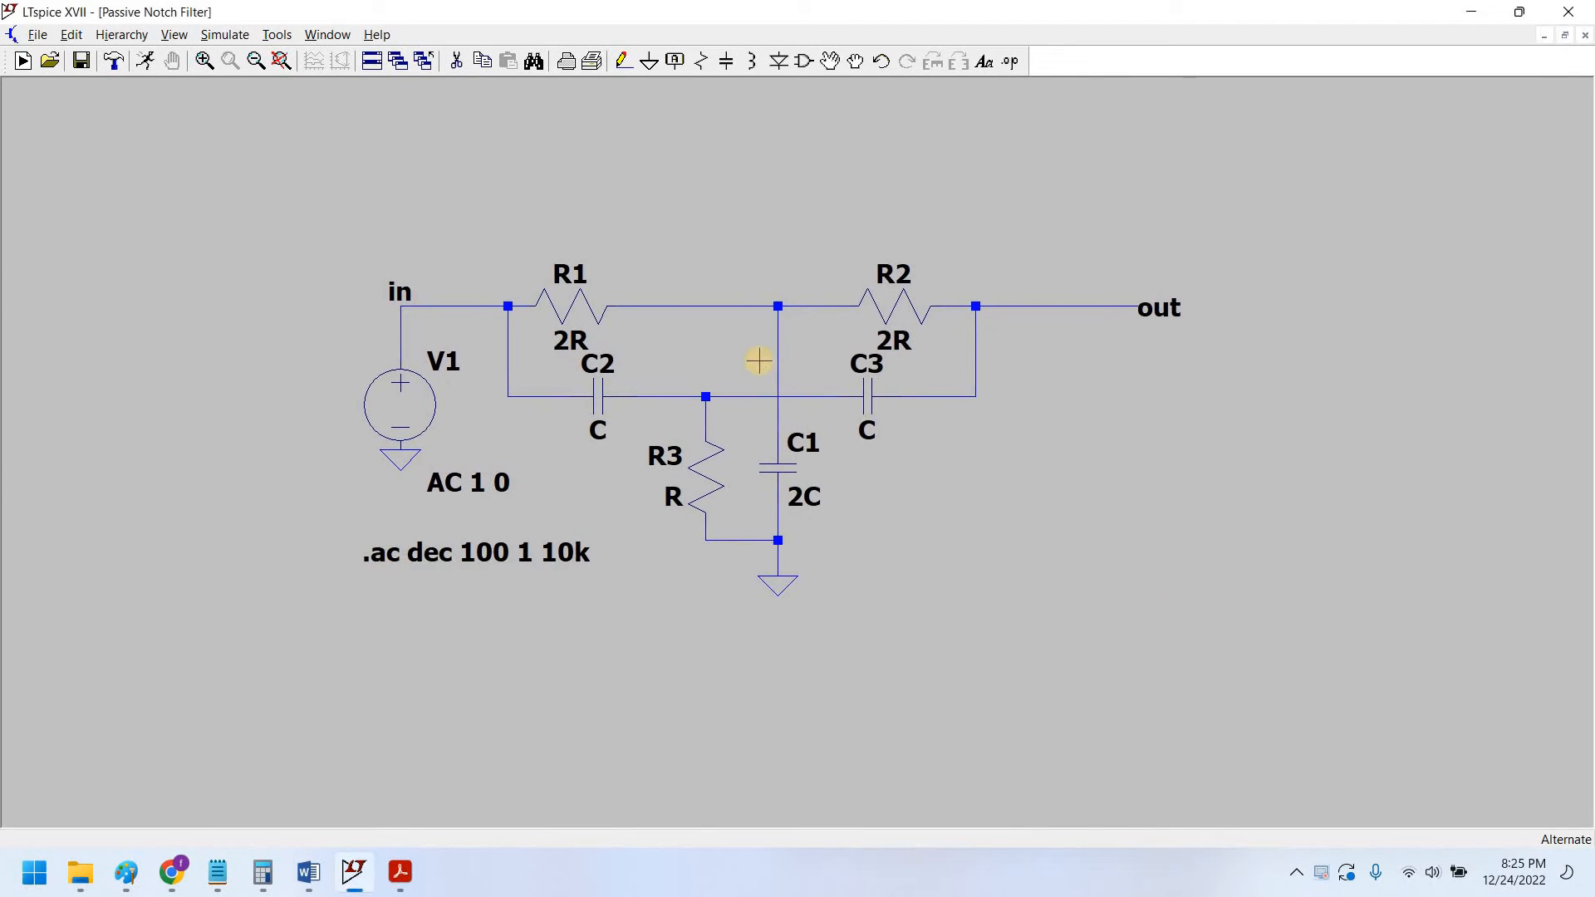
scroll(746, 365, down, 2)
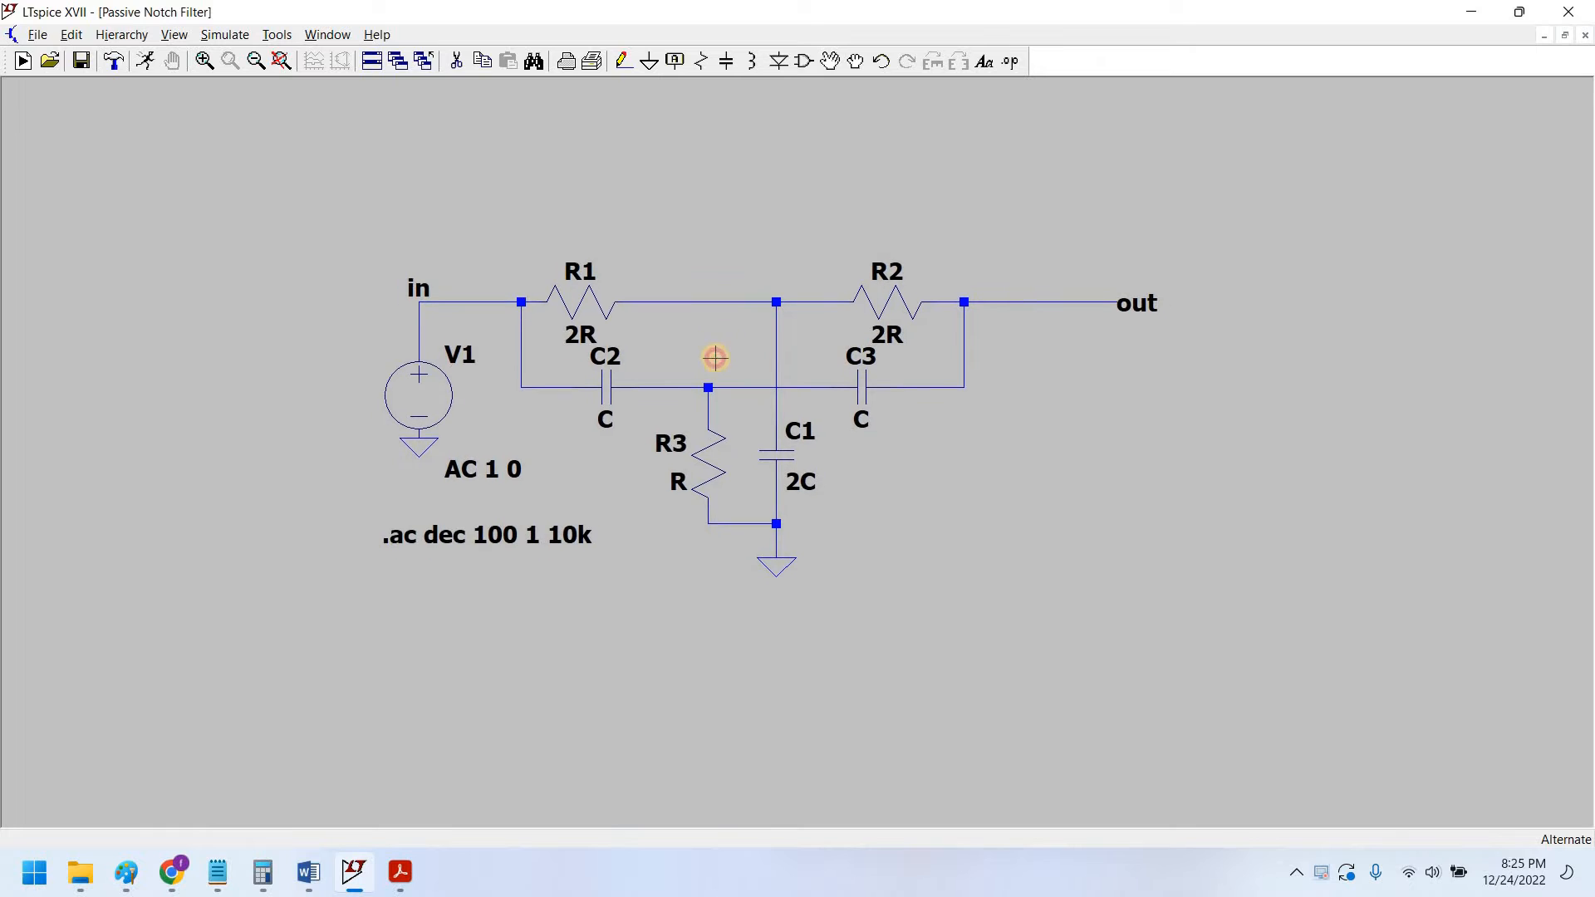
scroll(719, 368, up, 1)
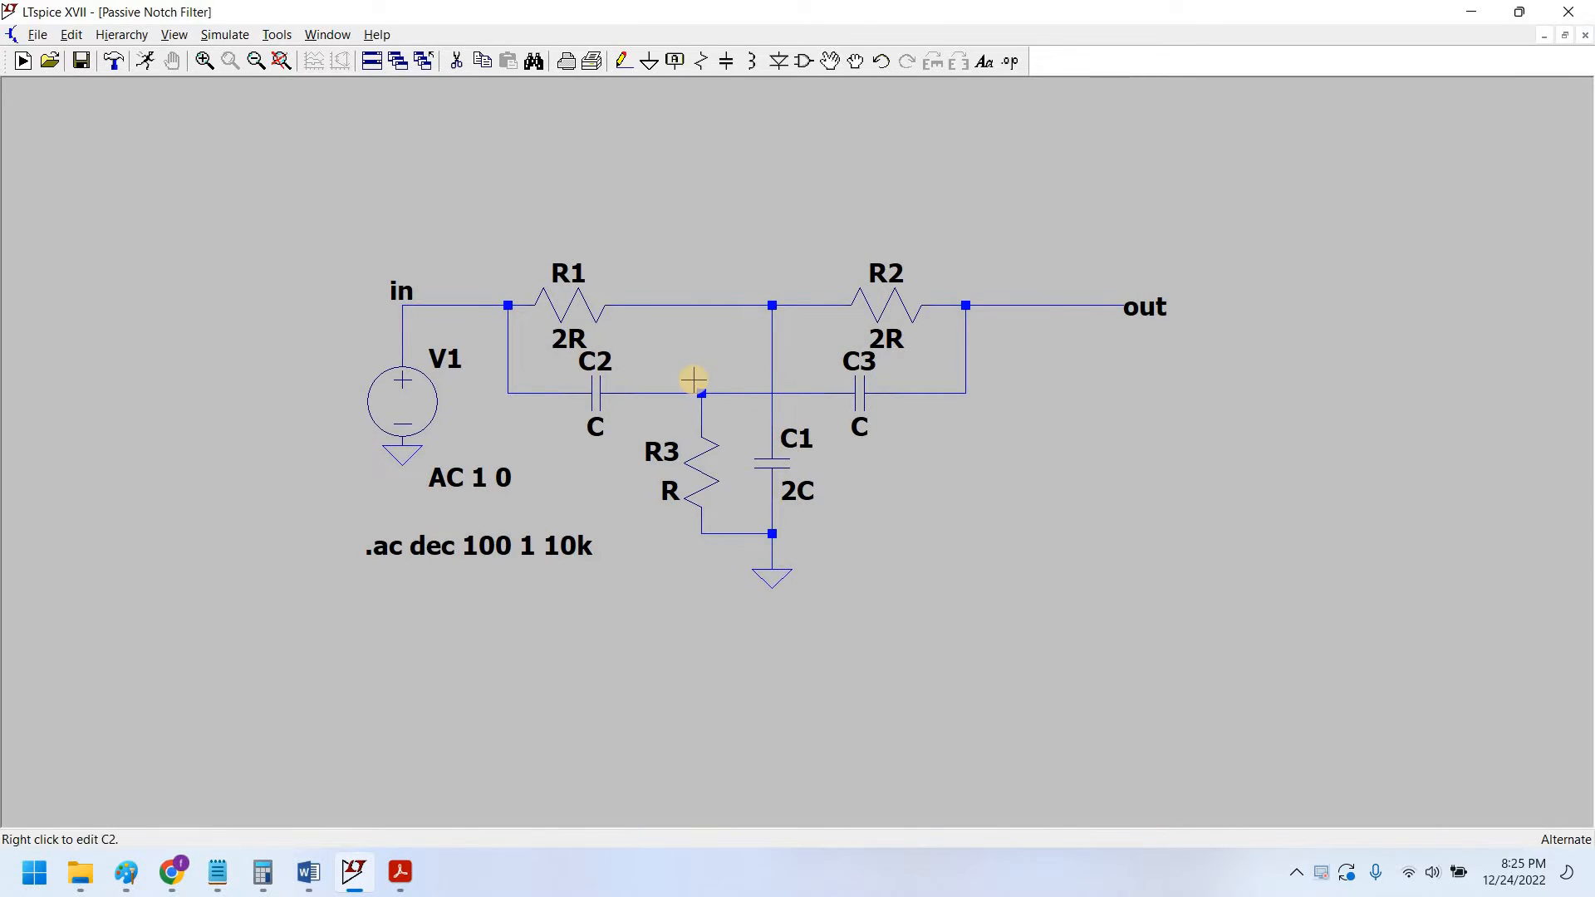
scroll(693, 379, down, 2)
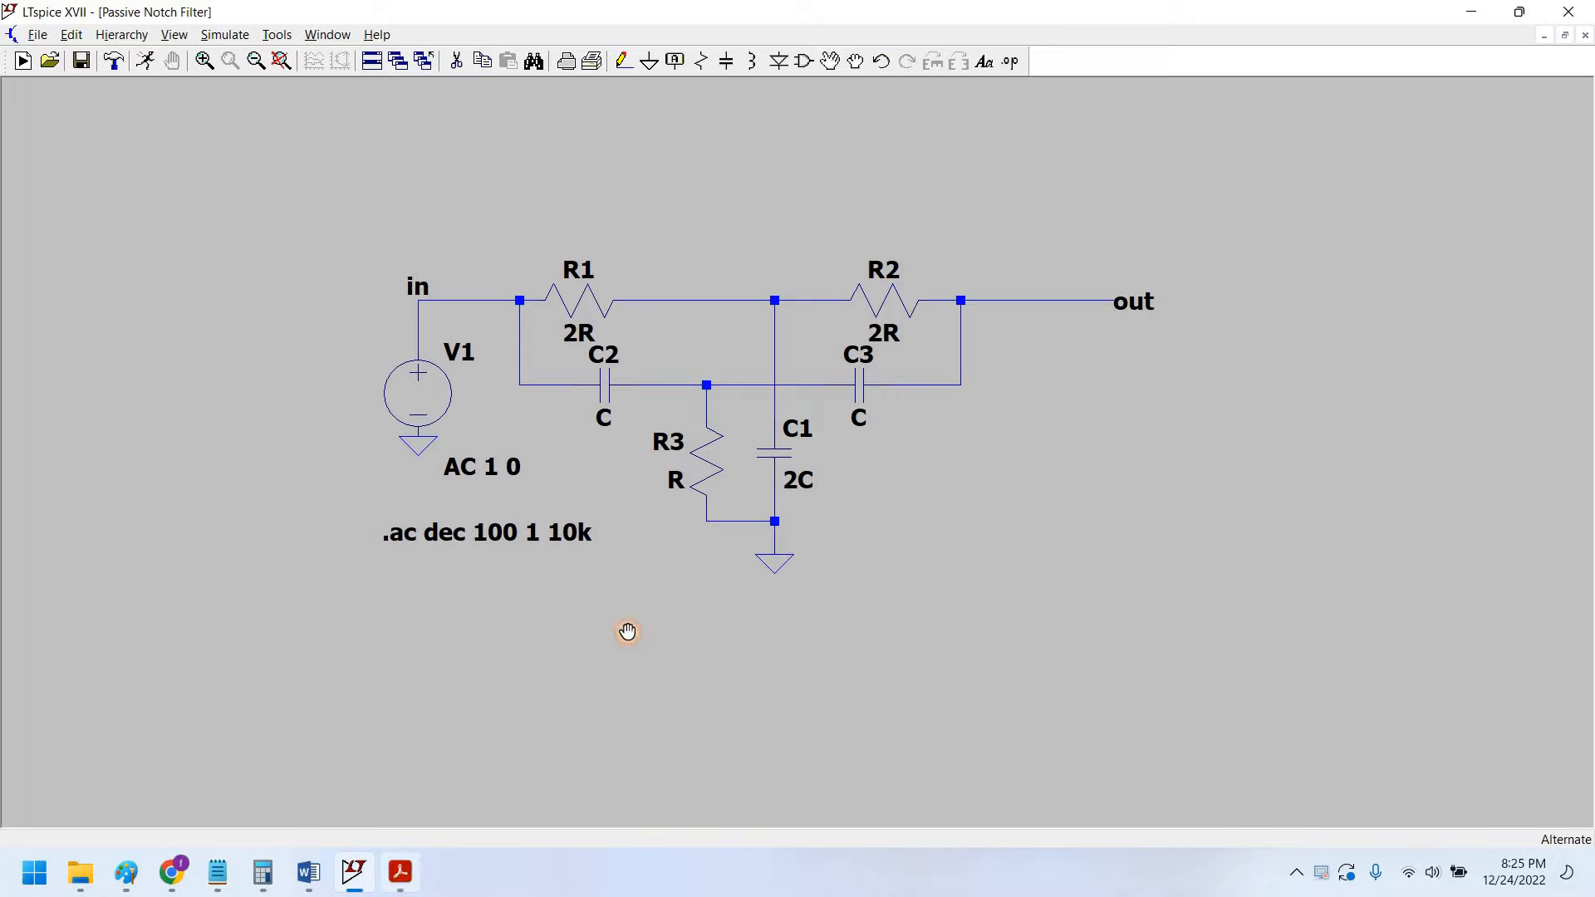
Step: Look up the calculated R value in the notch filter PDF and set resistor R3 to 795 in the LTspice schematic
click(400, 872)
drag(1519, 789, 1546, 417)
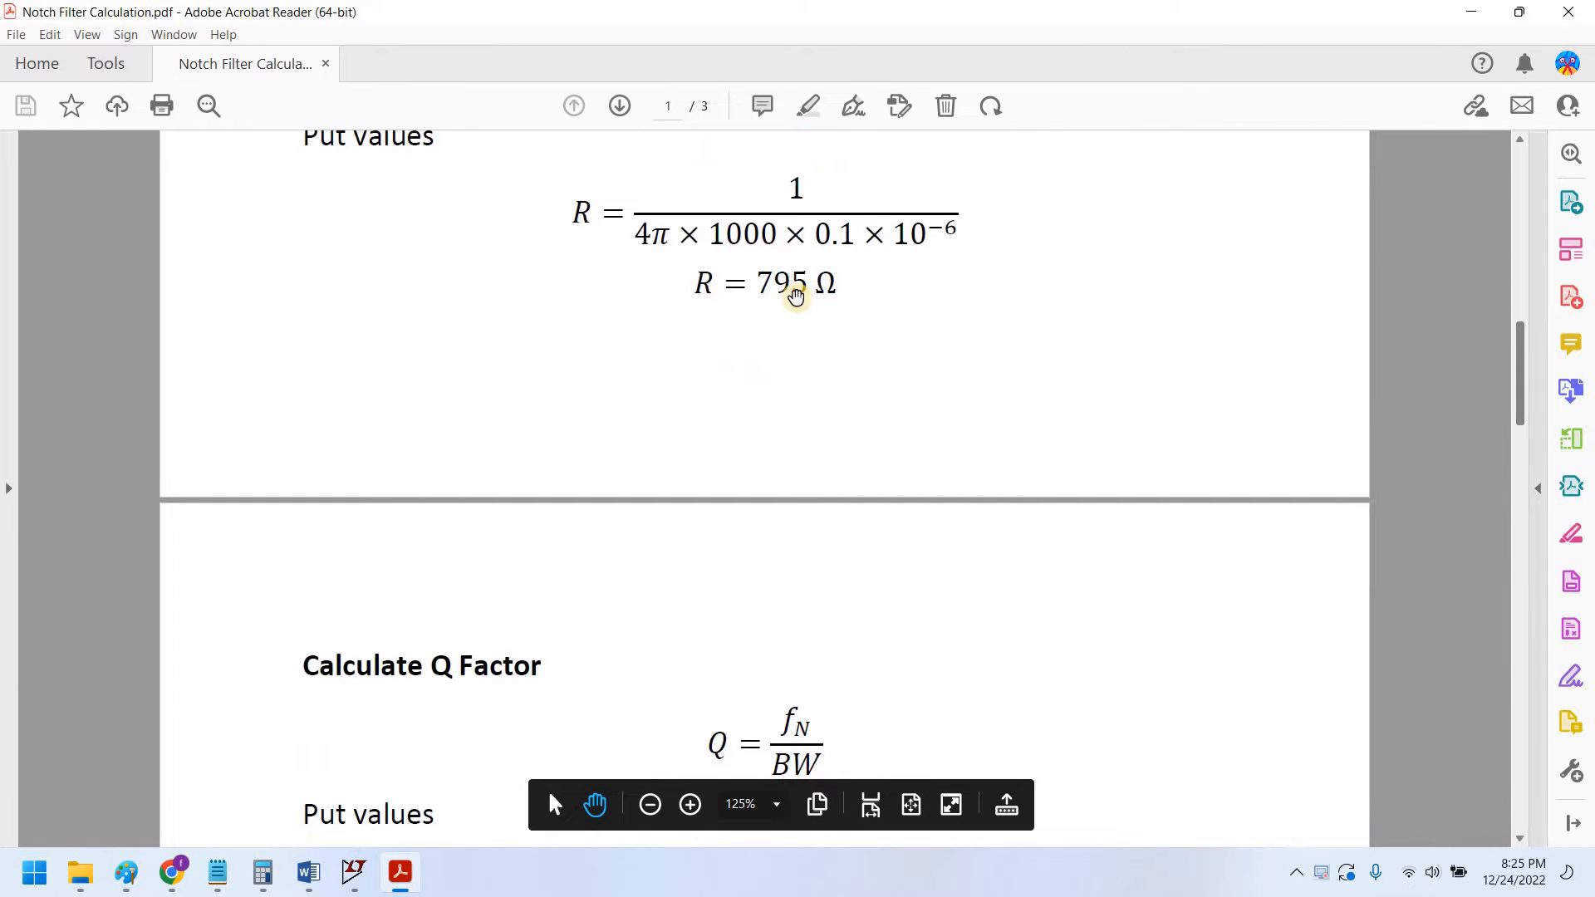
key(alt+Tab)
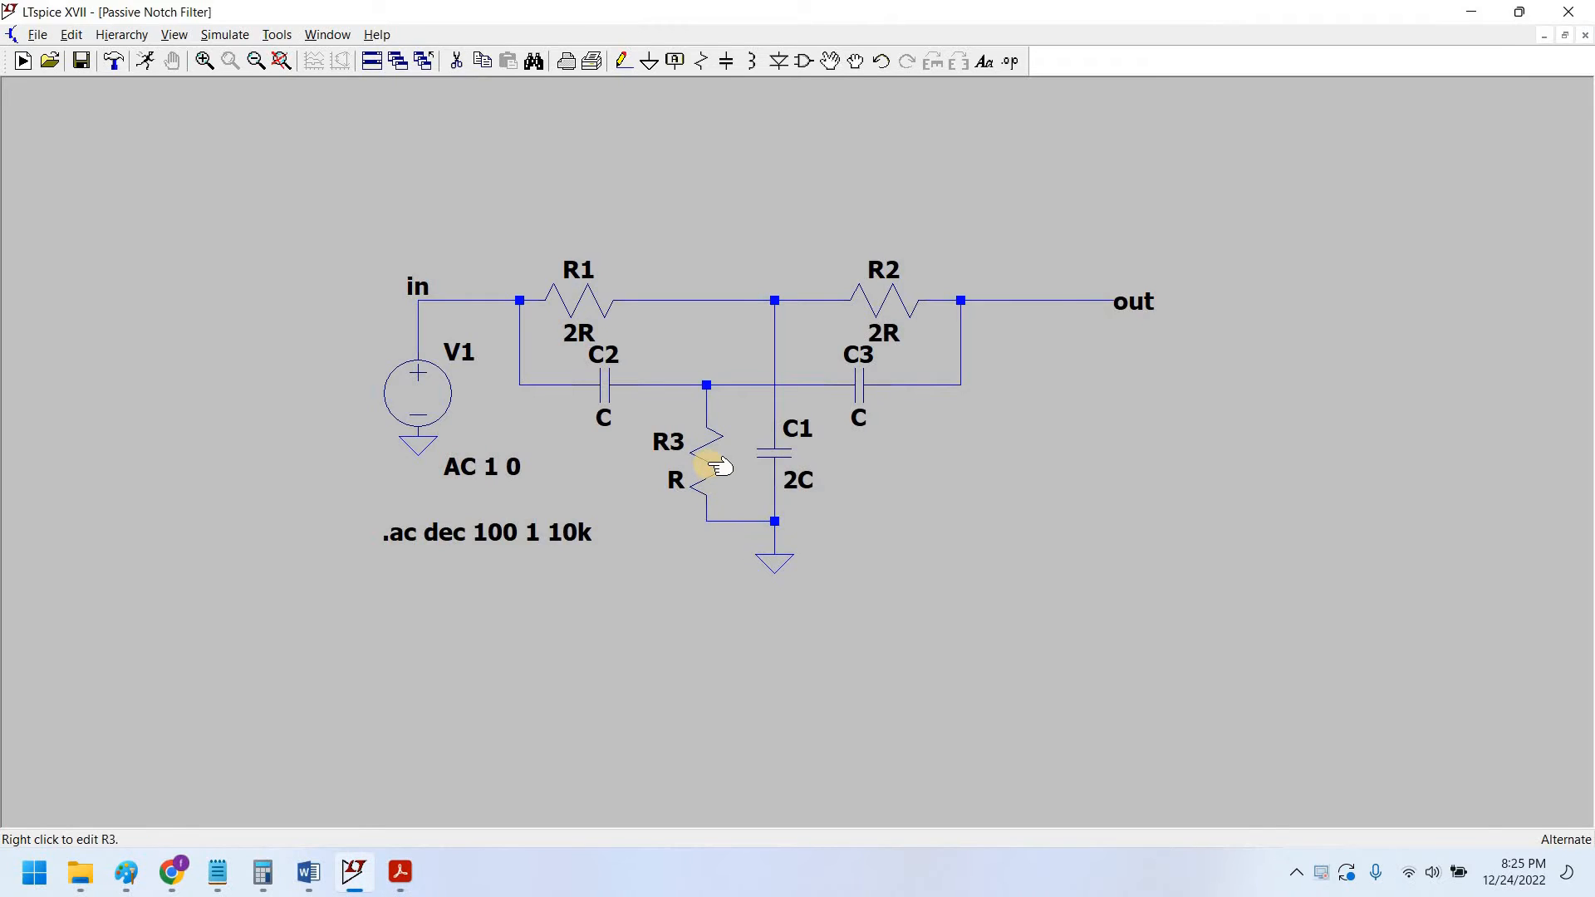
right_click(878, 366)
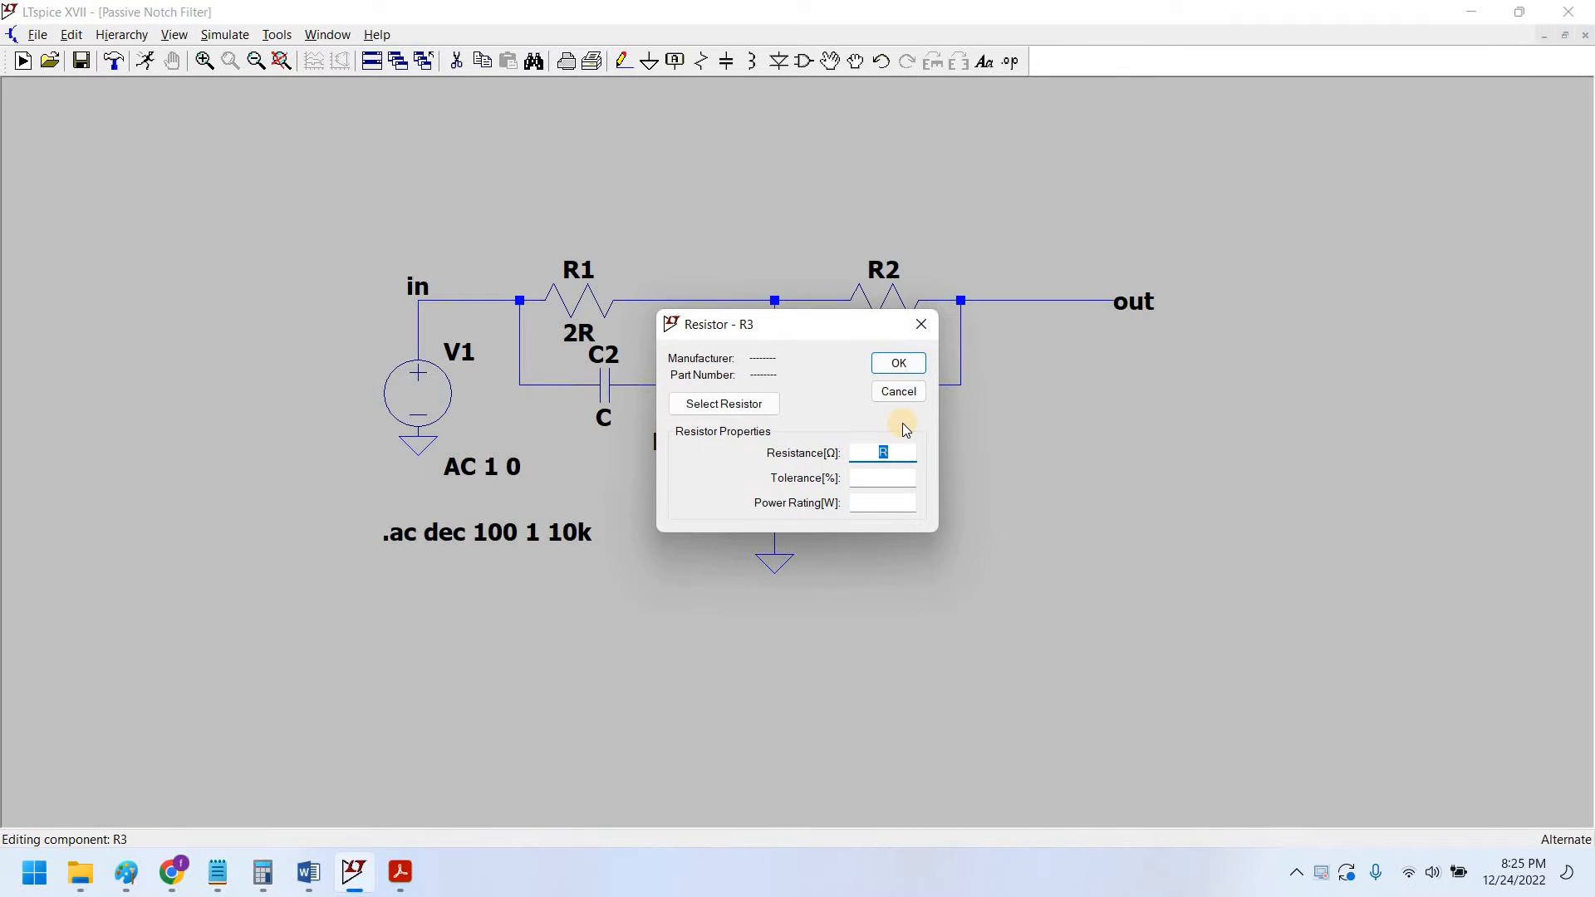
key(Return)
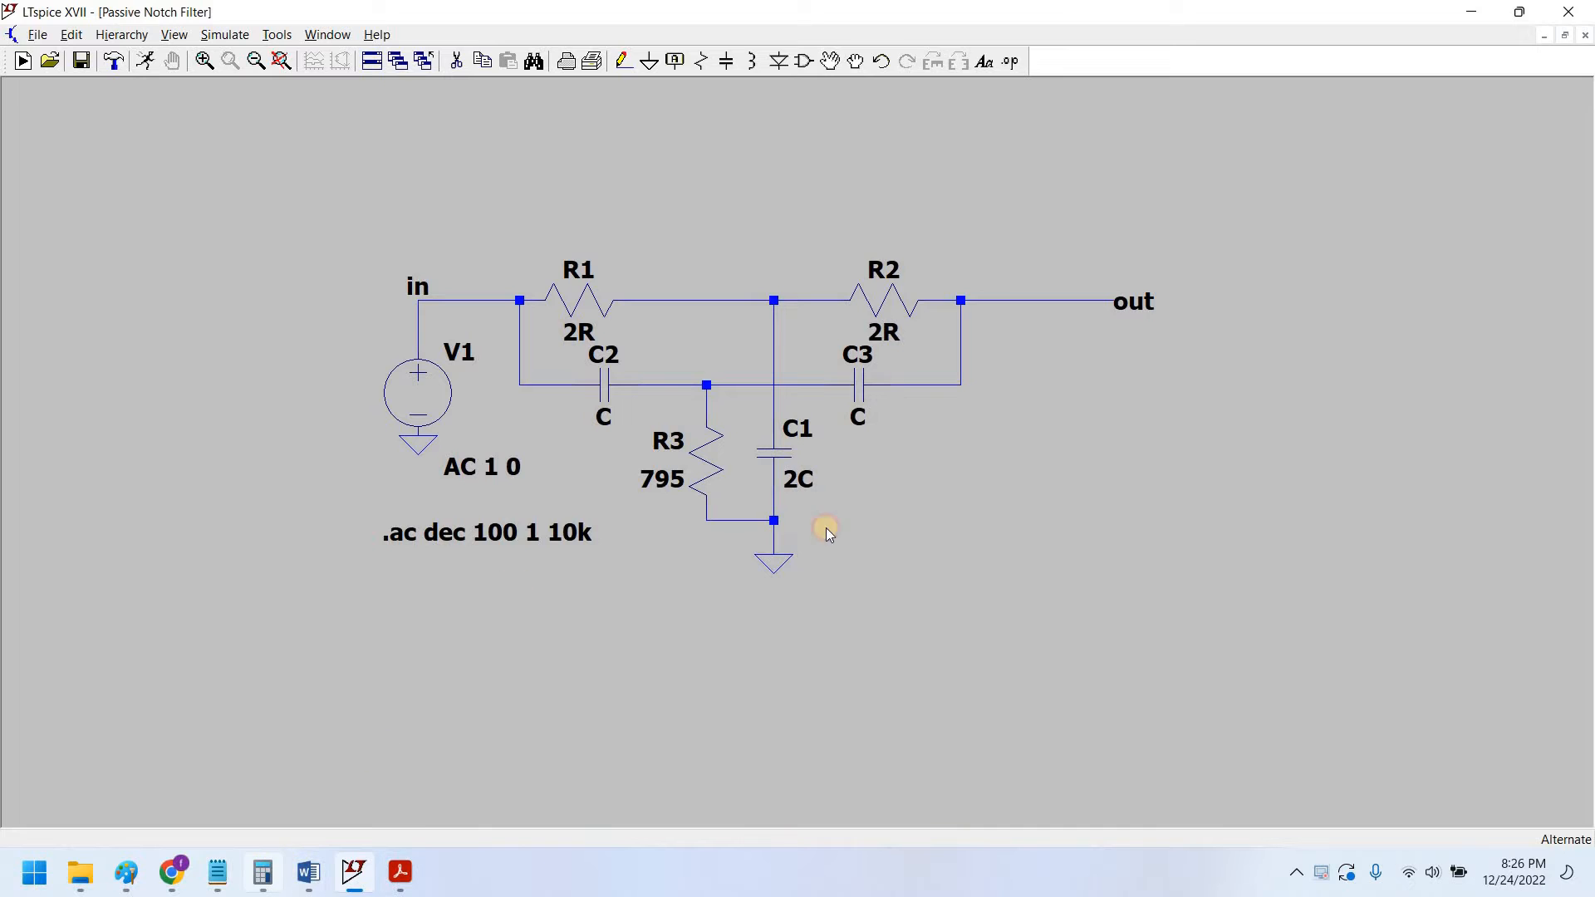
Step: Calculate 795 × 2 in Calculator and set resistors R2 and R1 to 1590 in the LTspice schematic
text(7)
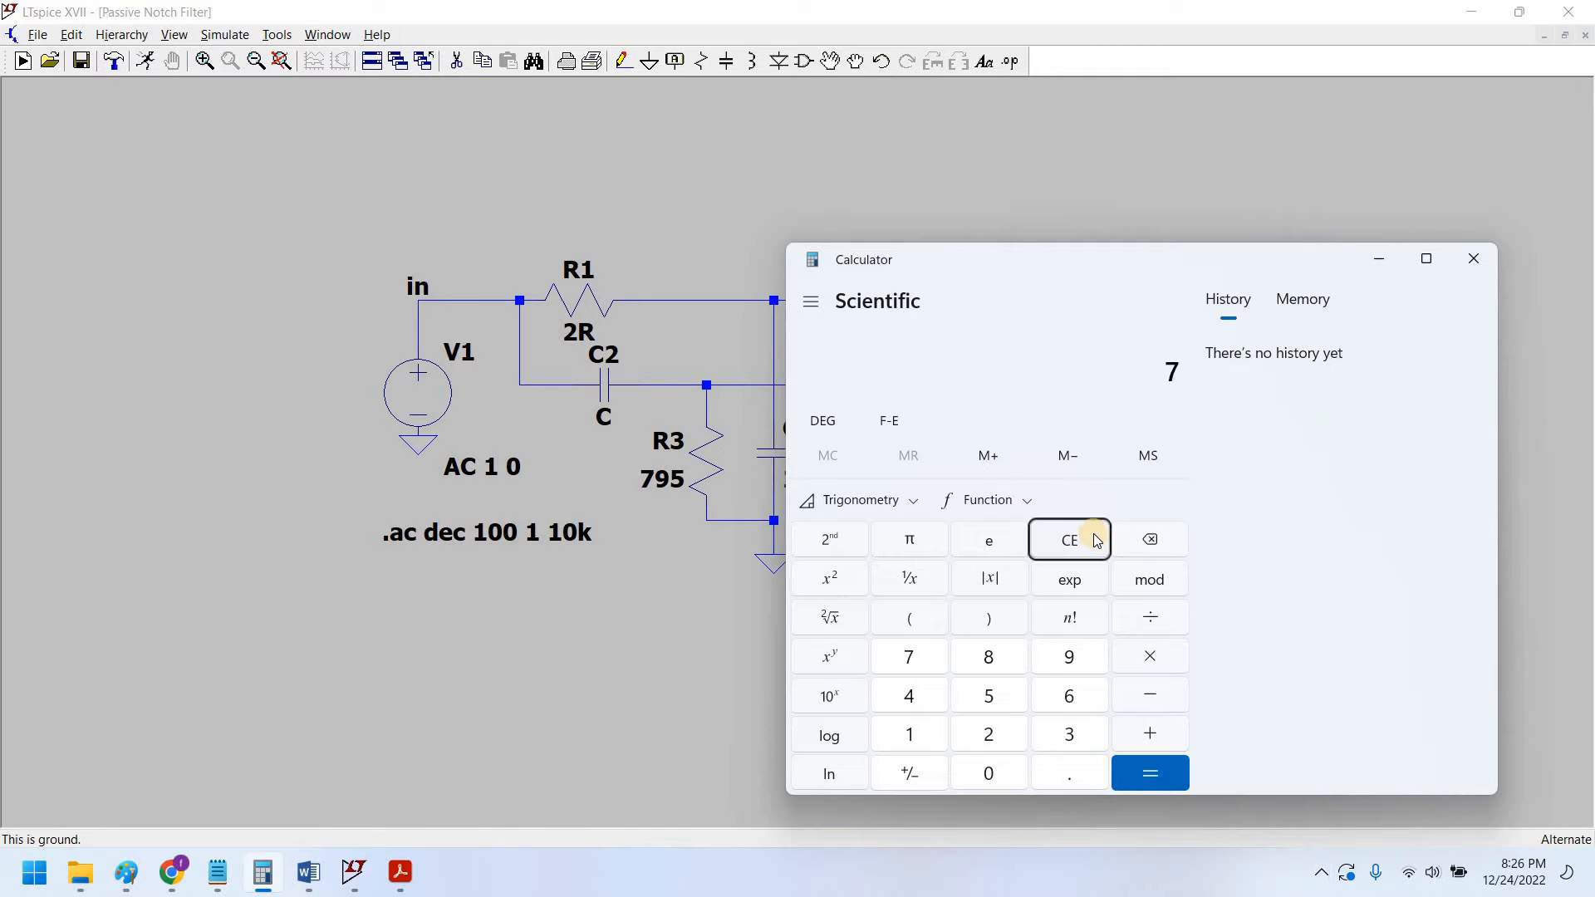
key(Return)
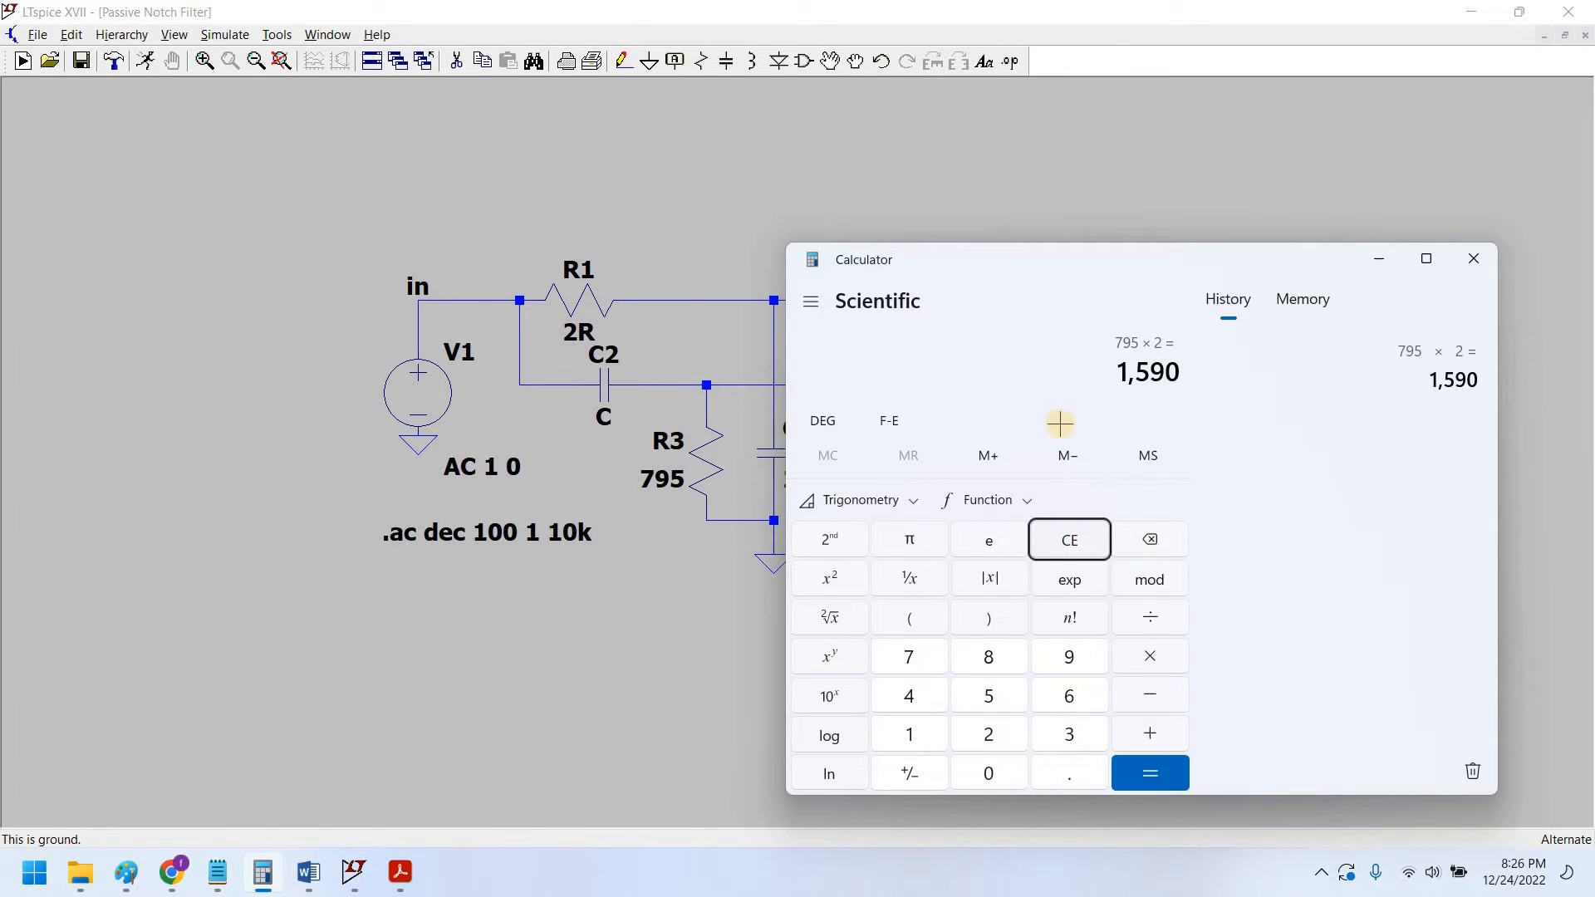
right_click(901, 302)
text(159)
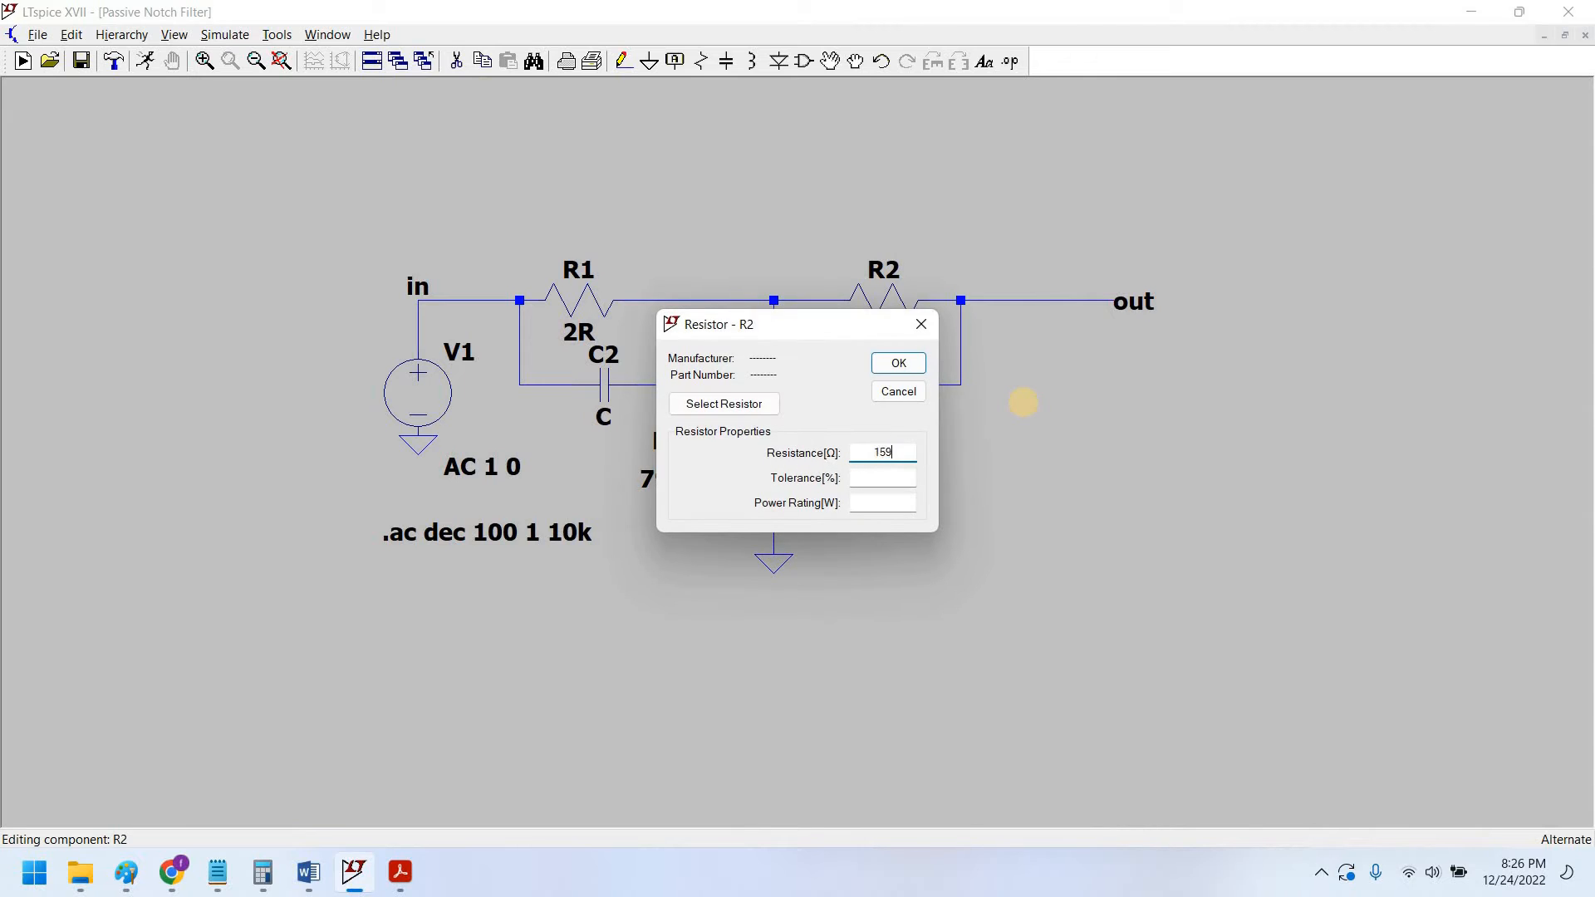
text(0)
key(Return)
right_click(590, 307)
text(1590)
key(Return)
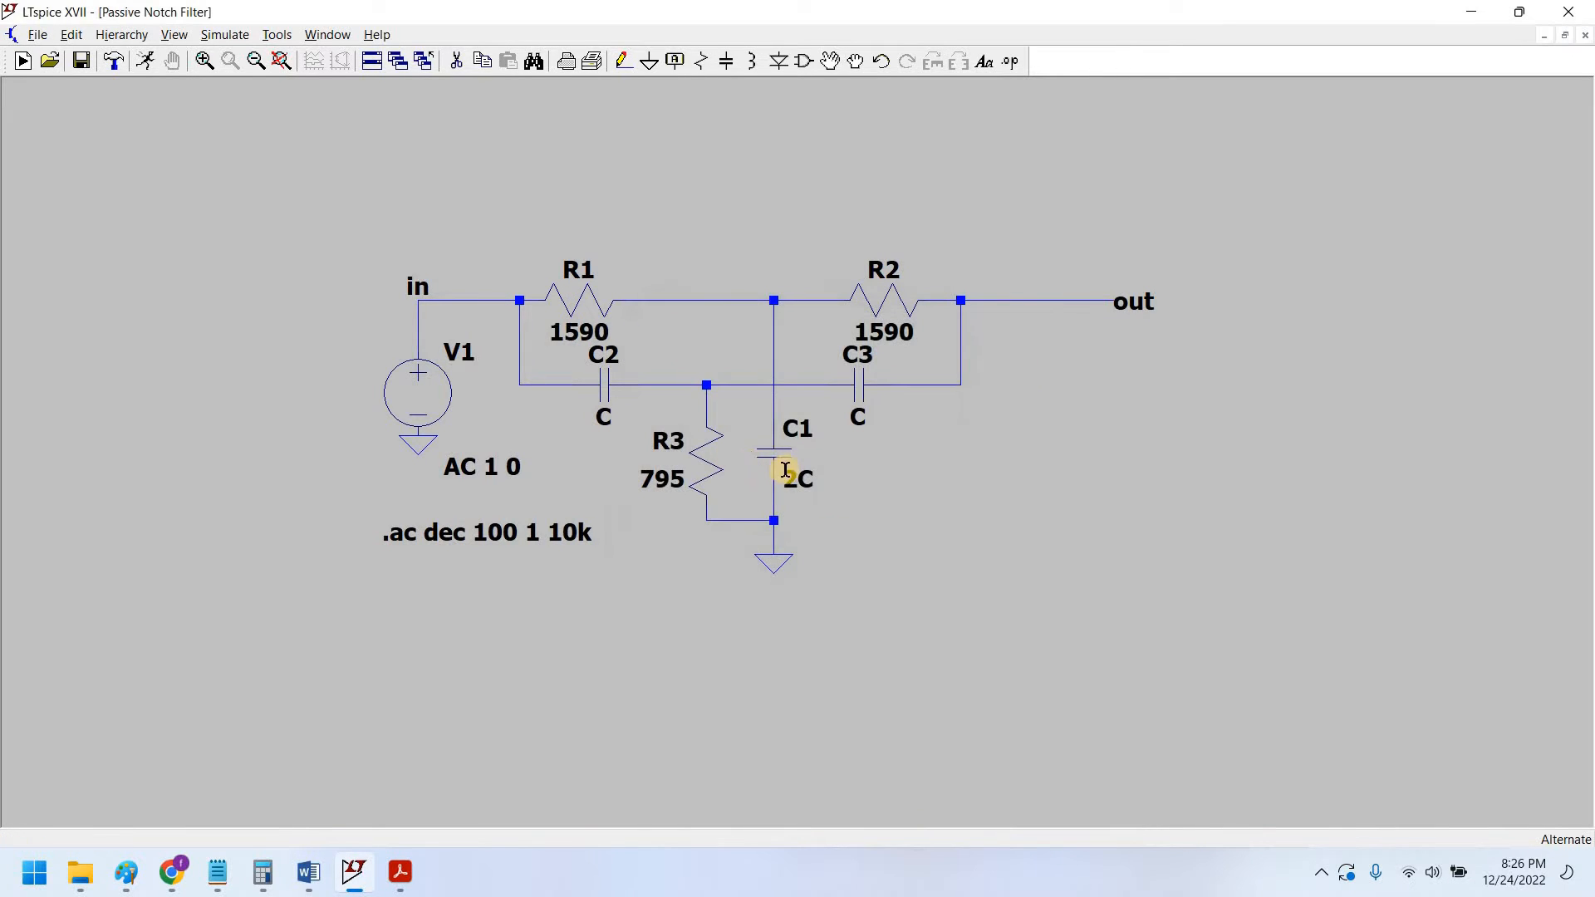
Step: Set the capacitance of capacitor C3 to 0.1u
right_click(859, 386)
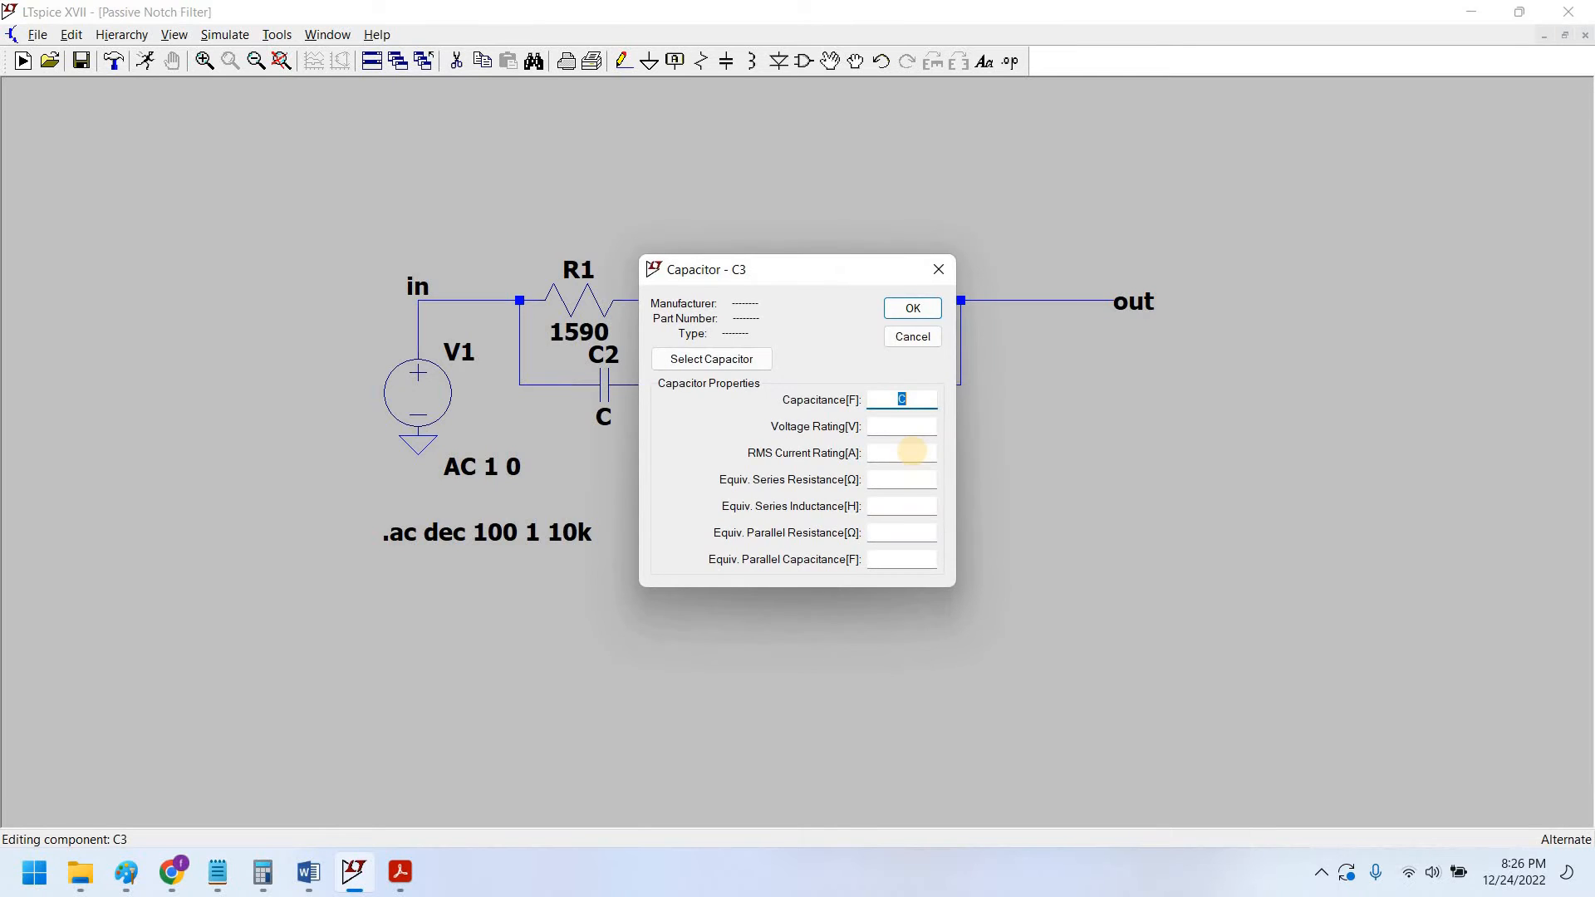
text(0.1u)
key(Return)
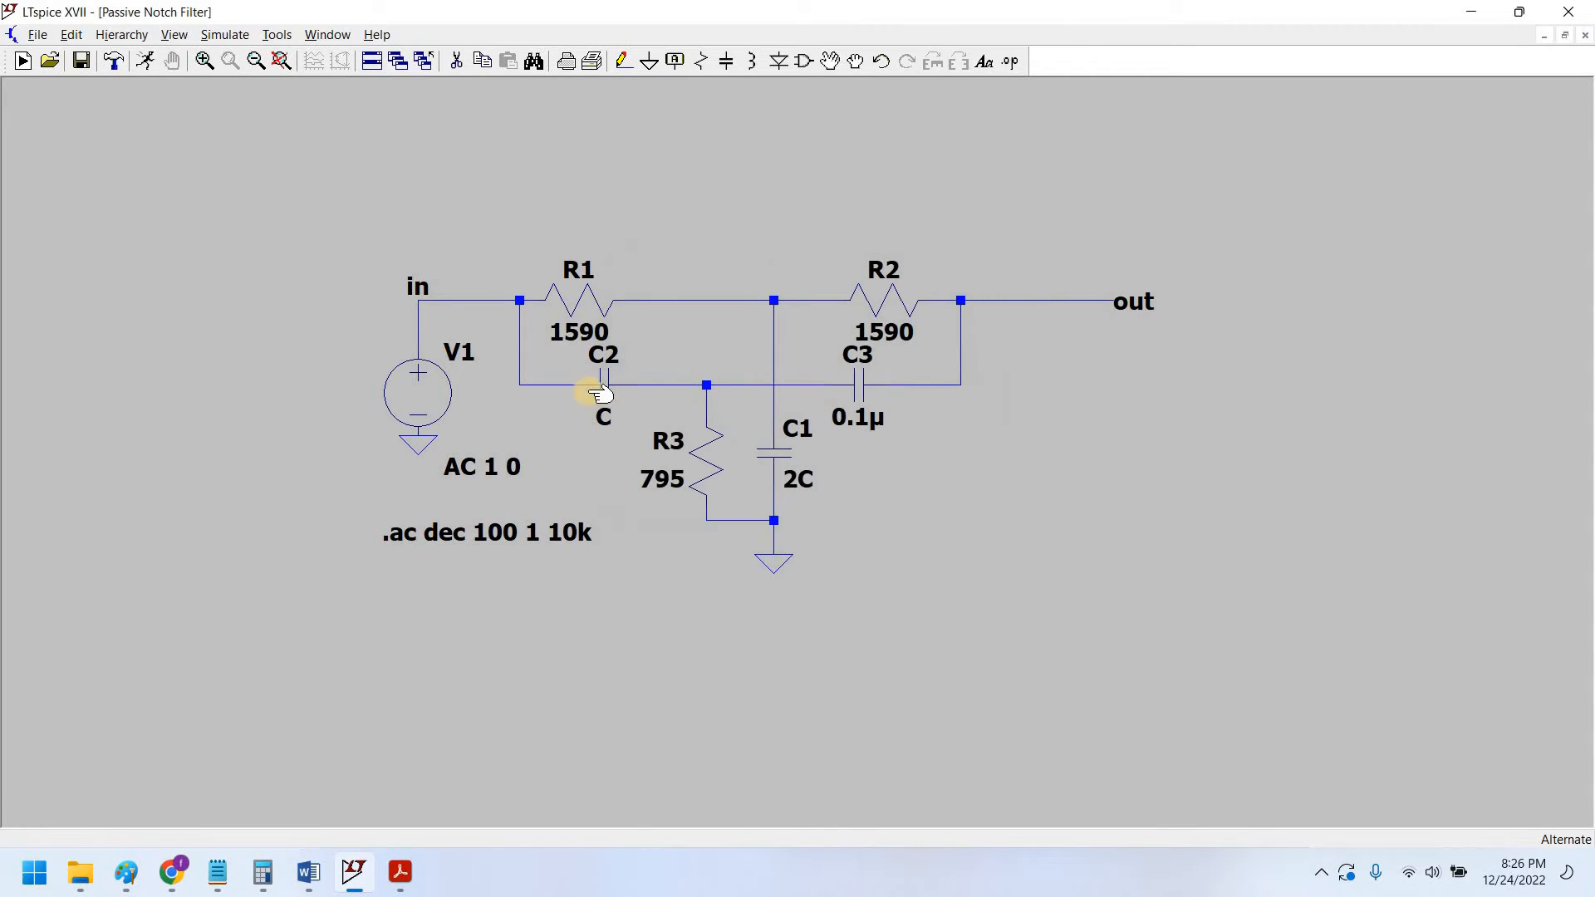
Step: Set the capacitance of capacitor C2 to 0.1u and of capacitor C1 to 0.2u
right_click(692, 438)
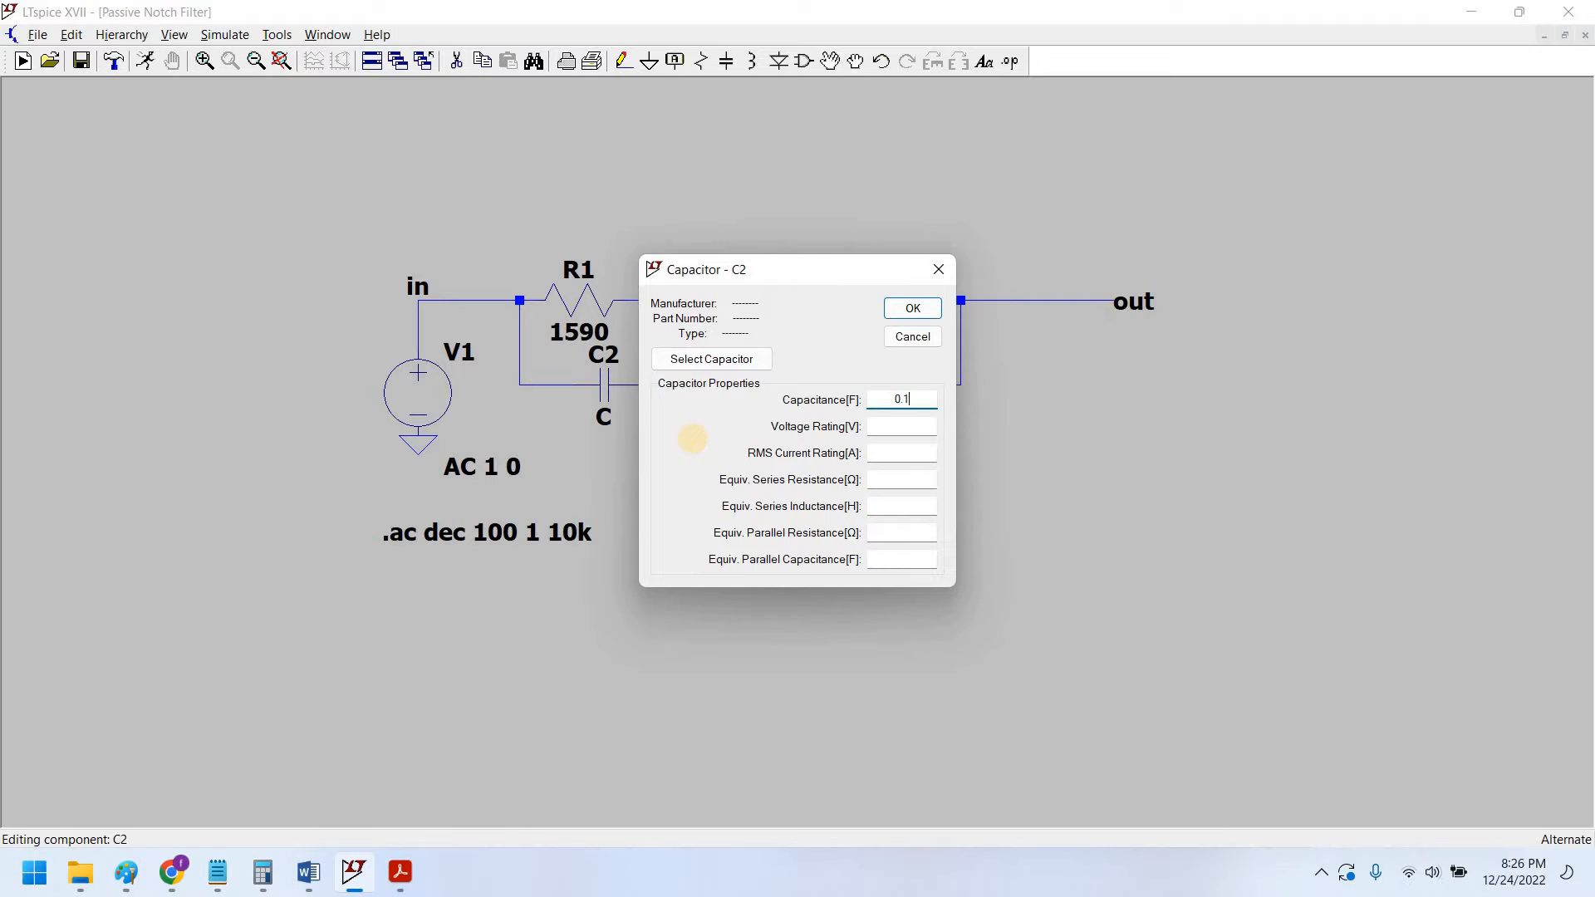
text(0.1u)
key(Return)
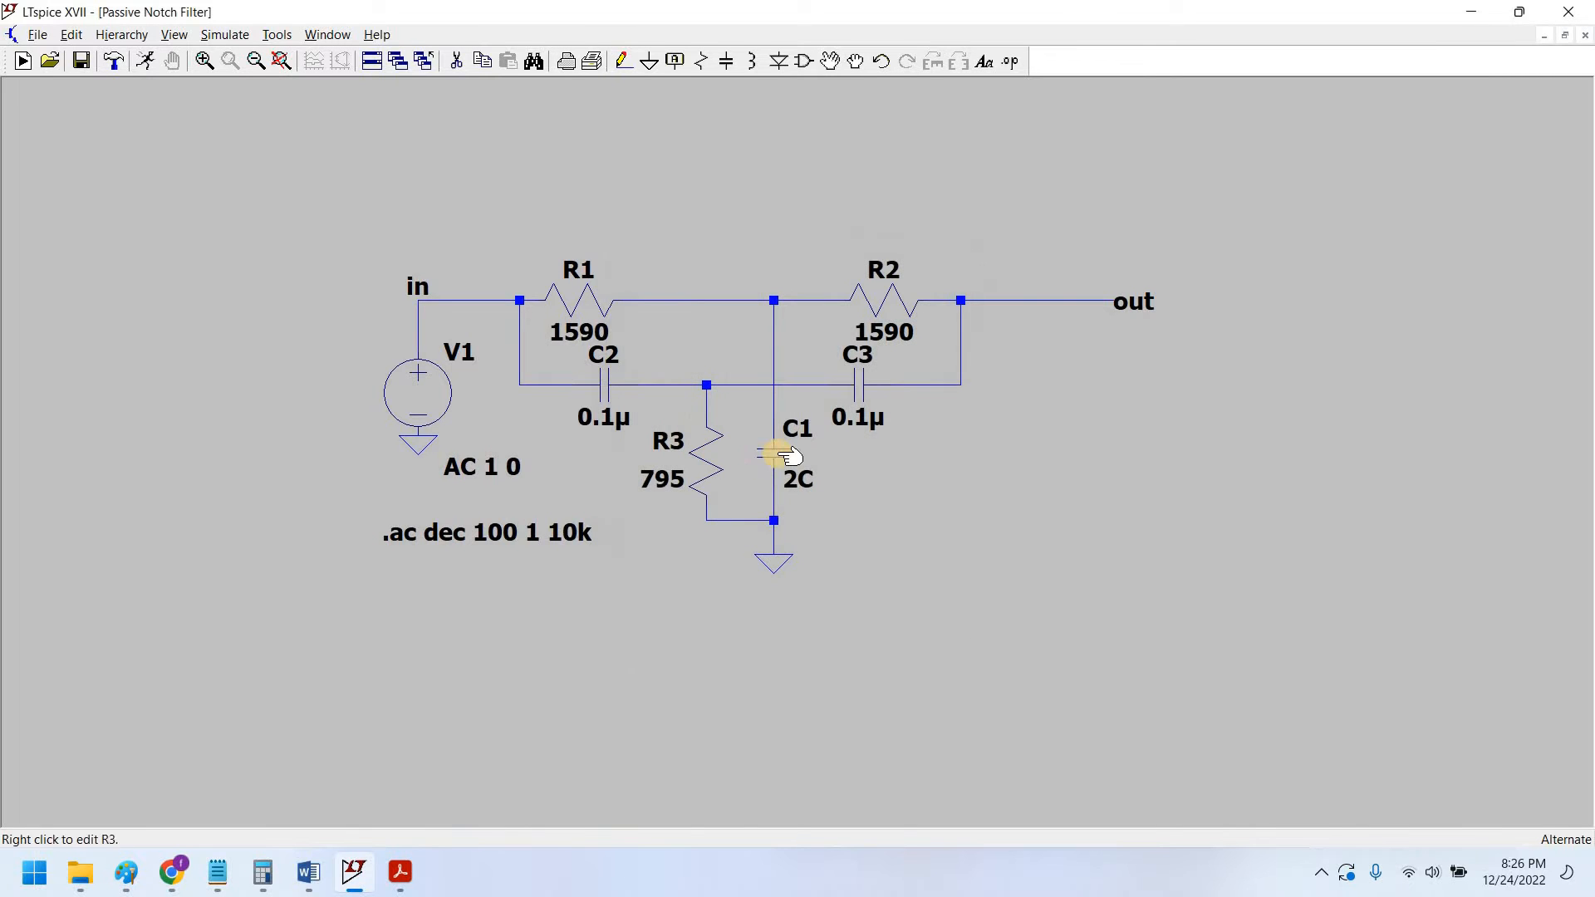
right_click(802, 491)
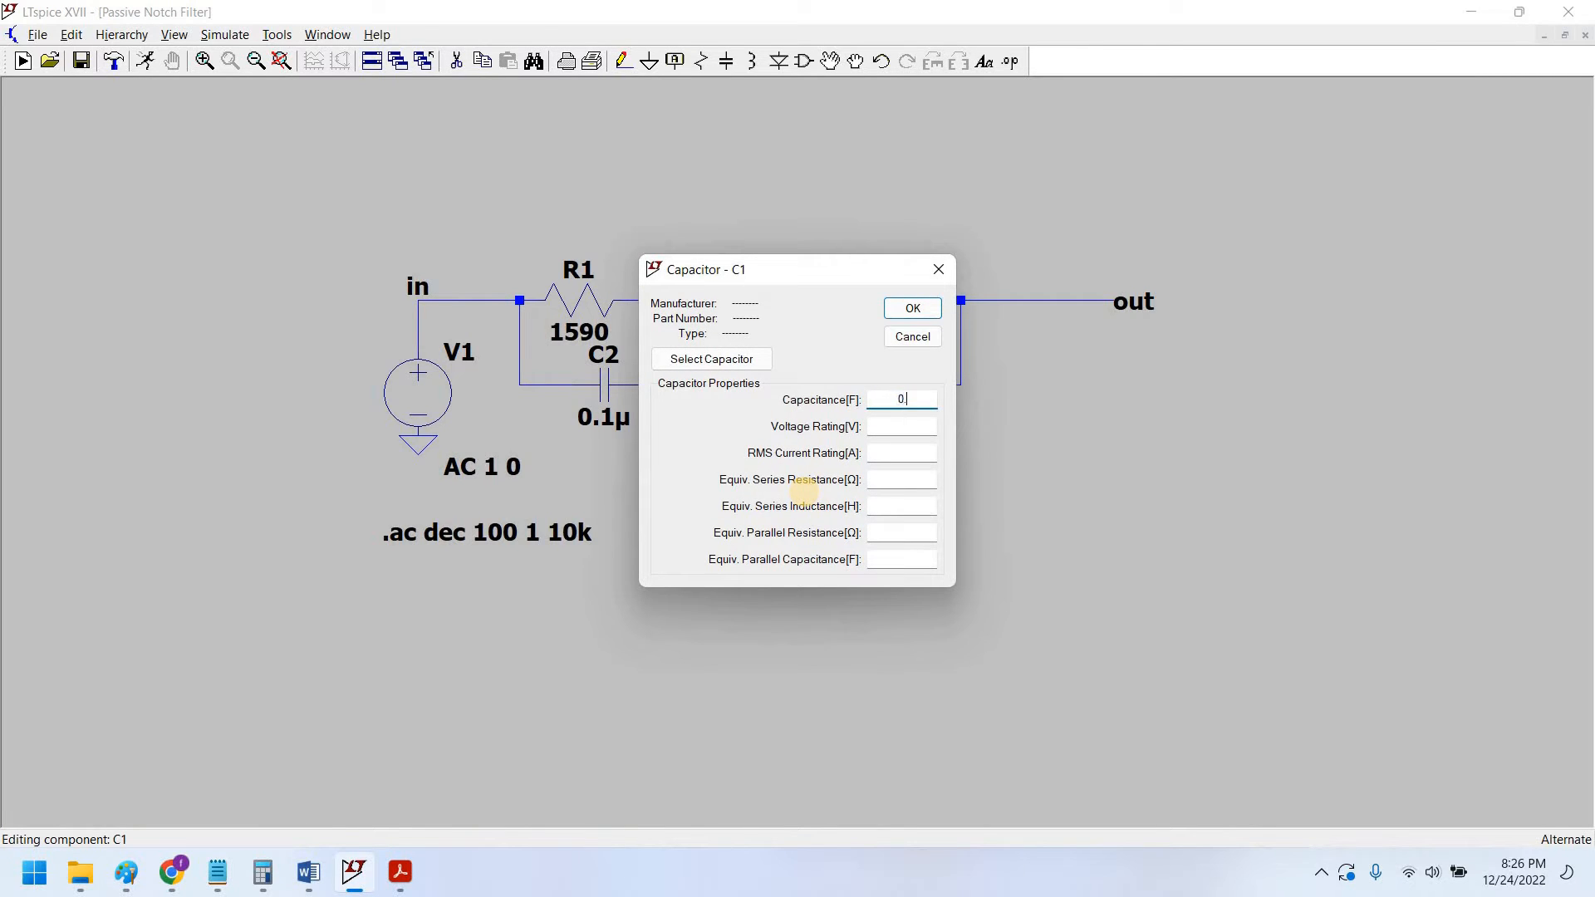
key(Return)
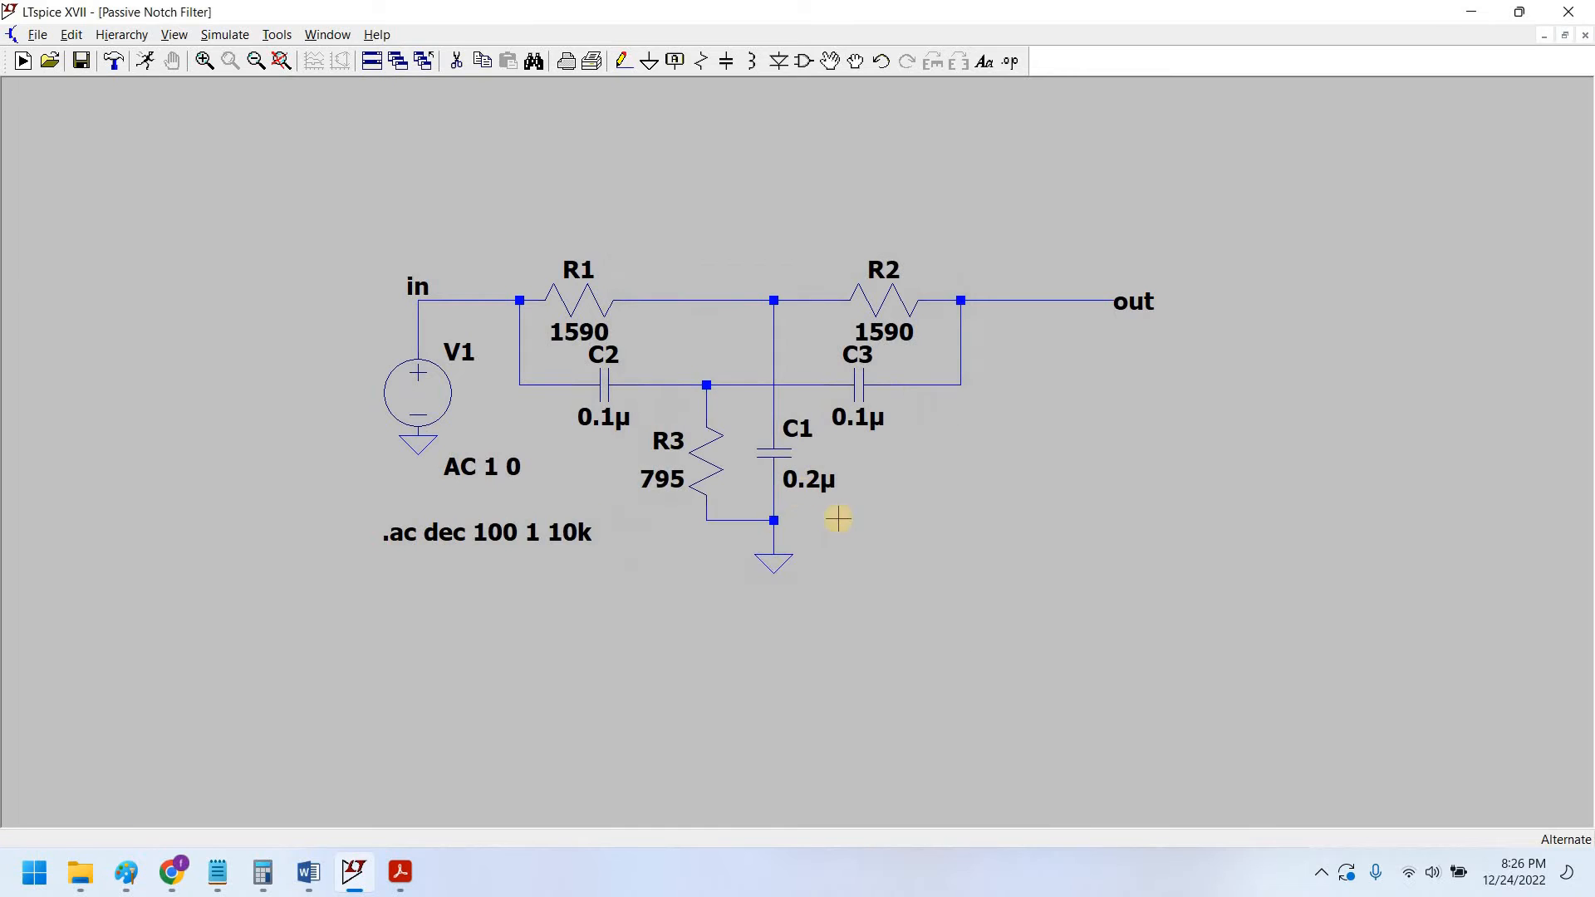
Step: Run the AC simulation of the passive notch filter and enlarge the schematic beneath the empty plot
scroll(918, 614, up, 4)
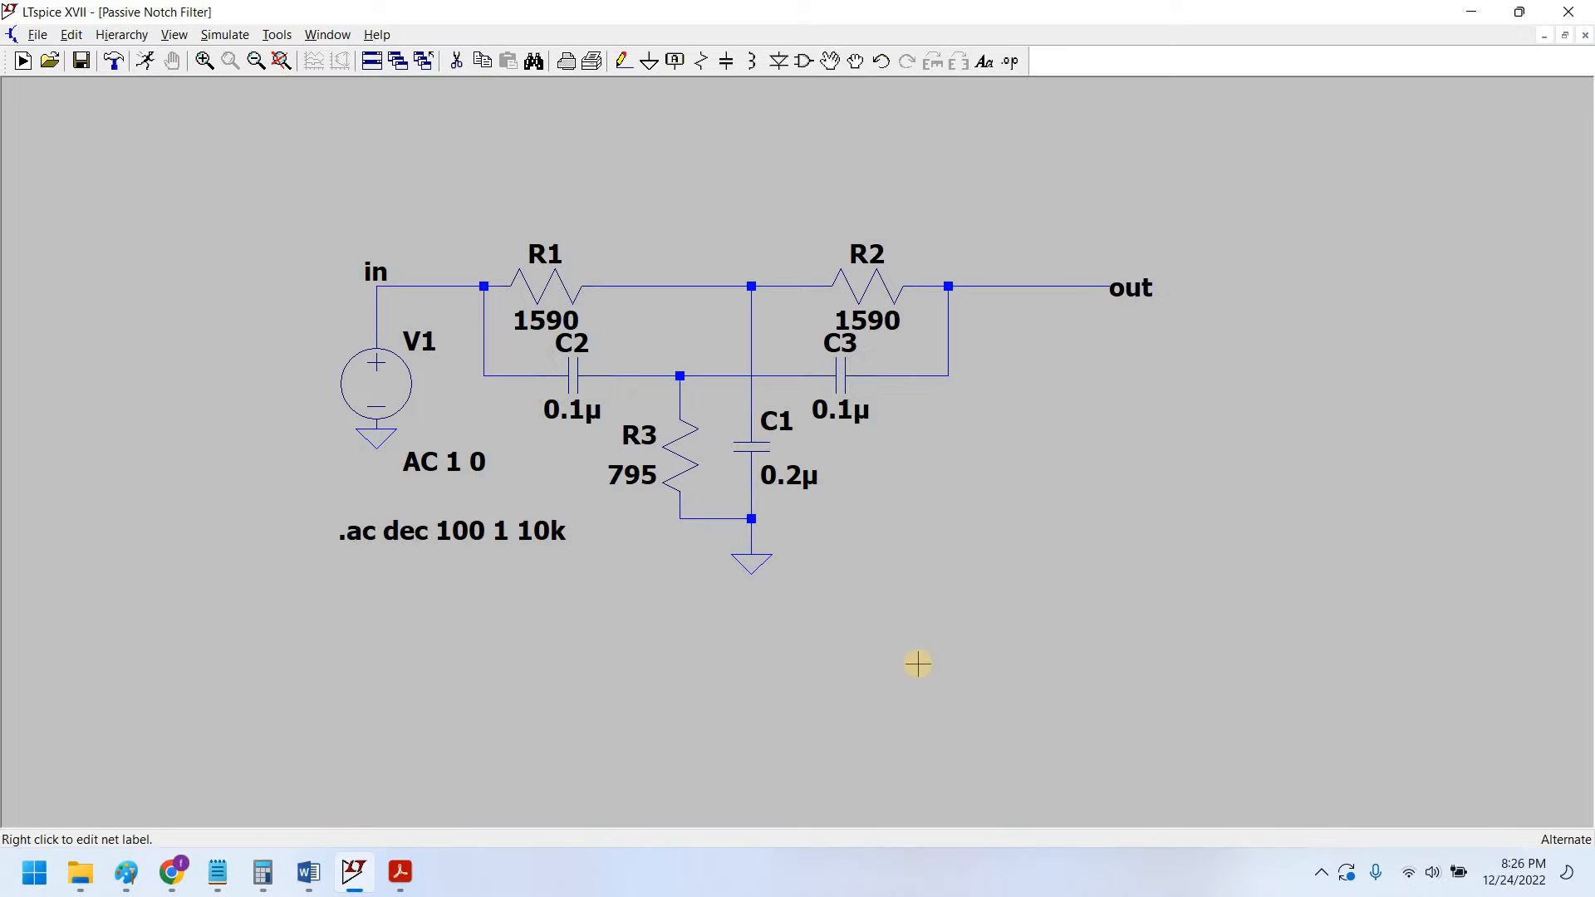
scroll(872, 683, right, 1)
scroll(881, 685, down, 1)
scroll(891, 685, down, 2)
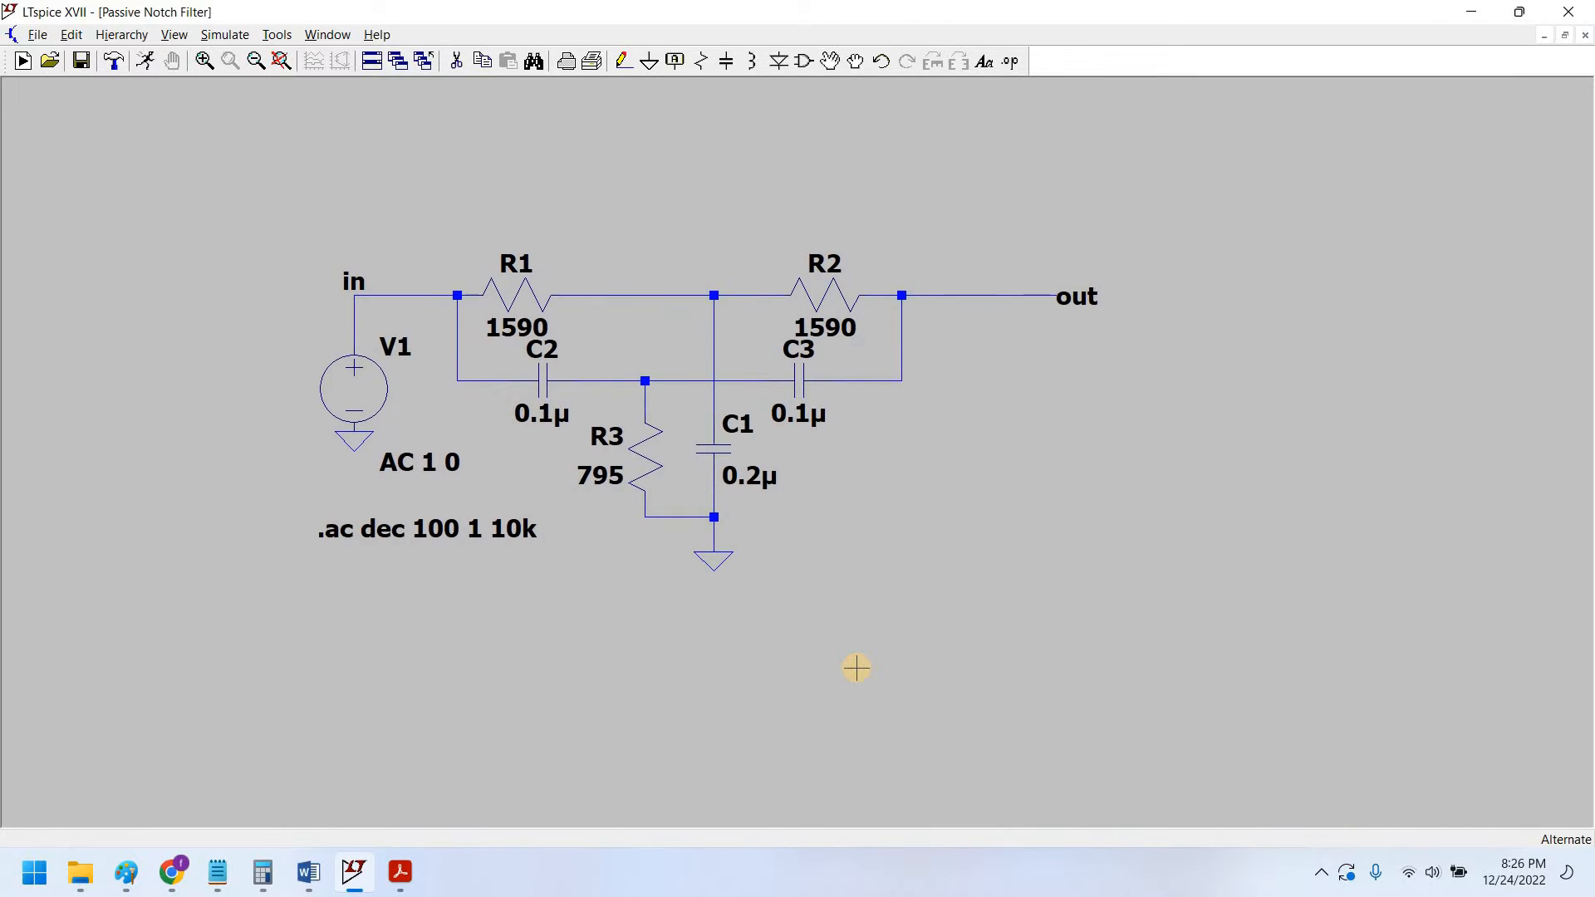
drag(652, 202, 648, 204)
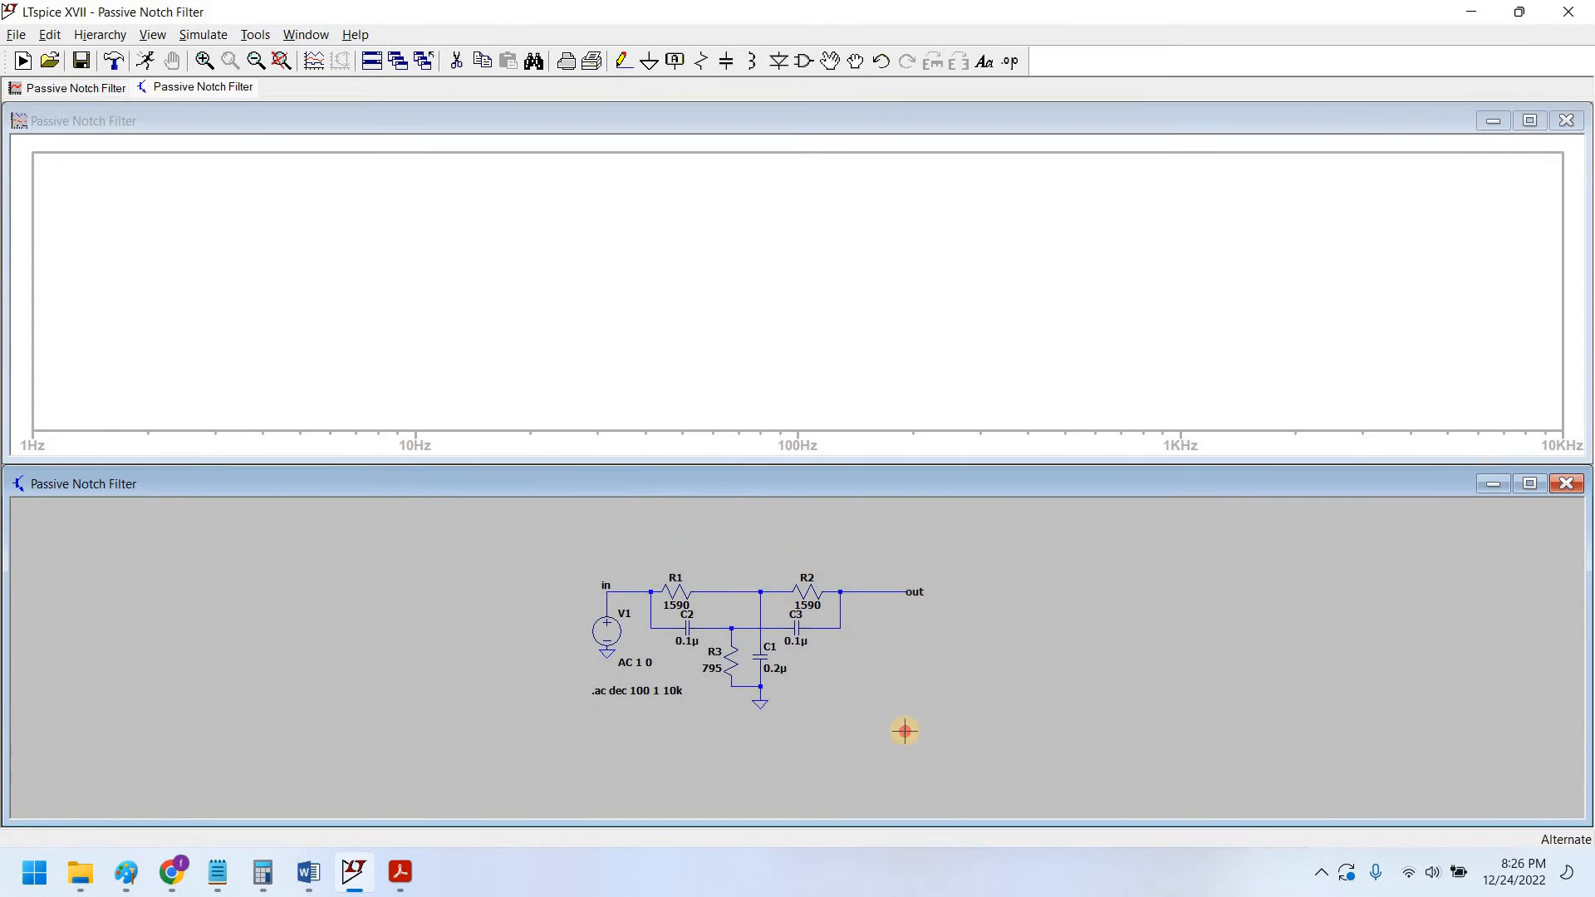
scroll(811, 698, up, 3)
drag(888, 813, 879, 715)
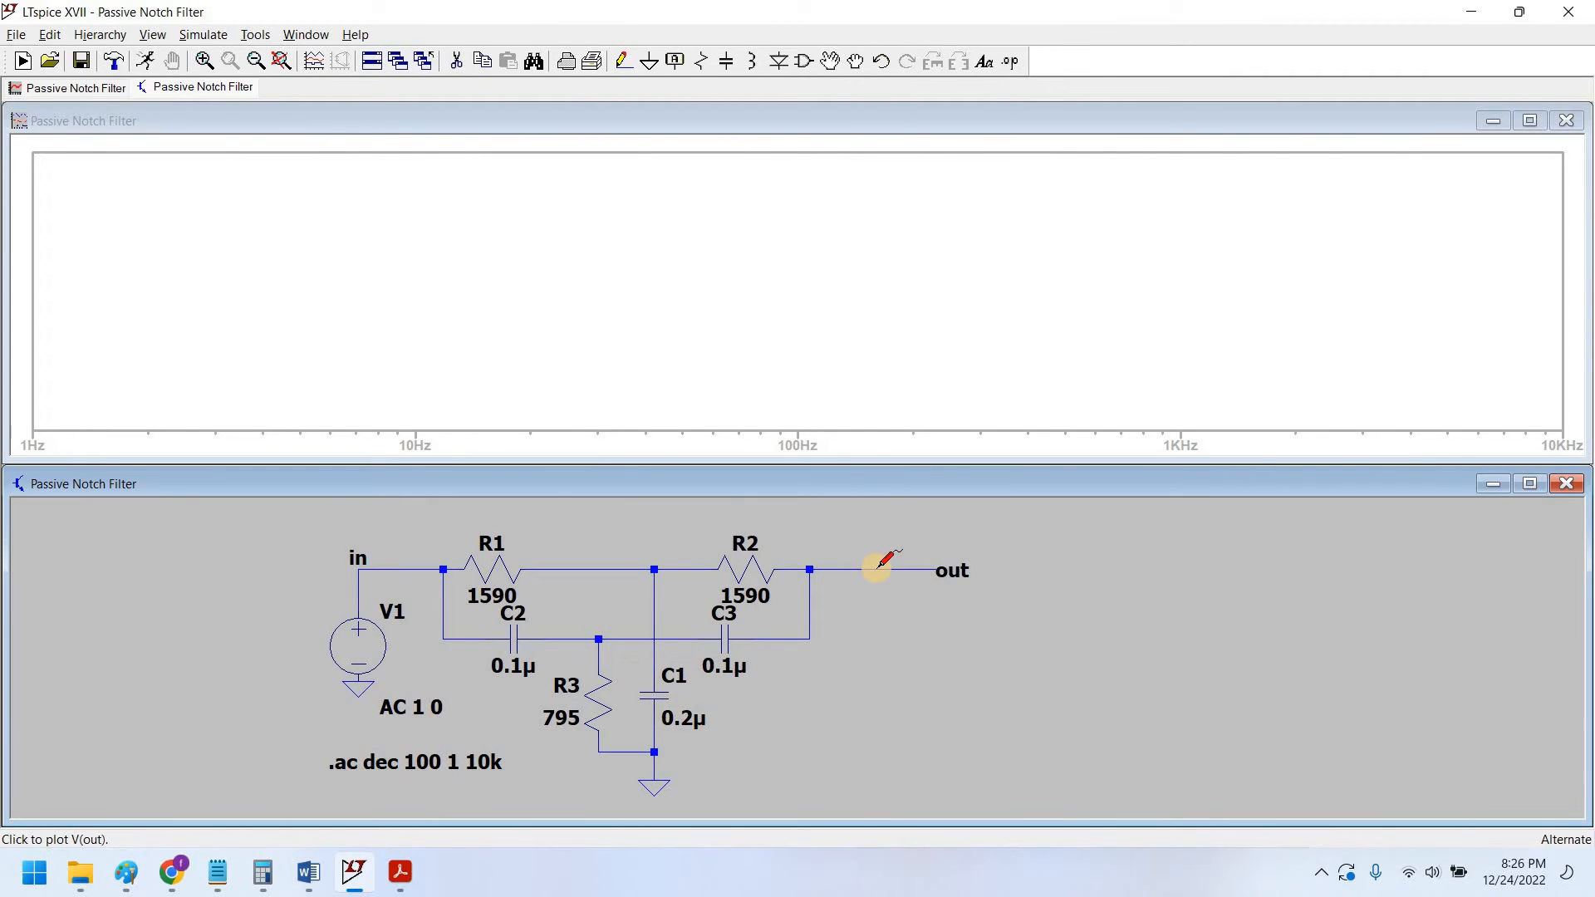
Step: Examine the AC analysis directive's sweep type, points per decade, and start and stop frequencies
right_click(470, 766)
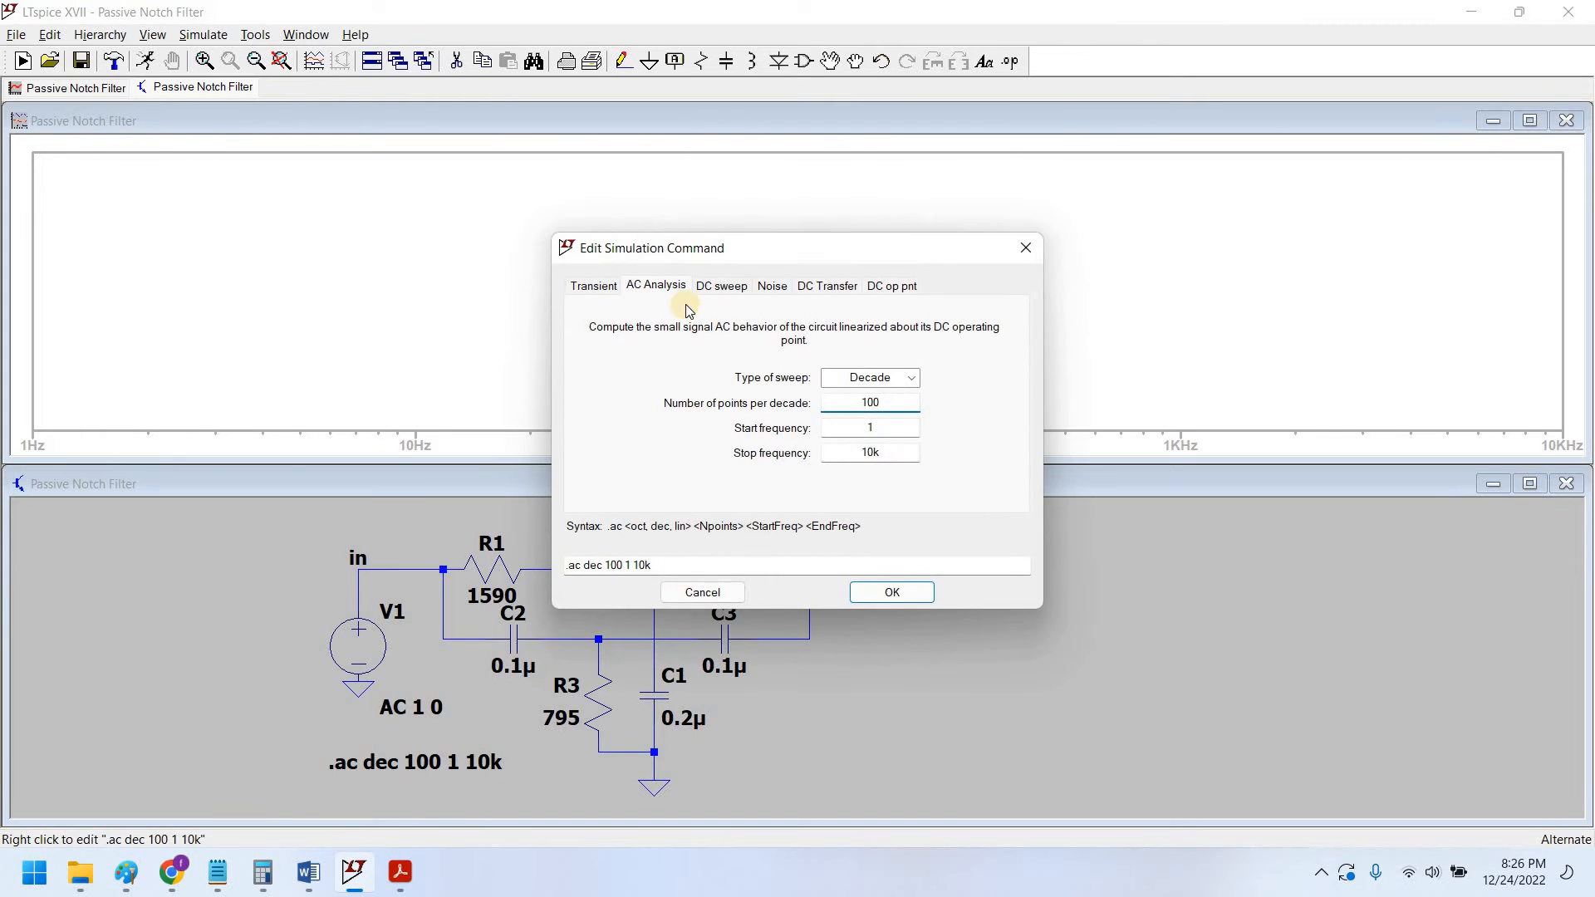
drag(671, 237, 546, 208)
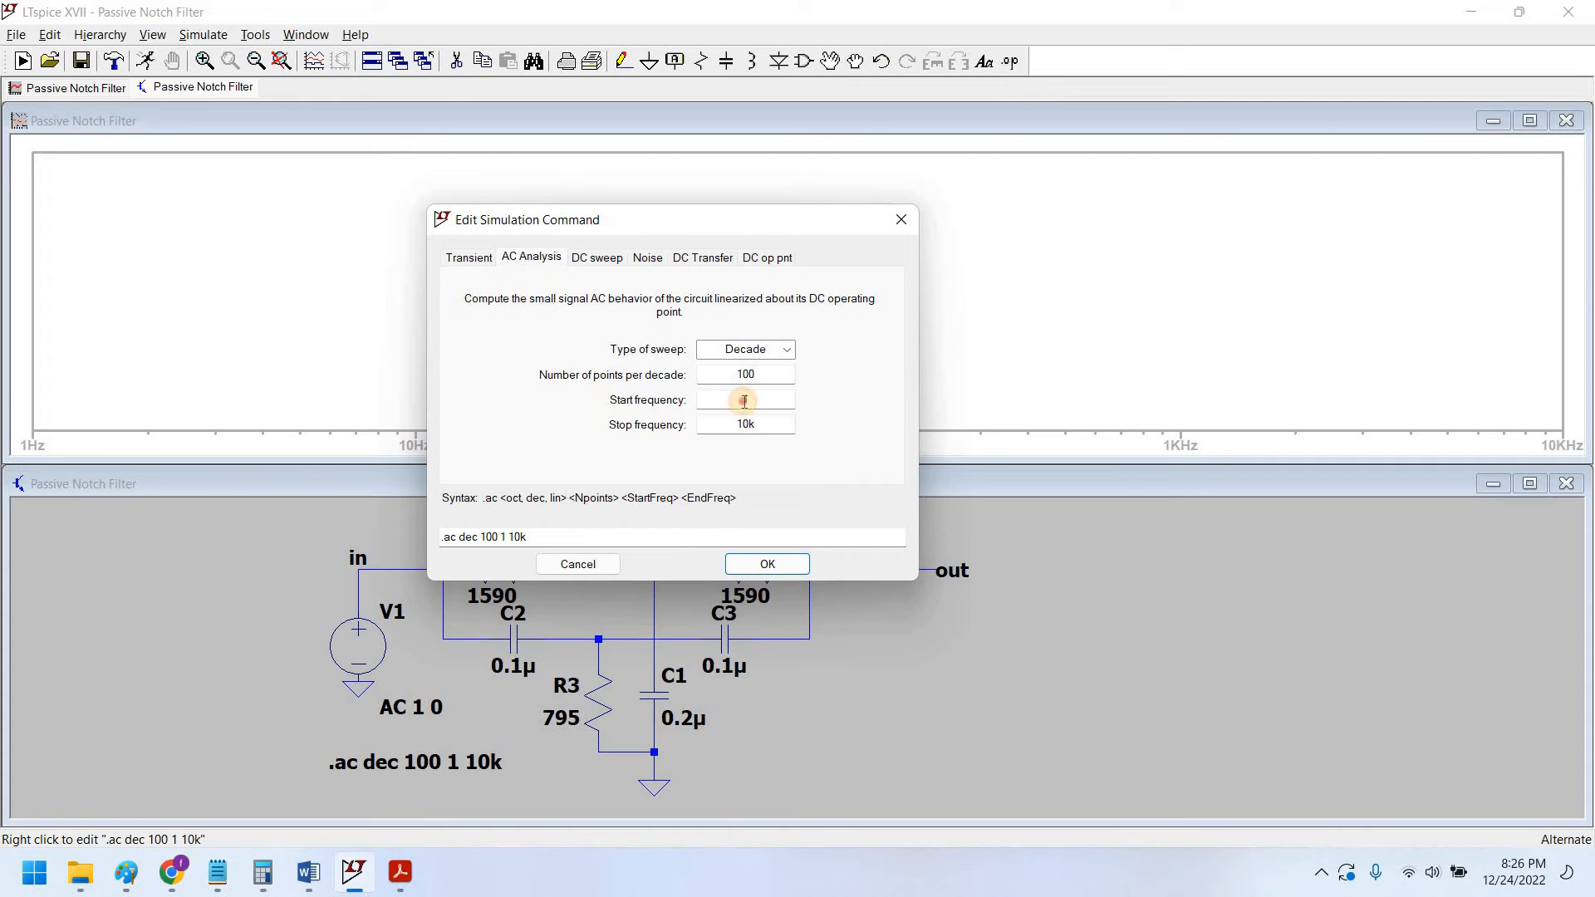
double_click(745, 401)
double_click(767, 427)
click(767, 414)
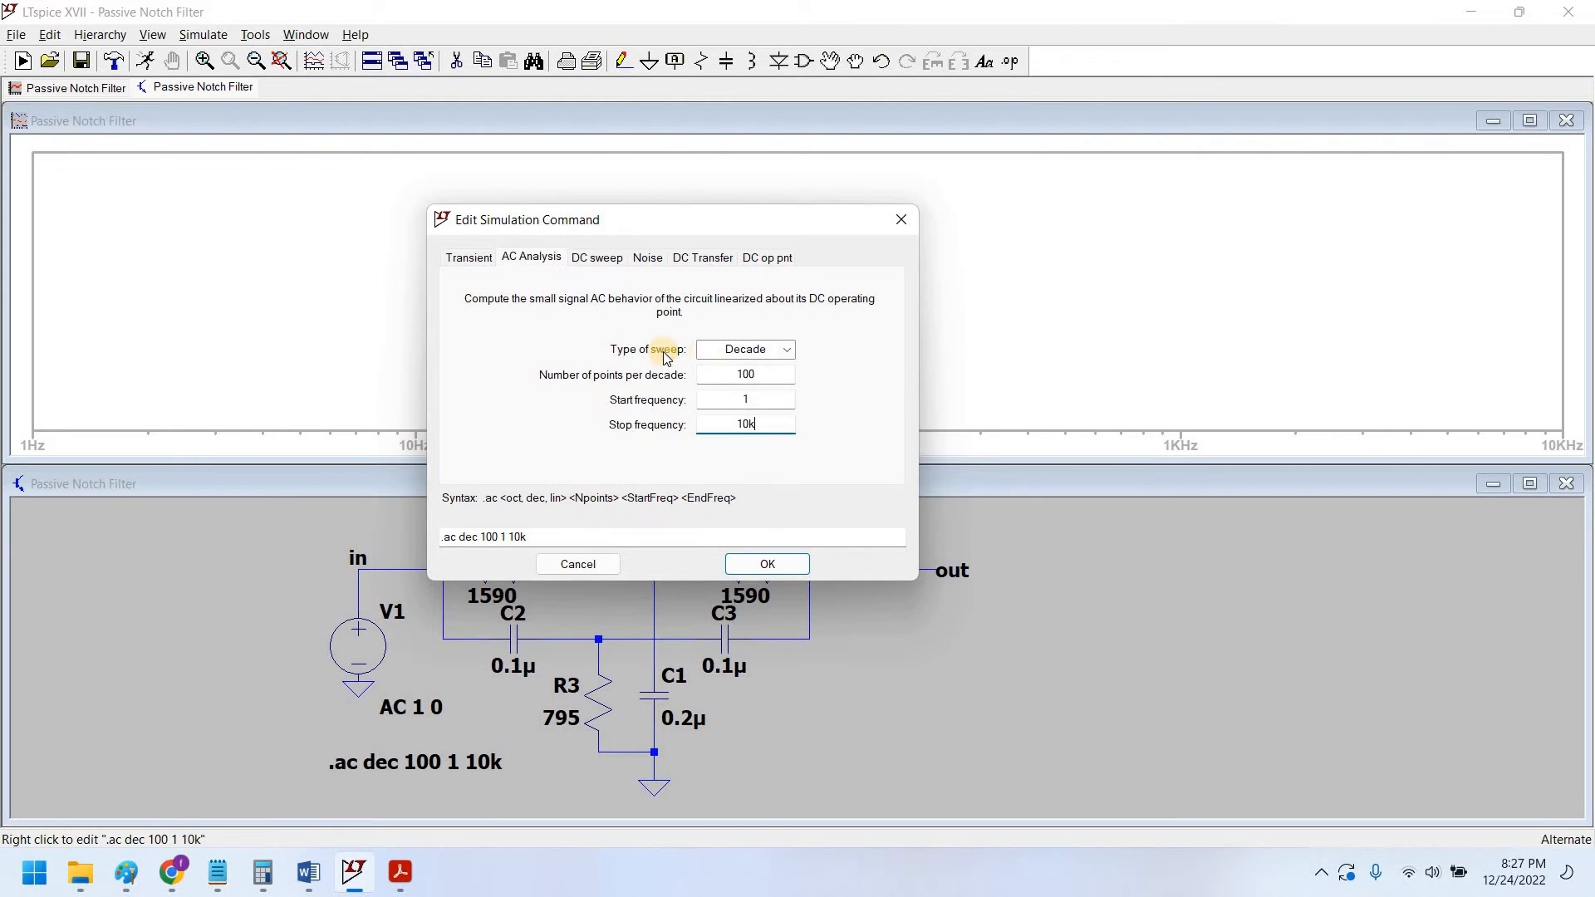
click(594, 565)
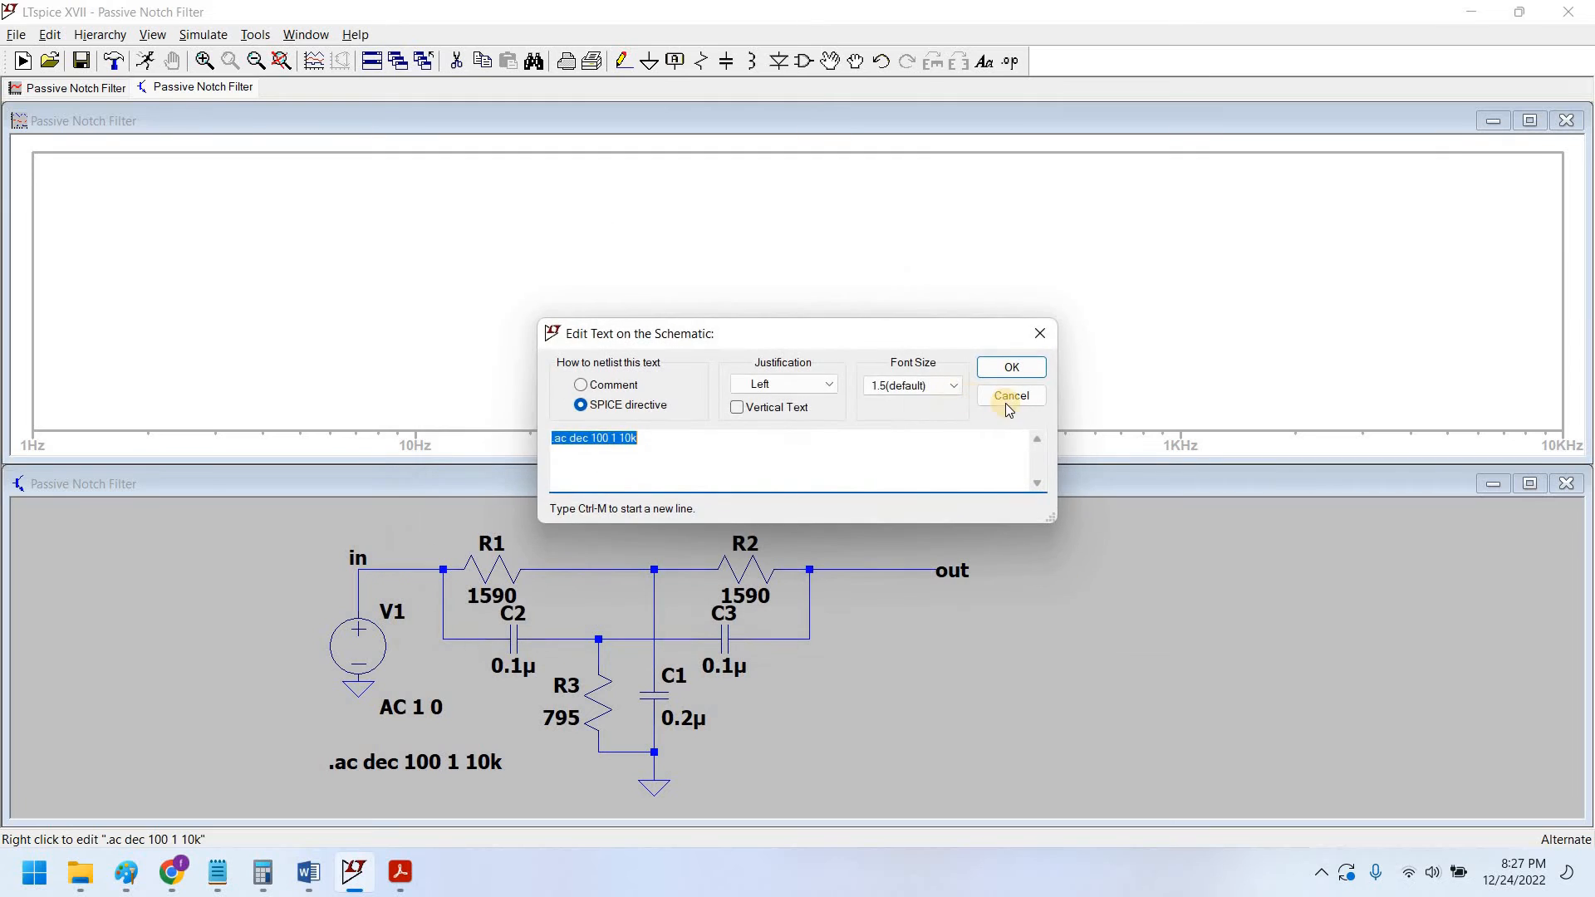
click(1009, 397)
Step: Plot the voltage at the out node in a maximized waveform window and set the frequency axis's left limit to 100Hz
click(871, 567)
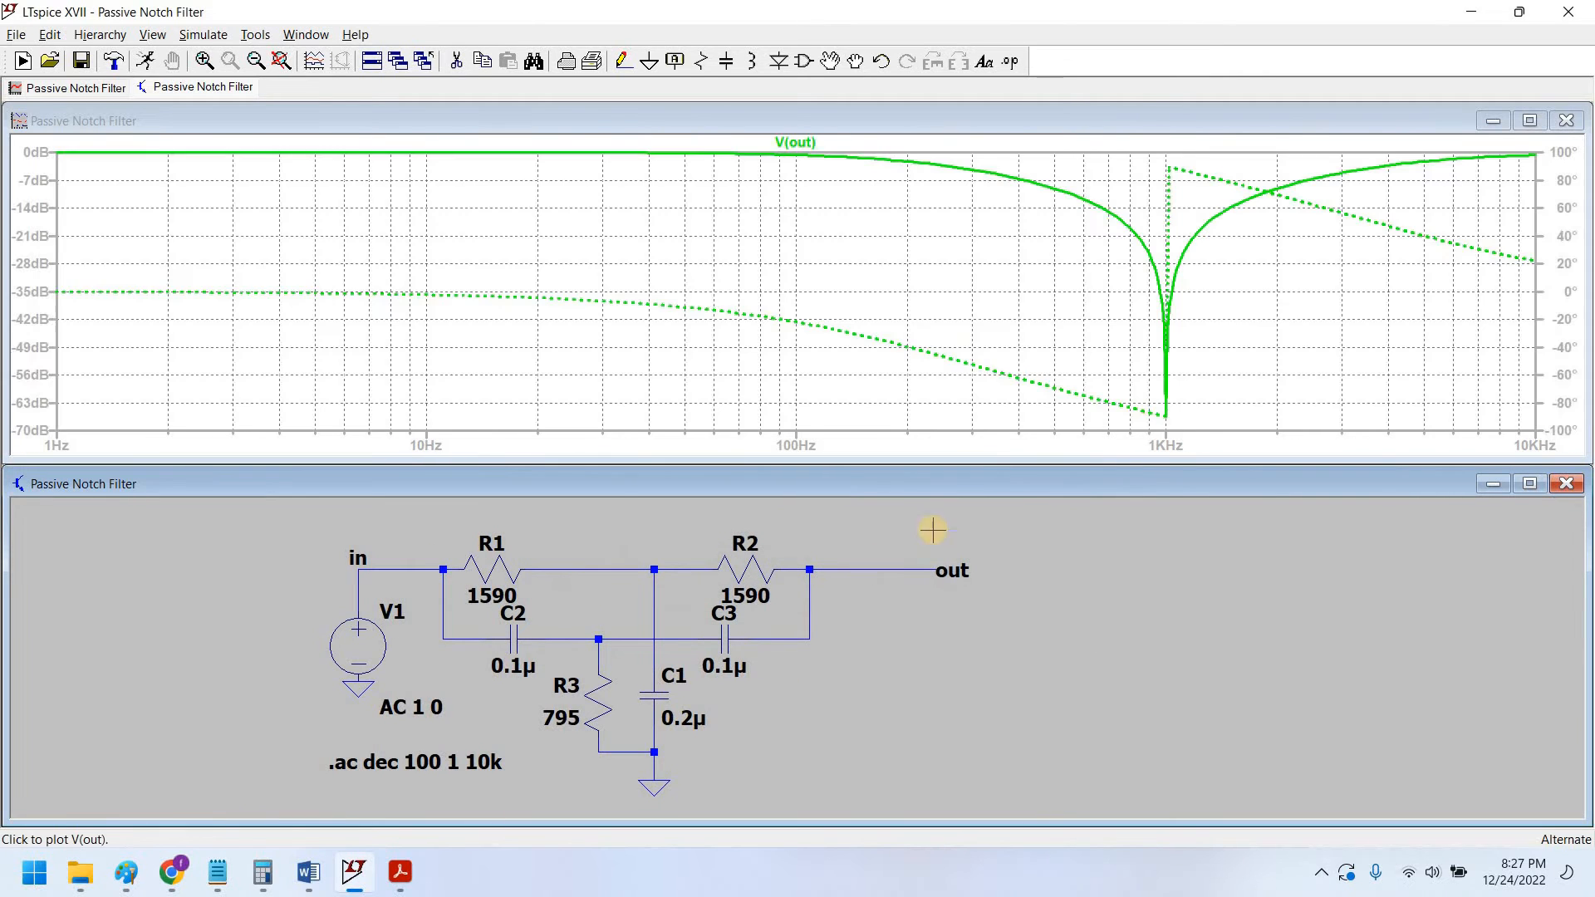
click(1530, 120)
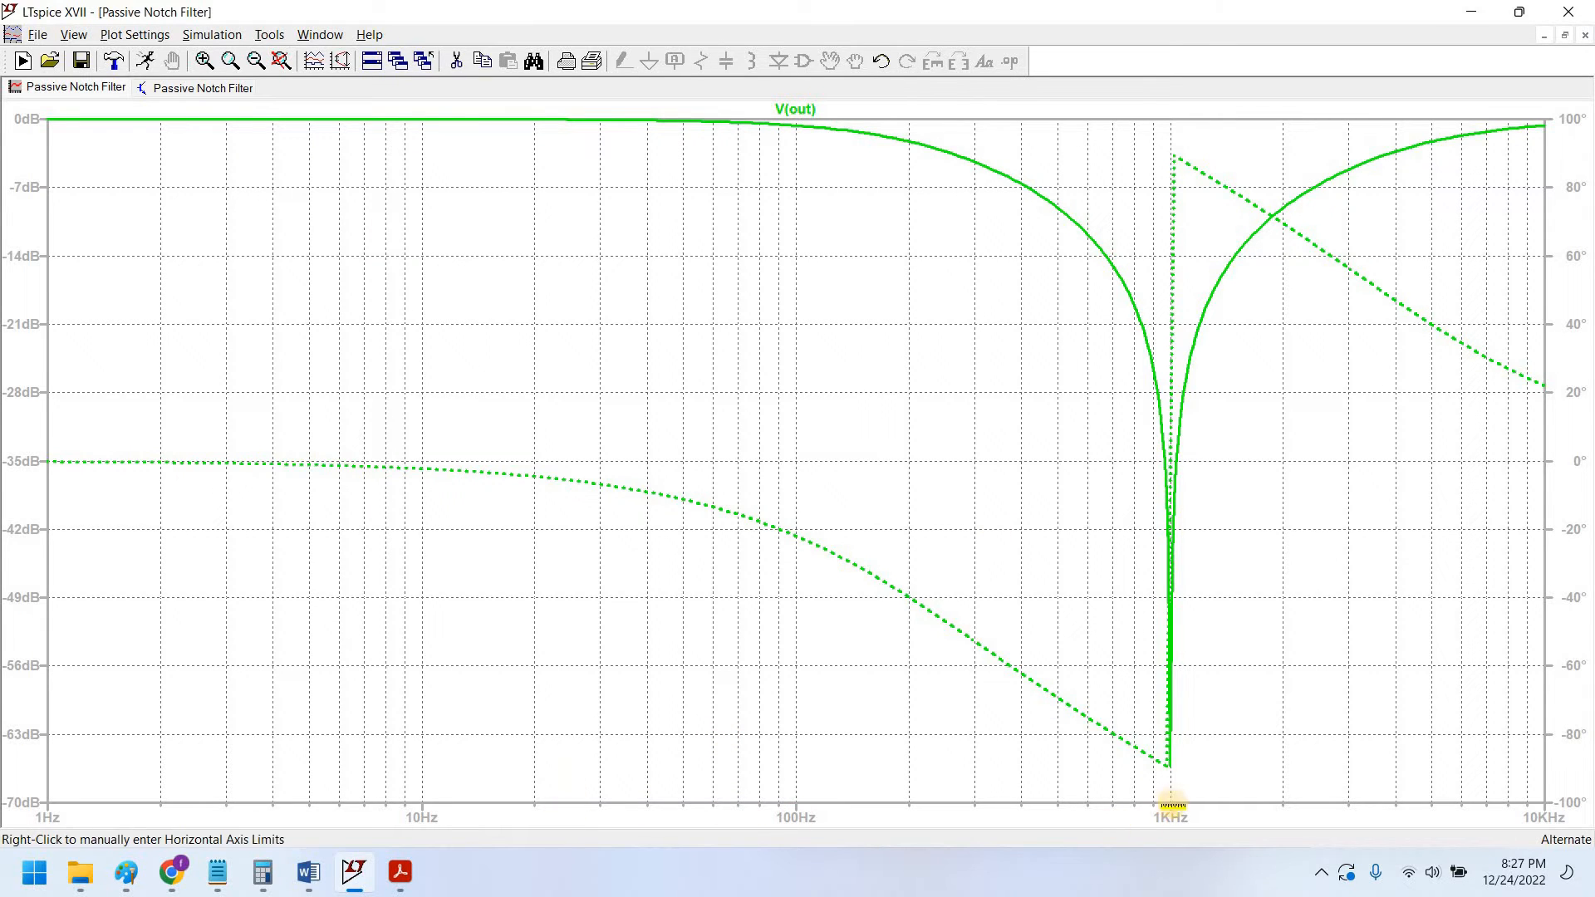
right_click(606, 818)
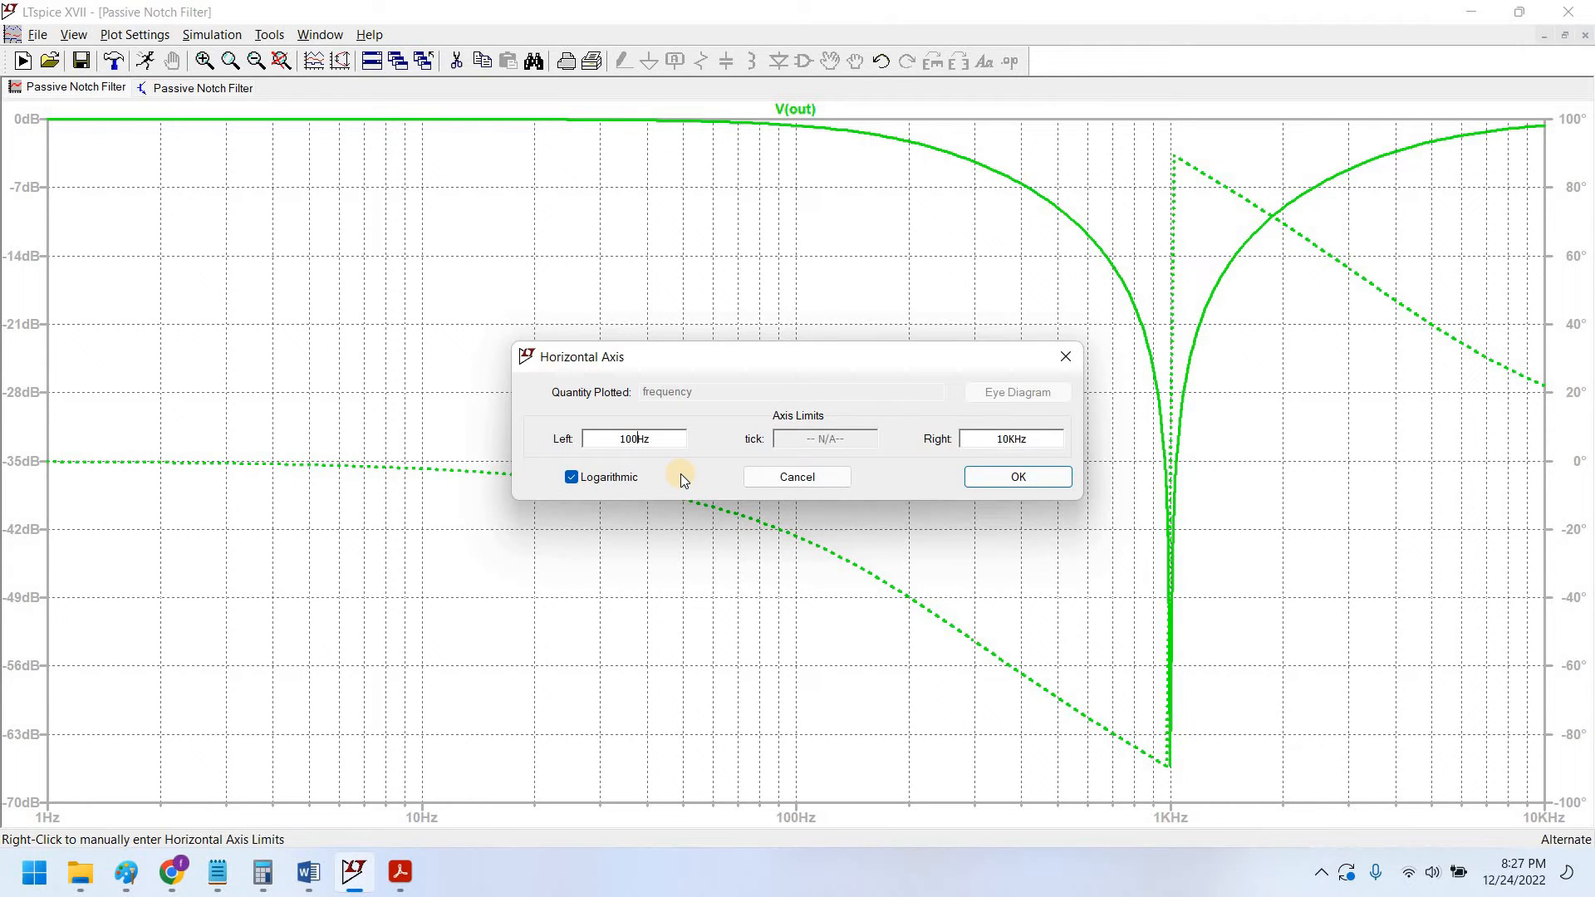
drag(689, 364, 495, 375)
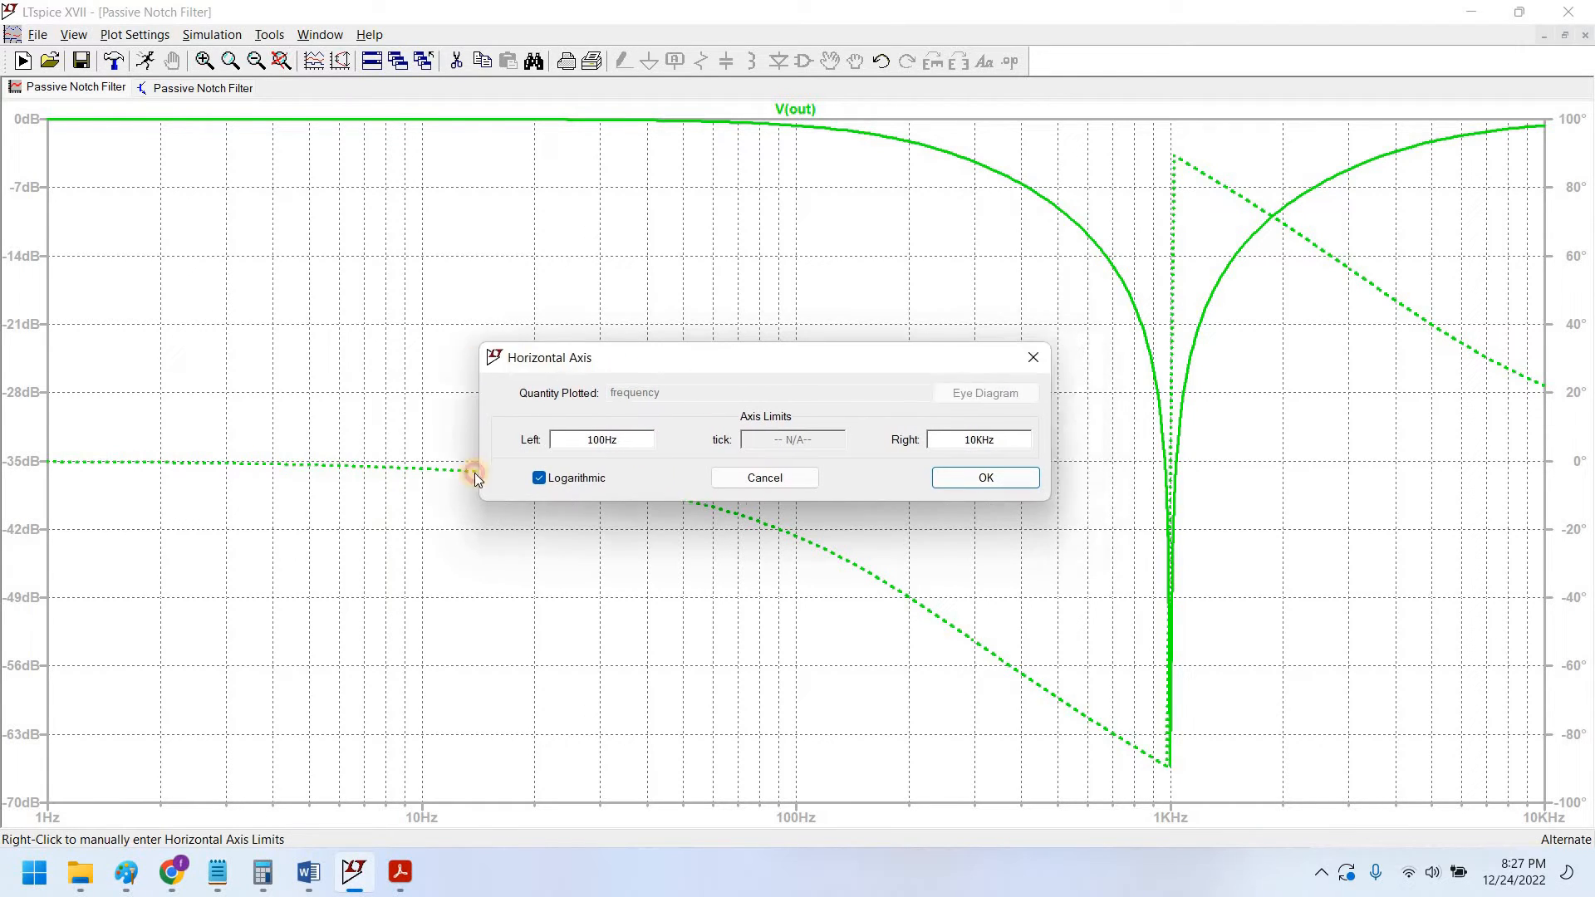
double_click(457, 454)
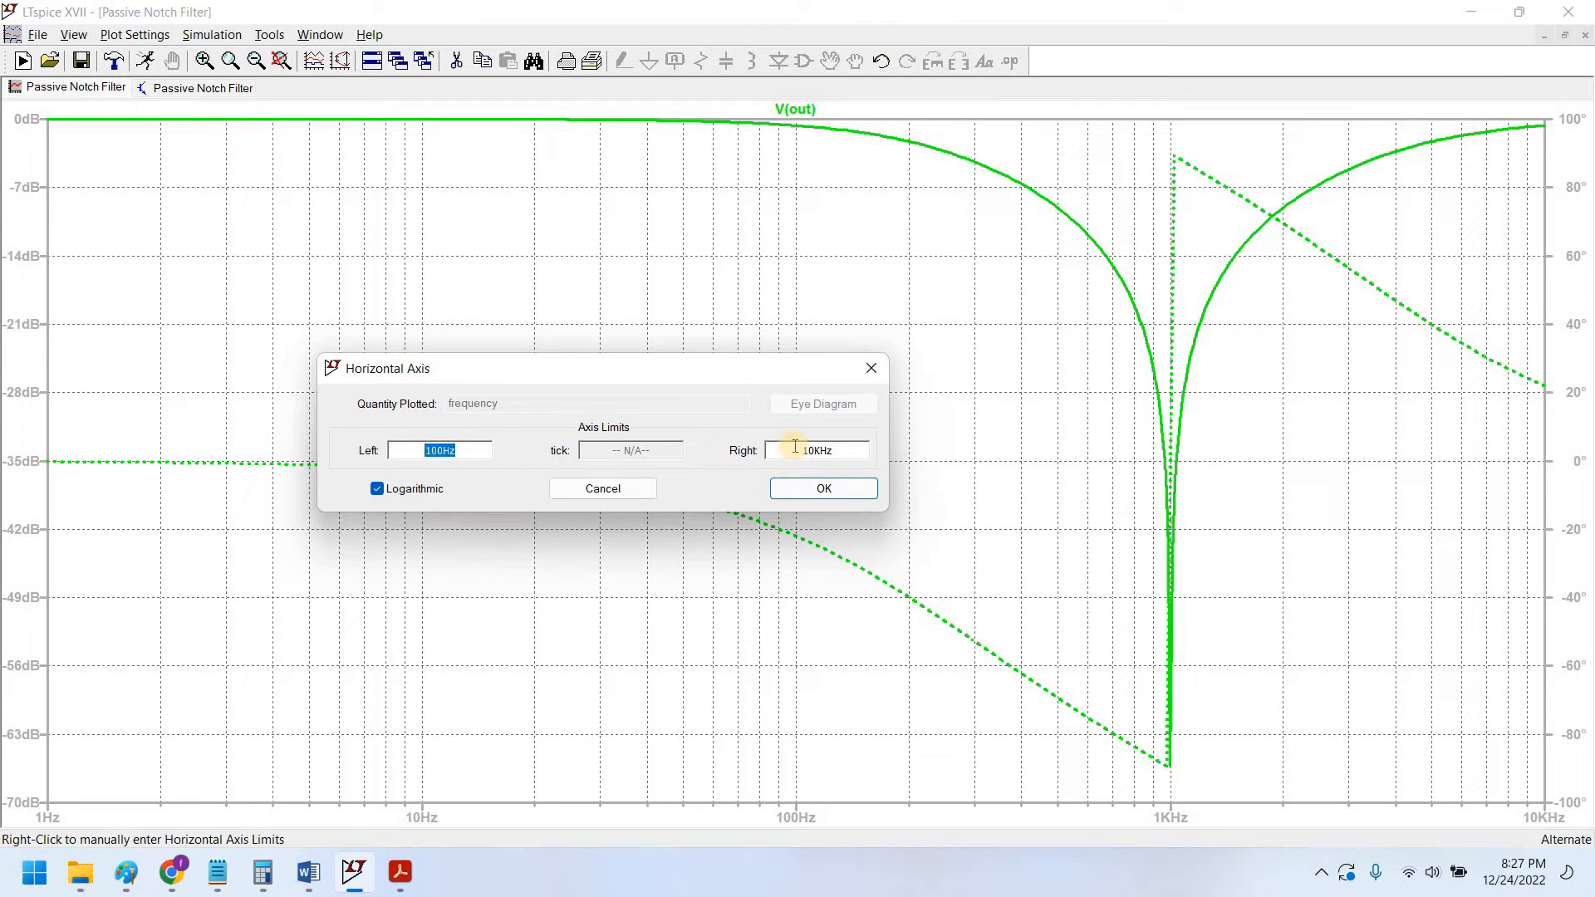
double_click(844, 452)
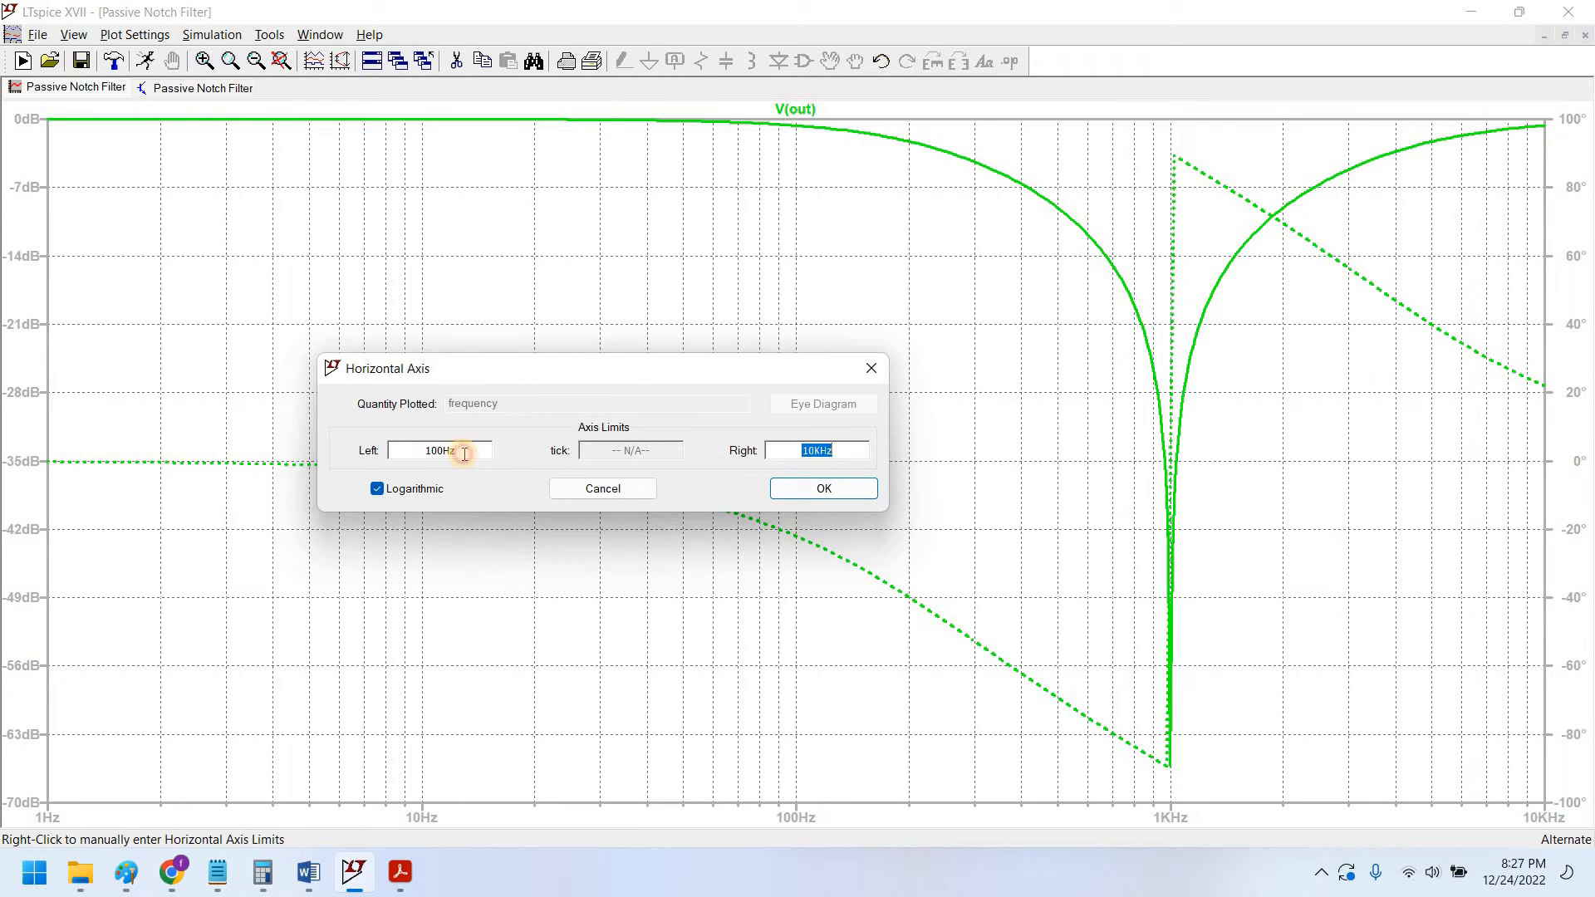
click(420, 449)
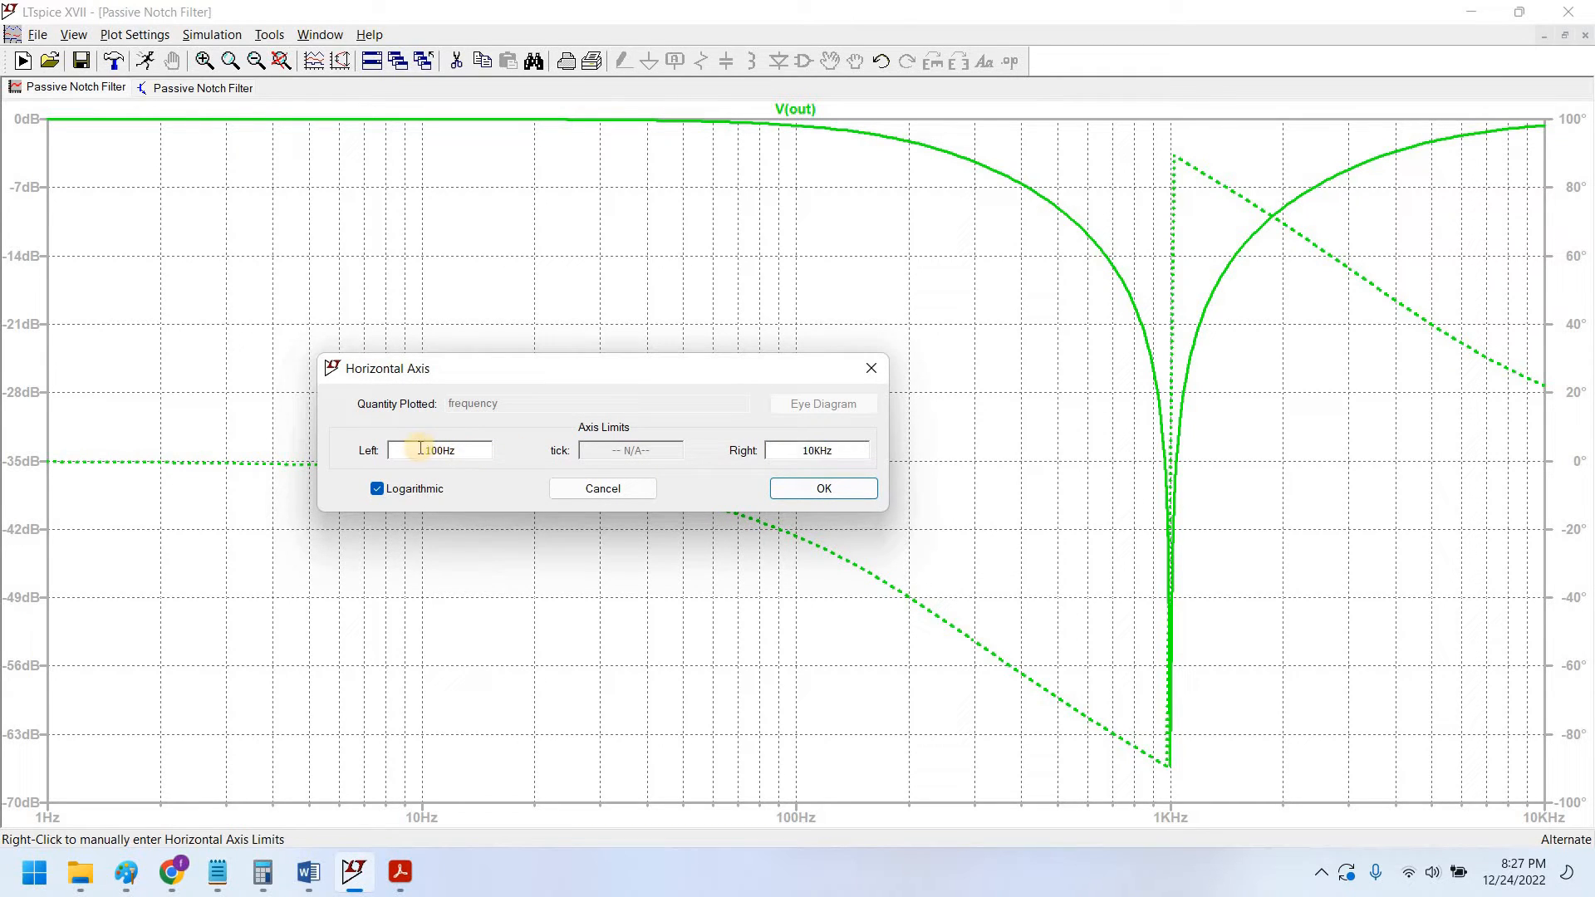
click(839, 495)
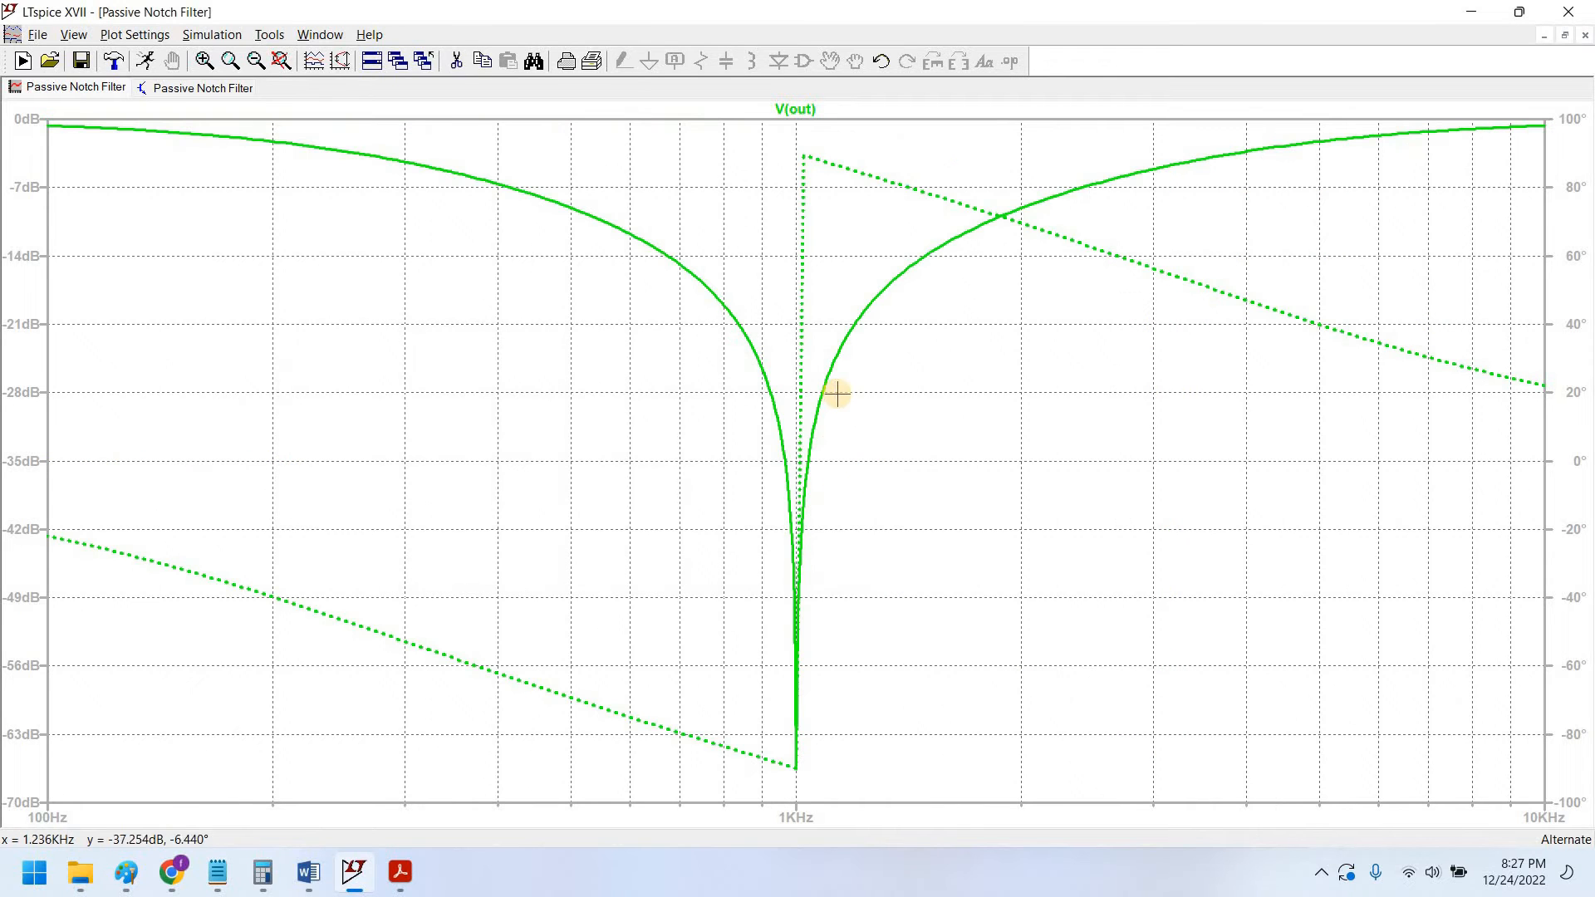
Step: Attach a first cursor to the V(out) trace and place it at the lower -3 dB point, about 236 Hz
click(795, 109)
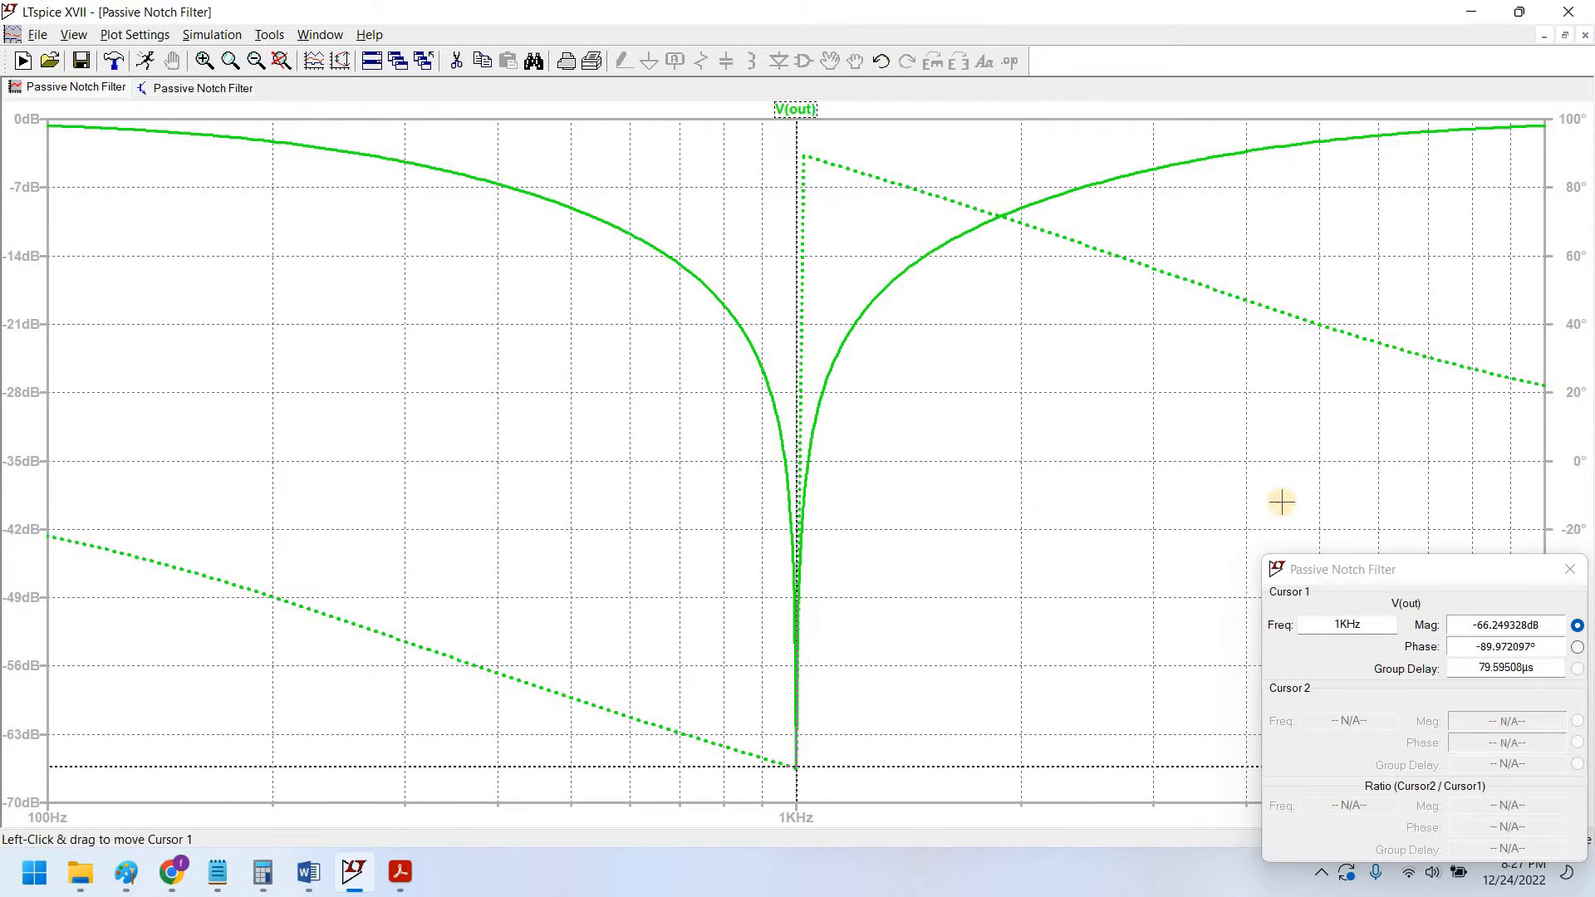
drag(1339, 569, 983, 384)
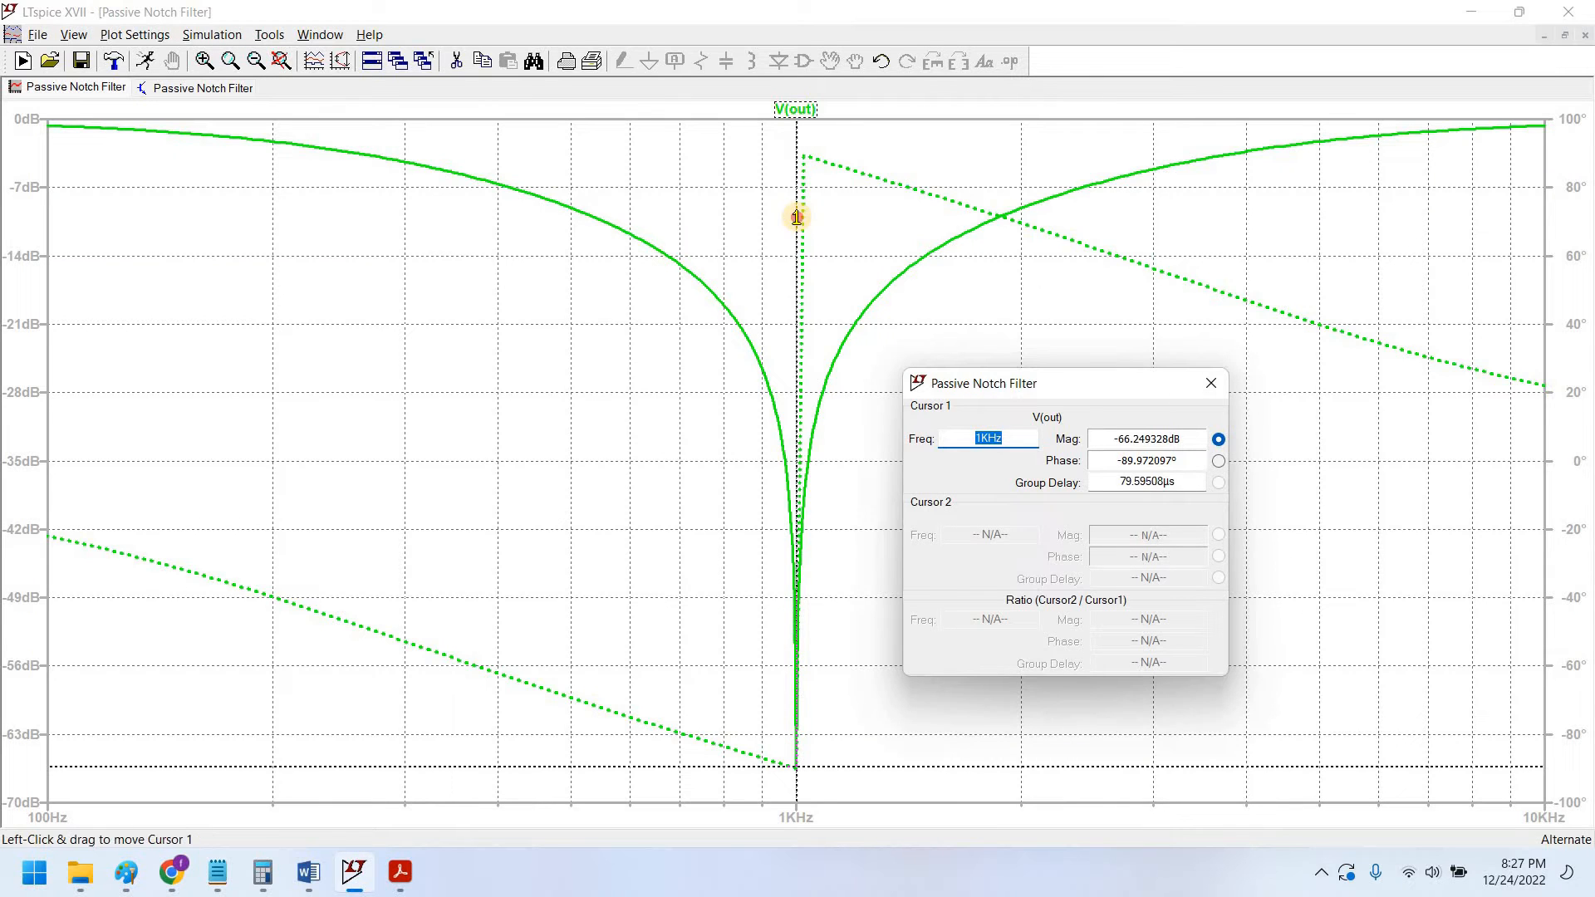
drag(796, 217, 446, 341)
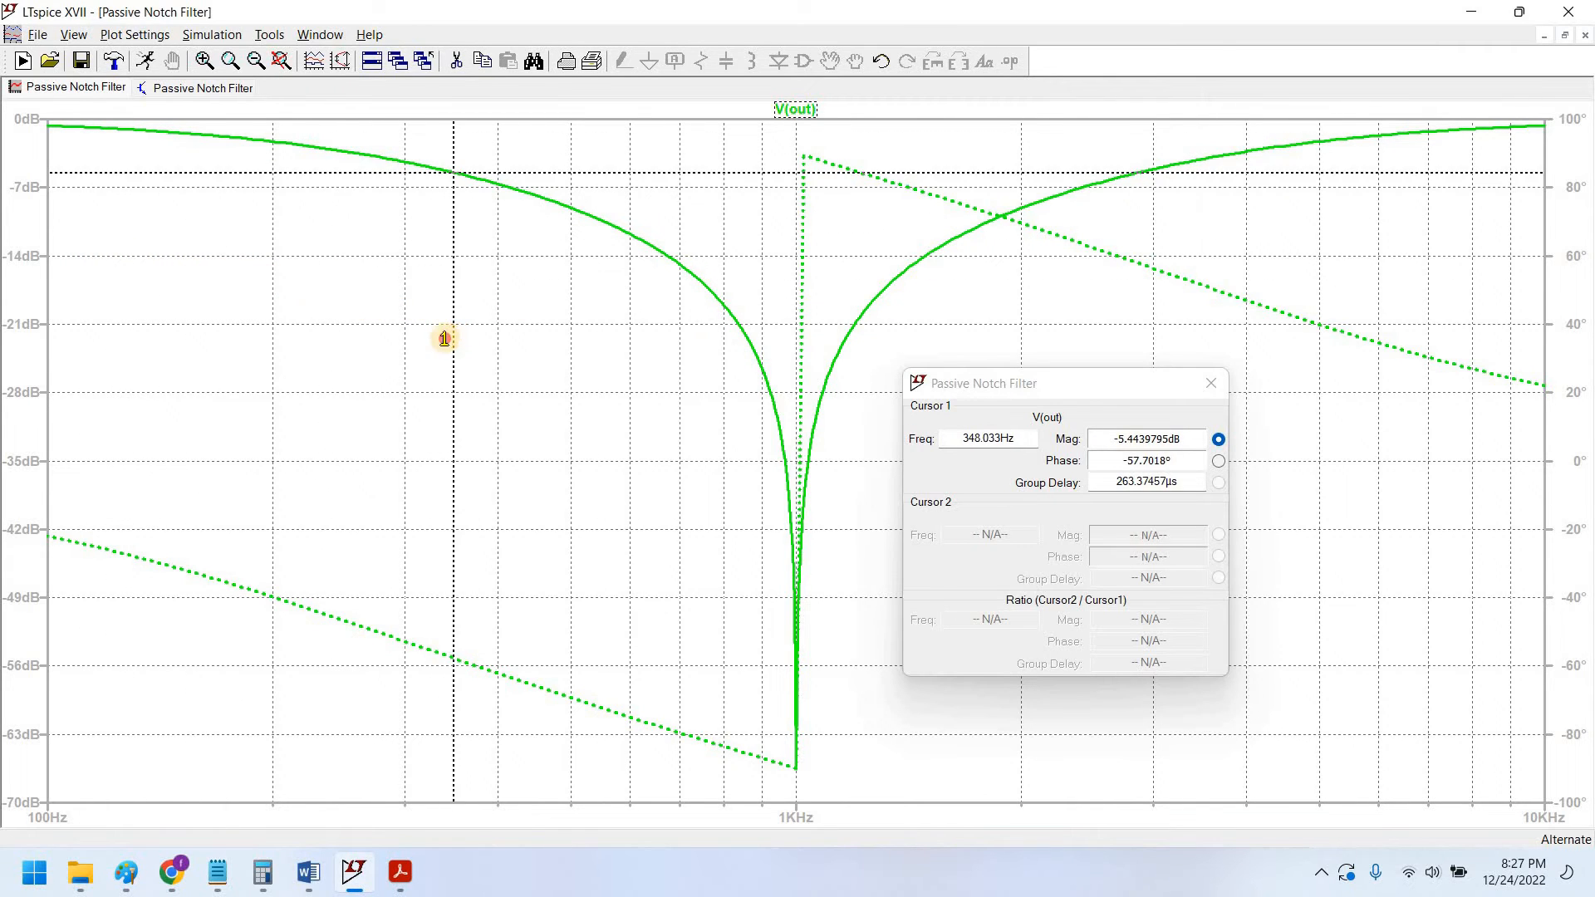
mouse_move(337, 332)
mouse_down()
mouse_move(231, 329)
mouse_move(327, 359)
mouse_up()
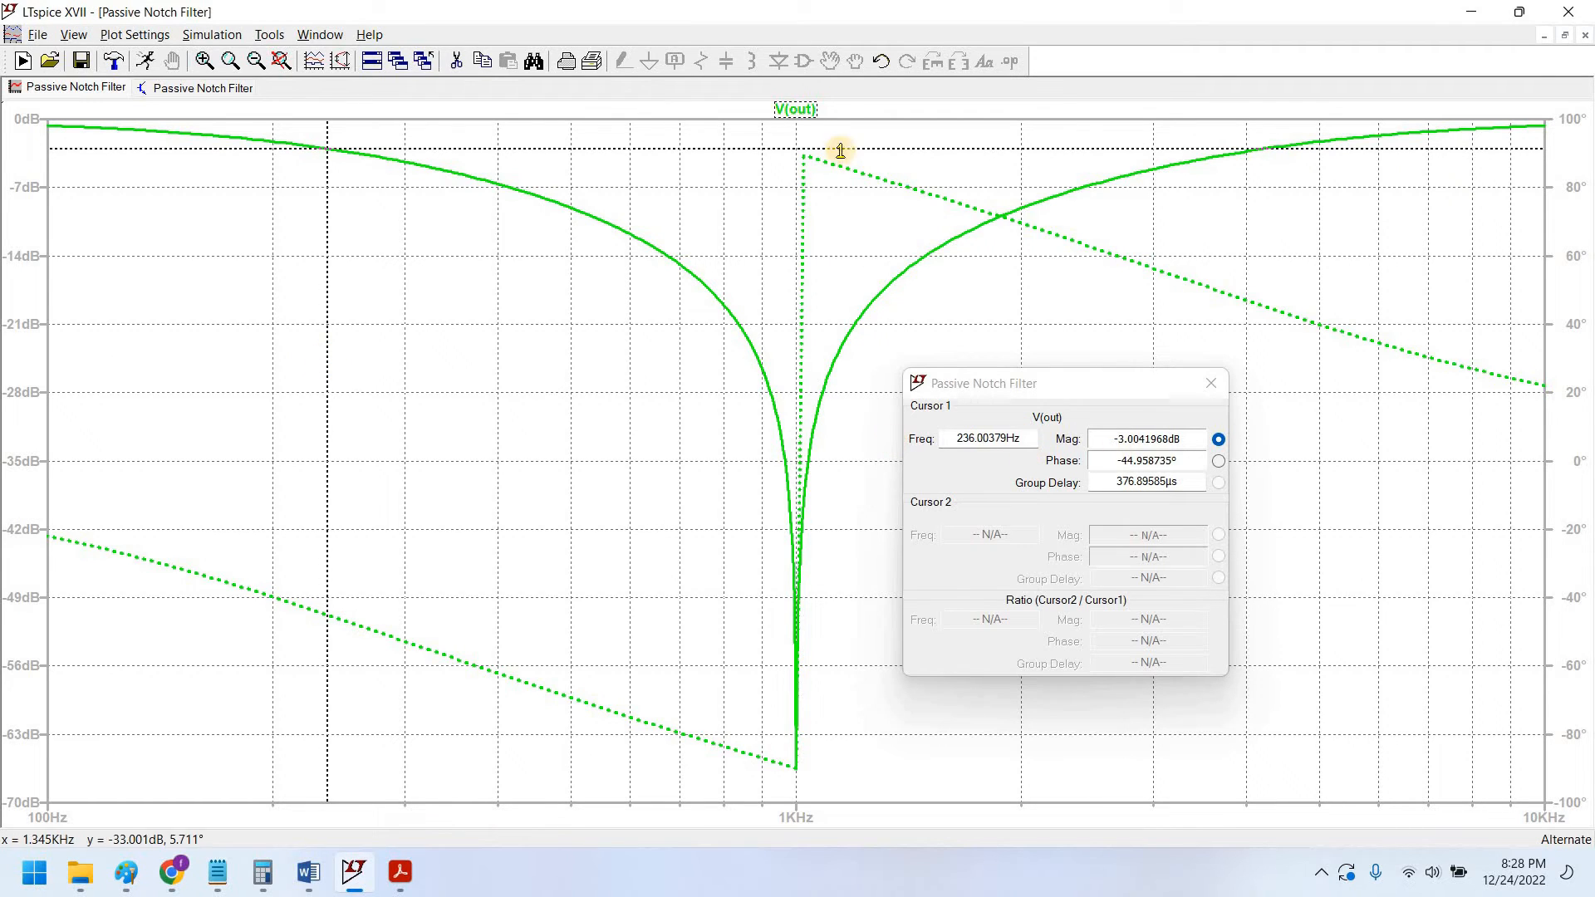
Step: Attach a second cursor to the V(out) trace and place it at the upper -3 dB point, about 4.25 kHz
click(809, 112)
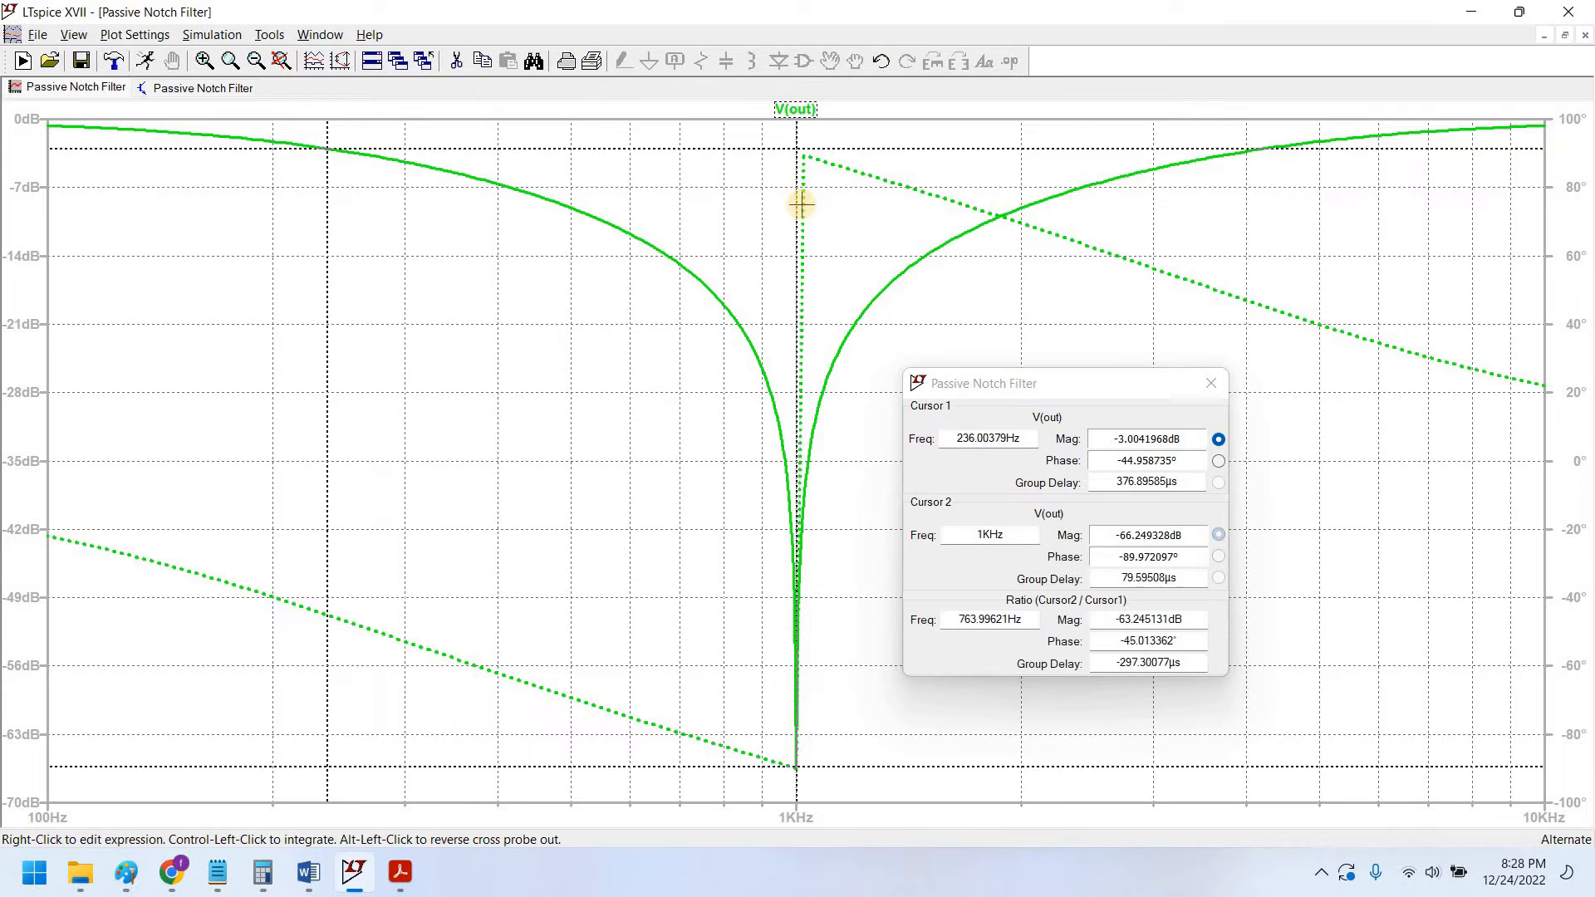
drag(867, 224, 1266, 269)
drag(1108, 388, 1109, 354)
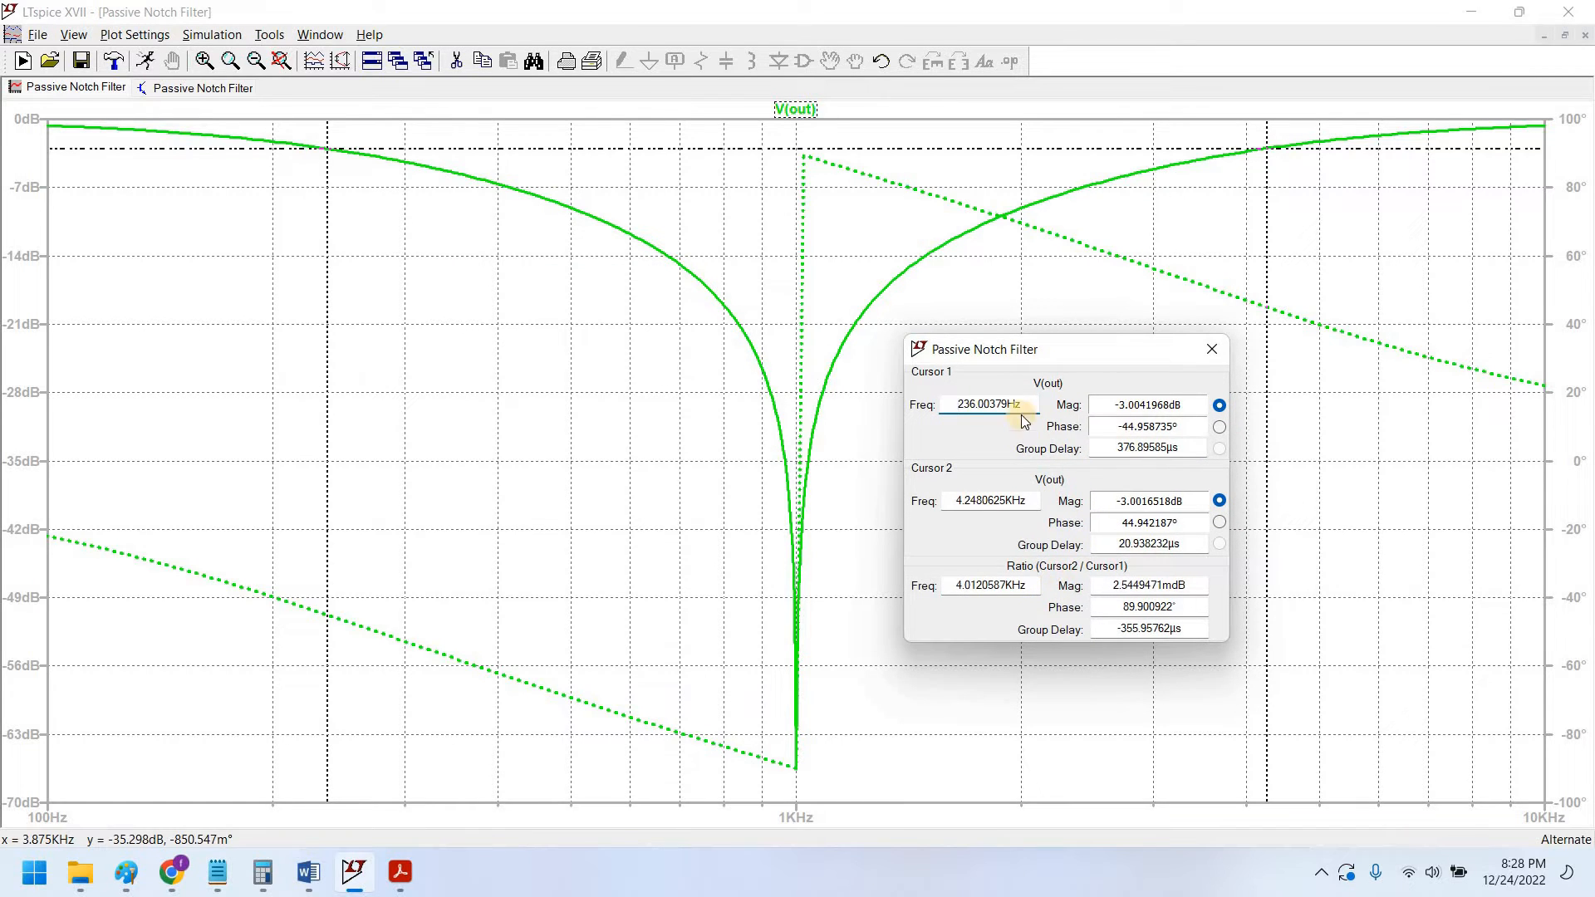
Step: Examine the frequencies of both cursors and the difference between them as the filter's -3 dB bandwidth
drag(1022, 349, 1004, 359)
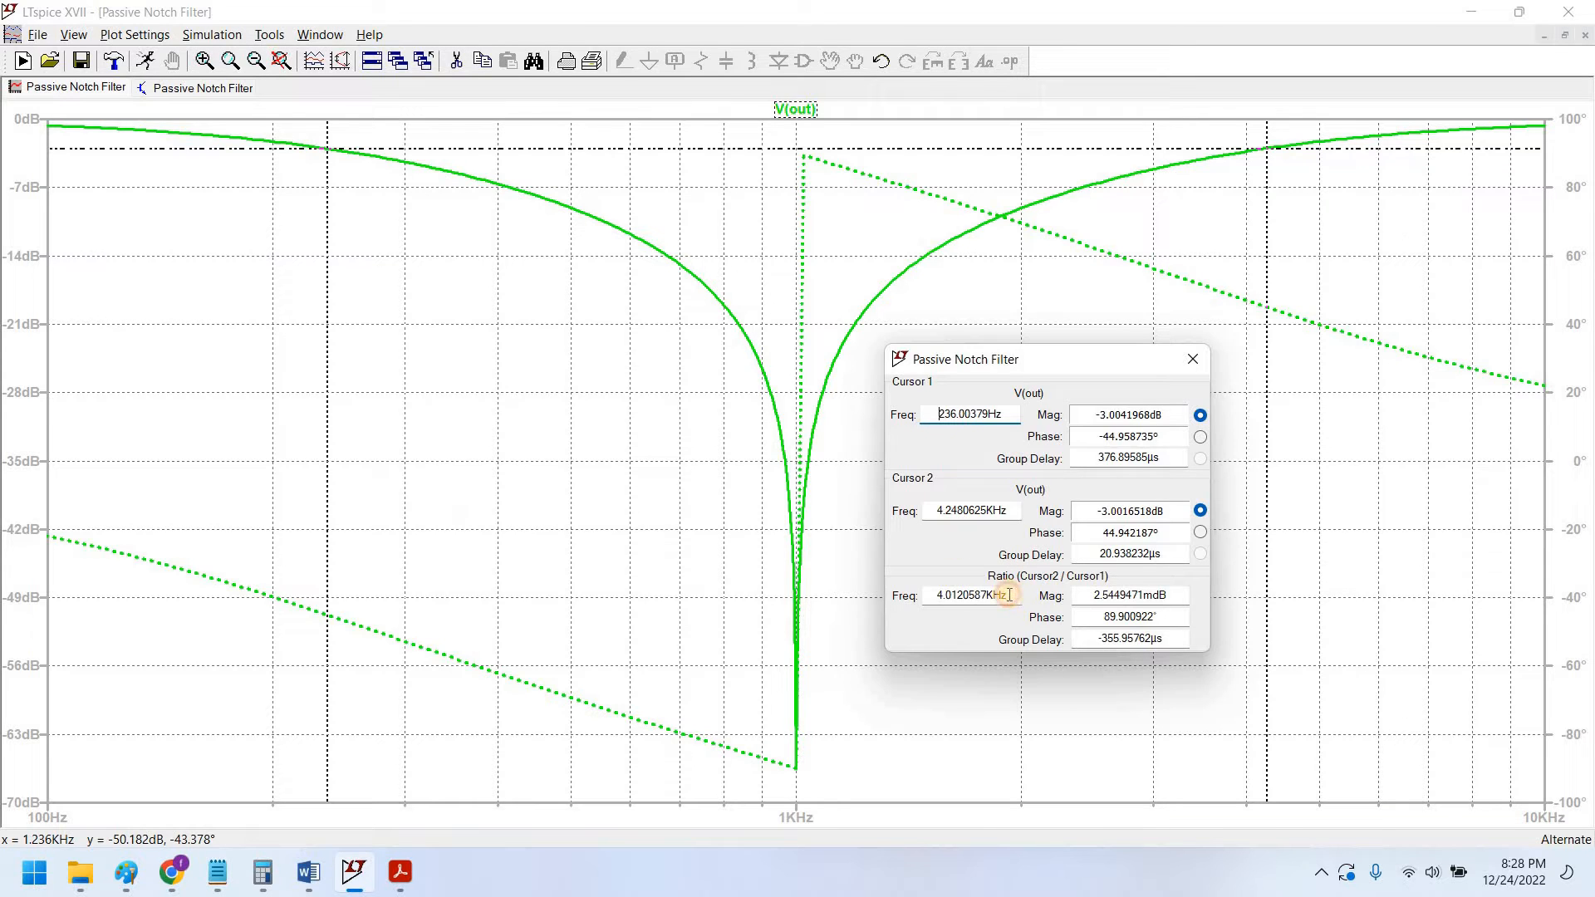
drag(1009, 595, 931, 596)
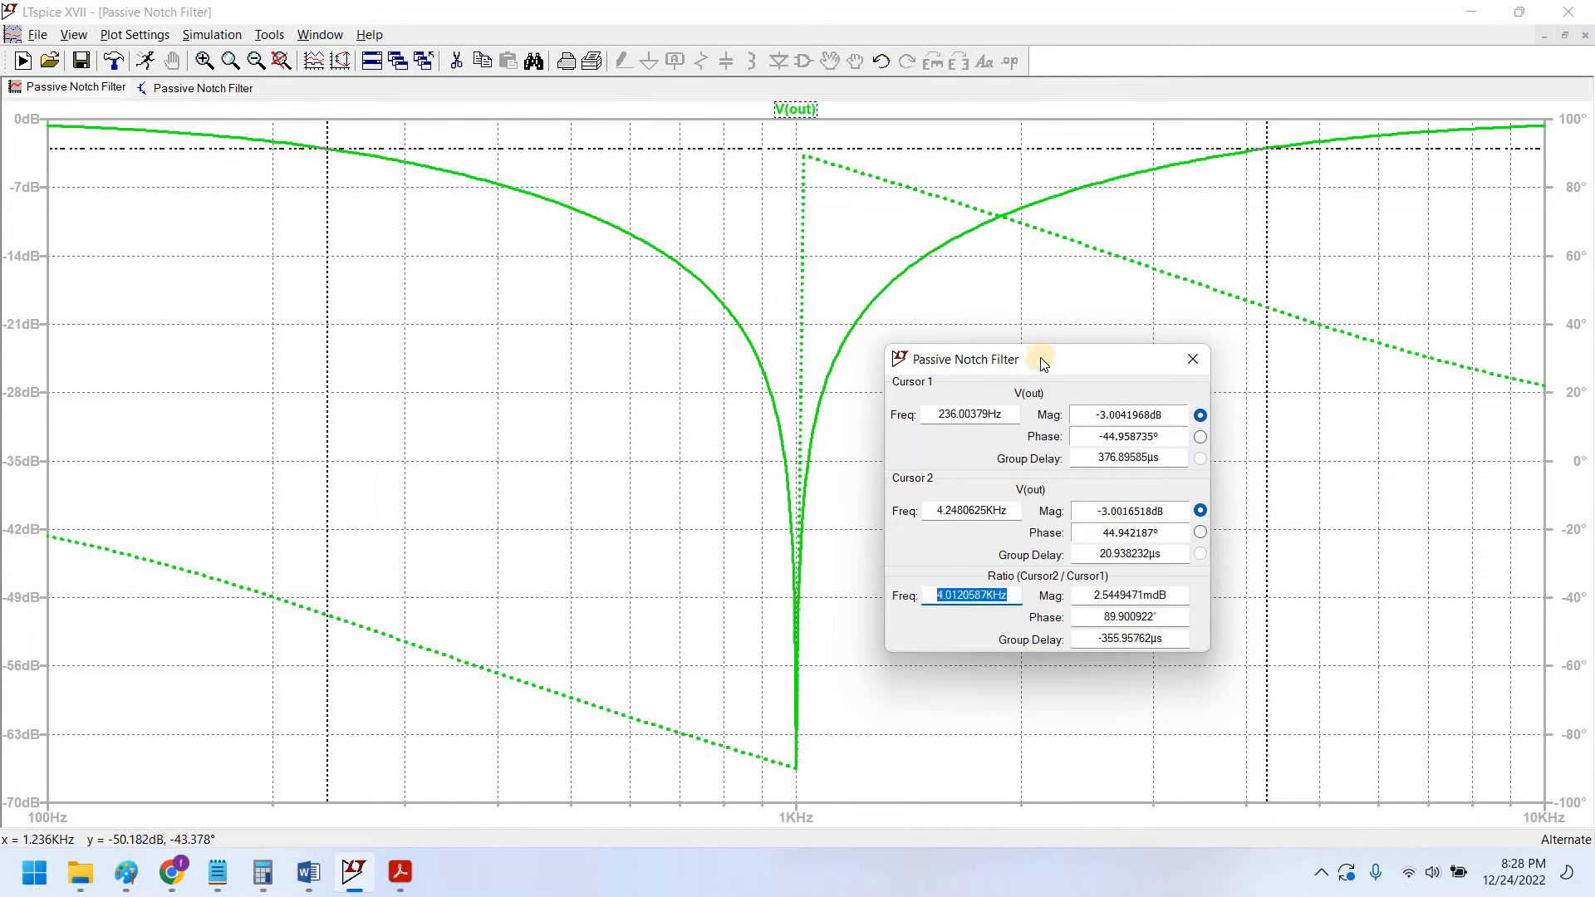
drag(1023, 381, 1025, 412)
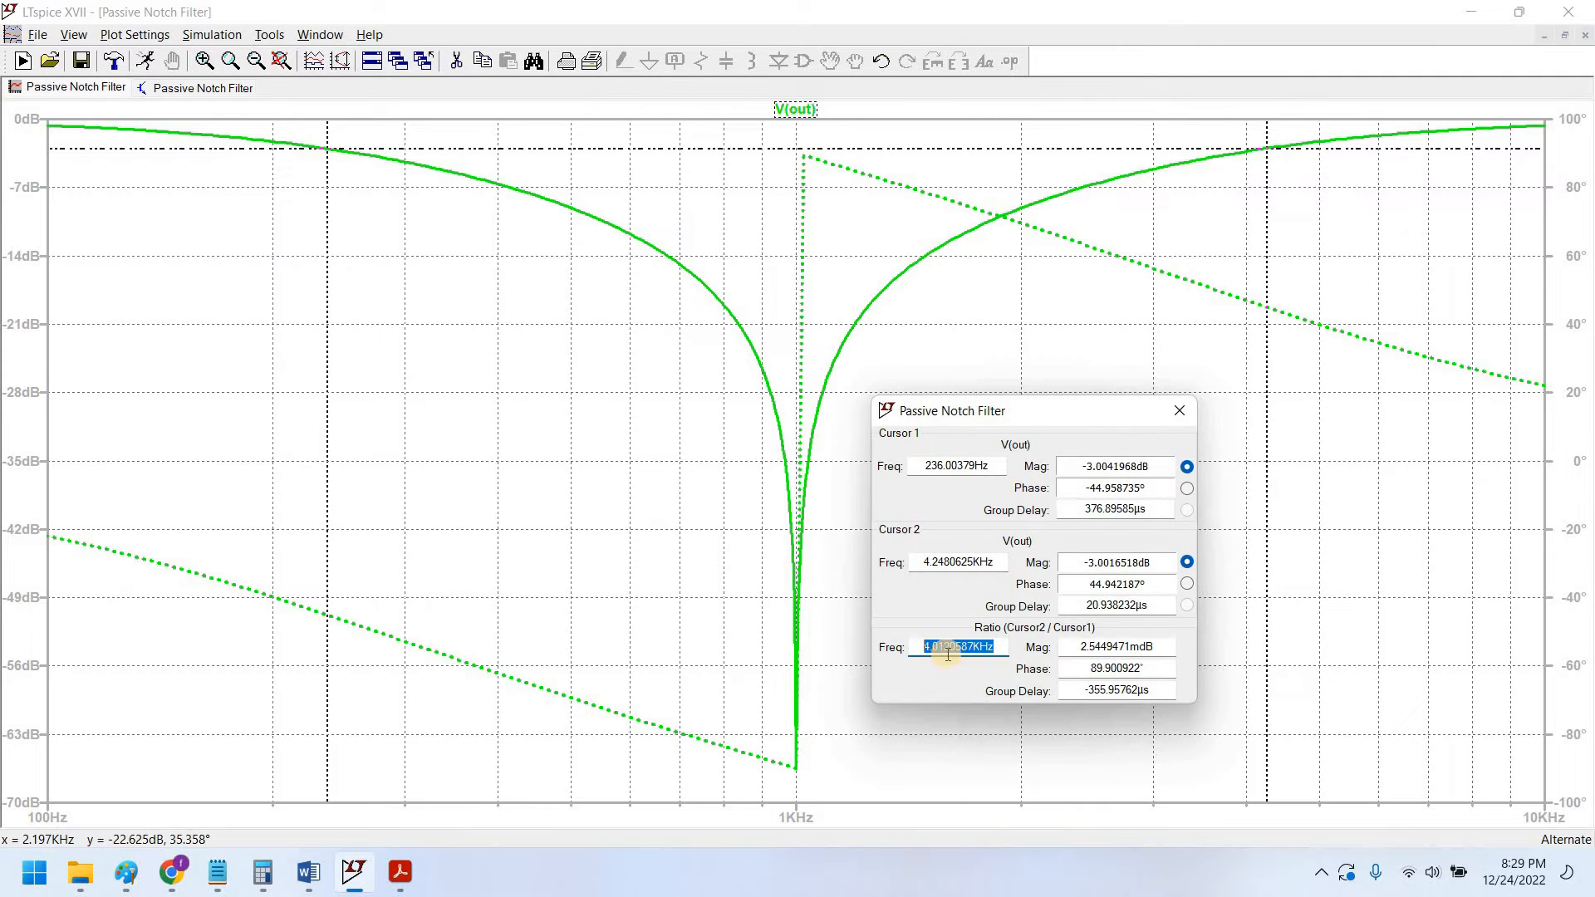
click(302, 281)
drag(996, 650, 930, 650)
click(927, 650)
drag(926, 645, 1000, 650)
click(921, 650)
click(1000, 647)
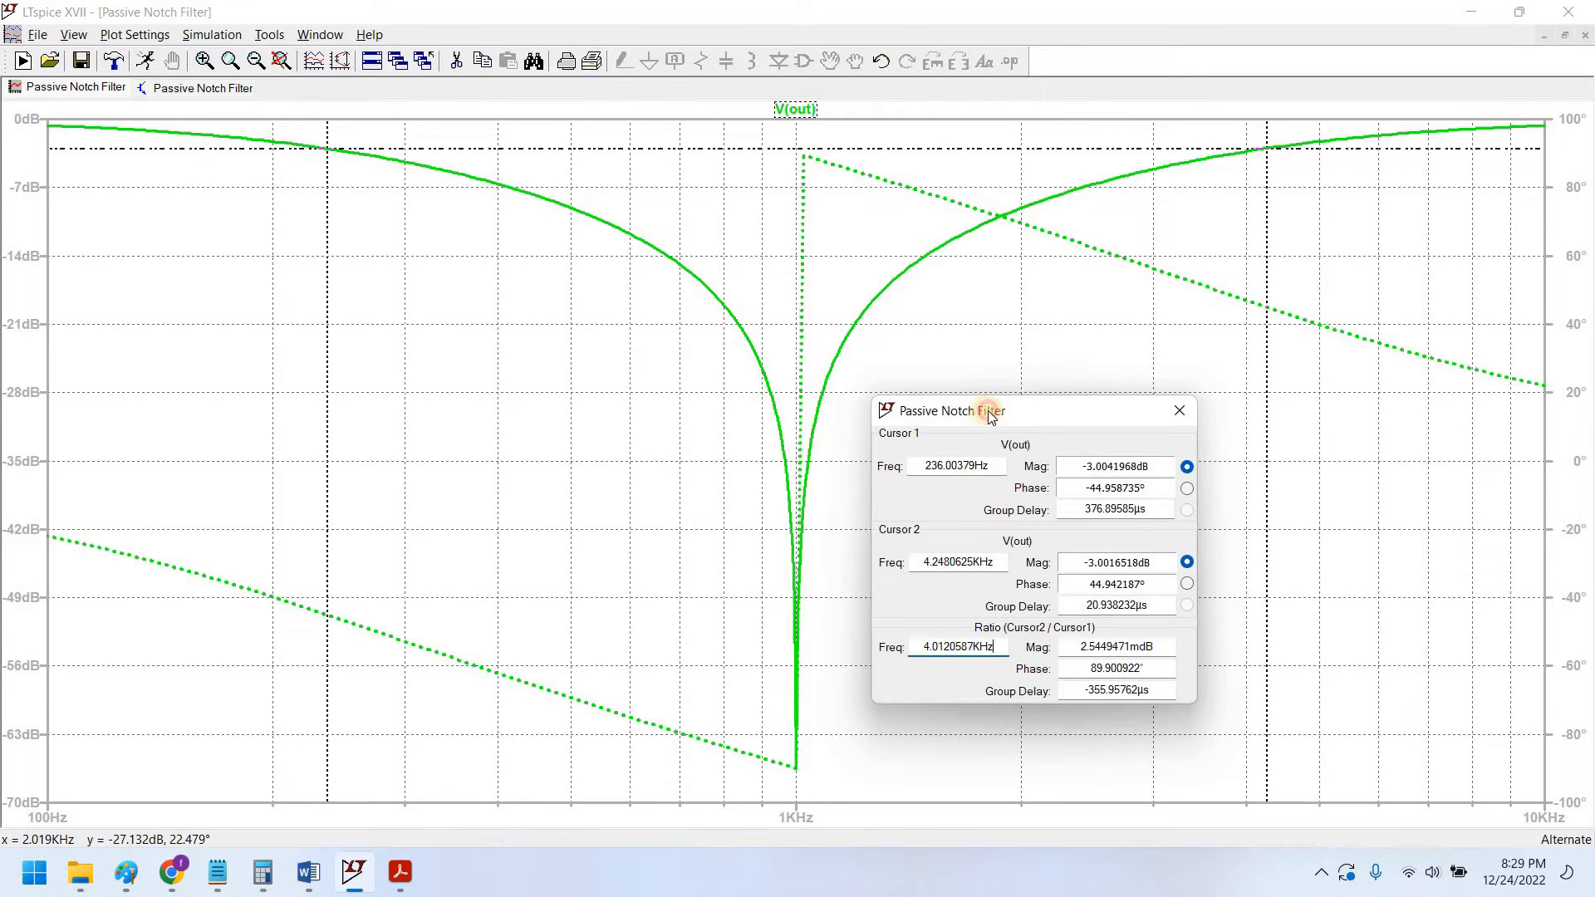
drag(989, 415, 994, 415)
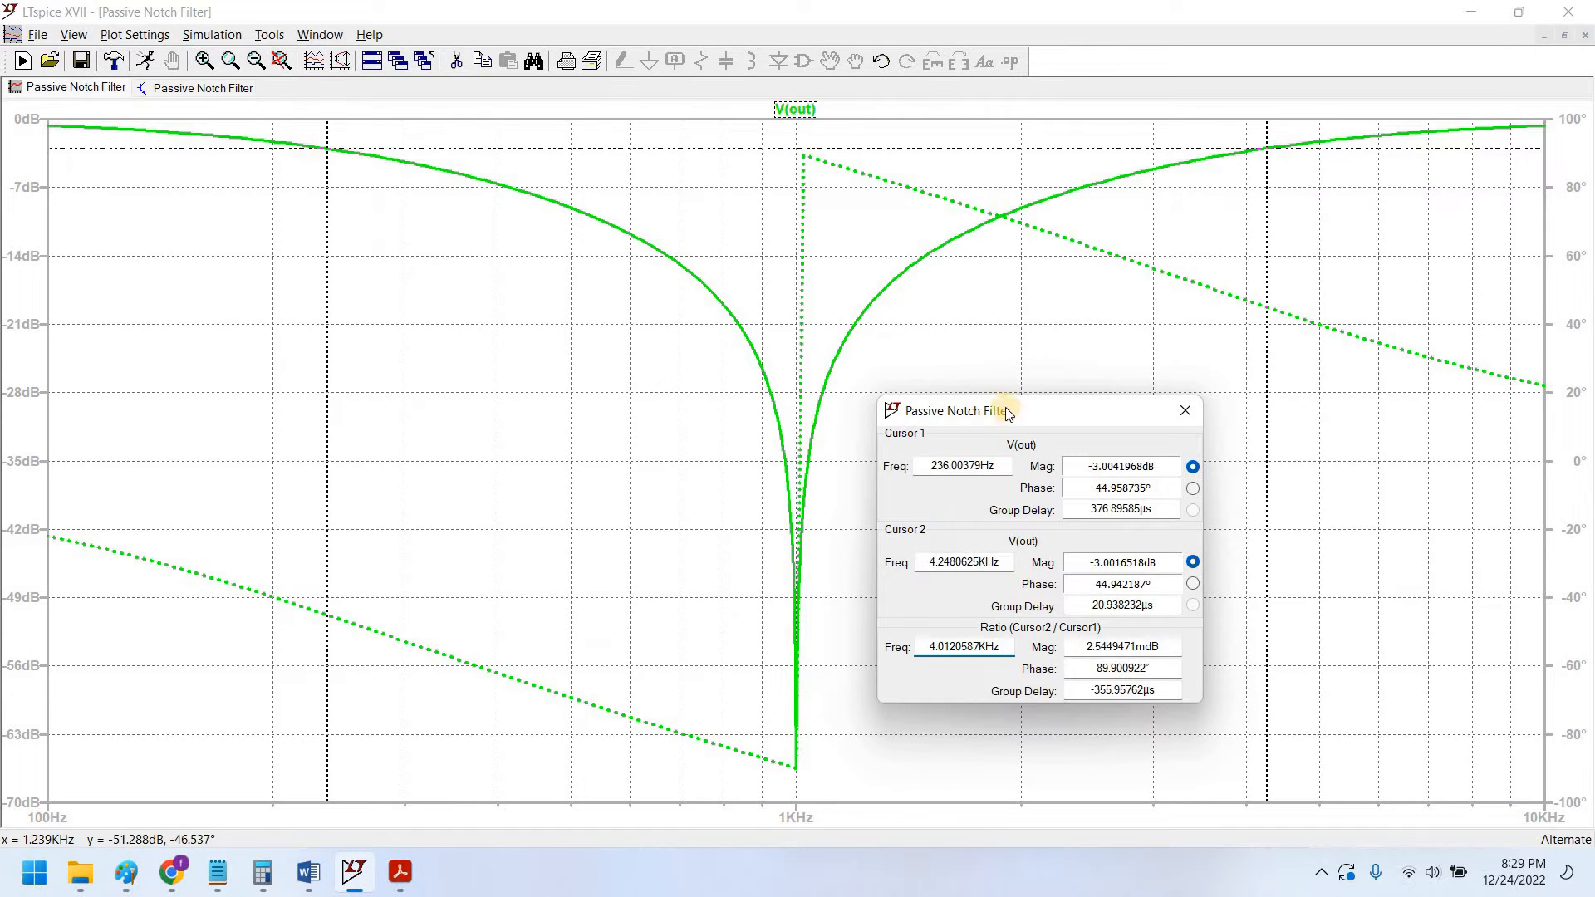
drag(1007, 410, 1027, 416)
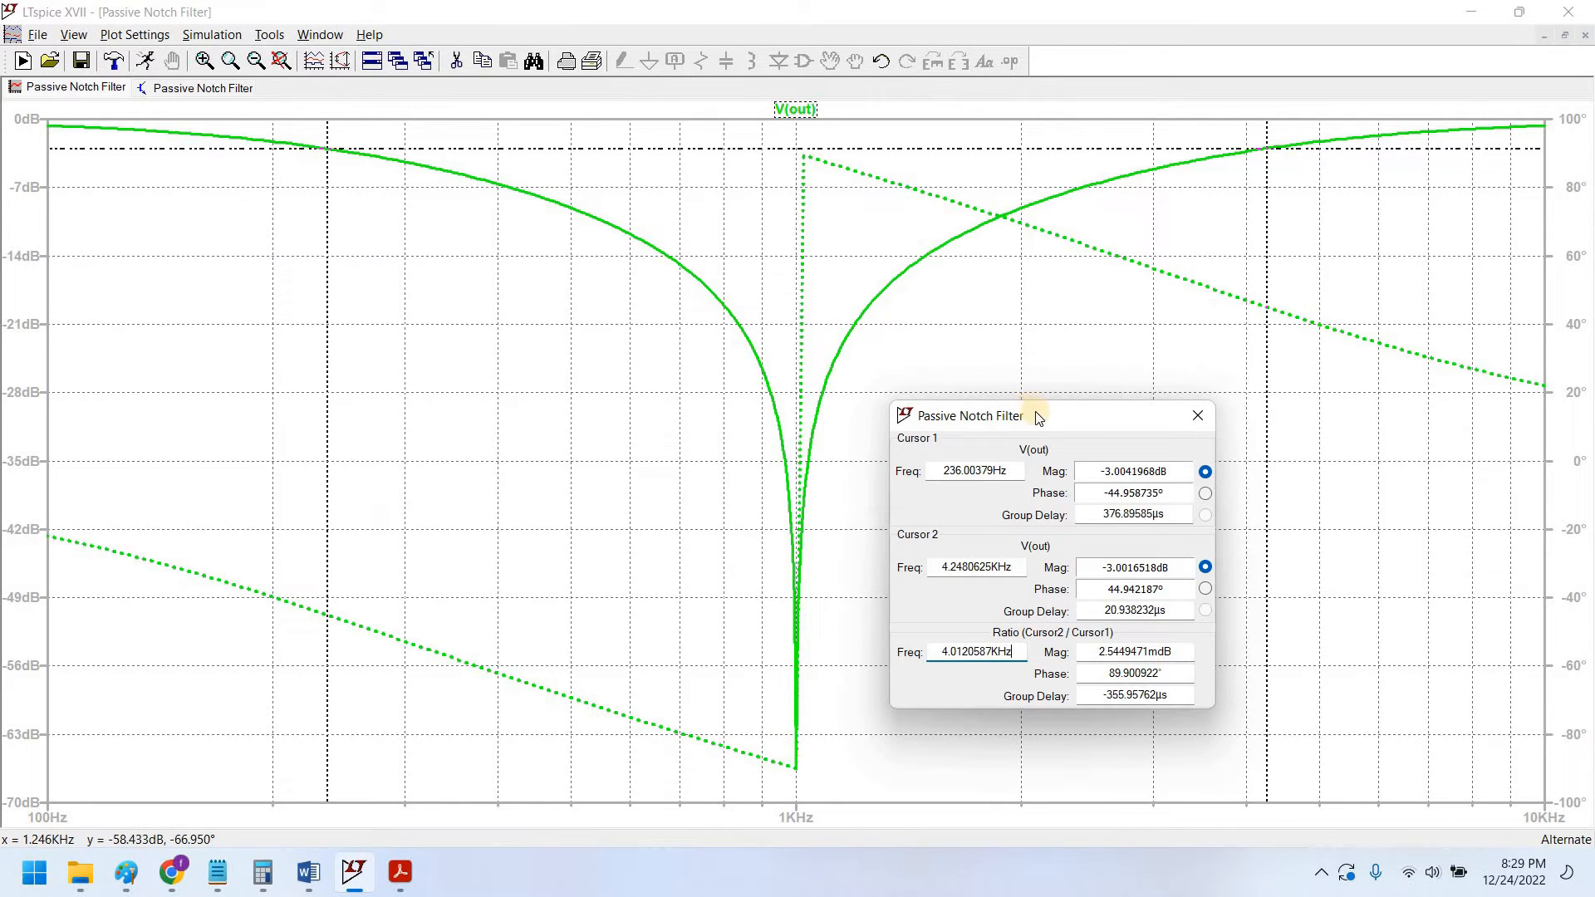
drag(1035, 412, 1020, 405)
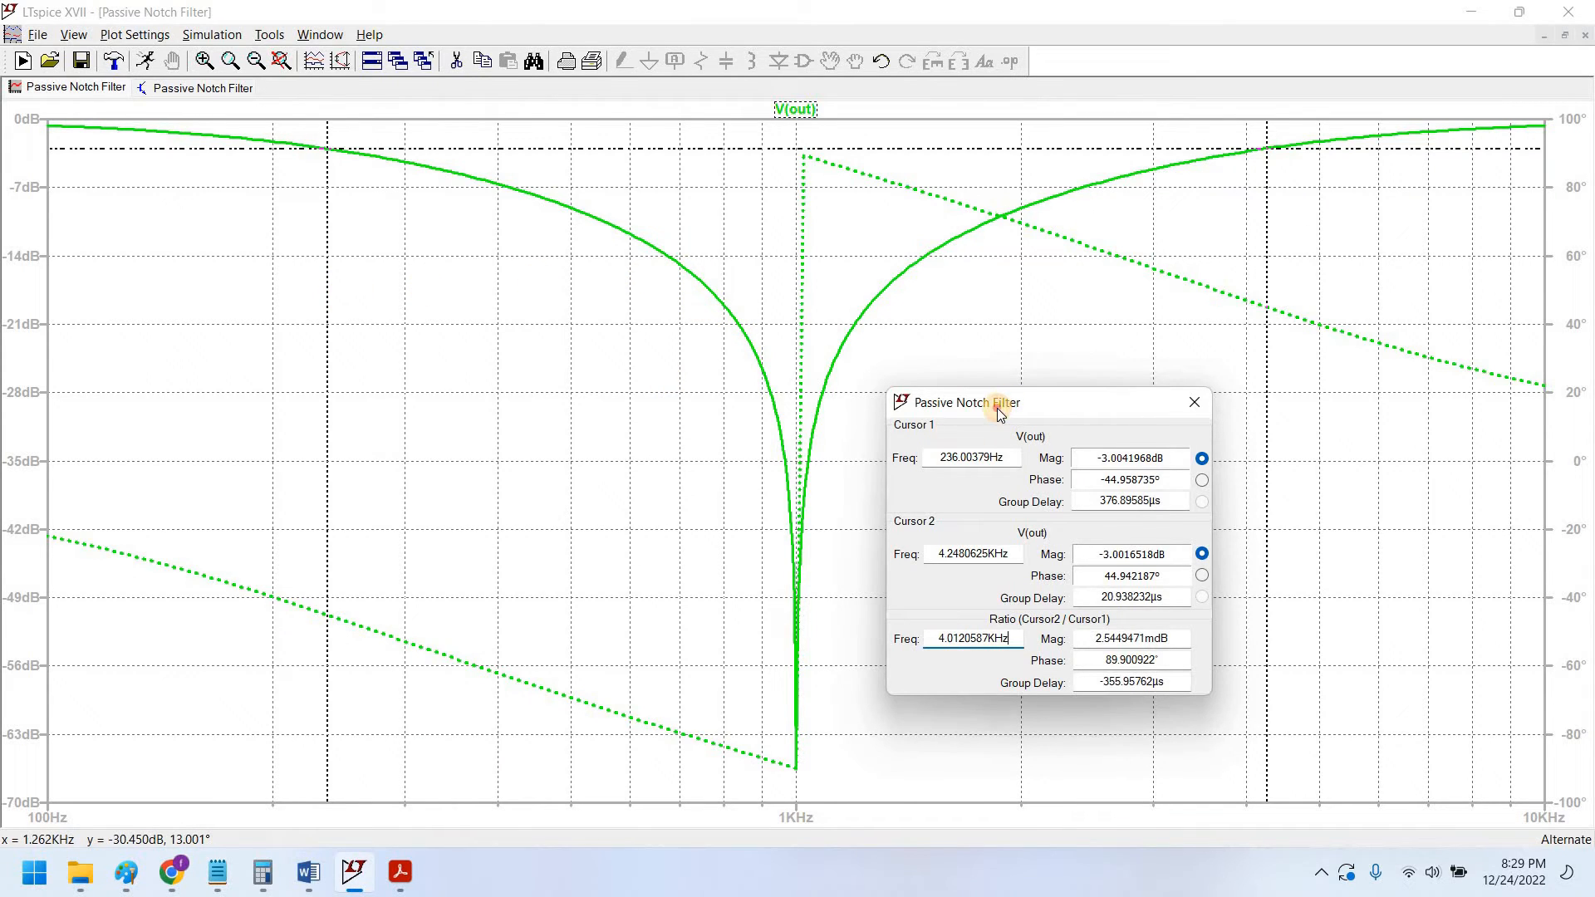
drag(1000, 413, 993, 419)
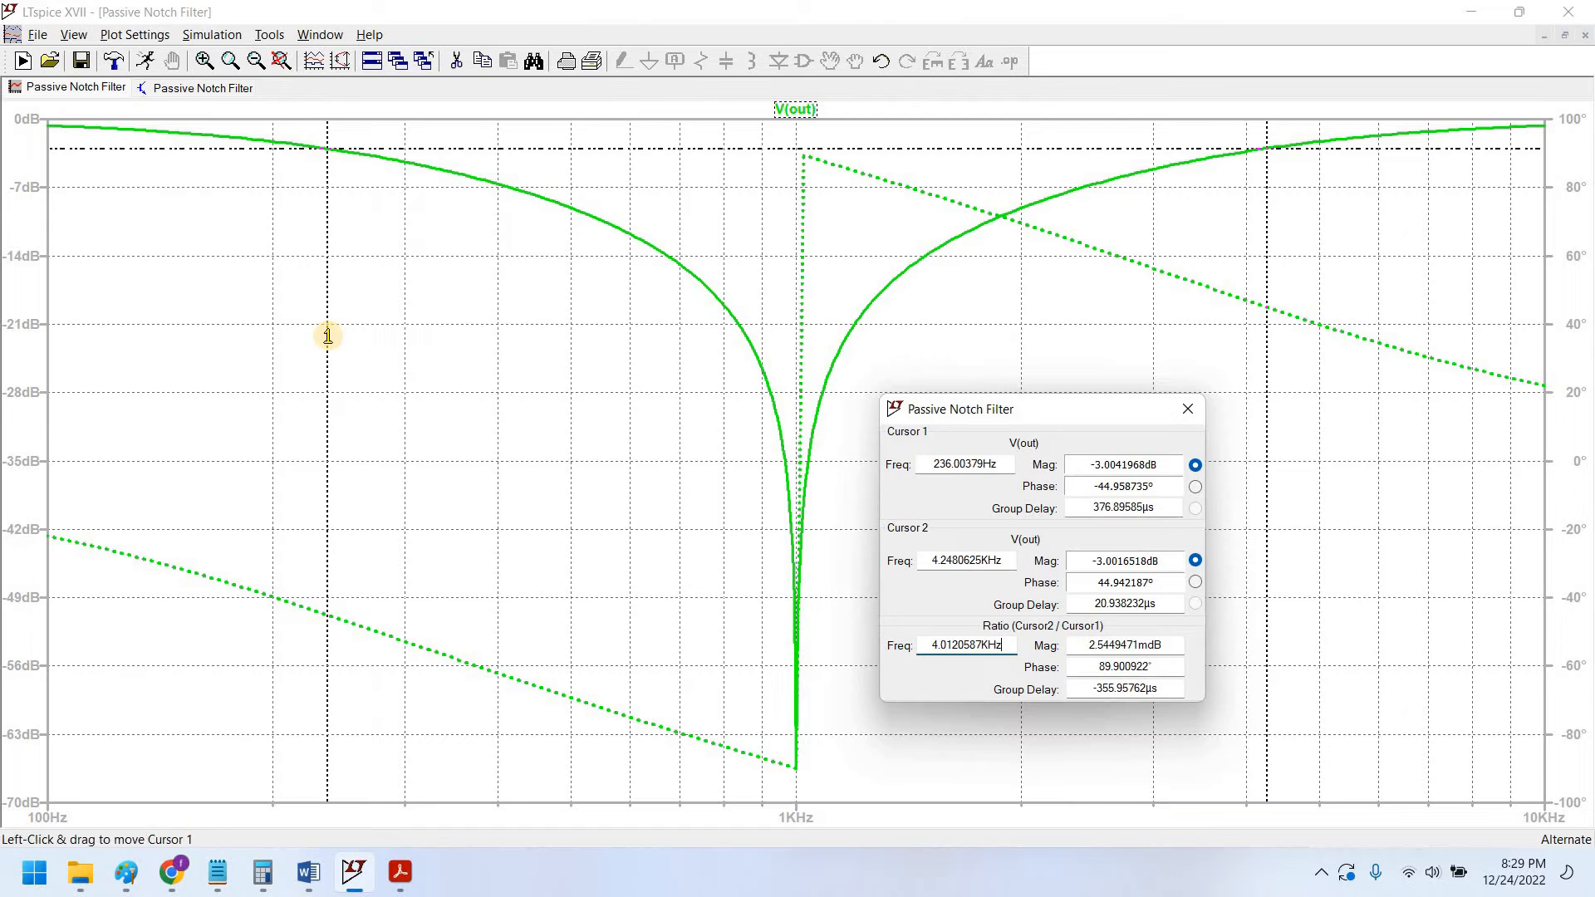
Step: Move the first cursor along the V(out) trace towards the notch, to about 730 Hz
drag(328, 336, 694, 450)
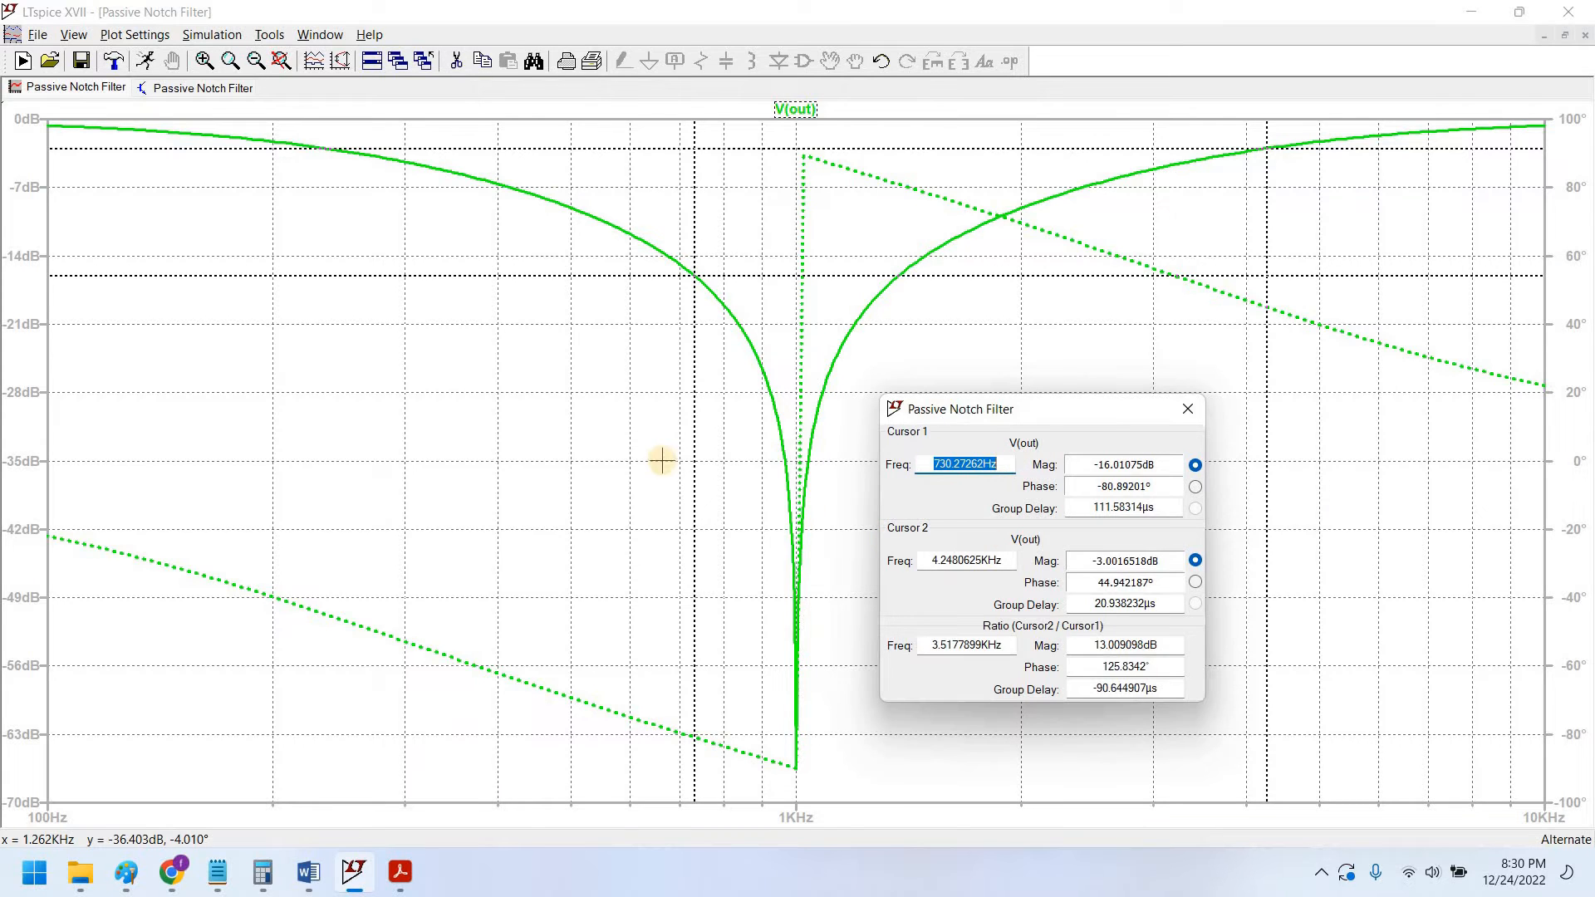
Step: Move the first cursor to about 898 Hz and the second to about 1.108 kHz, on either side of the notch
drag(691, 465, 760, 491)
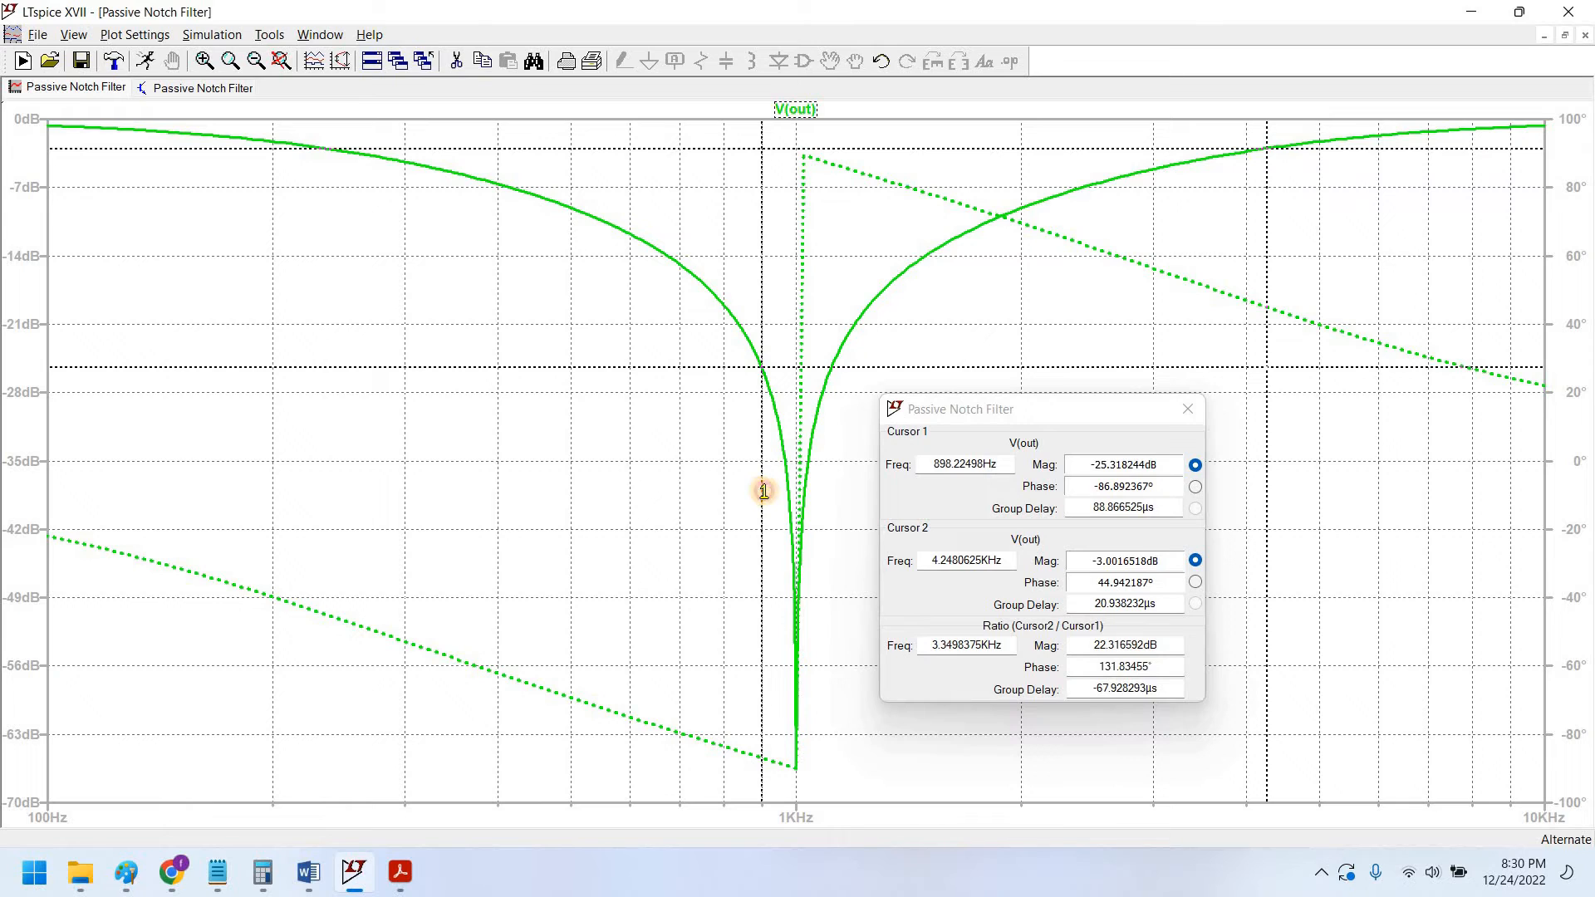
drag(764, 491, 761, 491)
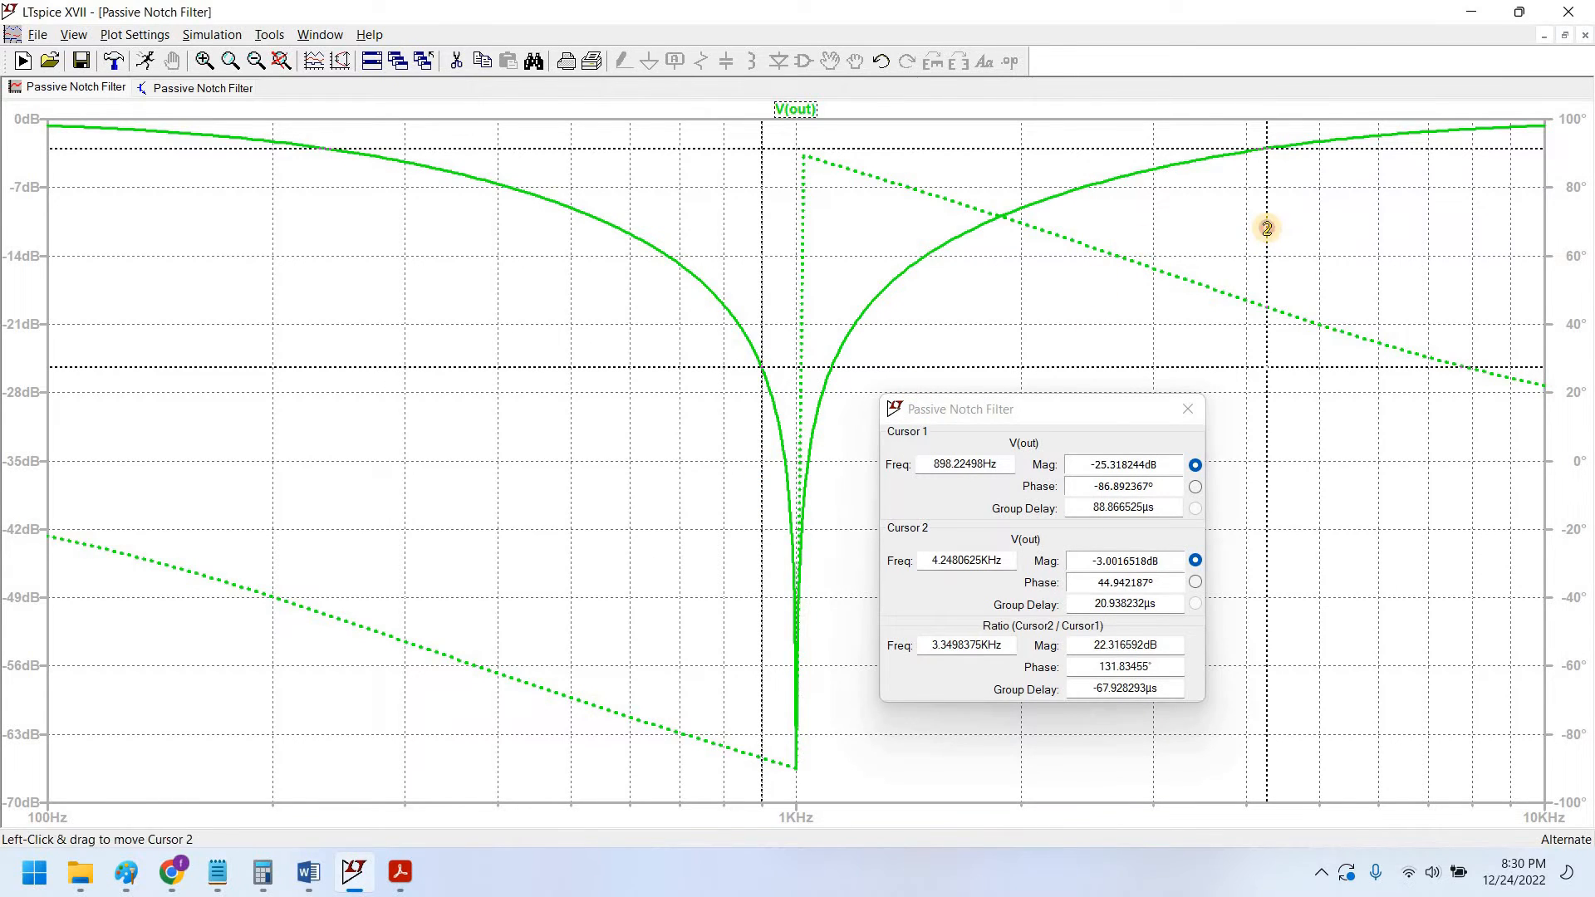
drag(1264, 228, 829, 370)
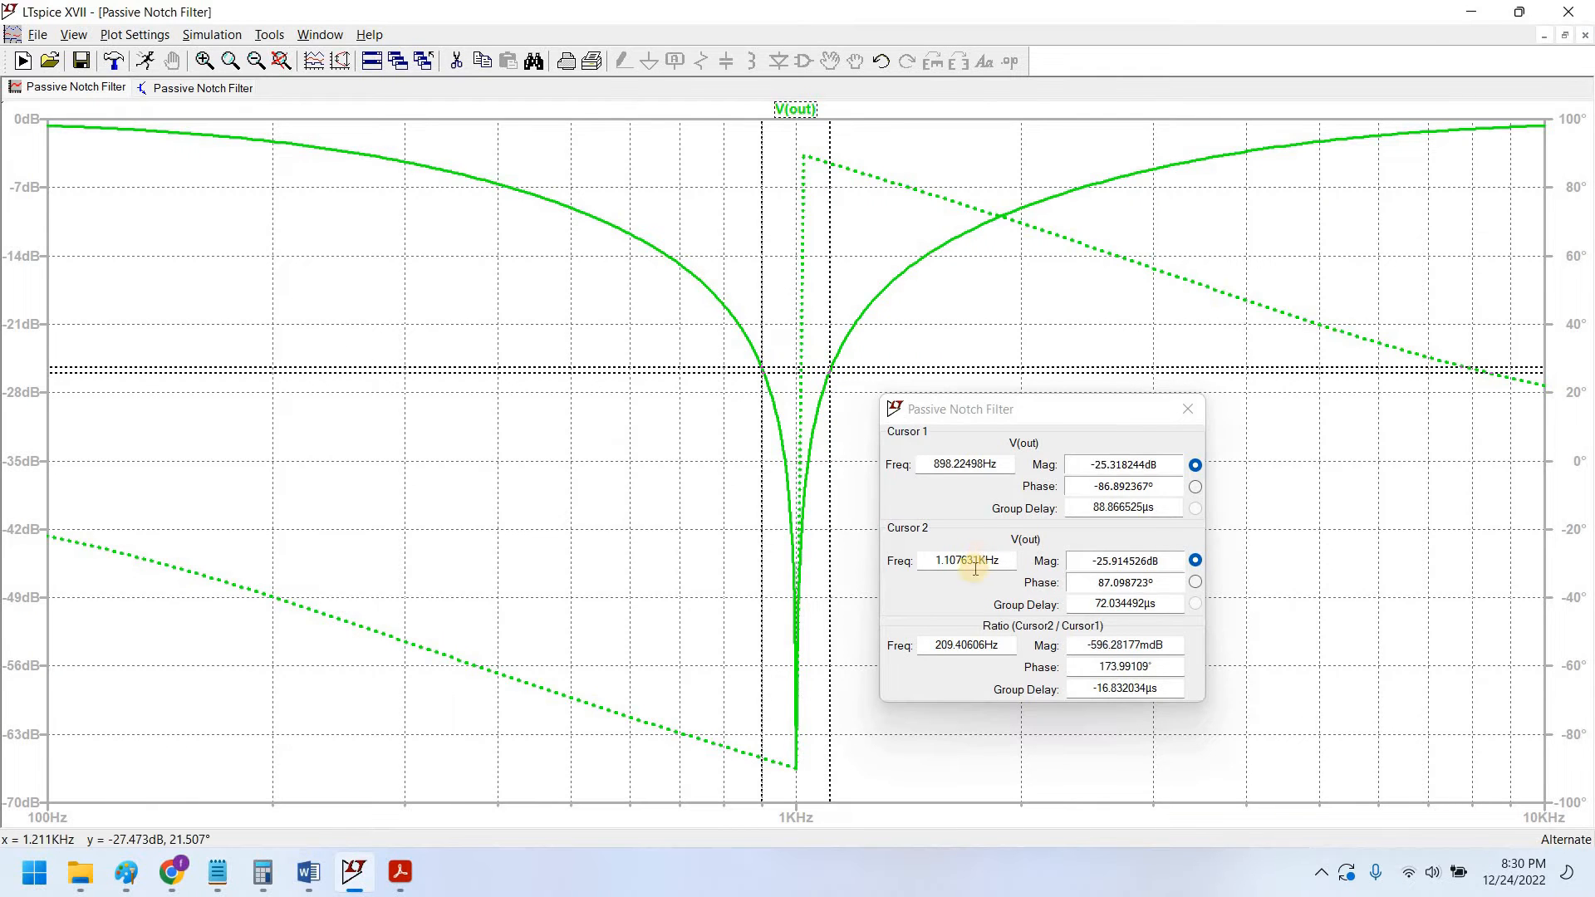
Step: Examine both cursors' frequencies and magnitudes and the frequency difference between them as the notch's bandwidth at that attenuation
click(1008, 568)
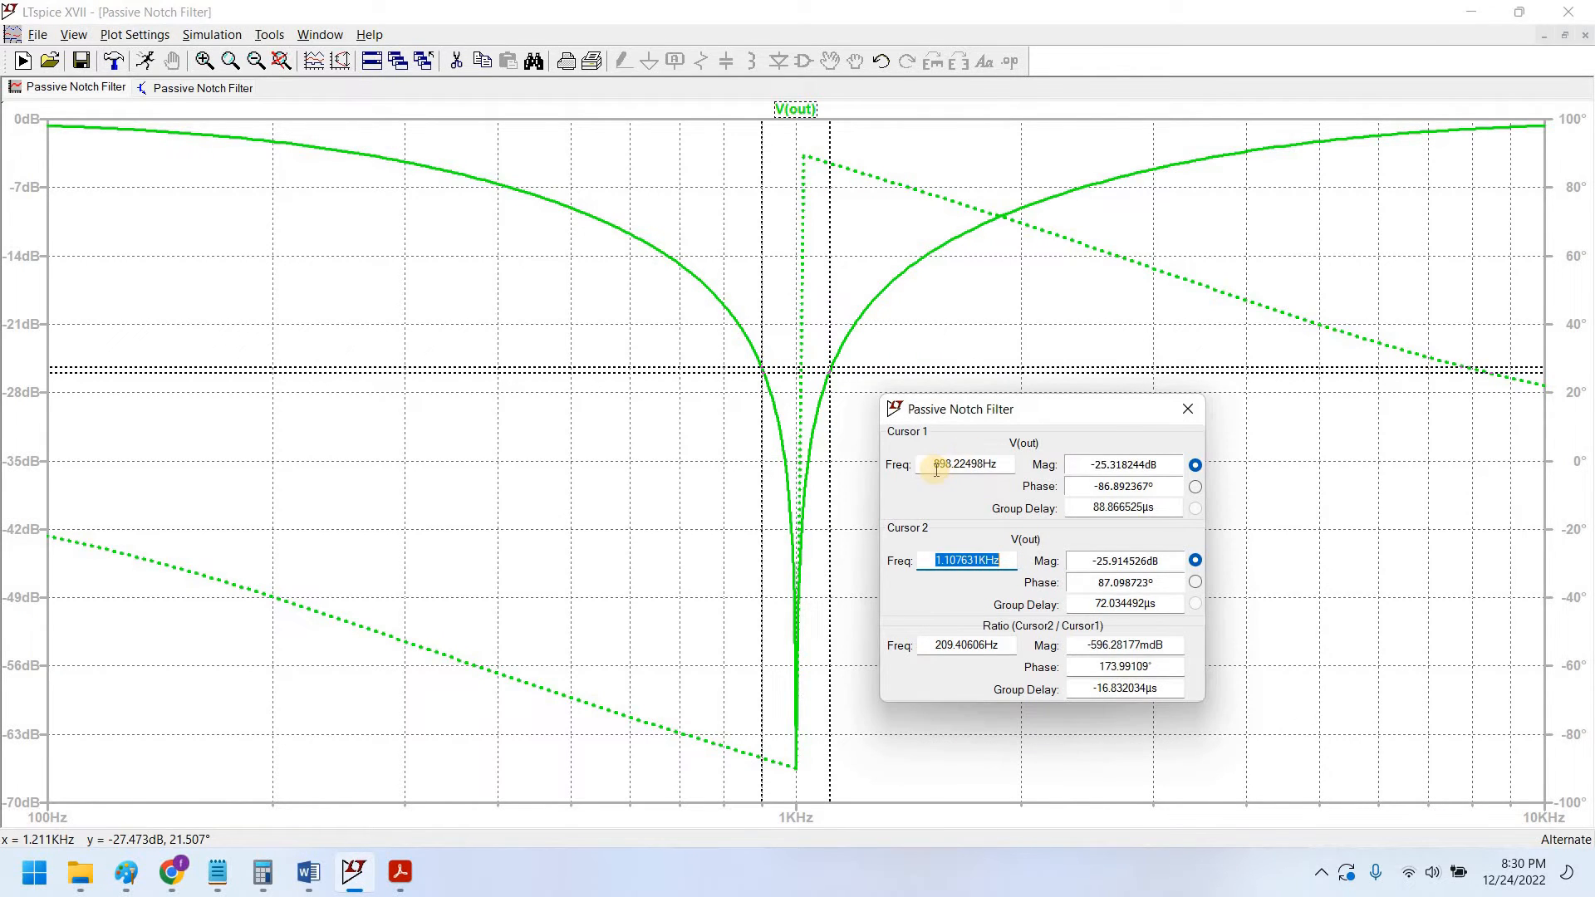
click(964, 467)
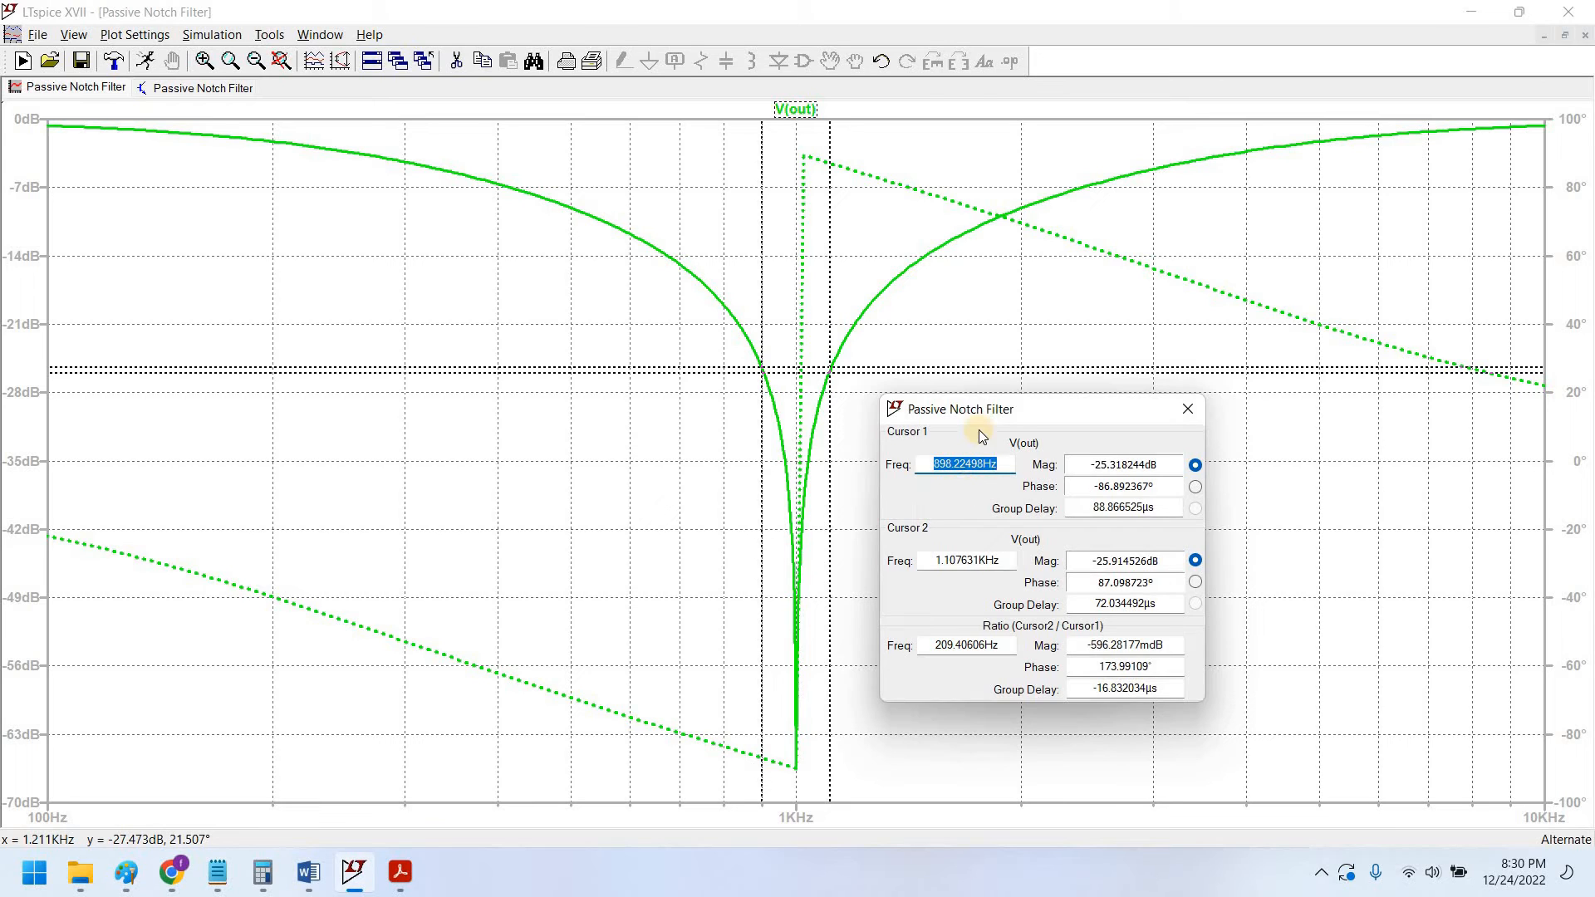
drag(990, 409, 1068, 417)
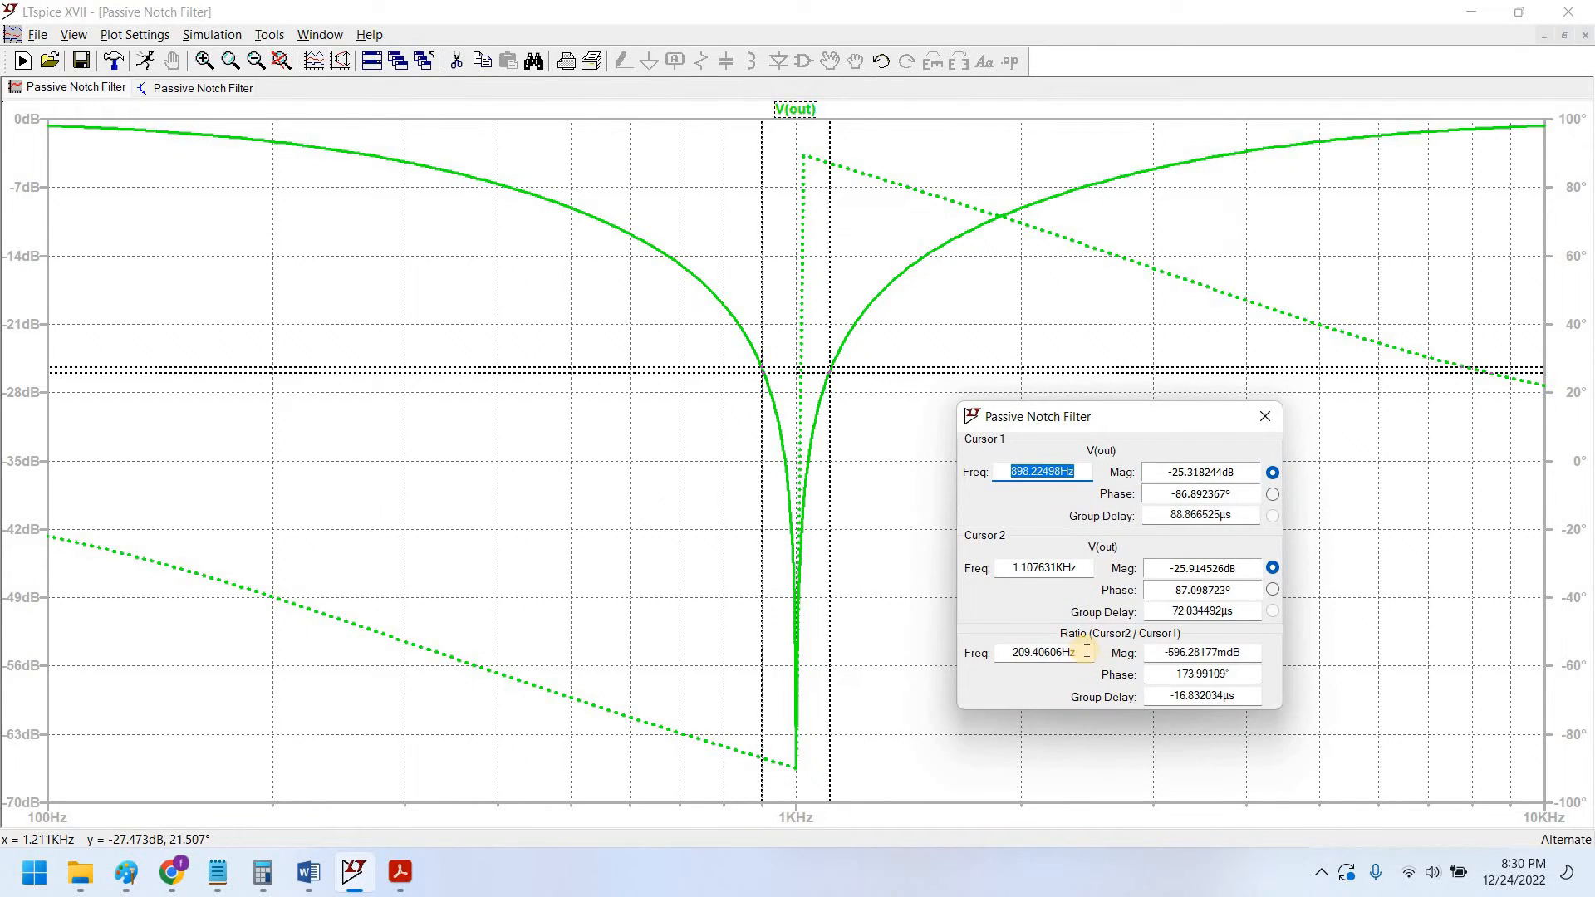
drag(1020, 654, 1080, 653)
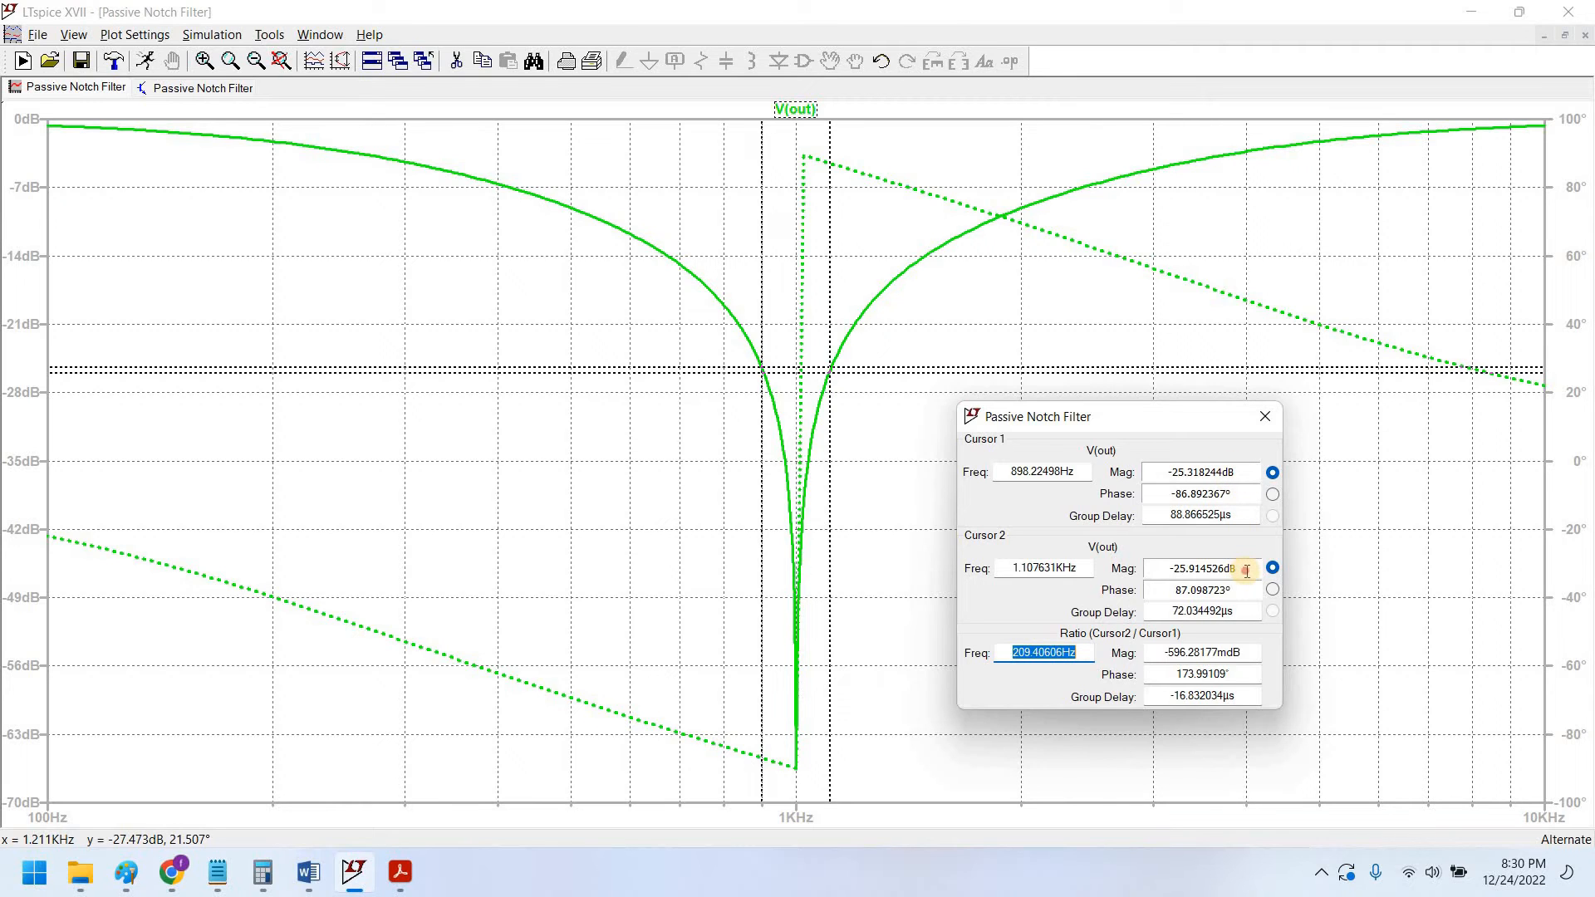
drag(1165, 569, 1236, 568)
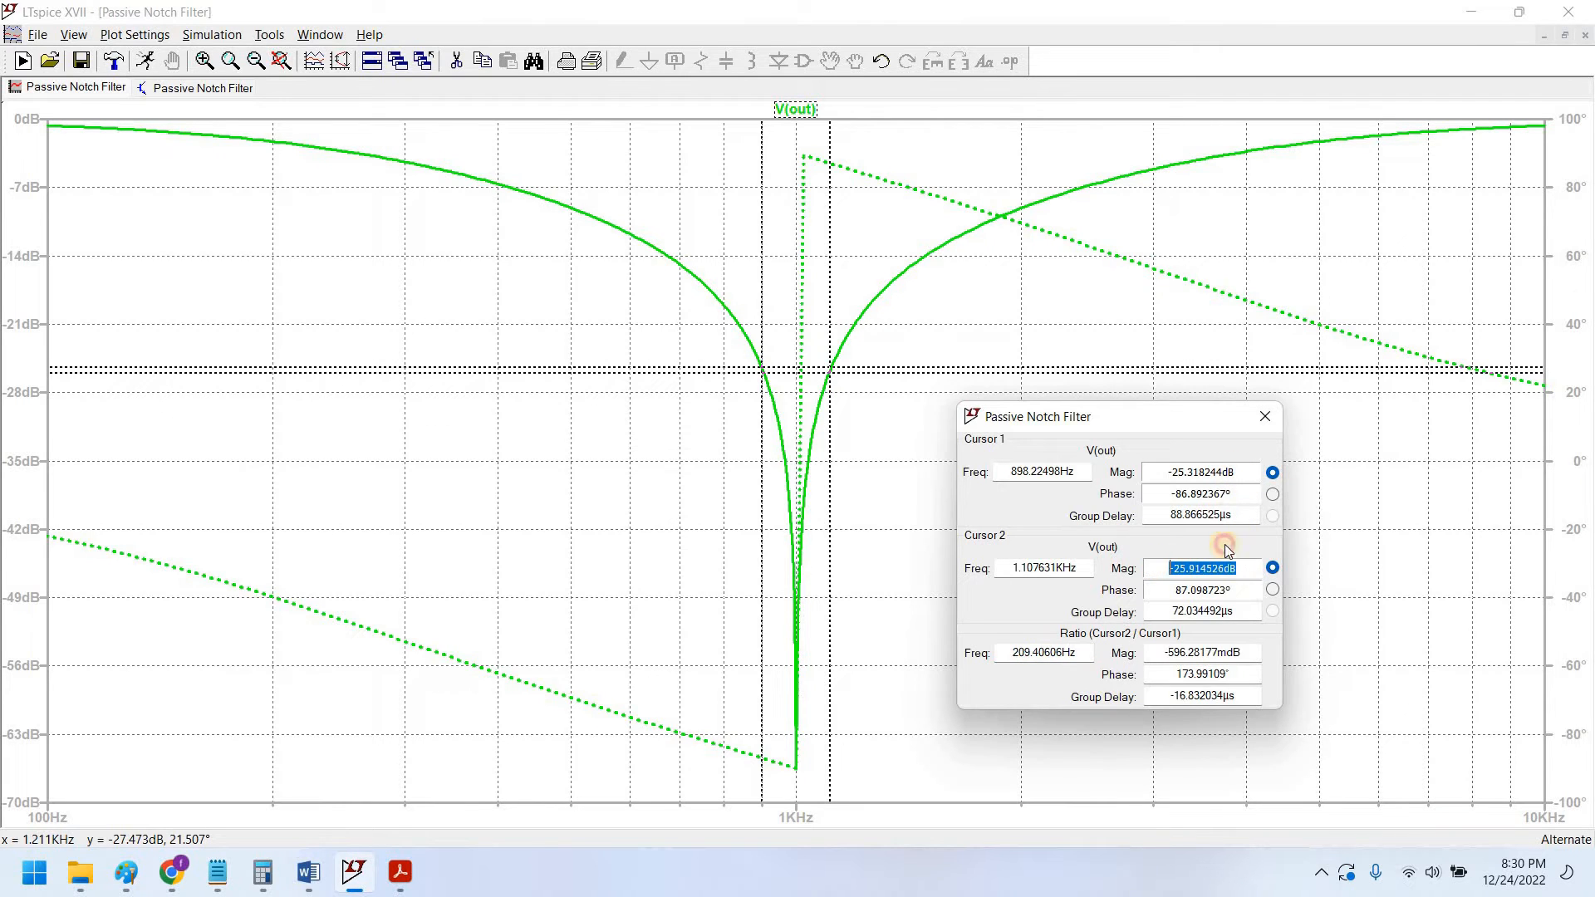
double_click(1178, 472)
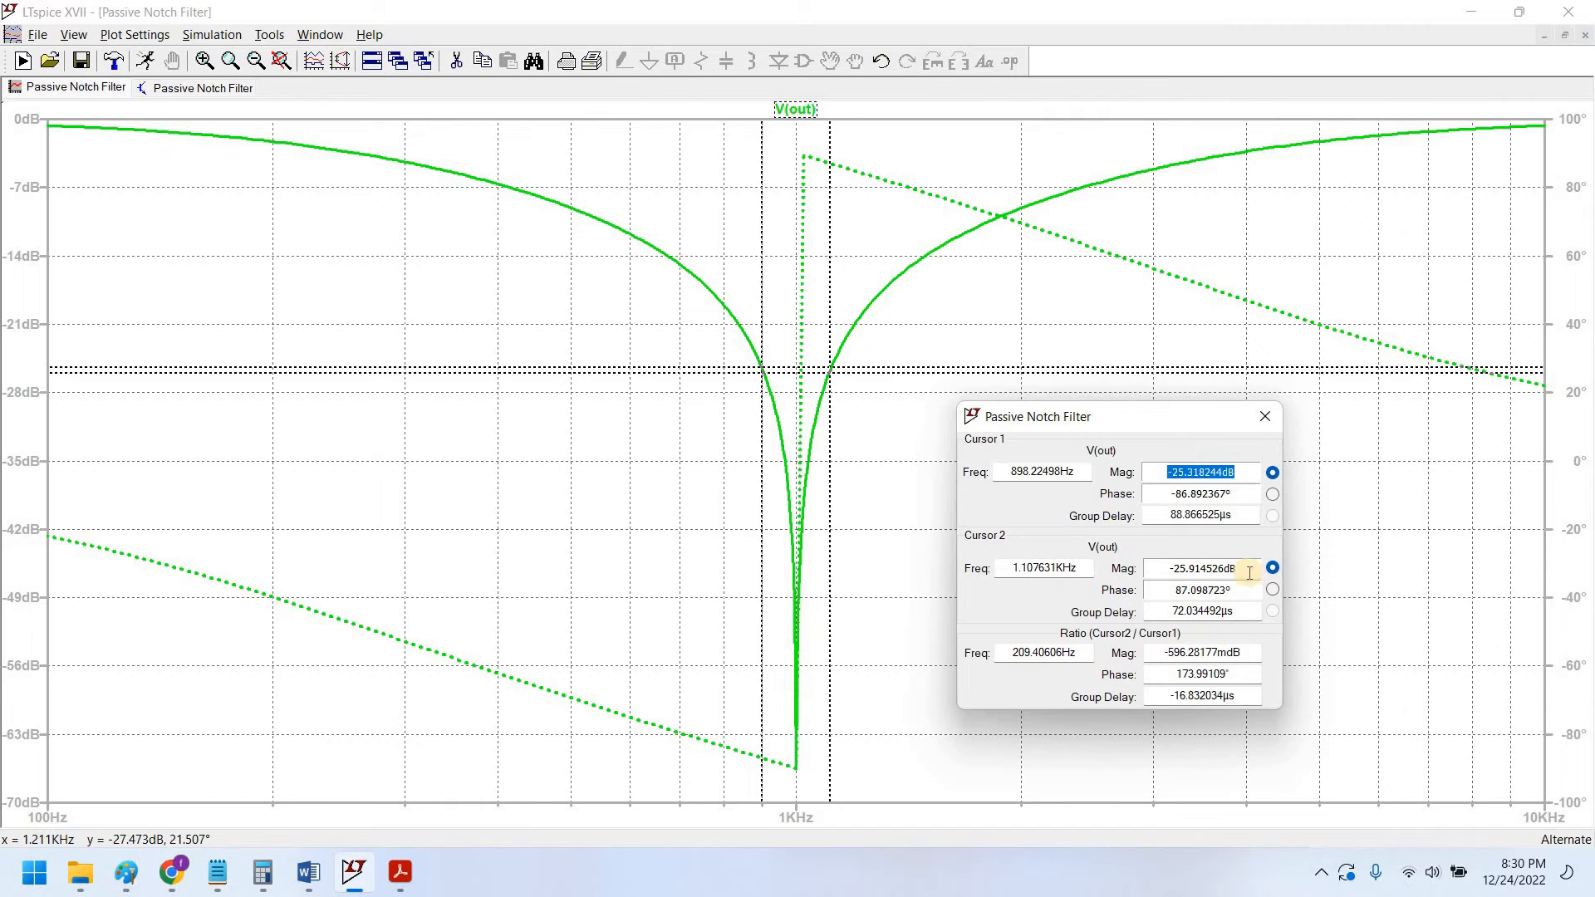
drag(1144, 439, 1135, 539)
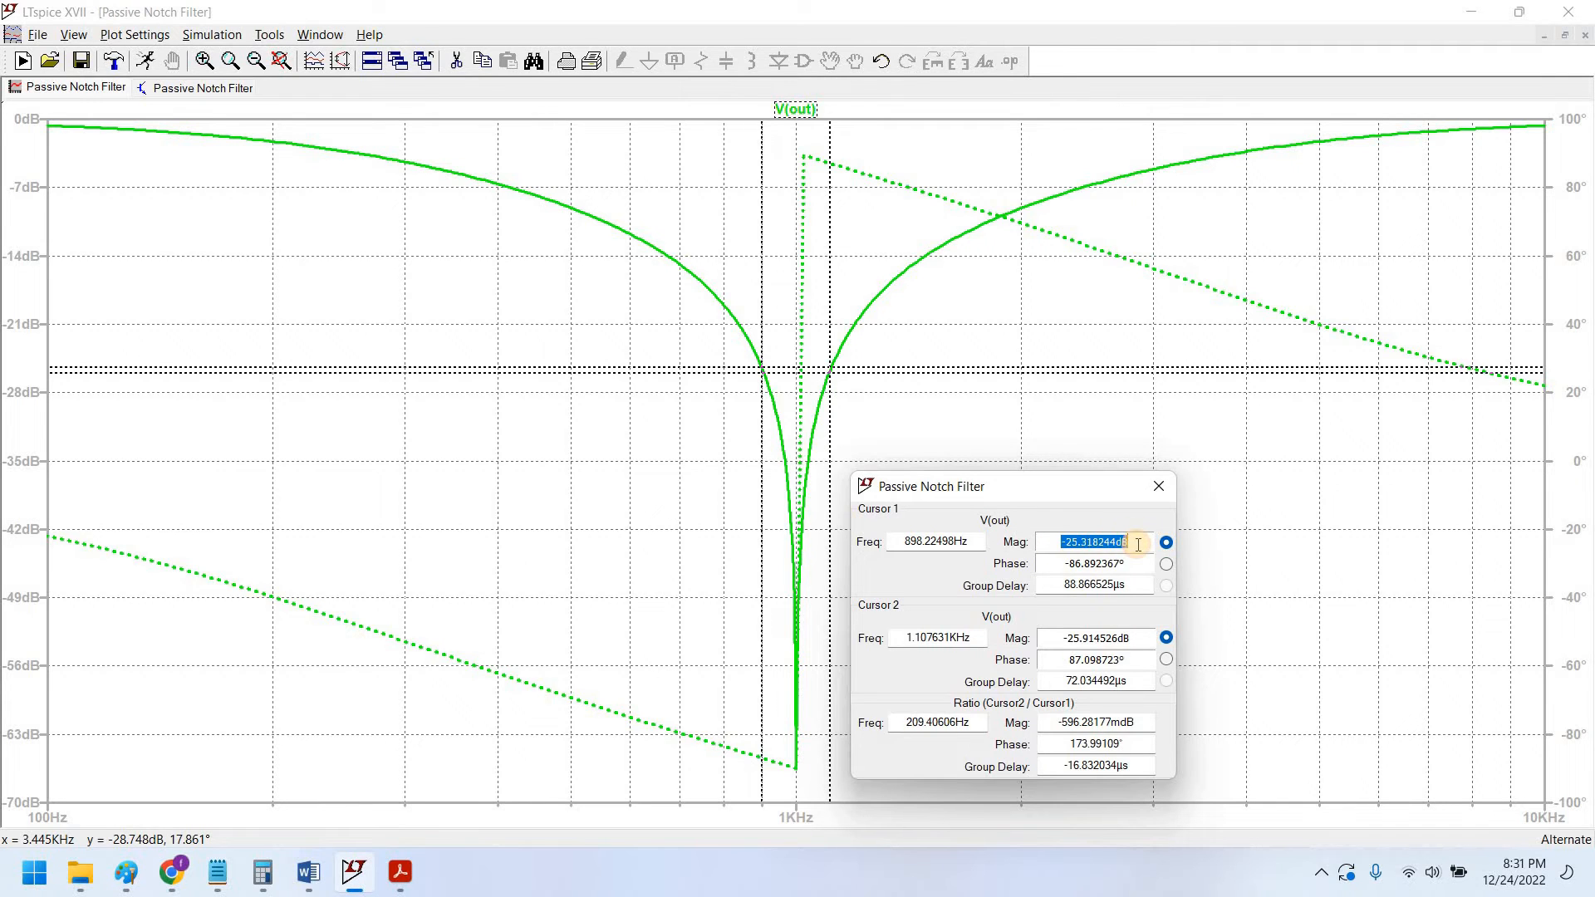
click(1048, 543)
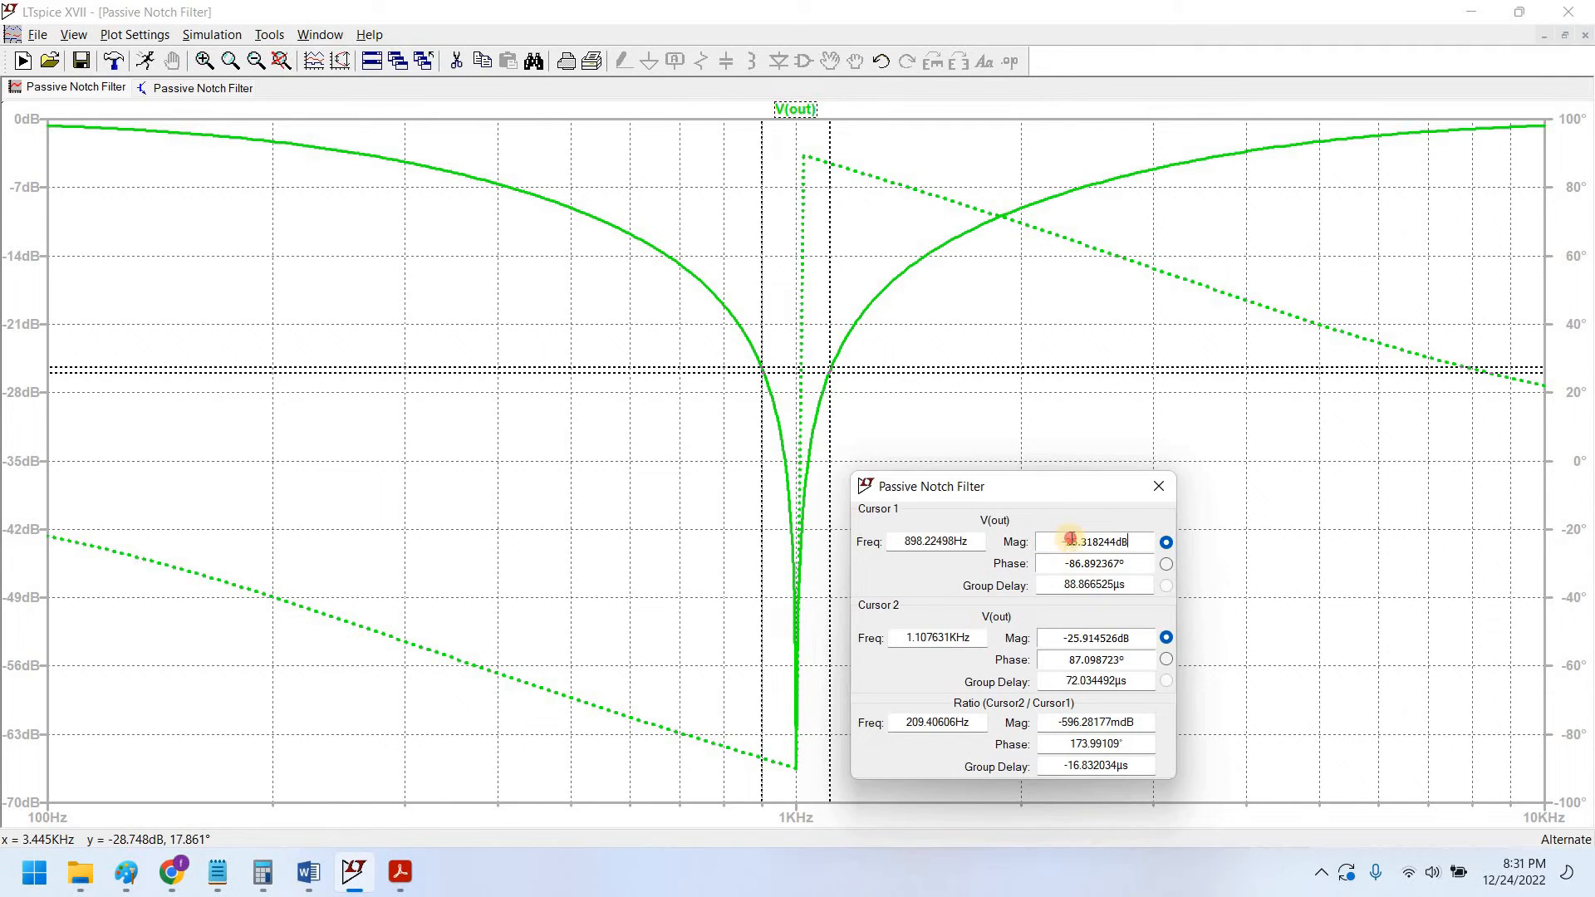
double_click(1128, 540)
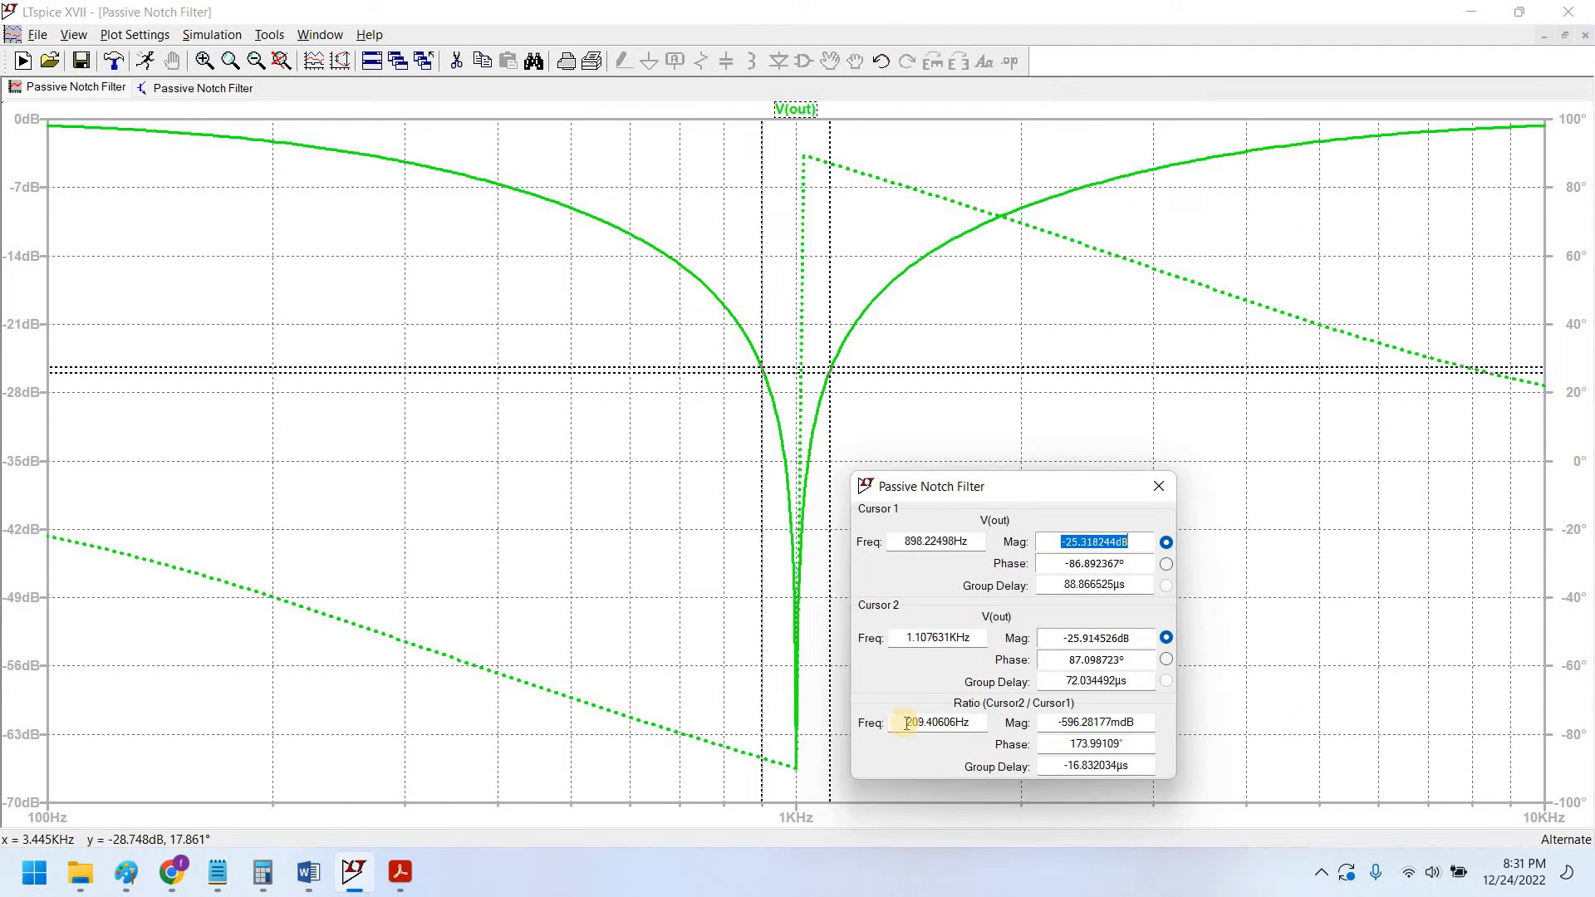
drag(907, 723, 969, 723)
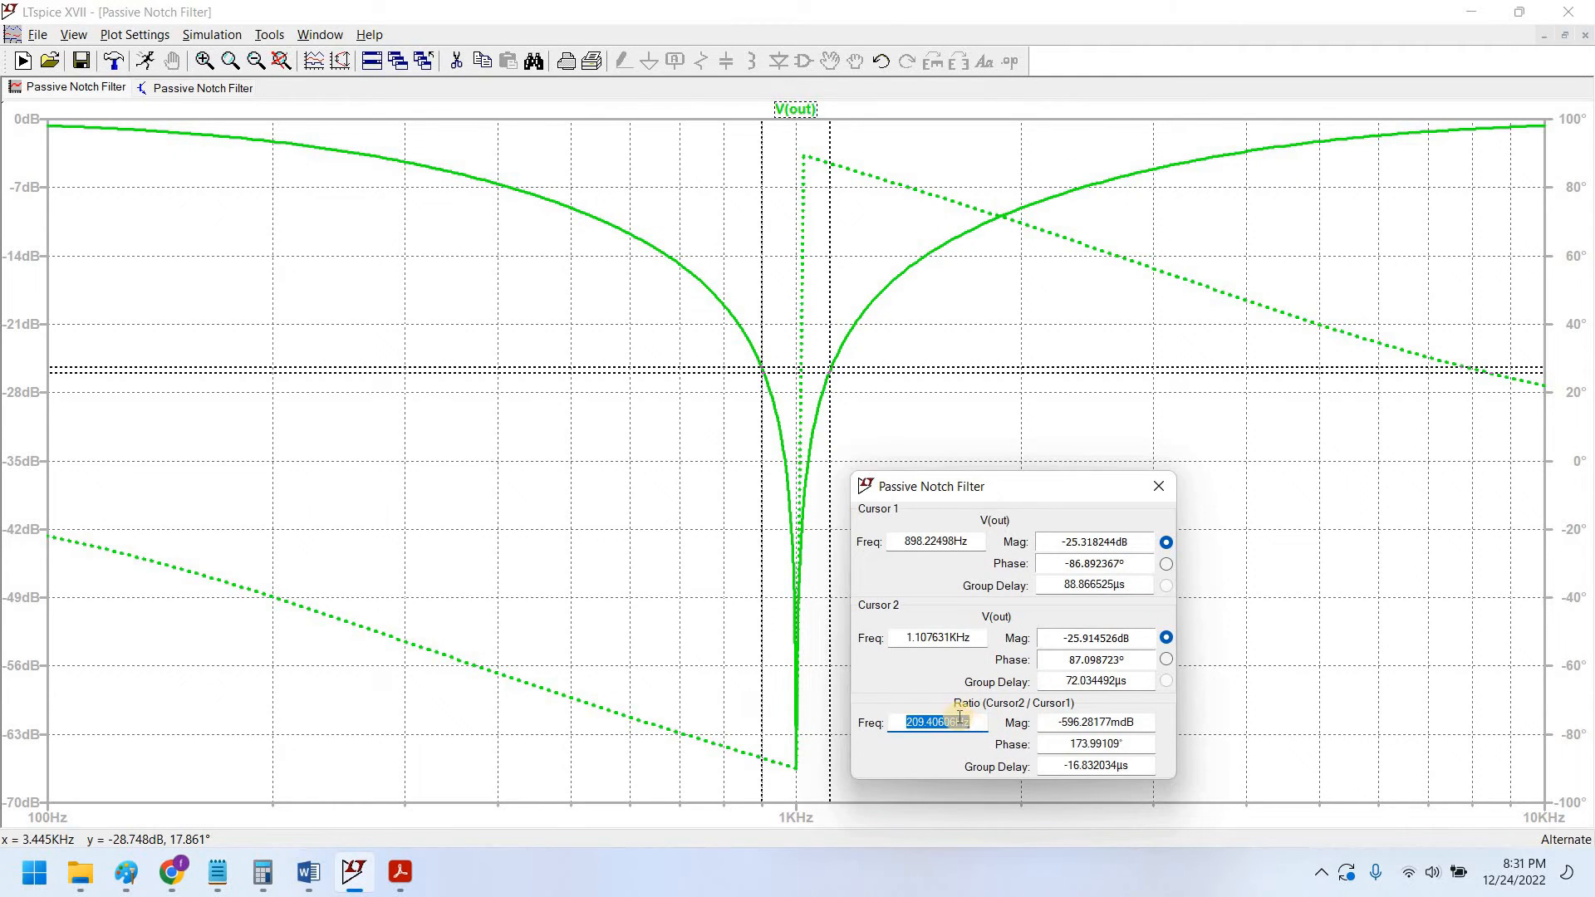
drag(970, 486, 1057, 448)
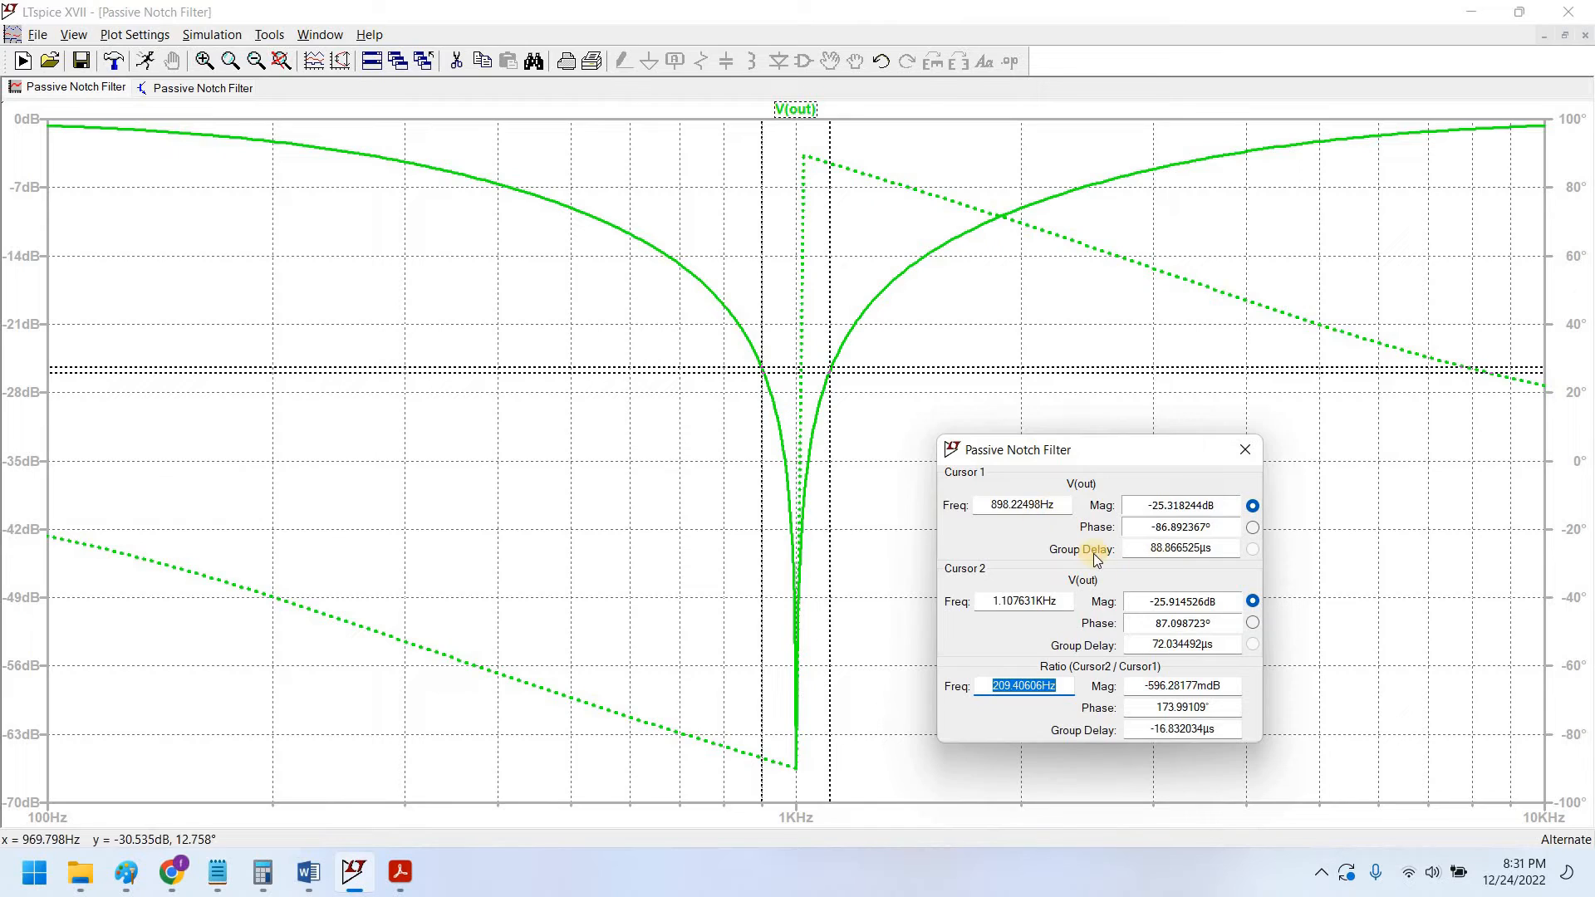
click(997, 688)
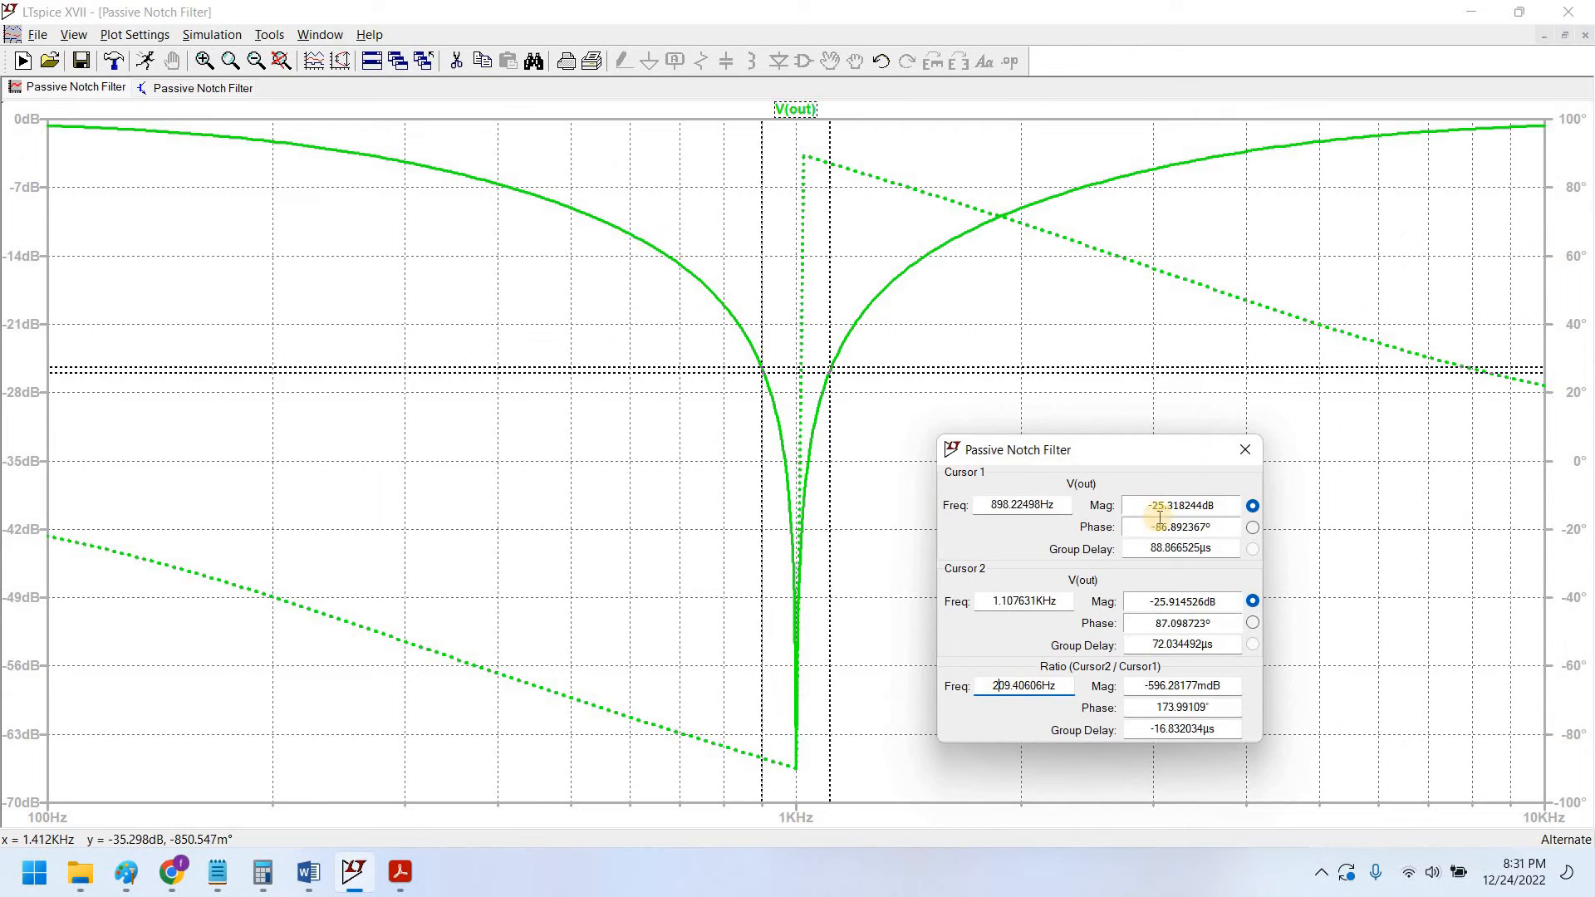
Step: Widen the cursor spacing around the notch by moving the second cursor to about 1.211 kHz and the first to about 828 Hz
click(762, 376)
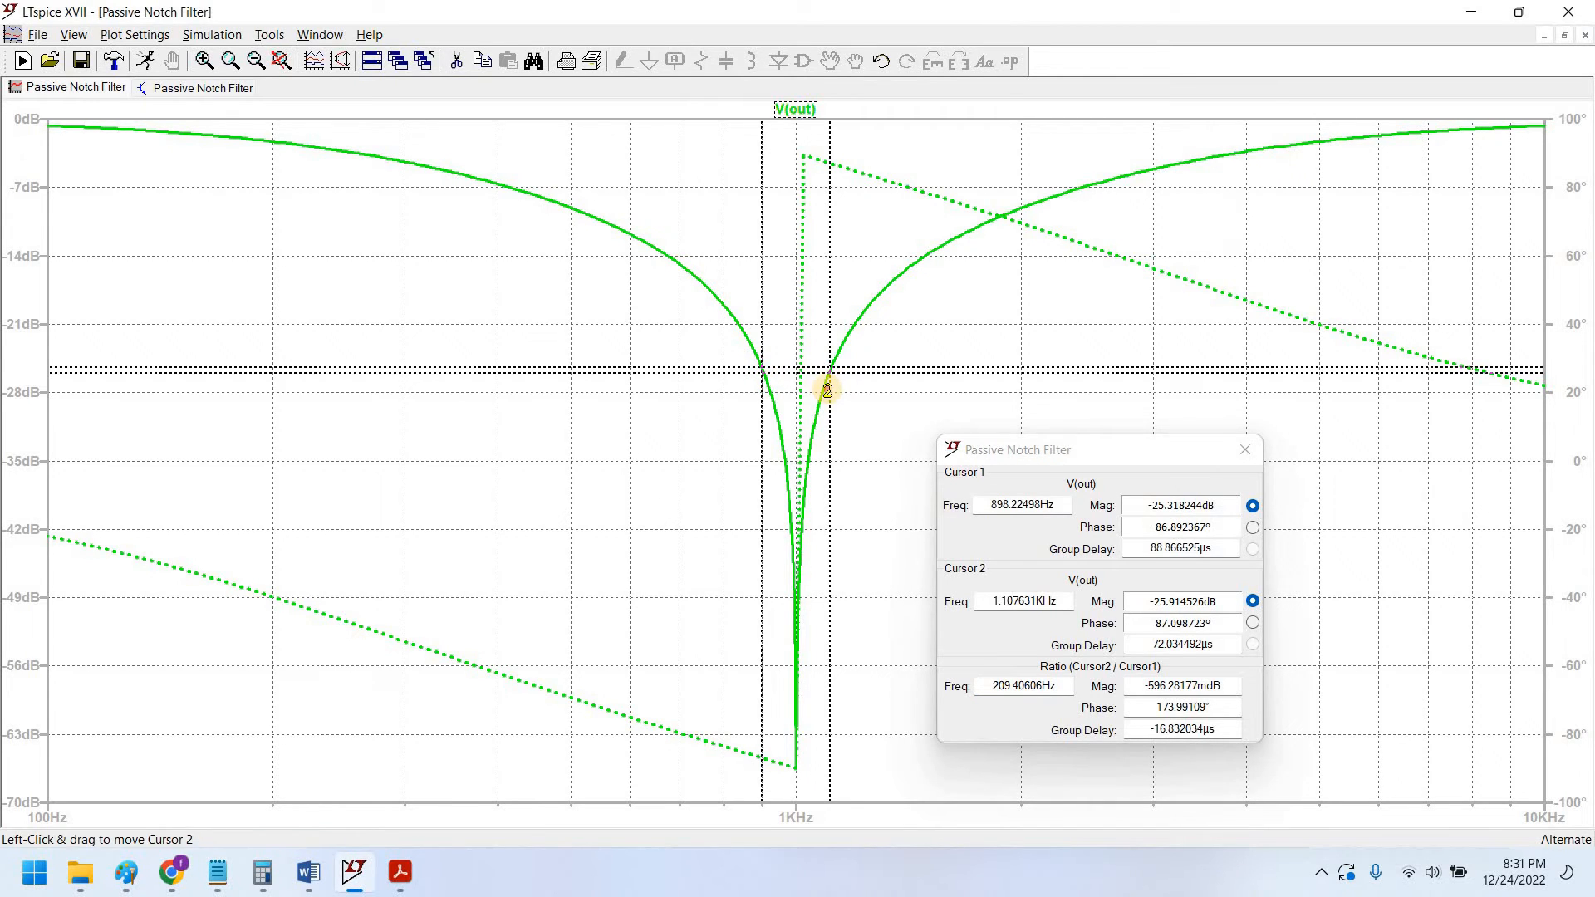
drag(850, 386, 855, 386)
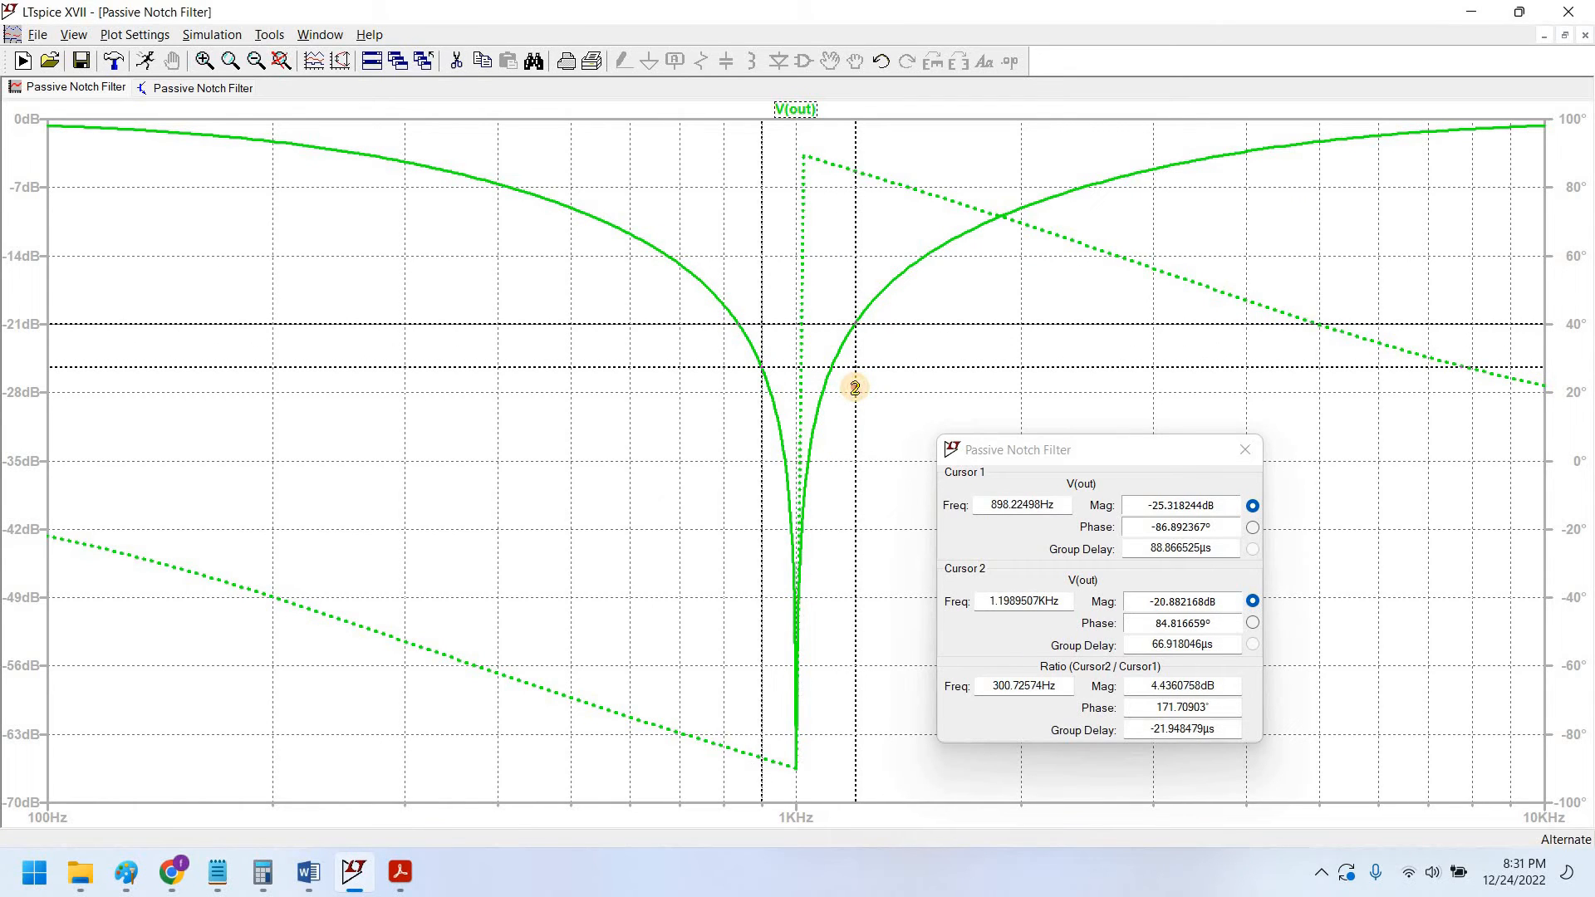
drag(1167, 601, 1216, 600)
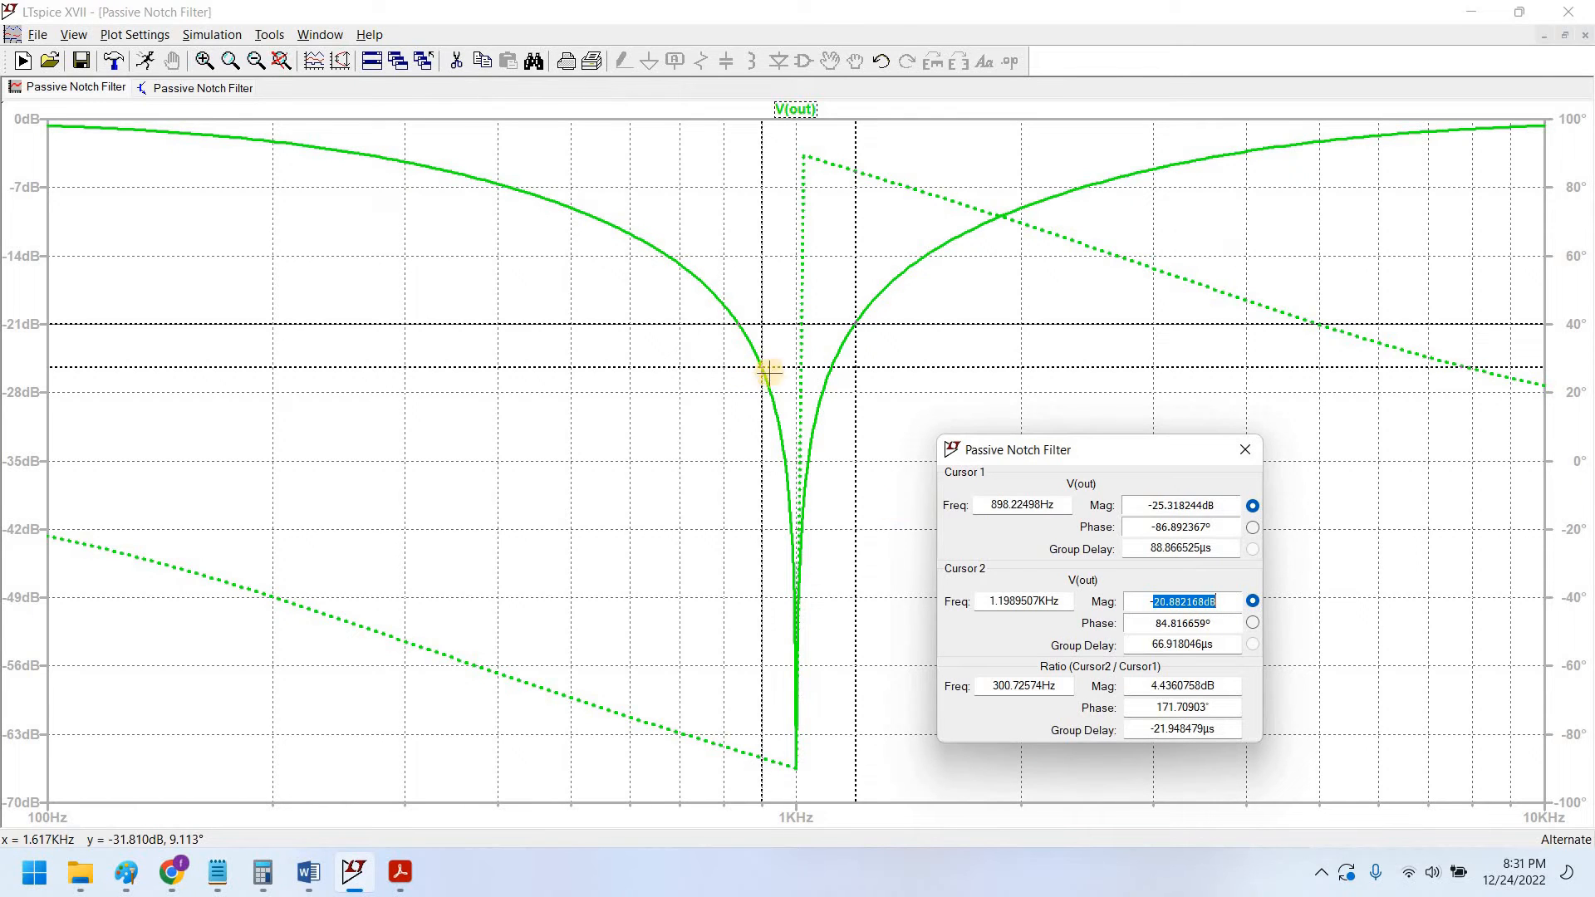
click(751, 401)
drag(751, 401, 738, 397)
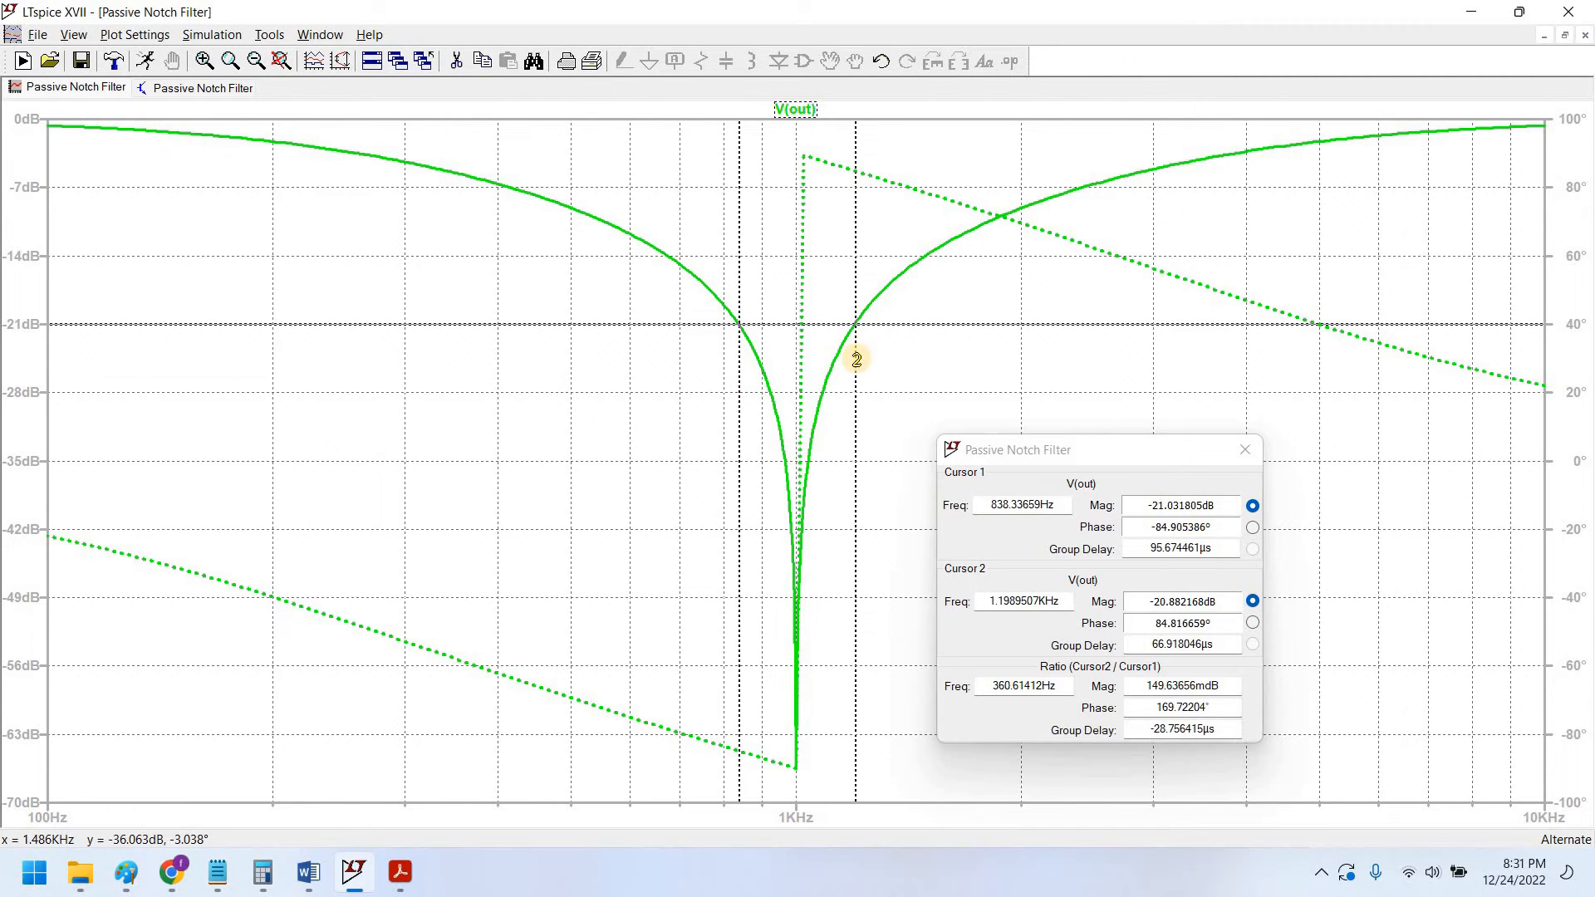
drag(853, 361, 861, 361)
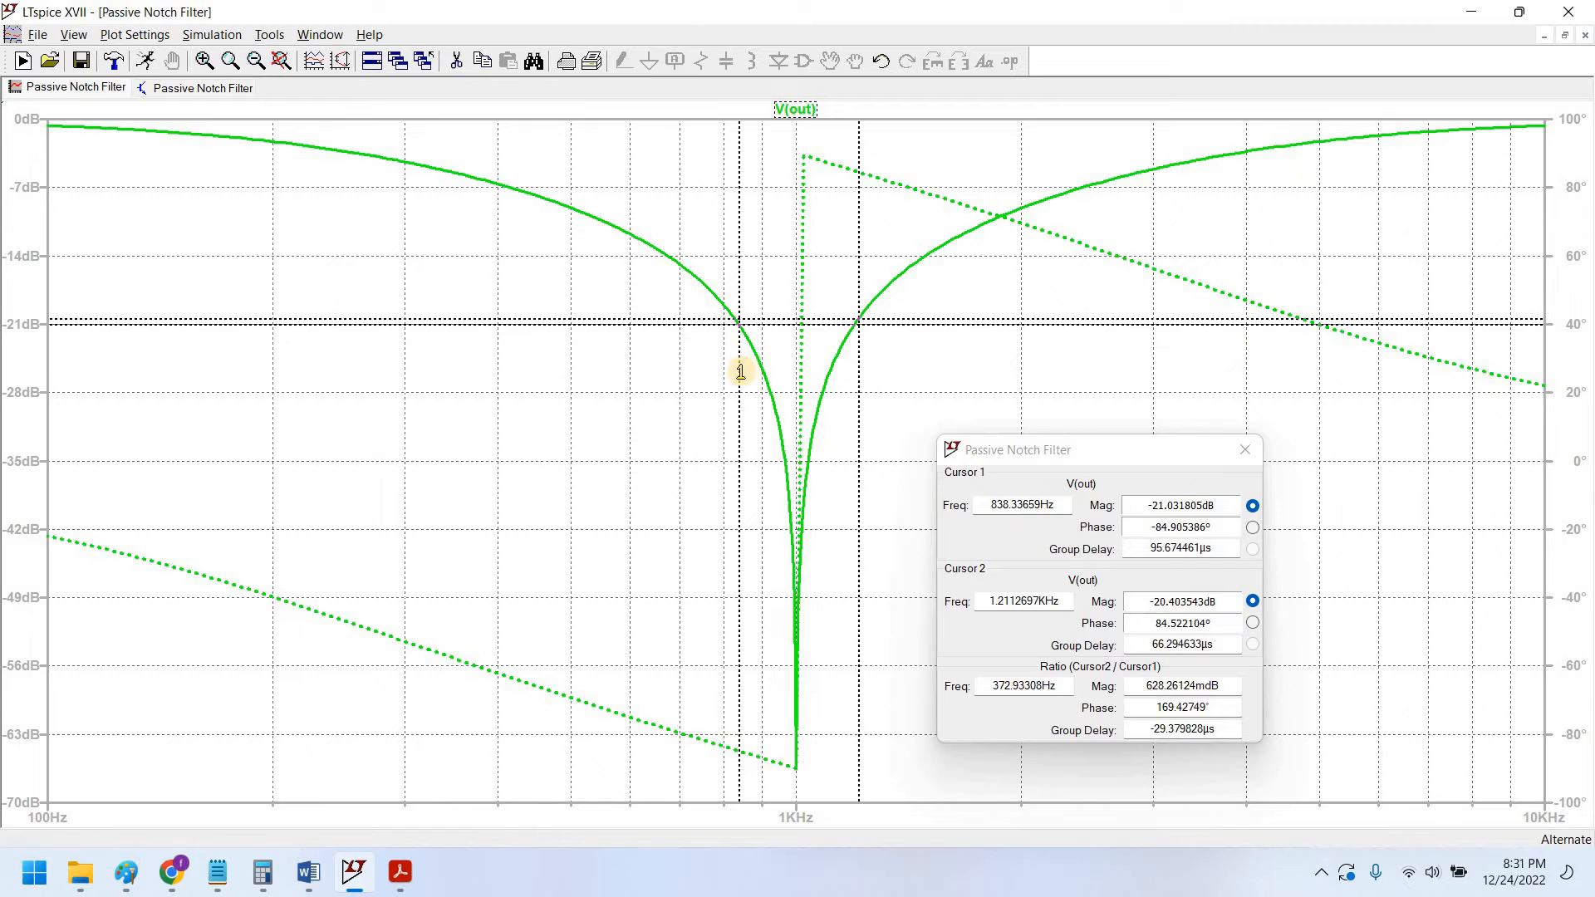
drag(734, 370, 734, 373)
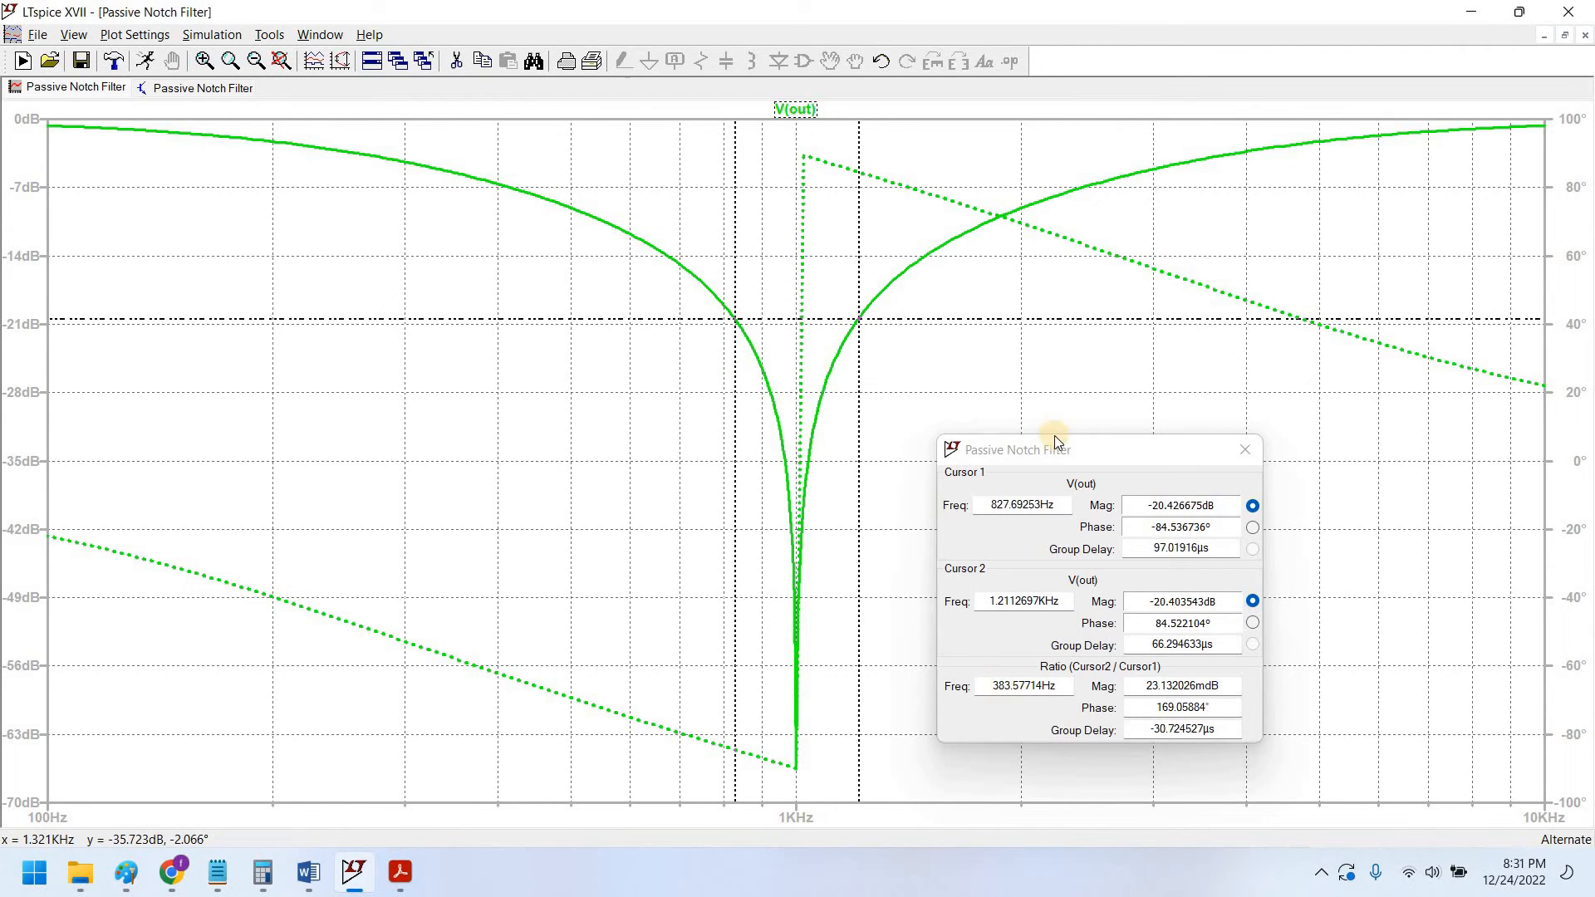
Step: Examine the frequency difference between the two repositioned cursors, and close the cursor readout
drag(964, 453, 875, 436)
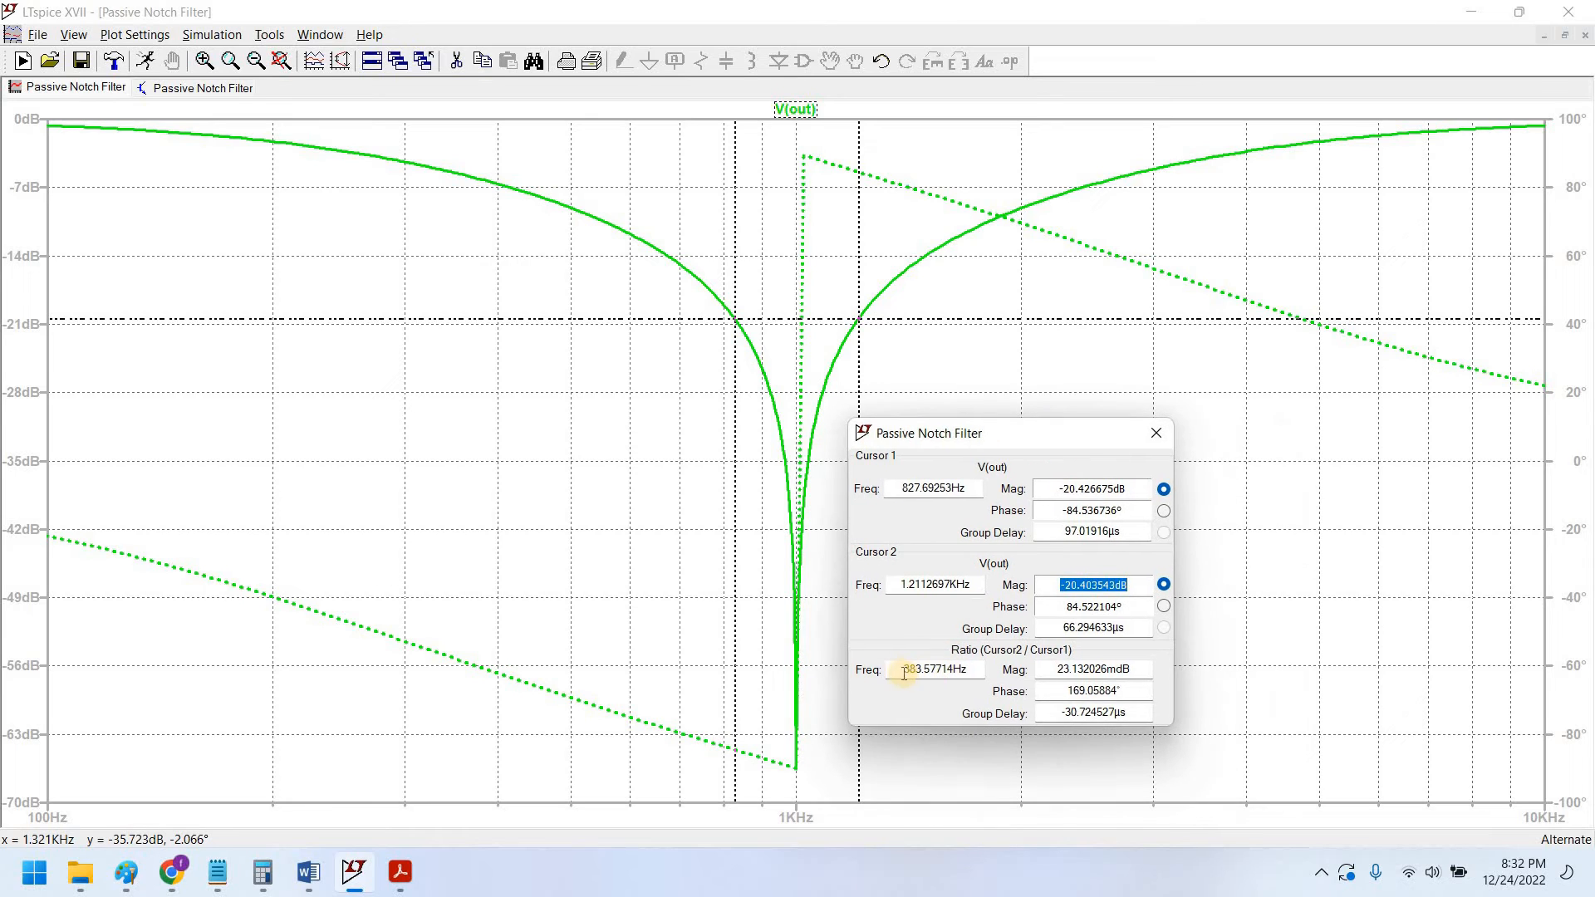
drag(903, 672, 1010, 651)
click(911, 671)
click(903, 674)
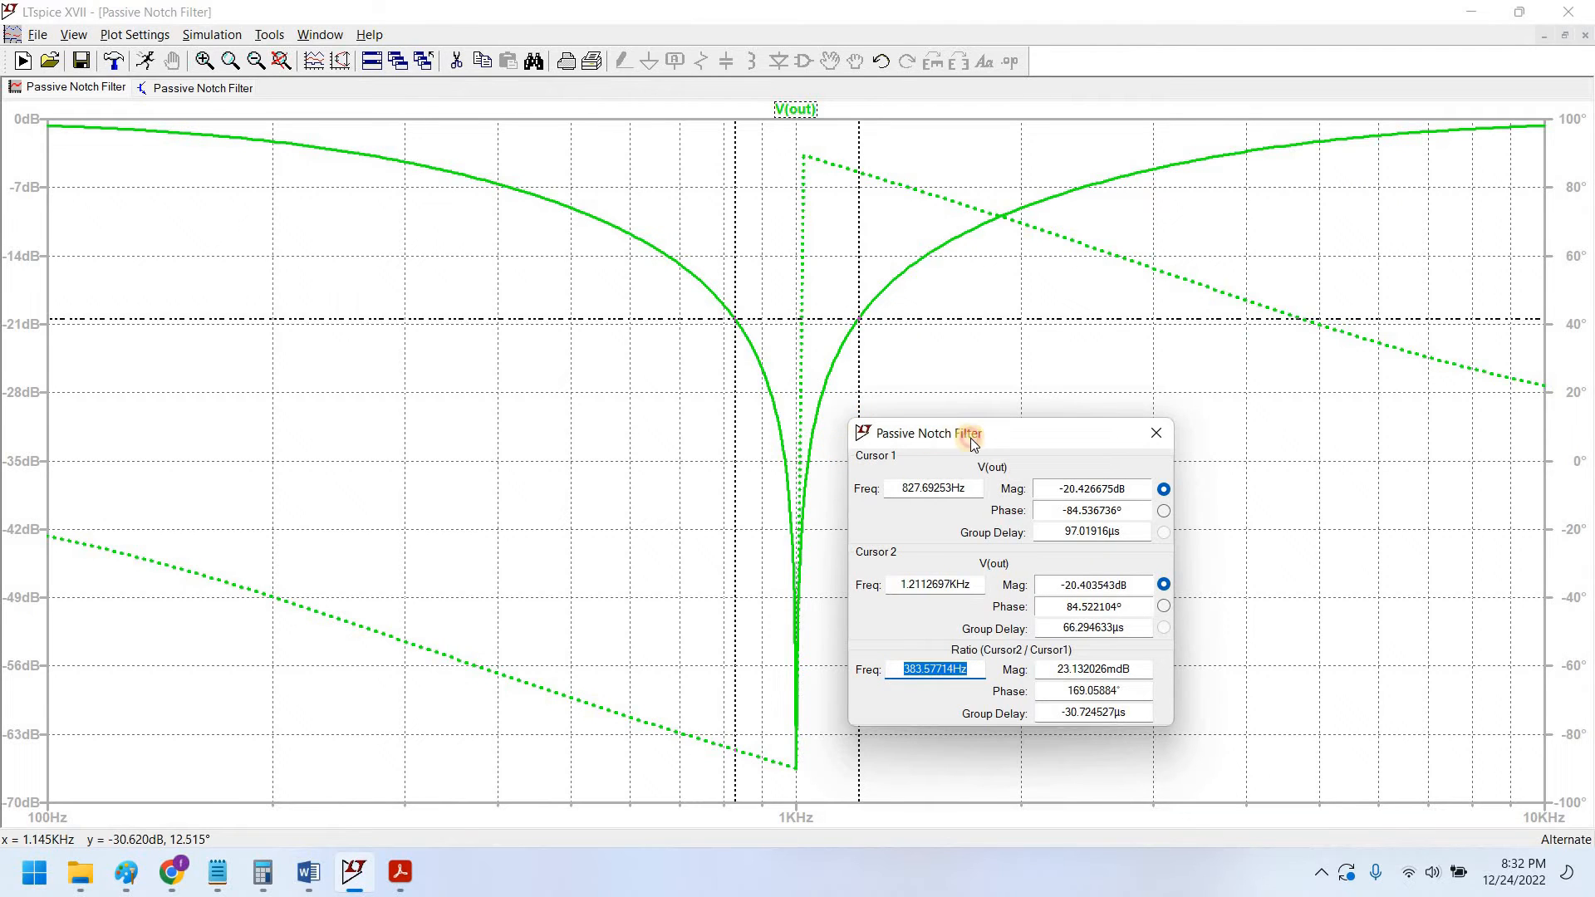
drag(972, 440, 1019, 444)
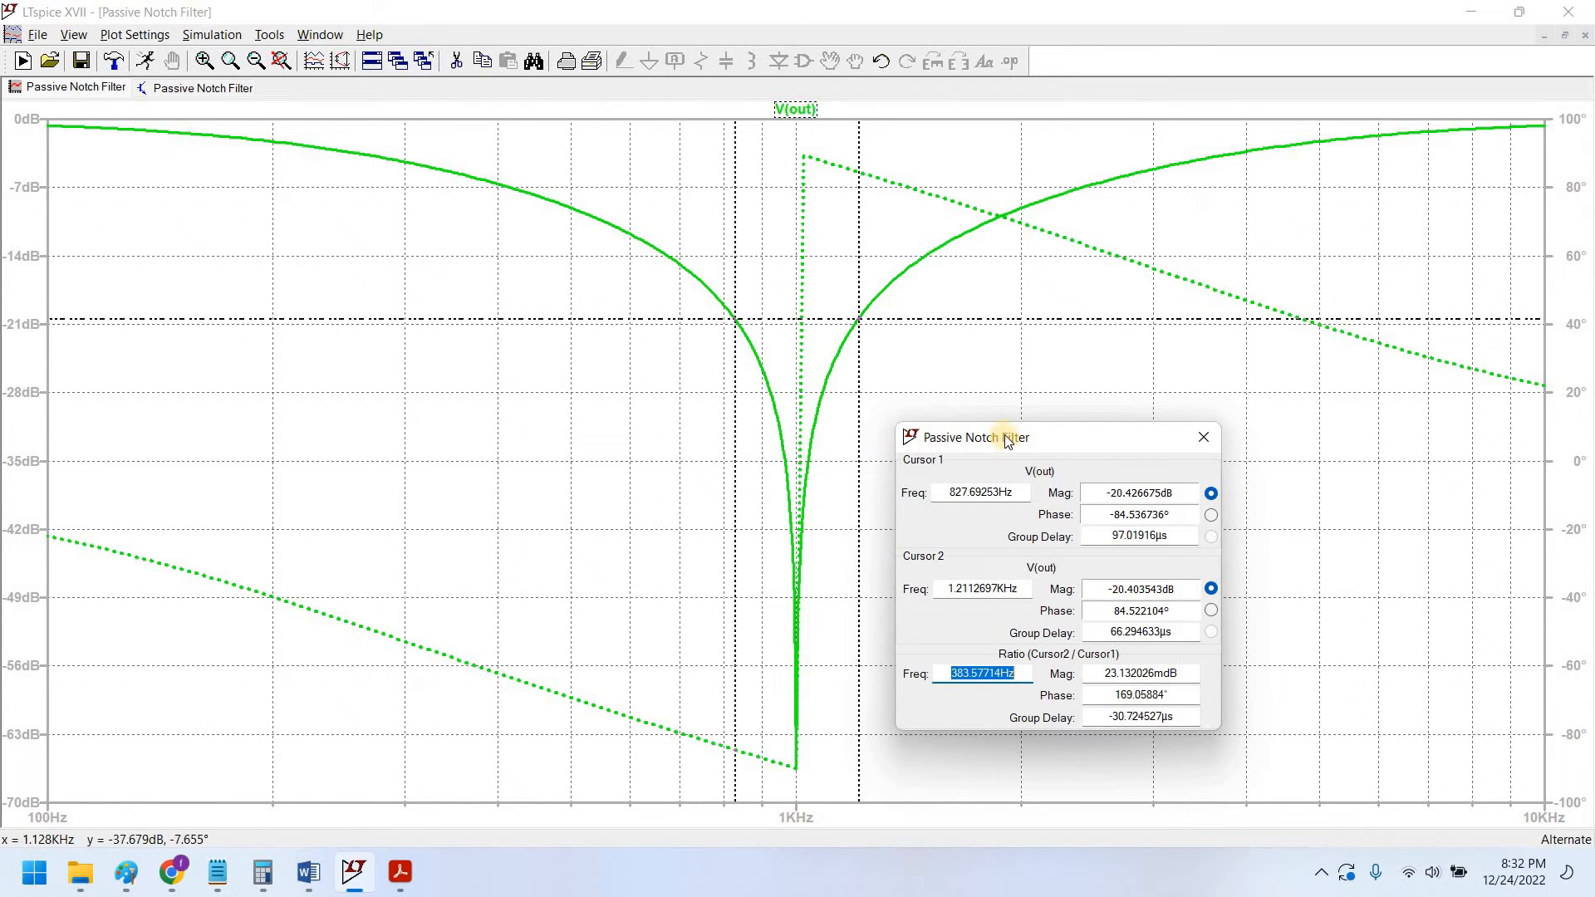
drag(1007, 440, 992, 428)
click(1188, 425)
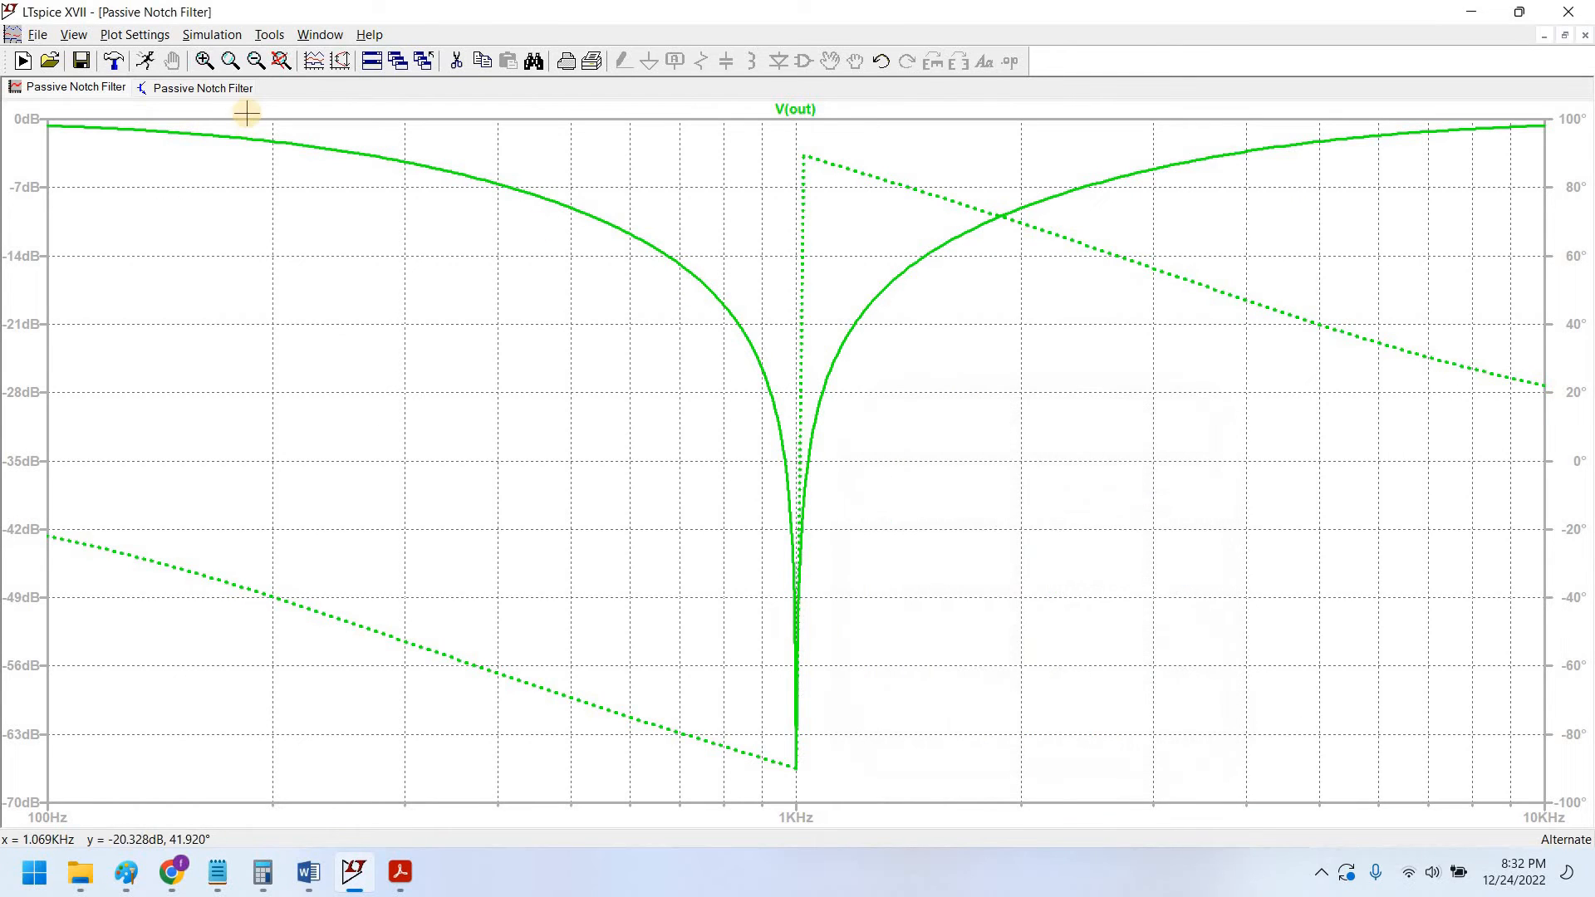
Step: In the schematic, place the SPICE directive ".include C:\Program Files\LTC\LTspiceXVII\lib\sub\opa1656.lib" above the circuit
click(227, 94)
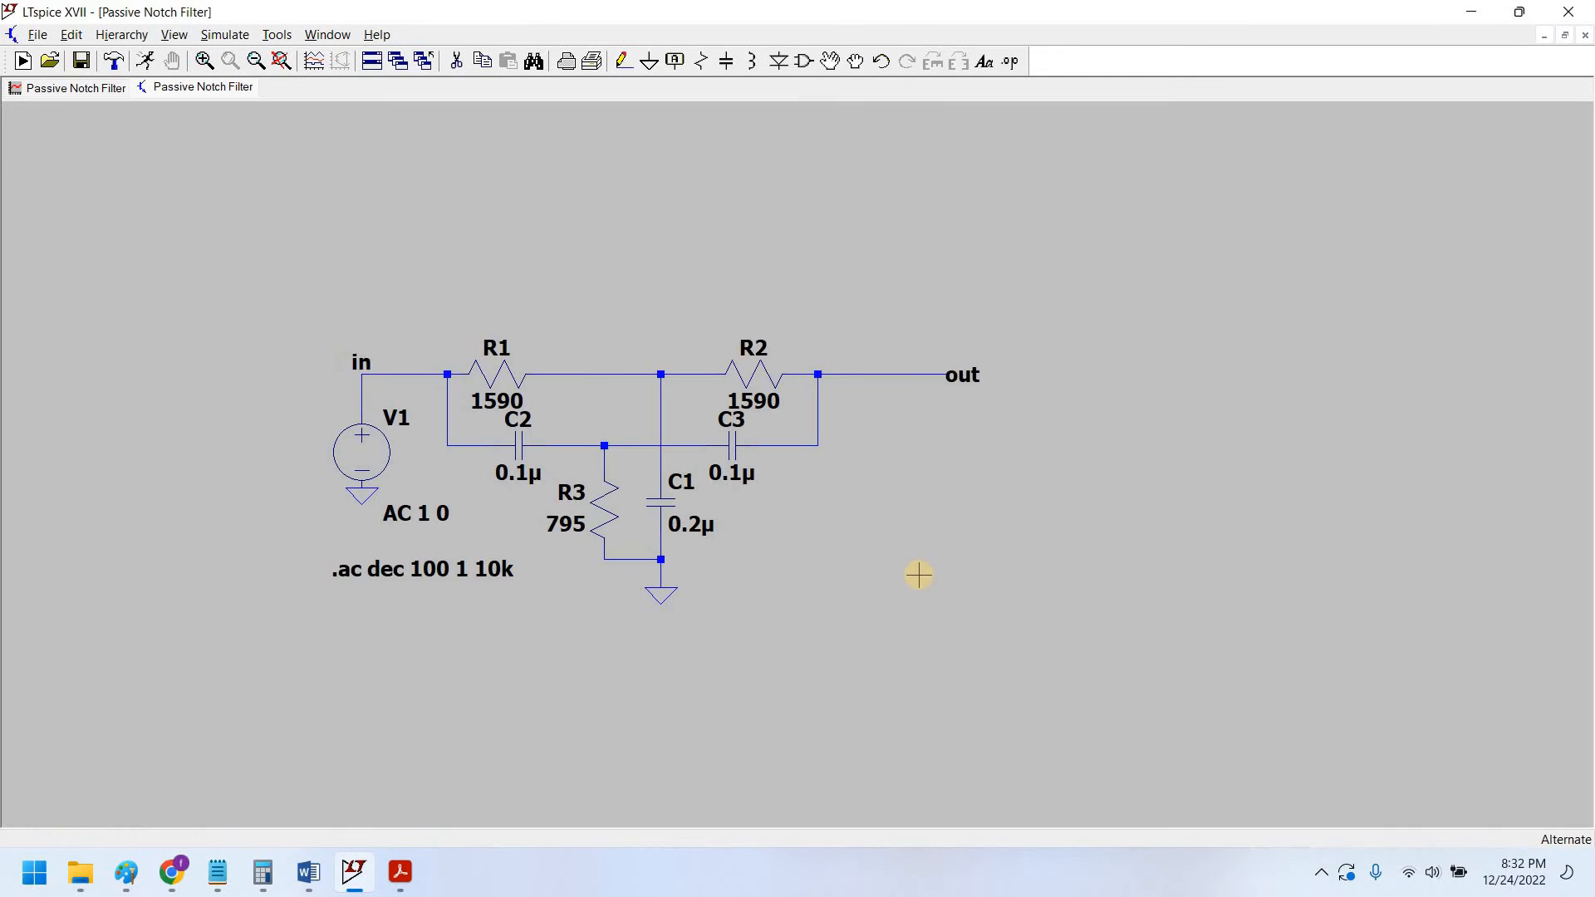
drag(831, 571, 926, 596)
scroll(925, 595, up, 1)
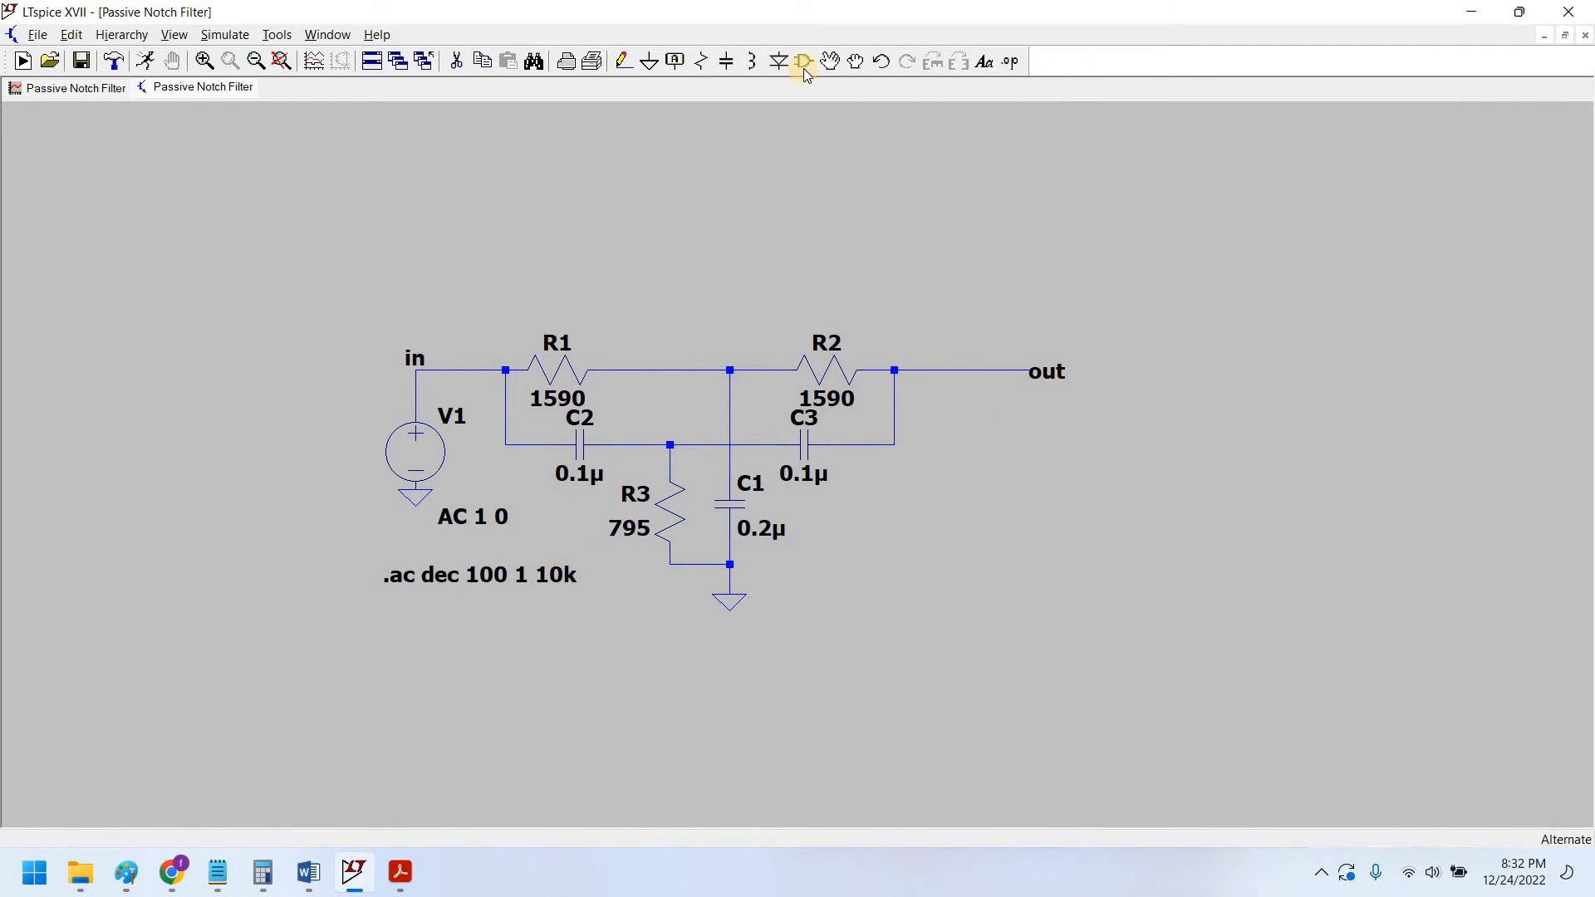
click(1010, 61)
text(.include C:\Program Files\LTC\LTspiceXVII\lib\sub\opa1656.lib)
click(1011, 369)
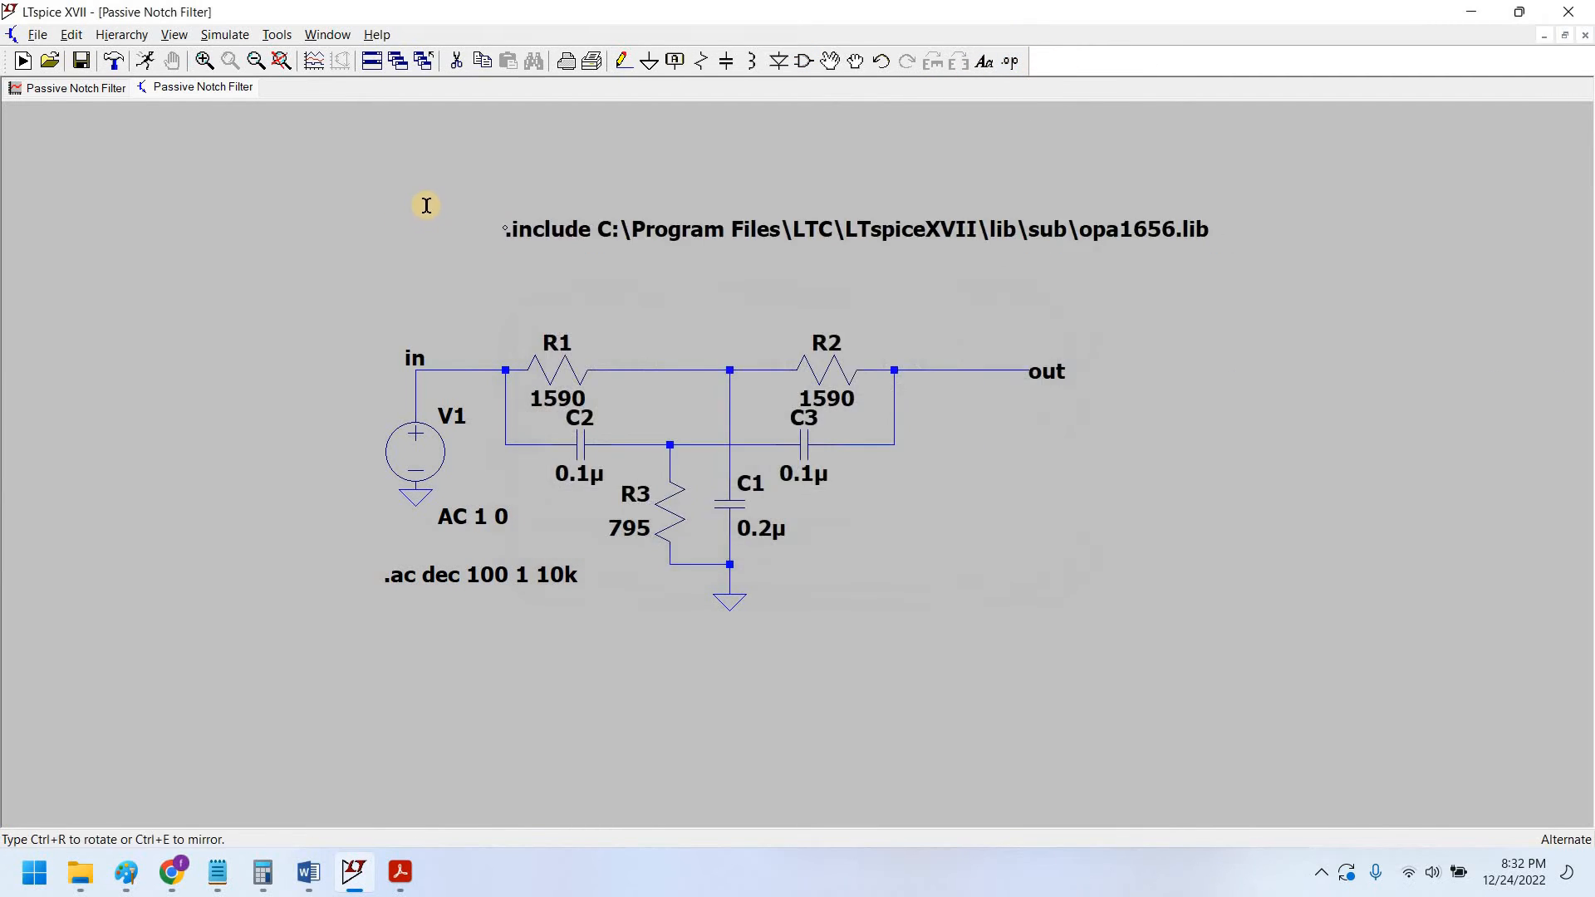
click(462, 226)
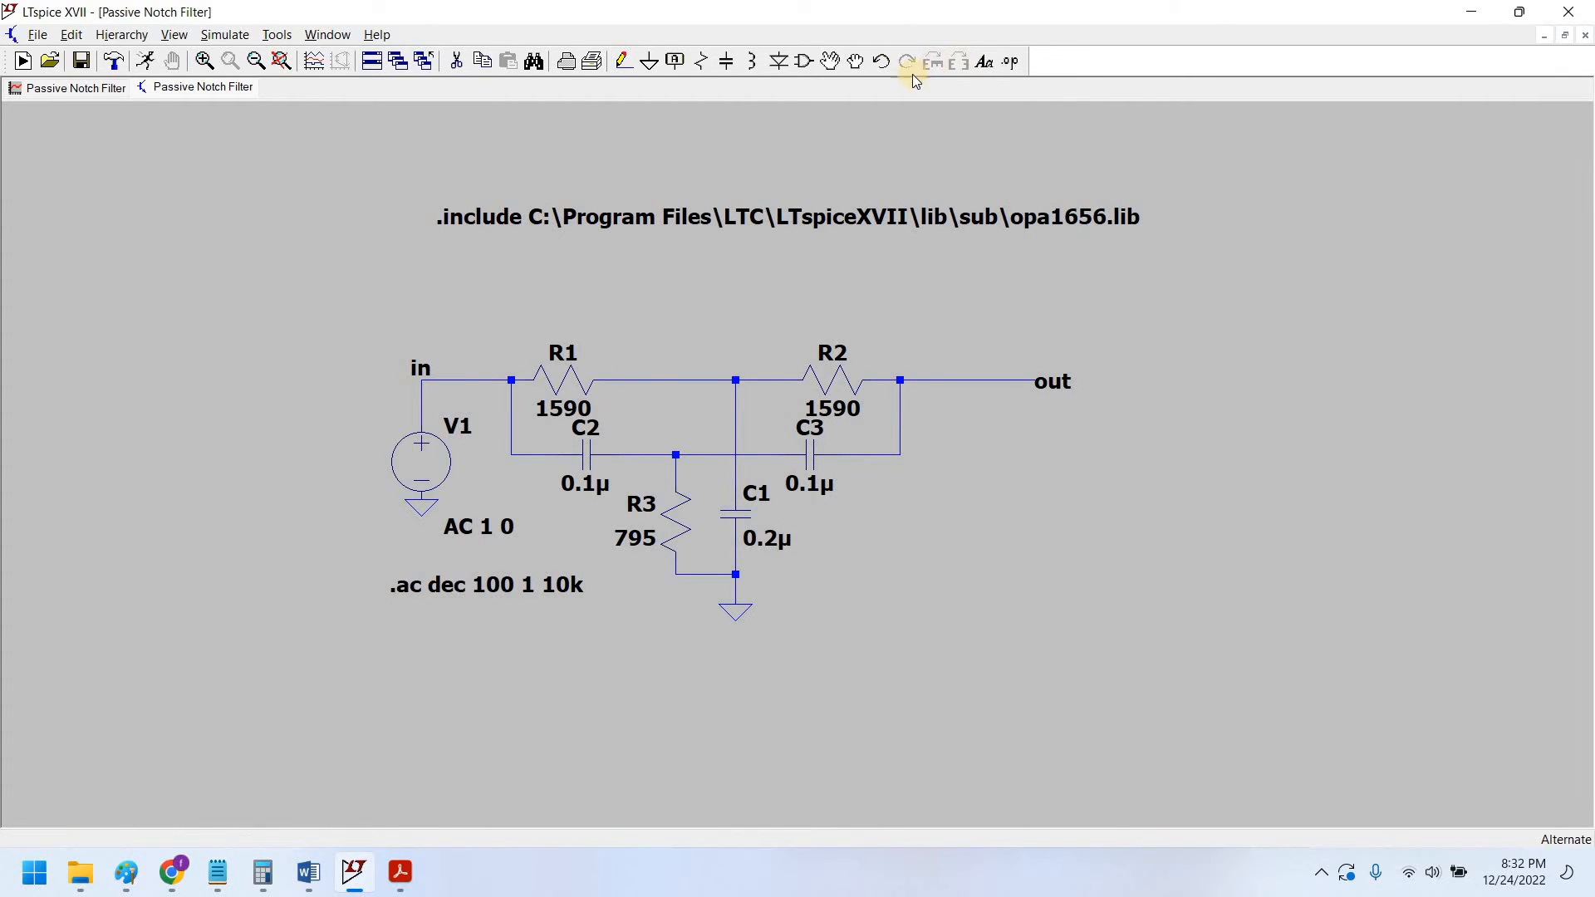
click(812, 213)
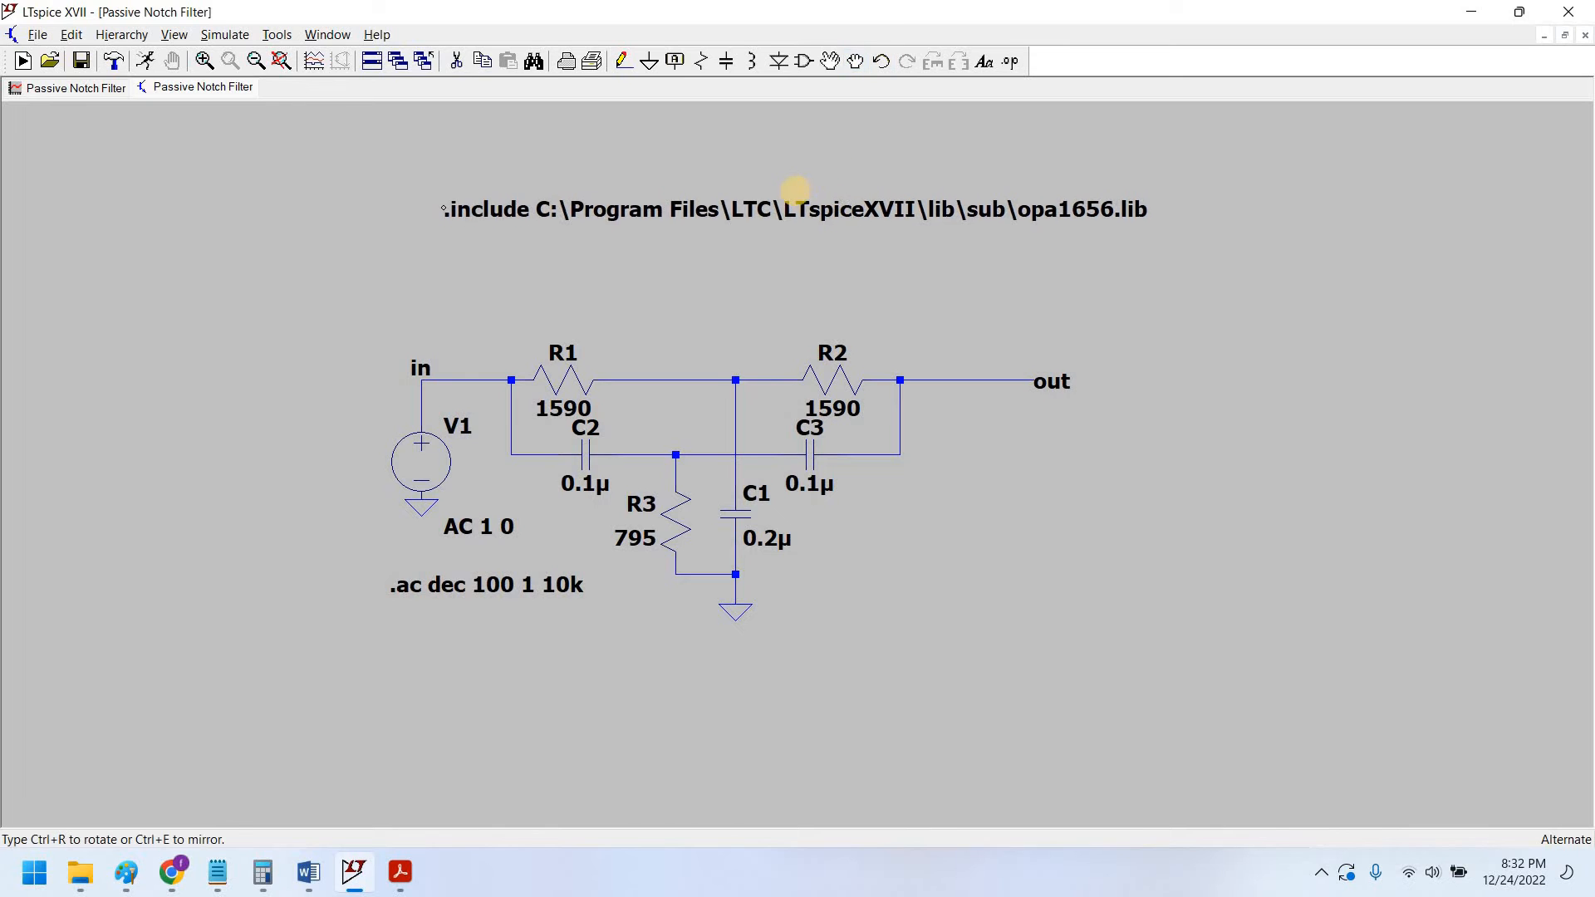
click(794, 216)
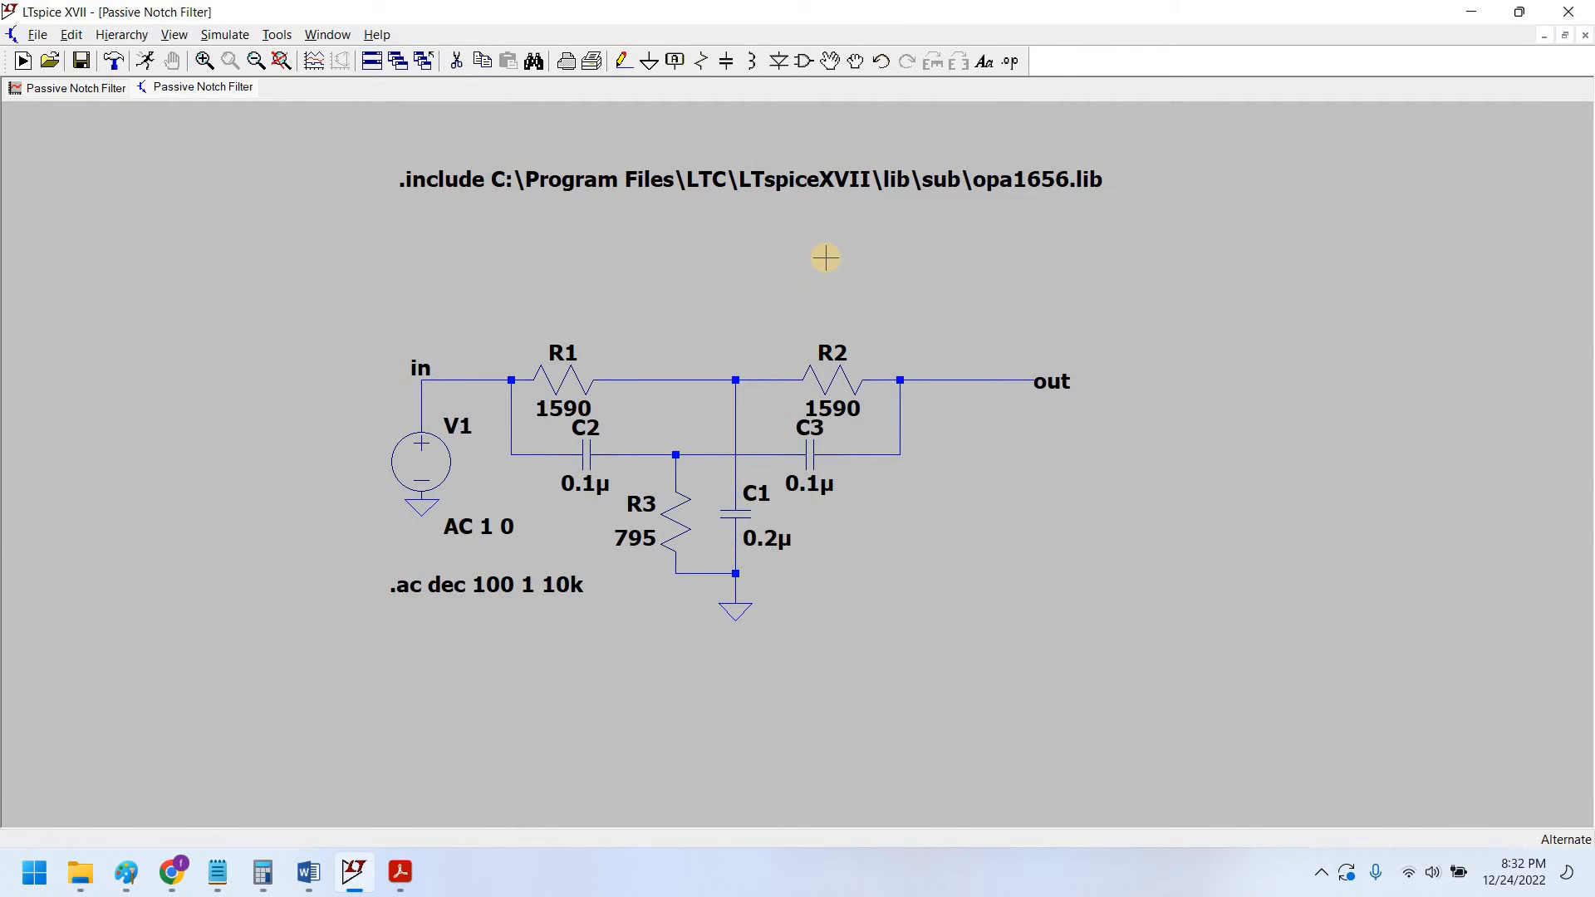
Step: Place an opamp2 symbol from the OpAmps library below the filter's out label
key(F2)
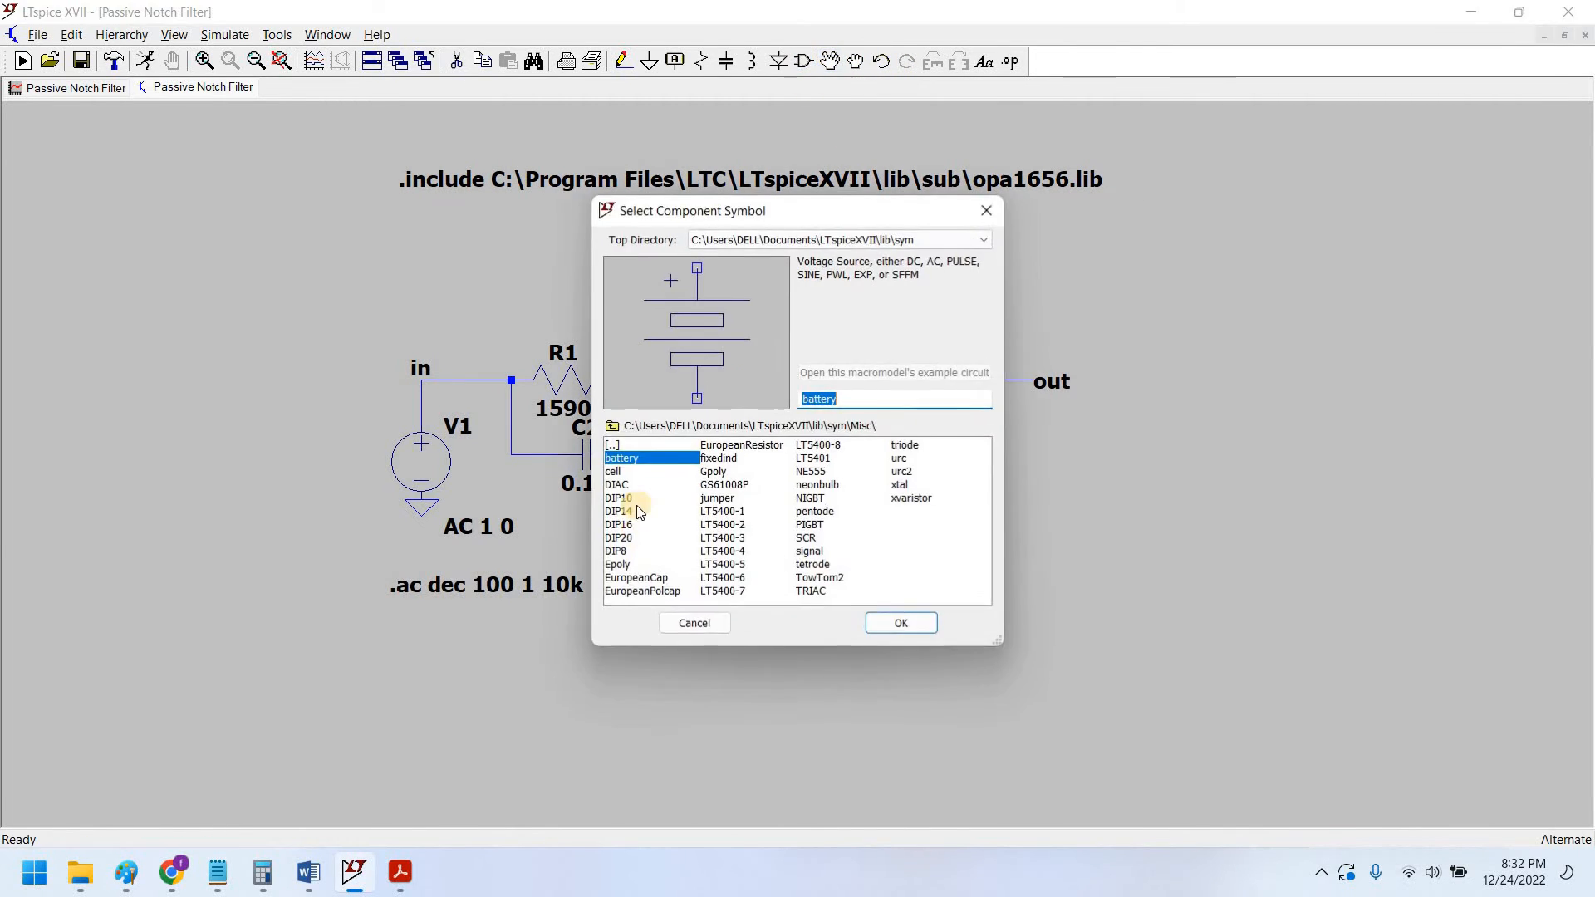
click(627, 446)
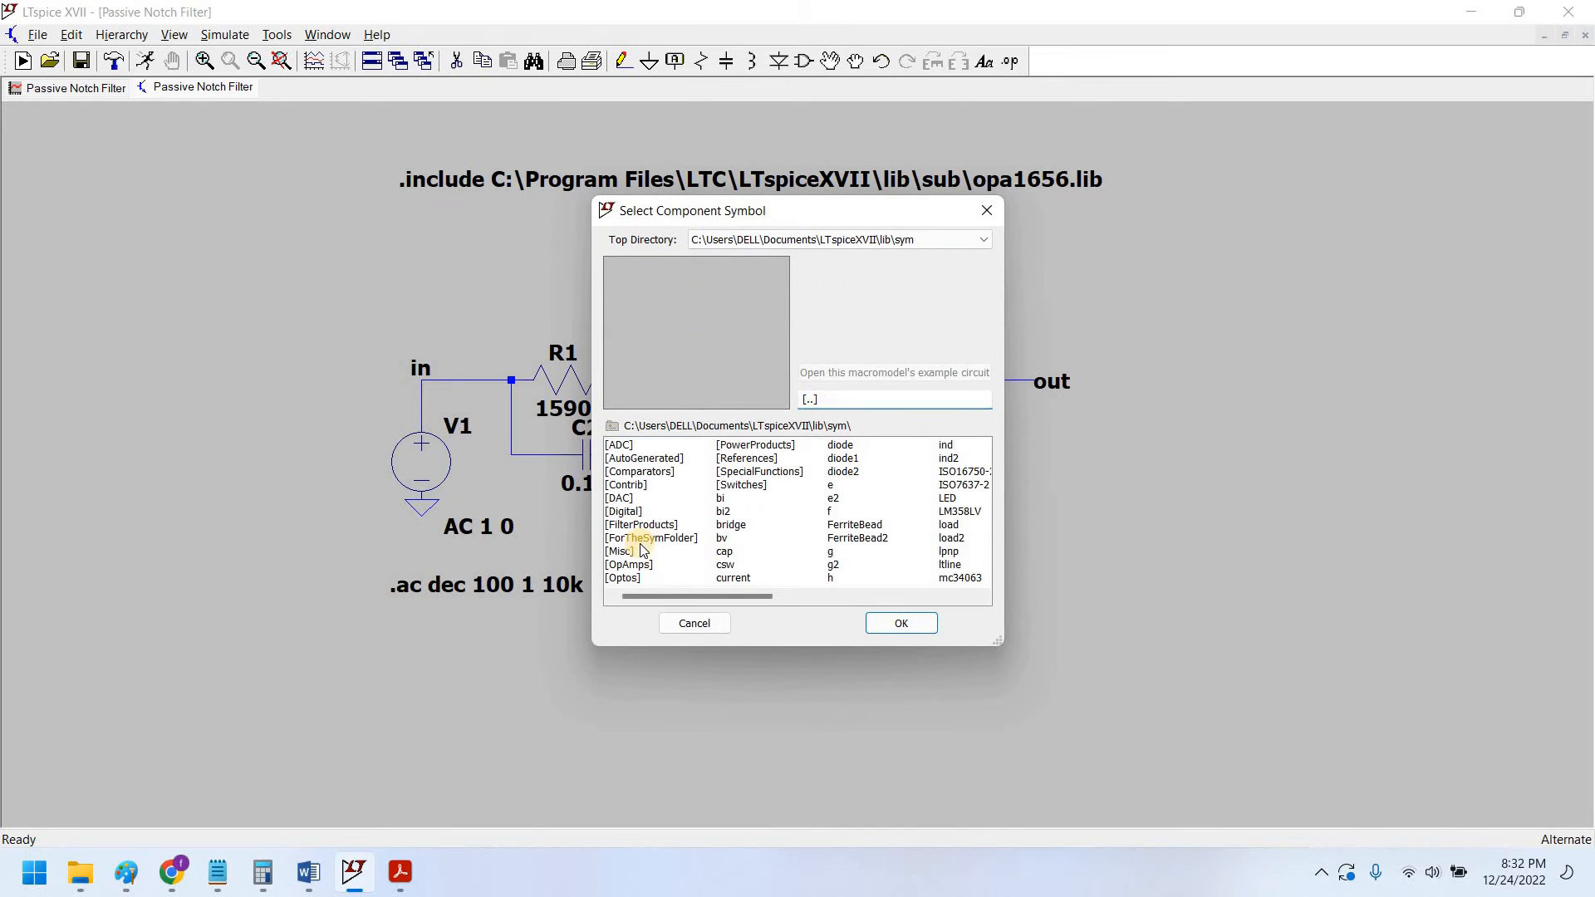
double_click(642, 566)
scroll(658, 498, down, 10)
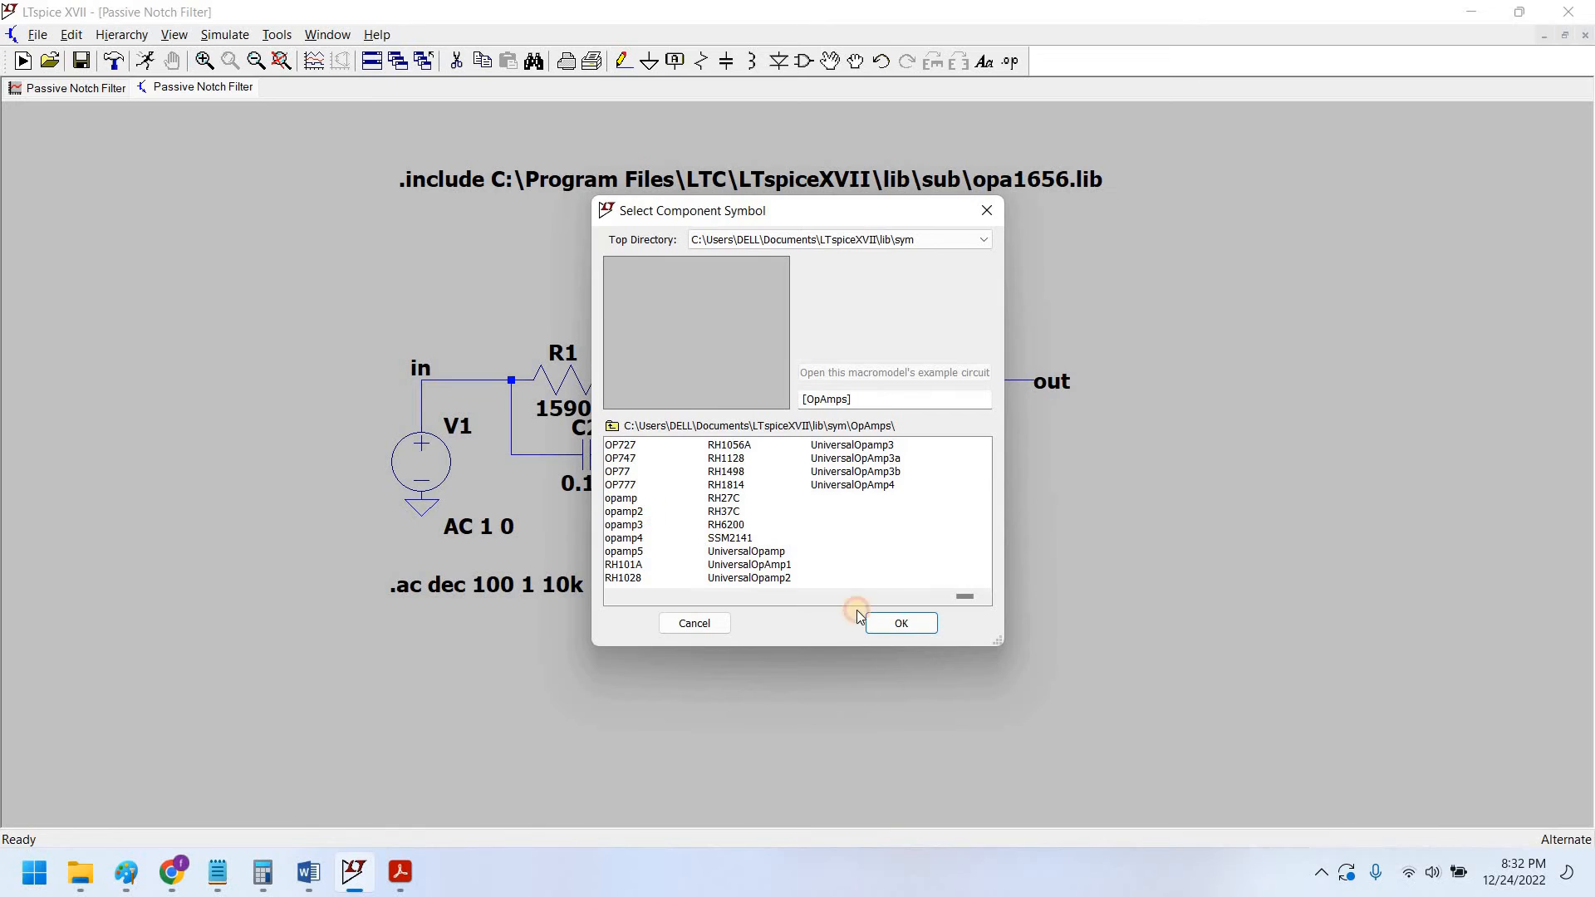
click(901, 623)
click(991, 475)
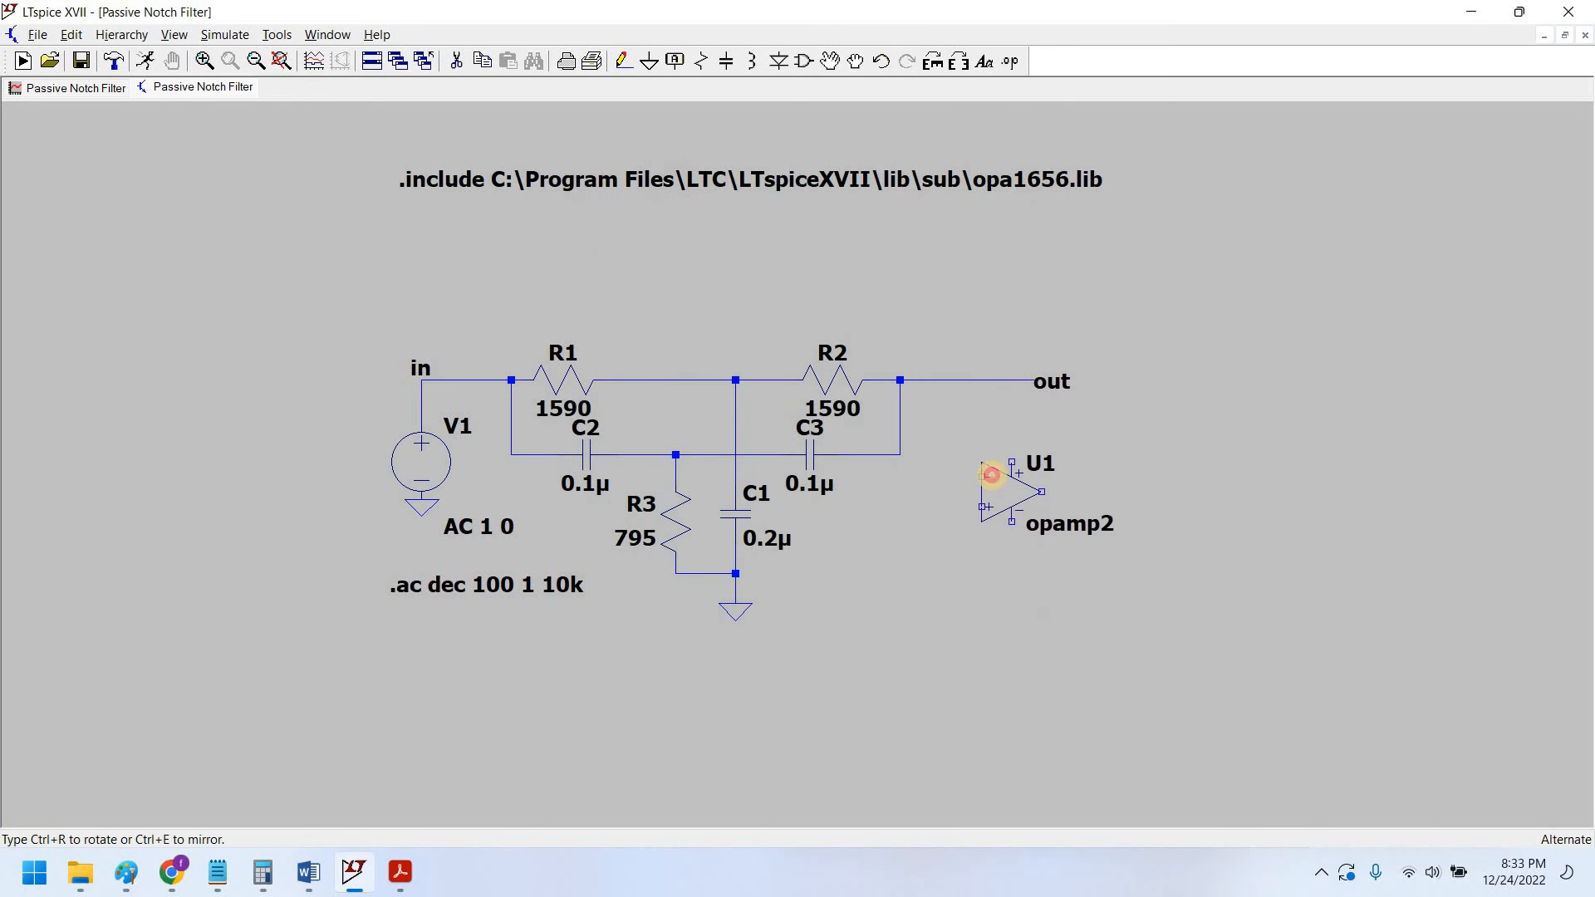
Step: Place two battery symbols from the Misc library, one above the other, to the left of source V1
key(Escape)
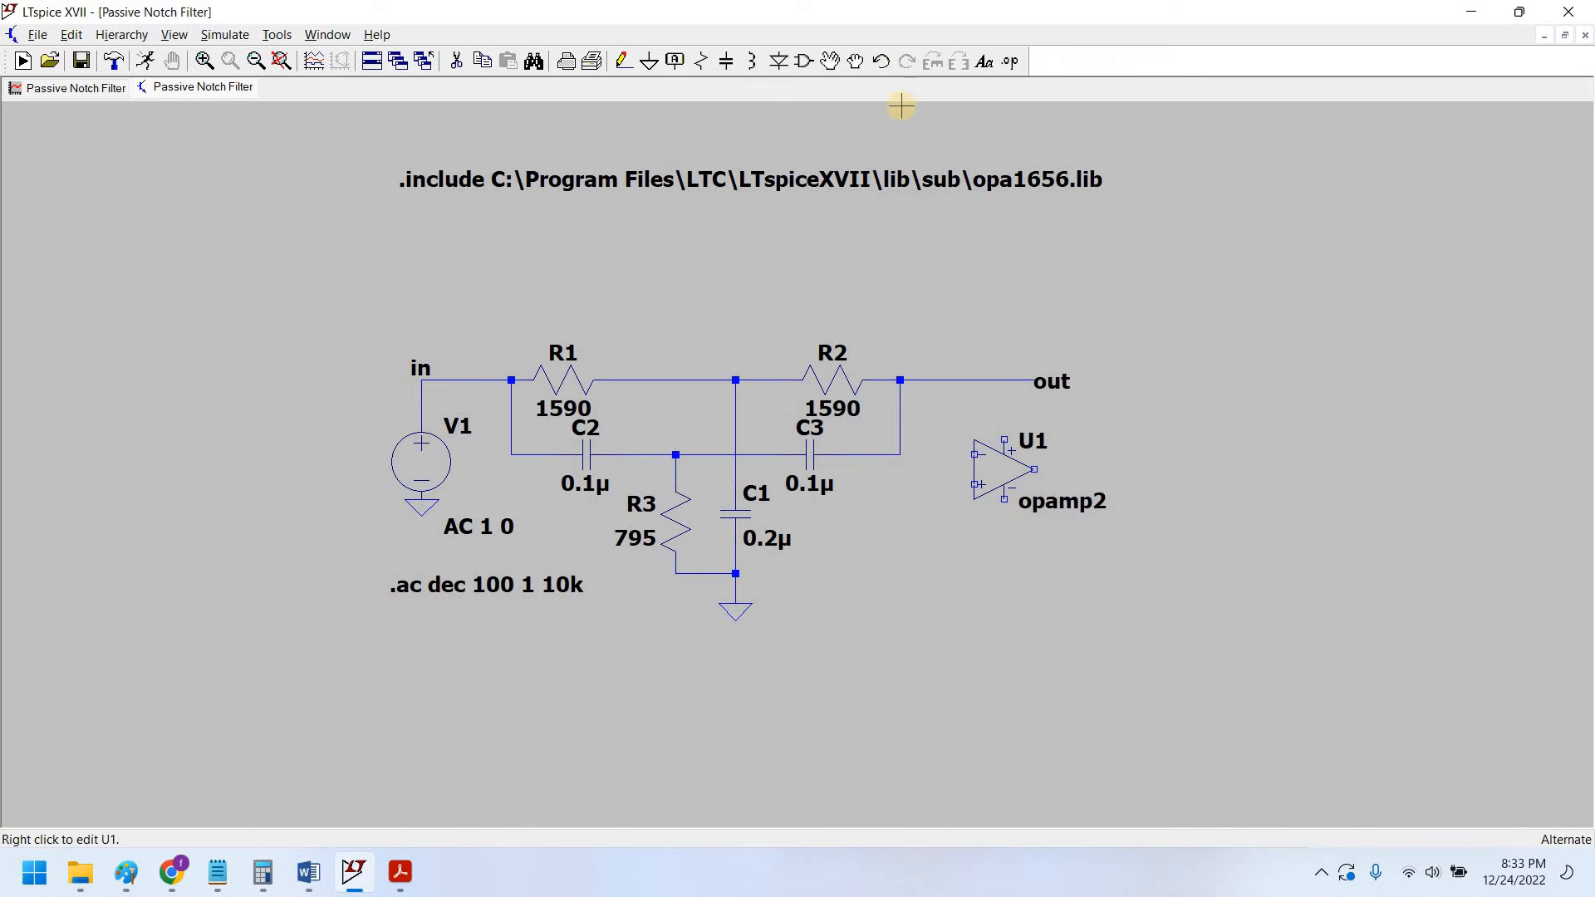
click(804, 61)
scroll(791, 559, left, 10)
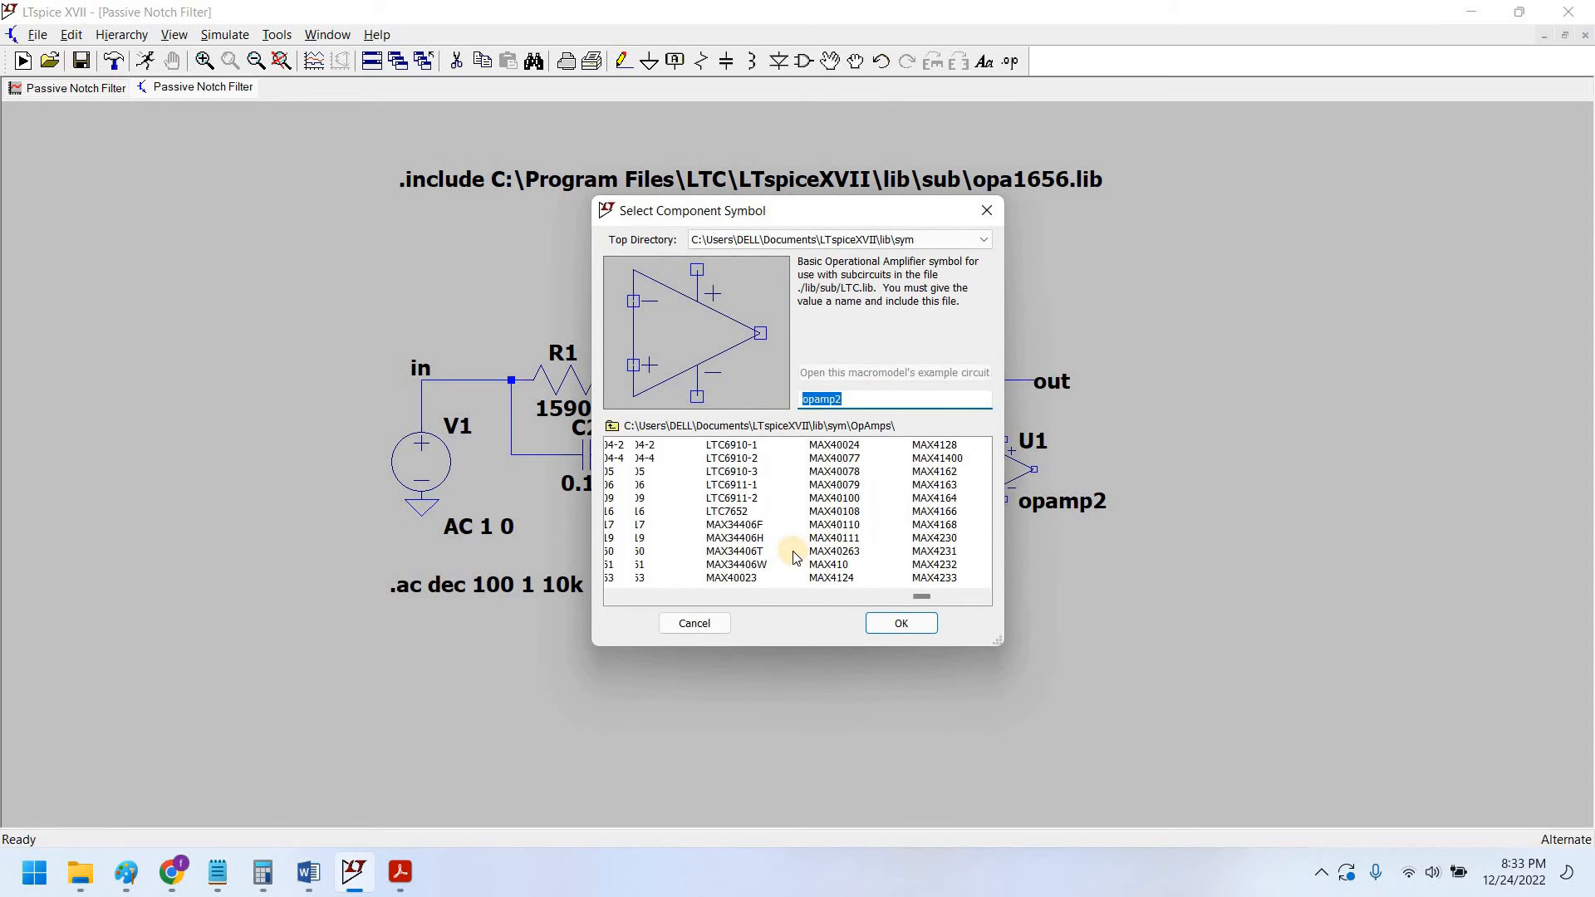
scroll(631, 569, up, 10)
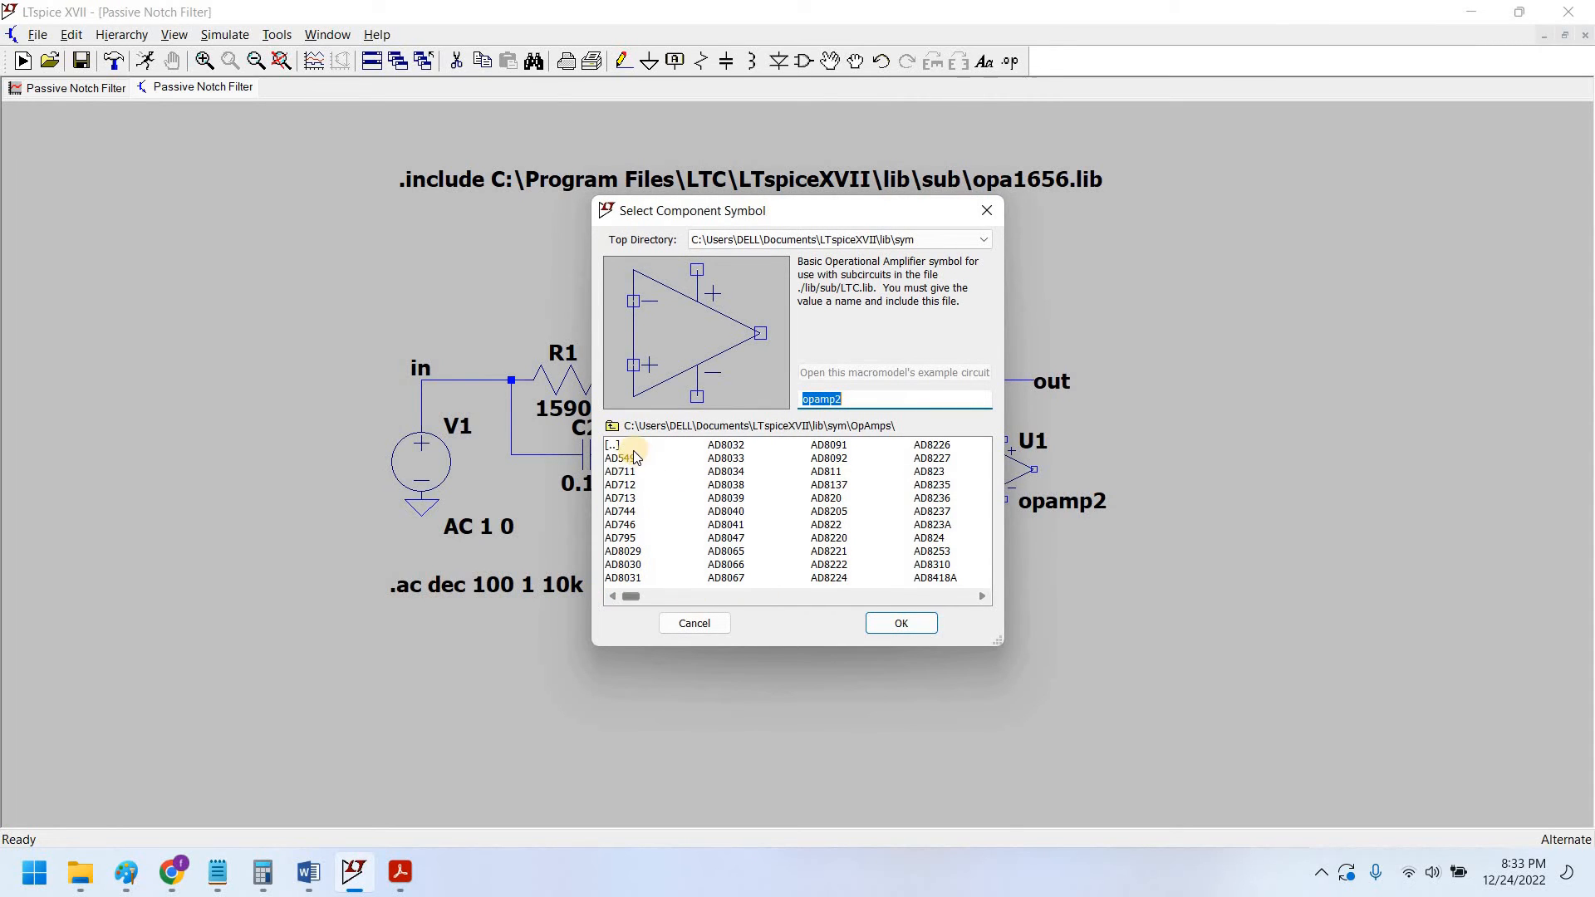
click(615, 445)
double_click(615, 444)
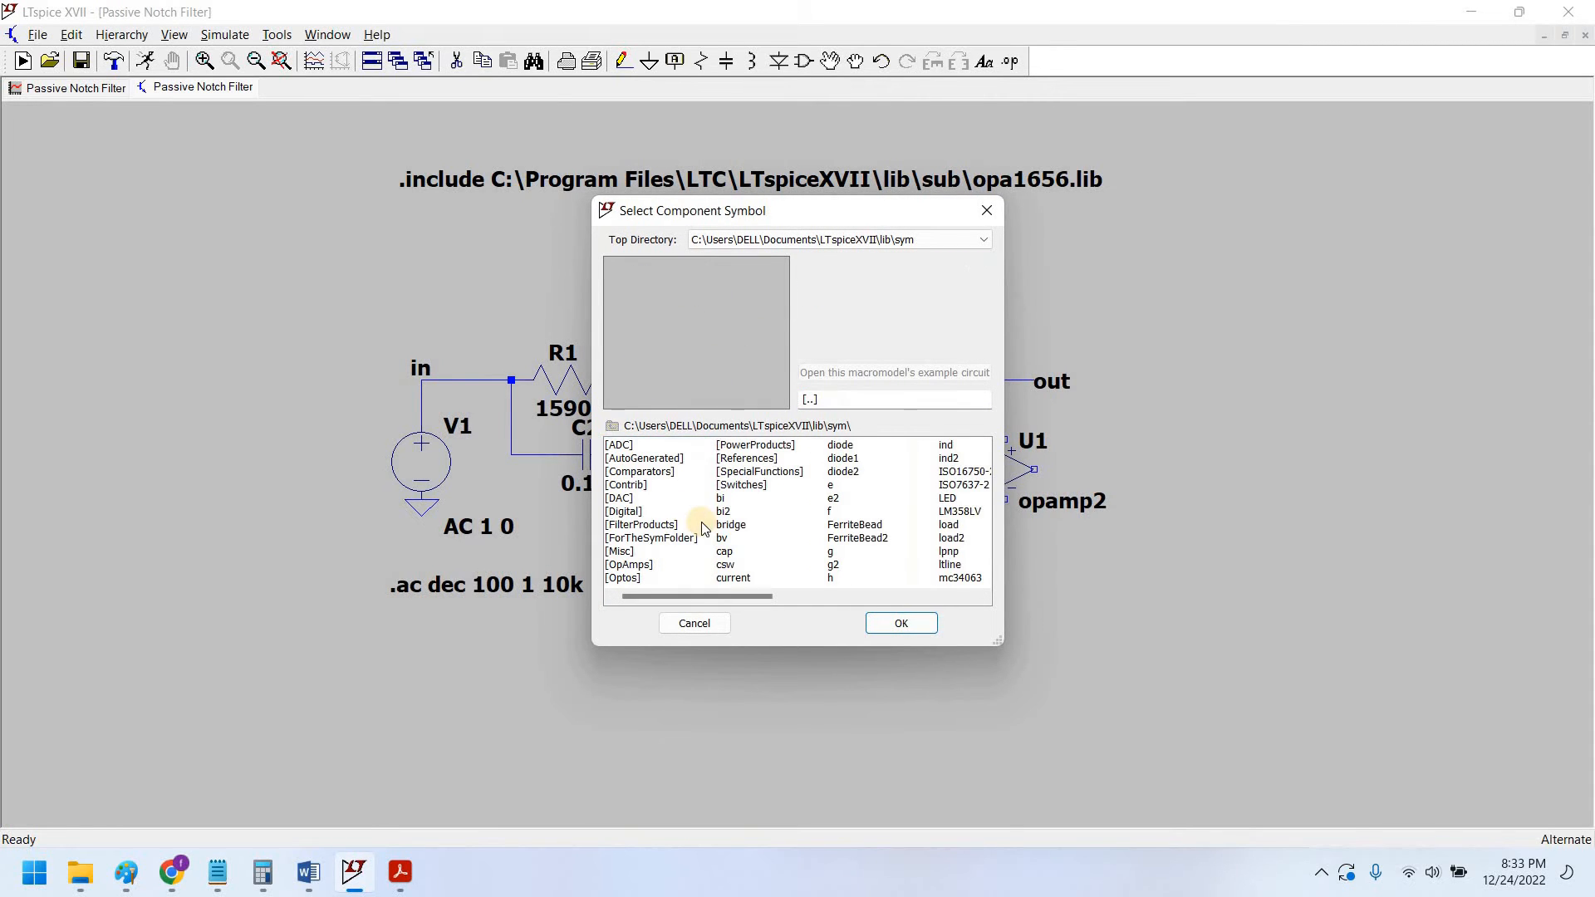
double_click(636, 551)
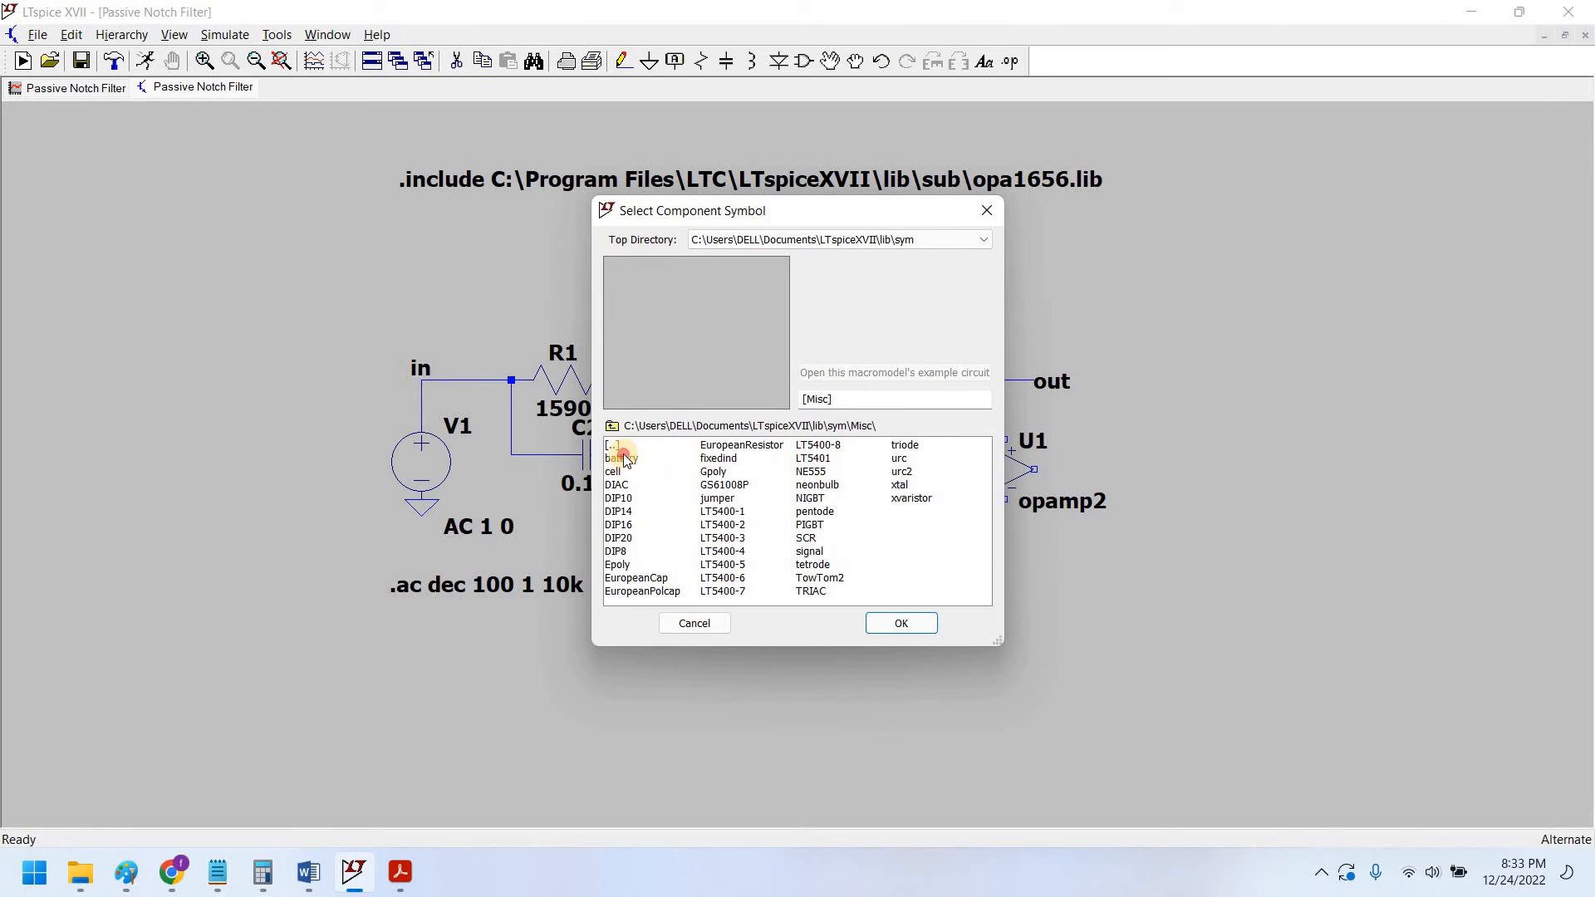
click(621, 458)
click(183, 368)
click(184, 496)
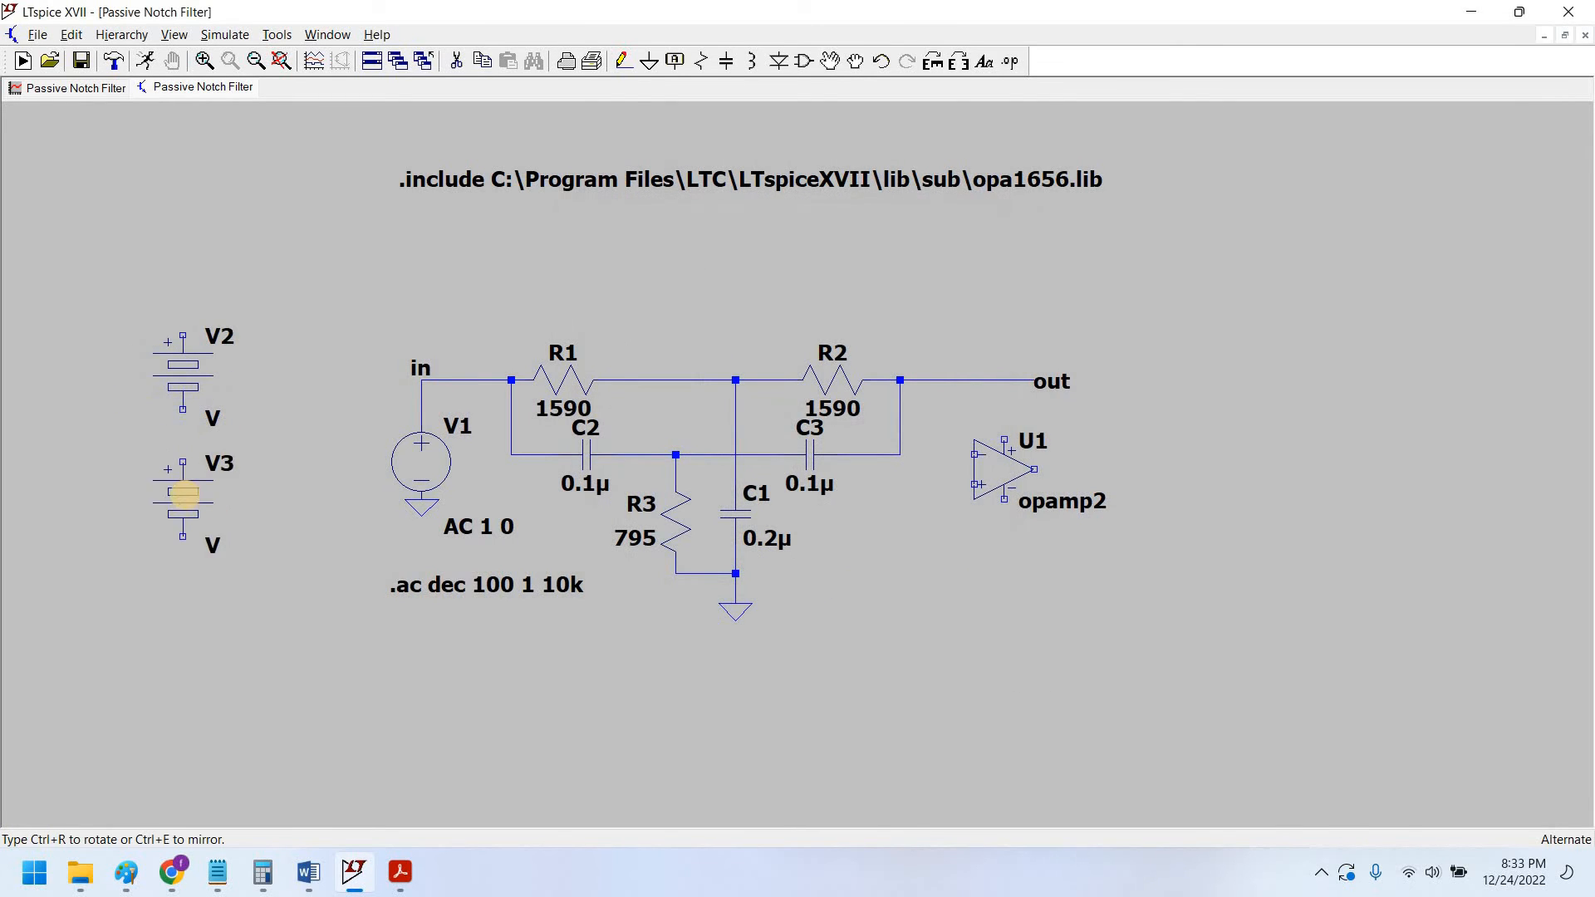
right_click(229, 491)
Step: Set the DC value of both batteries, V2 and V3, to 15 V
right_click(203, 364)
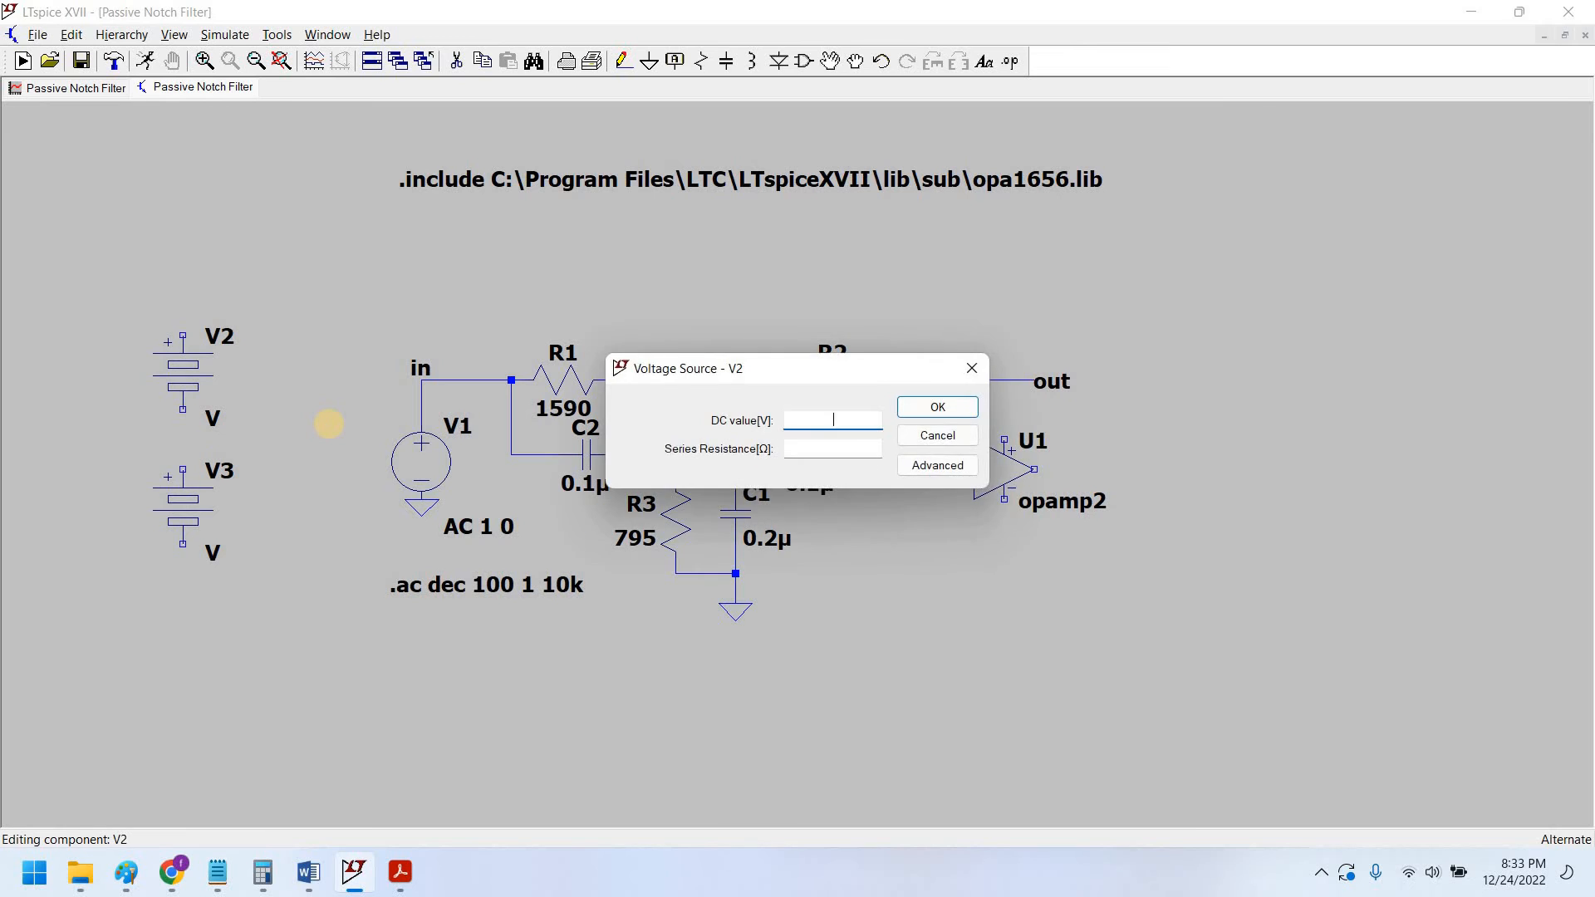
text(15)
key(Return)
right_click(218, 510)
key(Return)
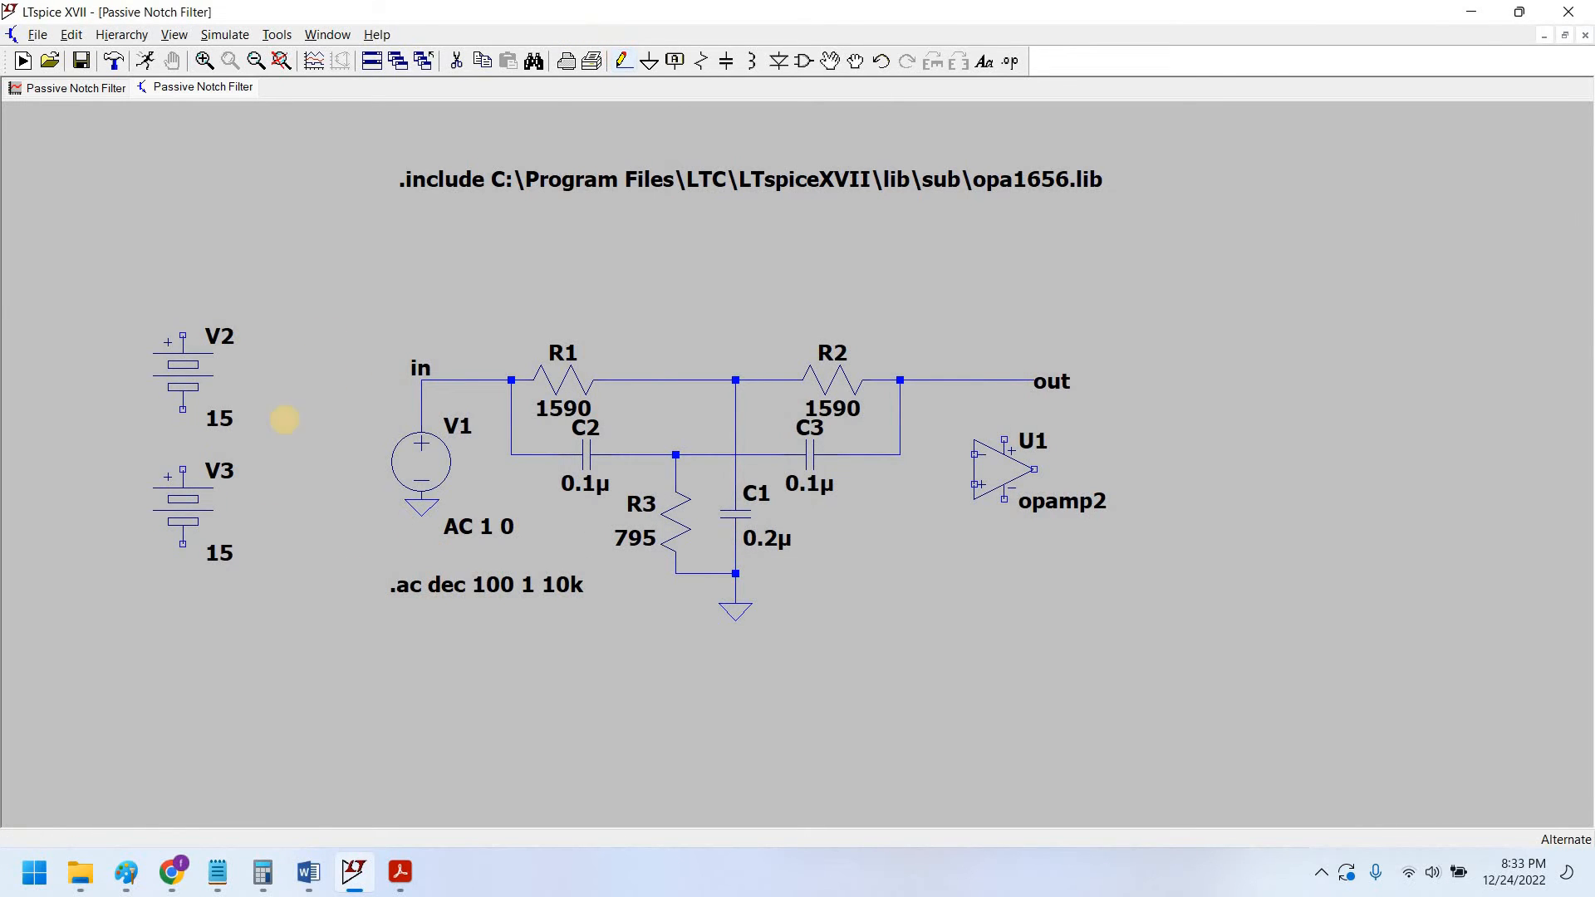
Step: Wire V2's negative terminal to V3's positive terminal, and add a short stub leading left from the midpoint of that wire
key(F3)
click(183, 470)
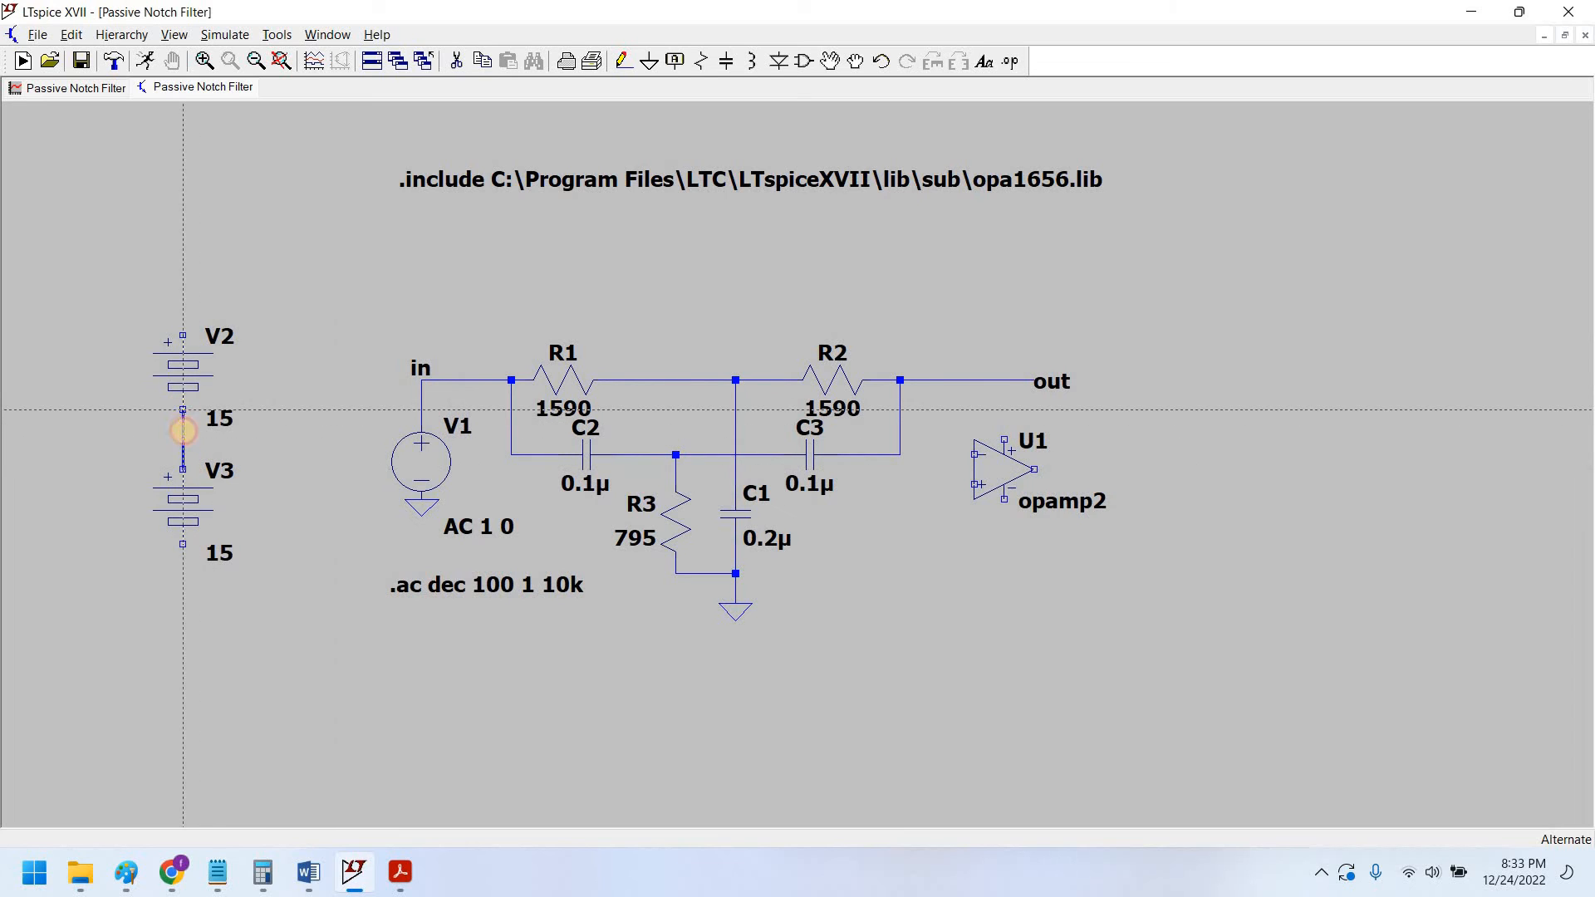
click(183, 410)
click(183, 429)
click(153, 430)
right_click(153, 431)
key(Escape)
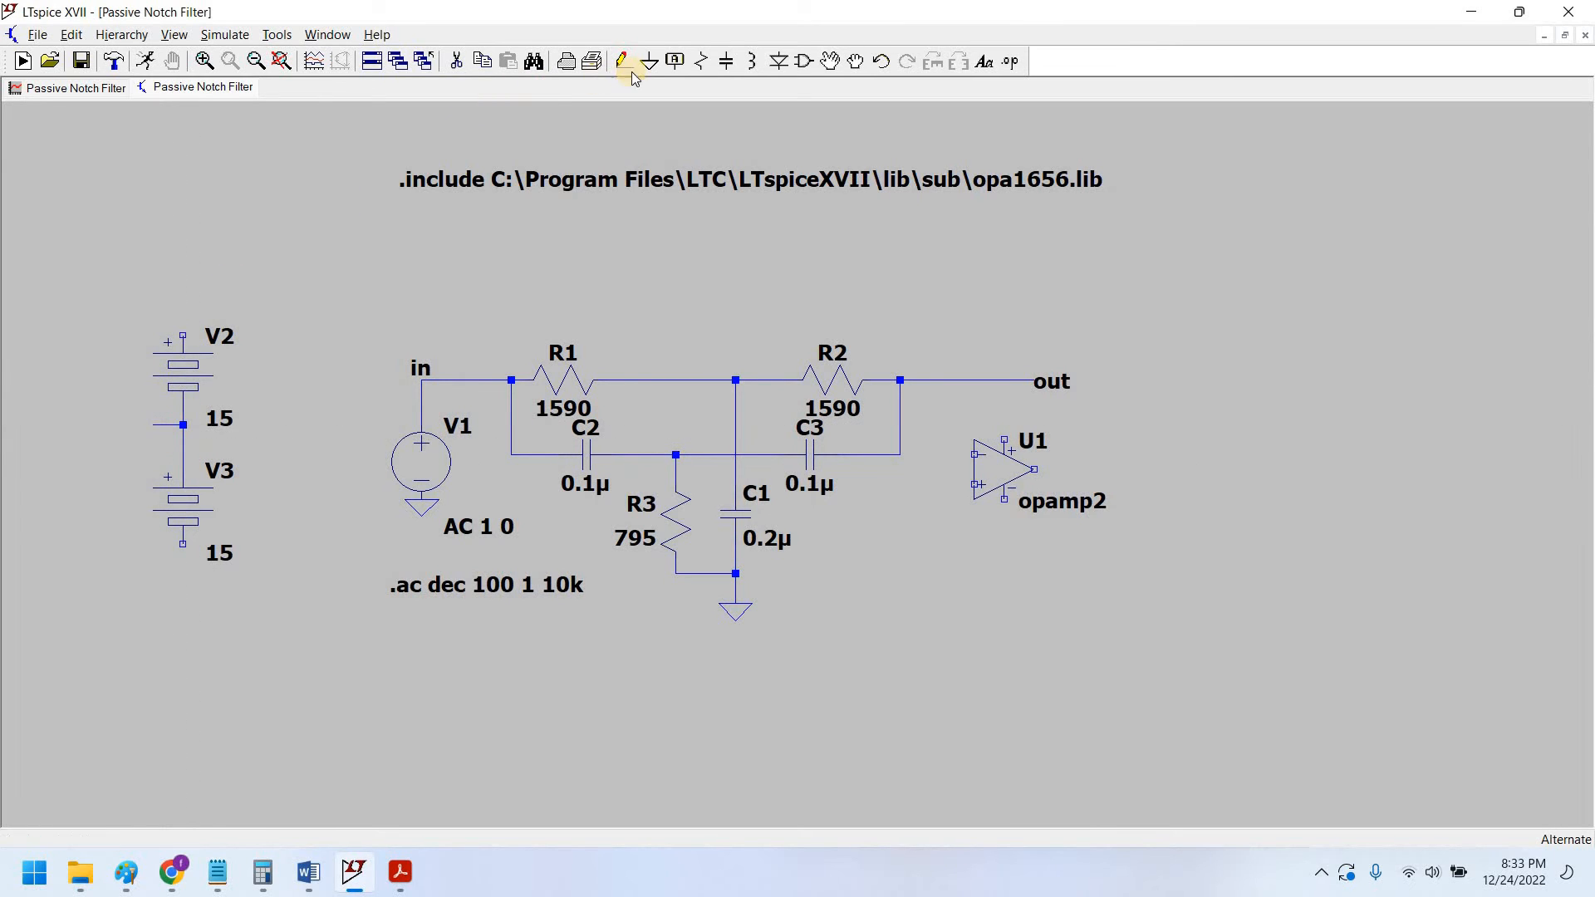
Step: Place a net label vcc, oriented vertically, on V2's positive terminal
click(777, 61)
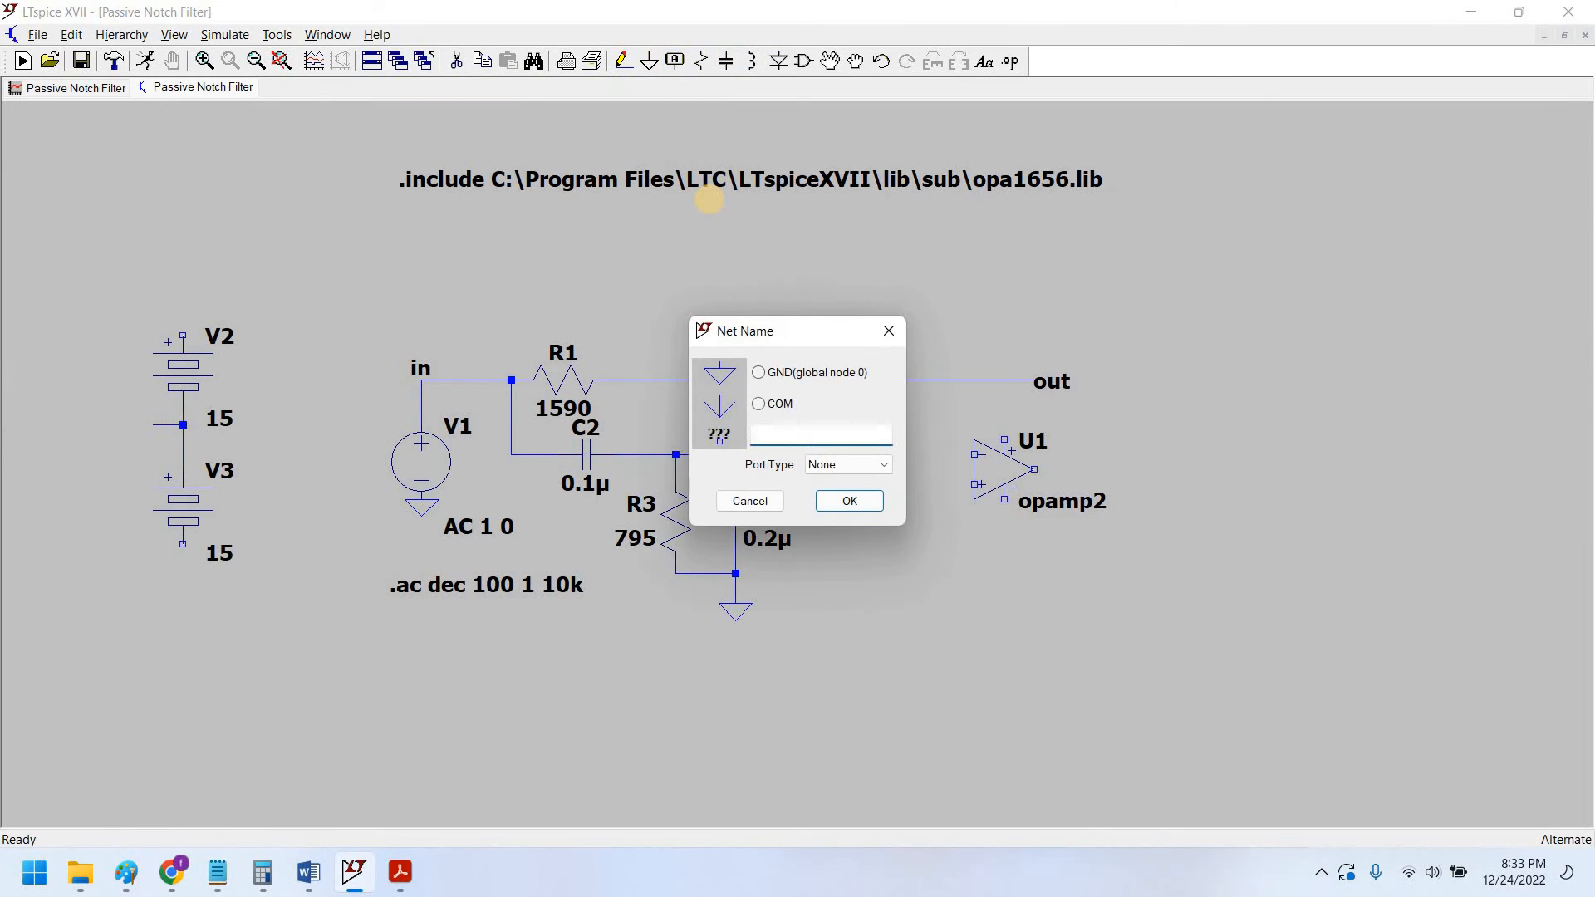
text(vcc)
key(Return)
click(182, 334)
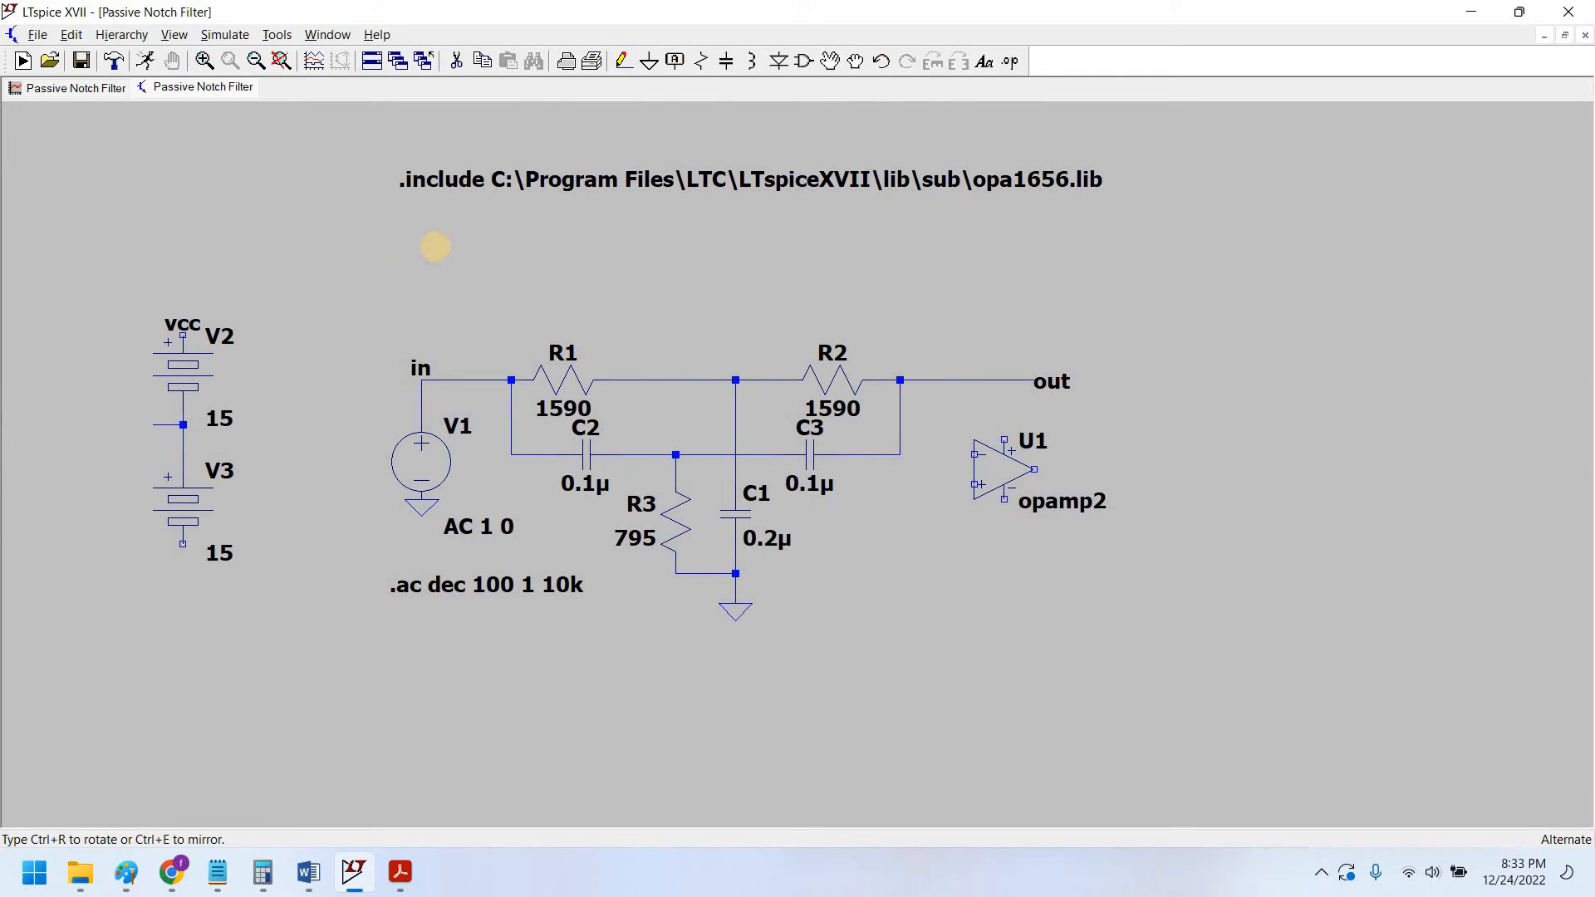
key(Escape)
Step: Place a net label vee on V3's negative terminal and orient it vertically below the battery
click(682, 63)
text(vee)
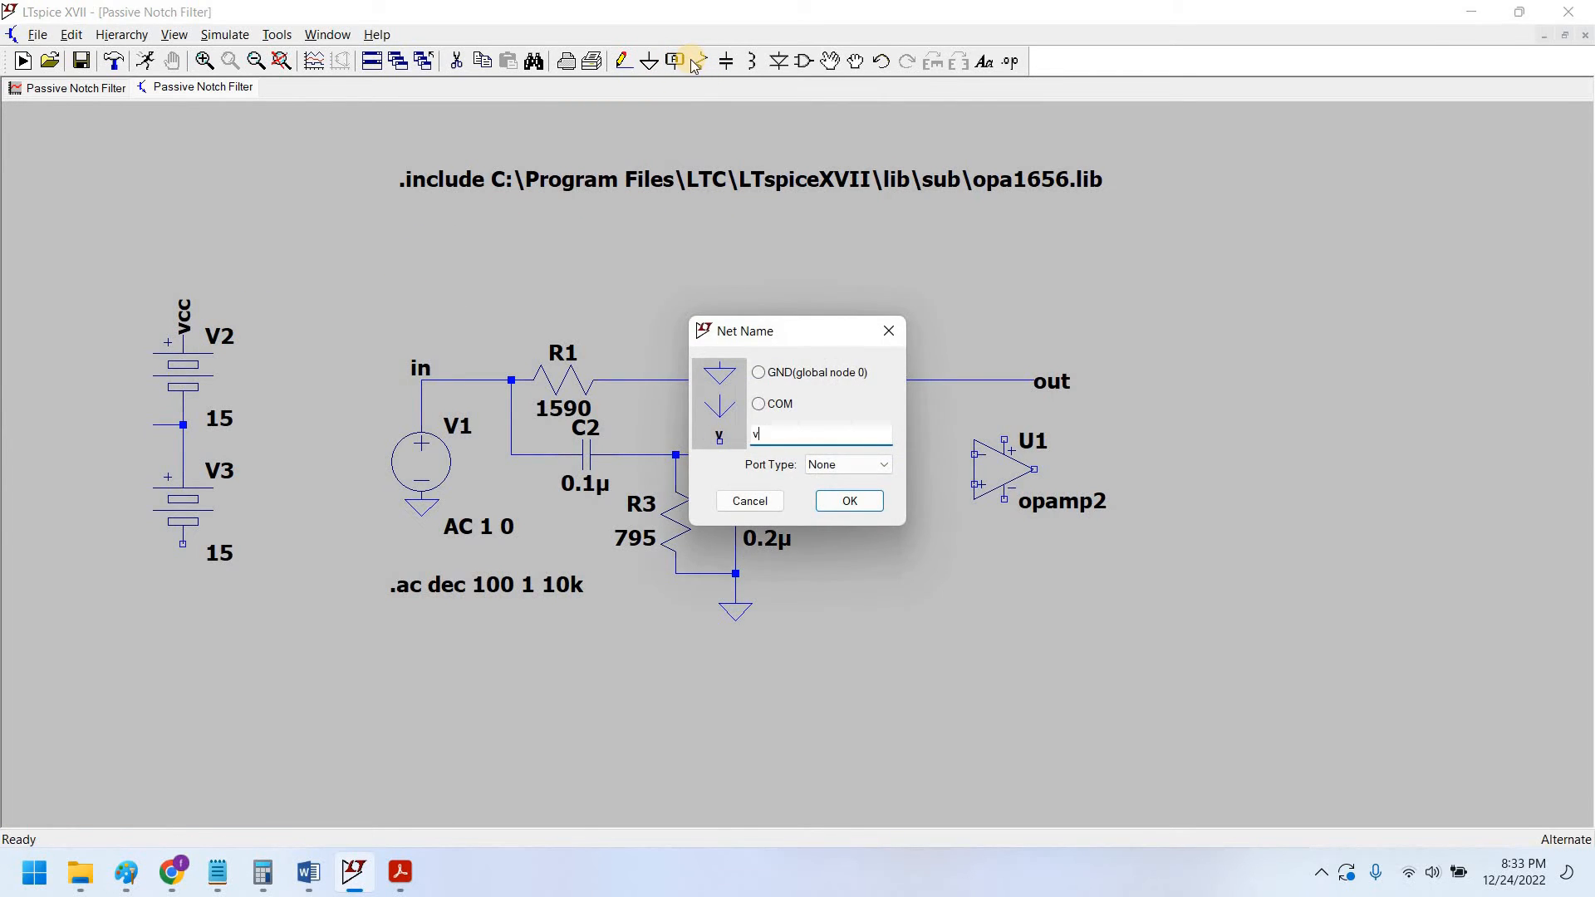
key(Return)
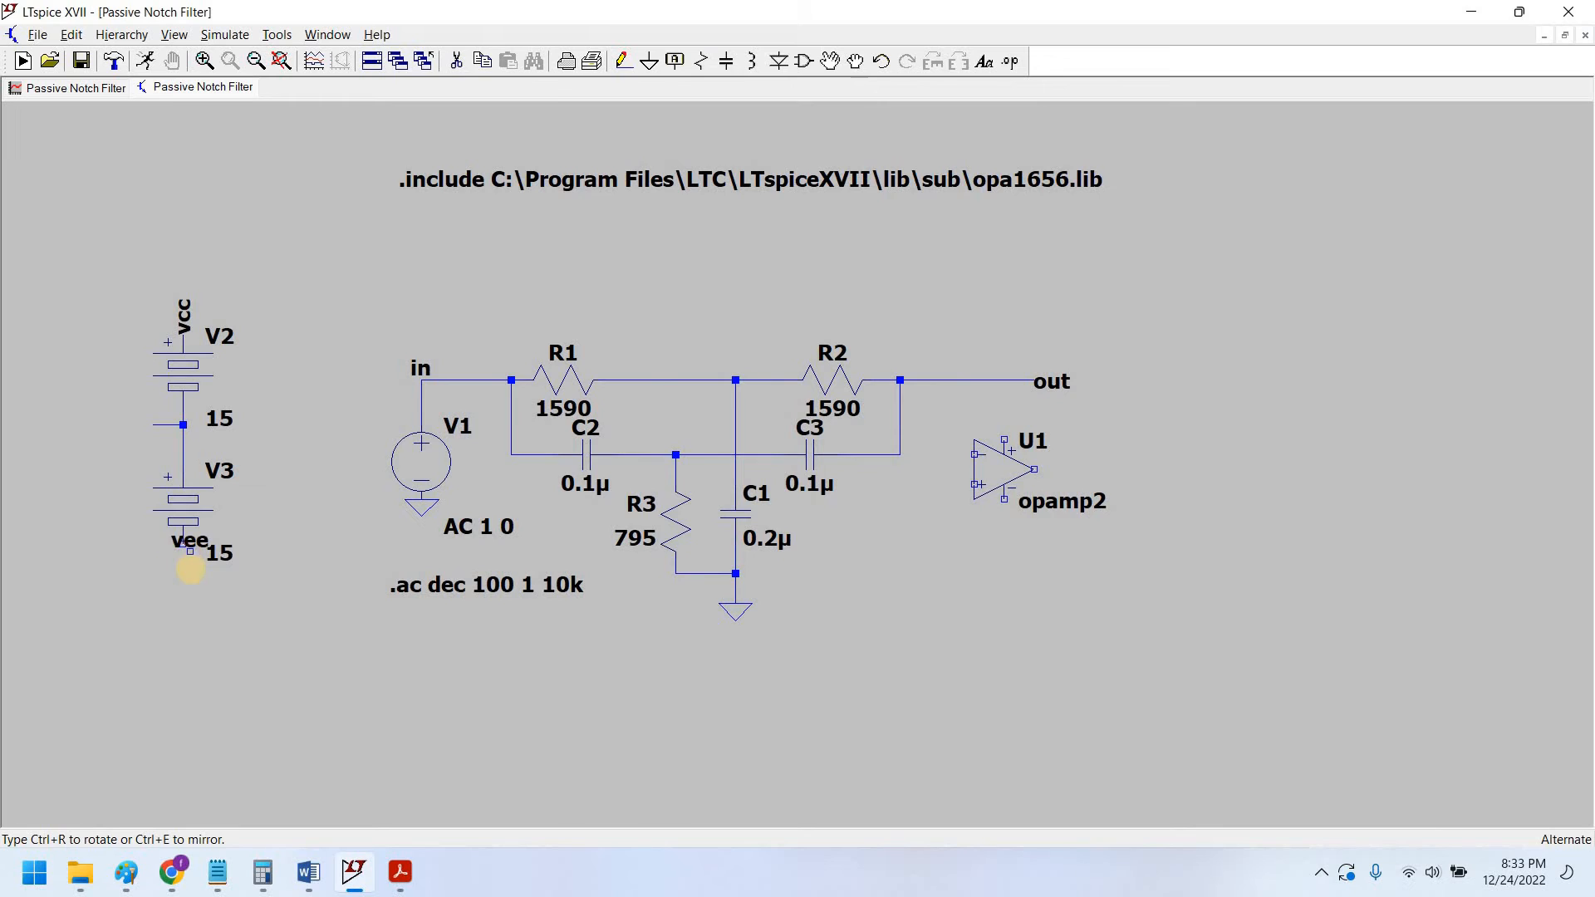
click(183, 545)
key(Escape)
click(879, 63)
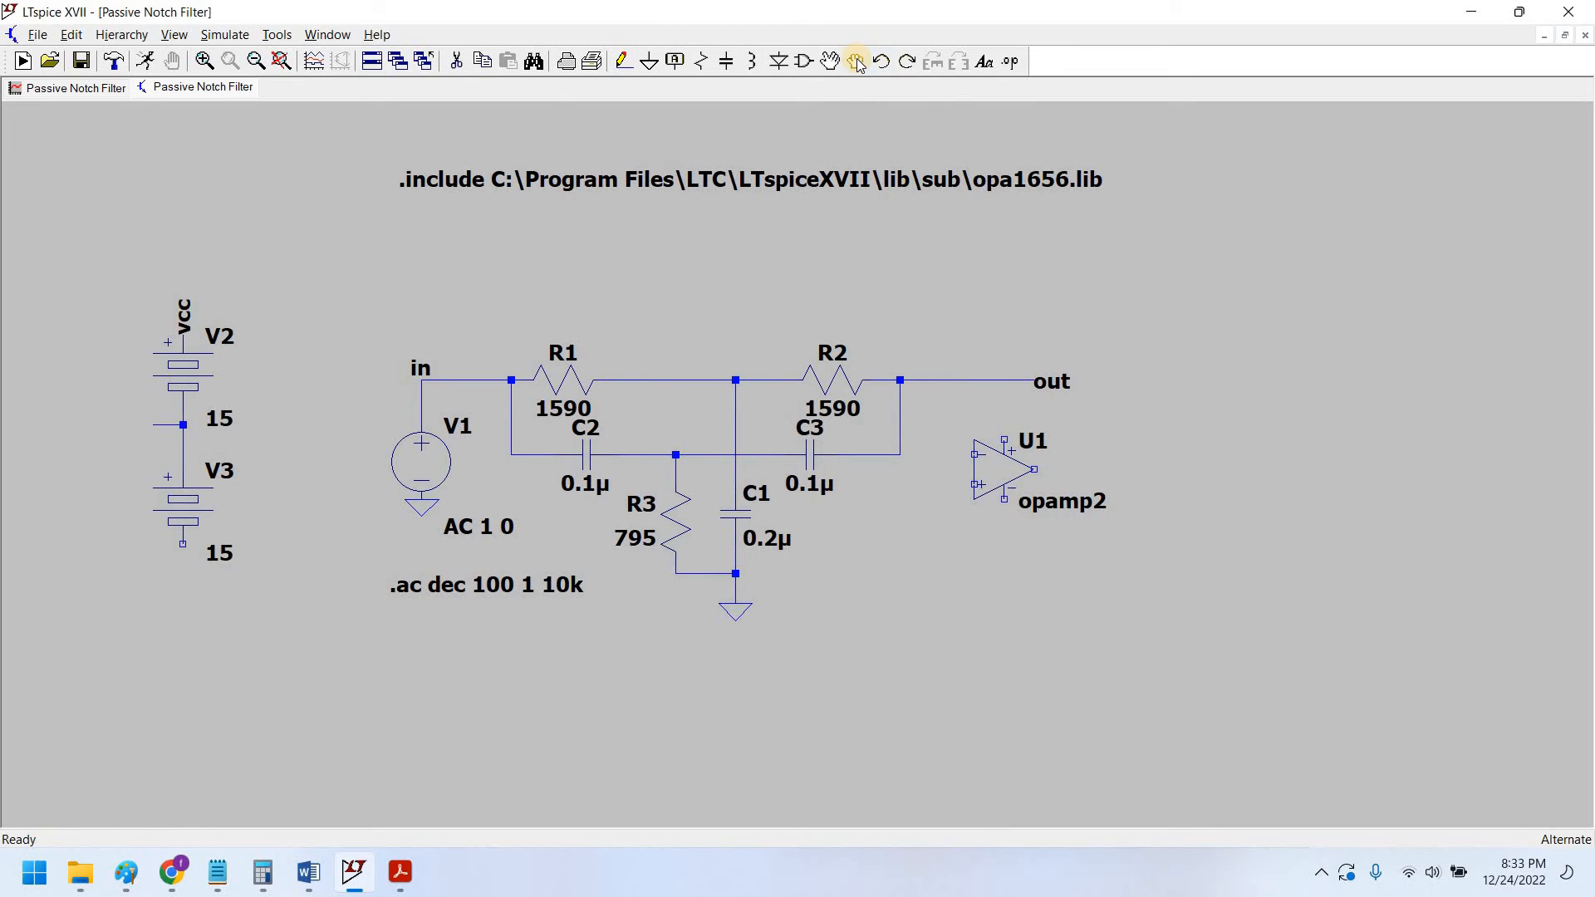
click(907, 62)
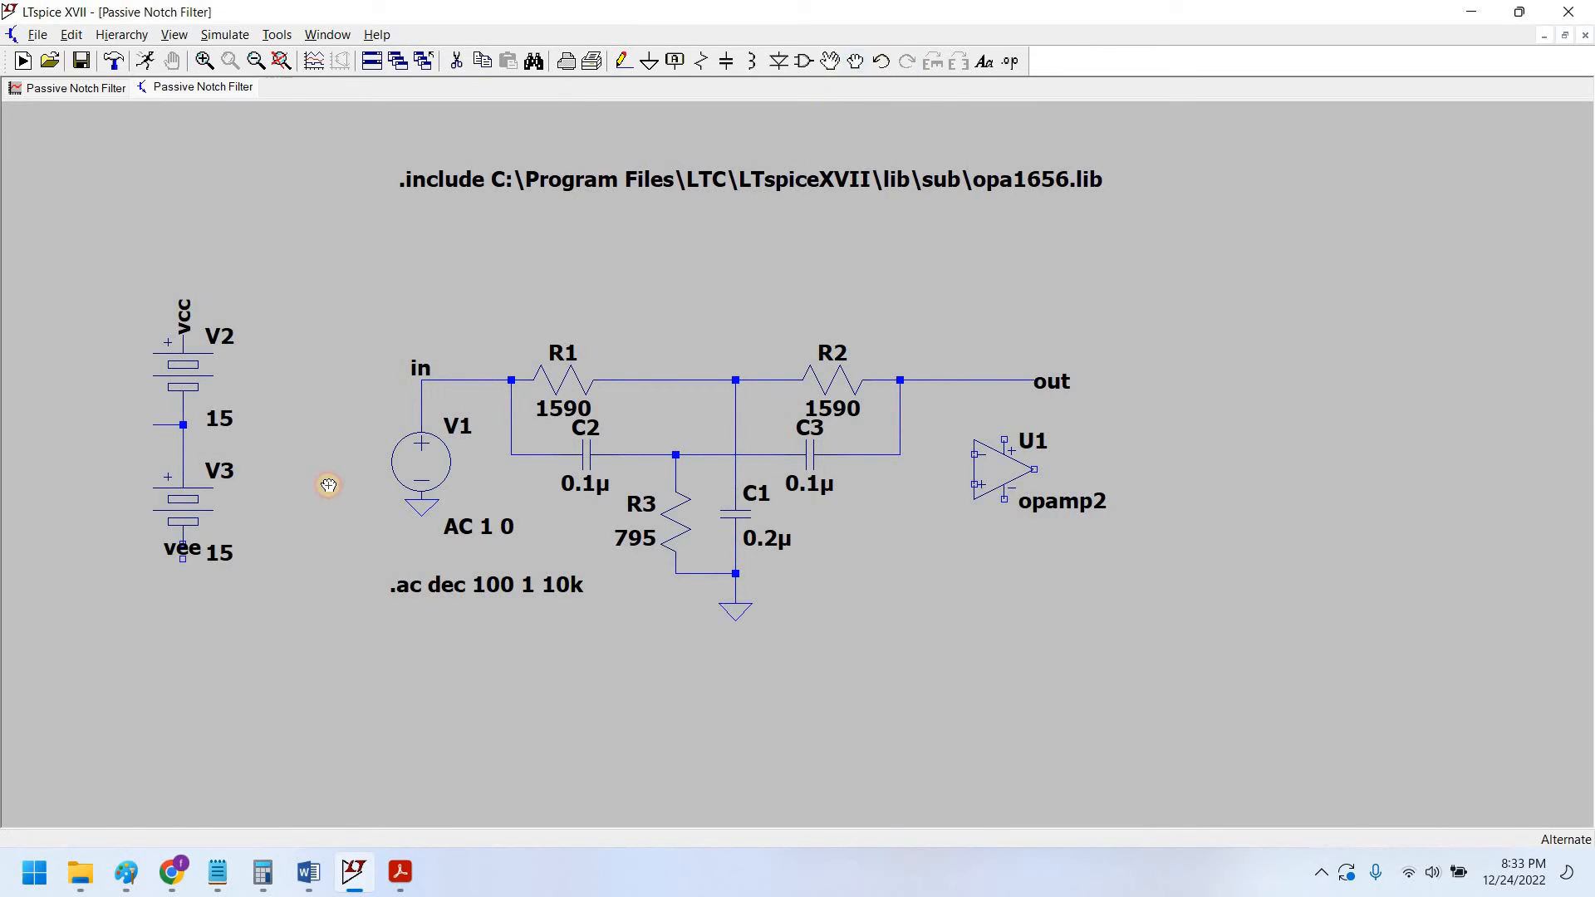
click(175, 561)
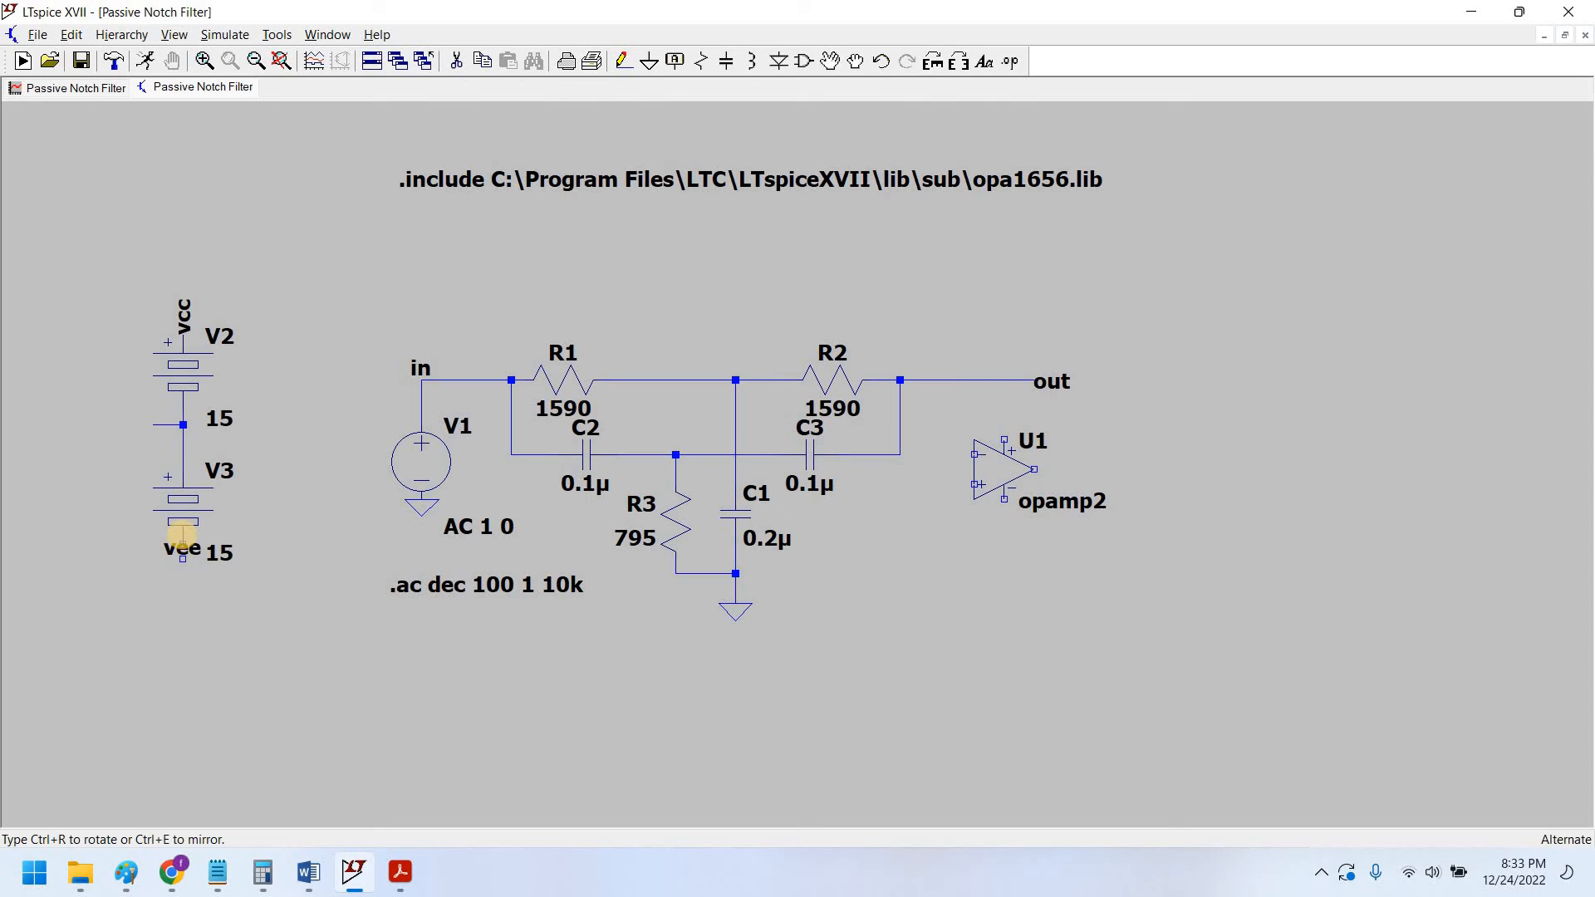
click(183, 541)
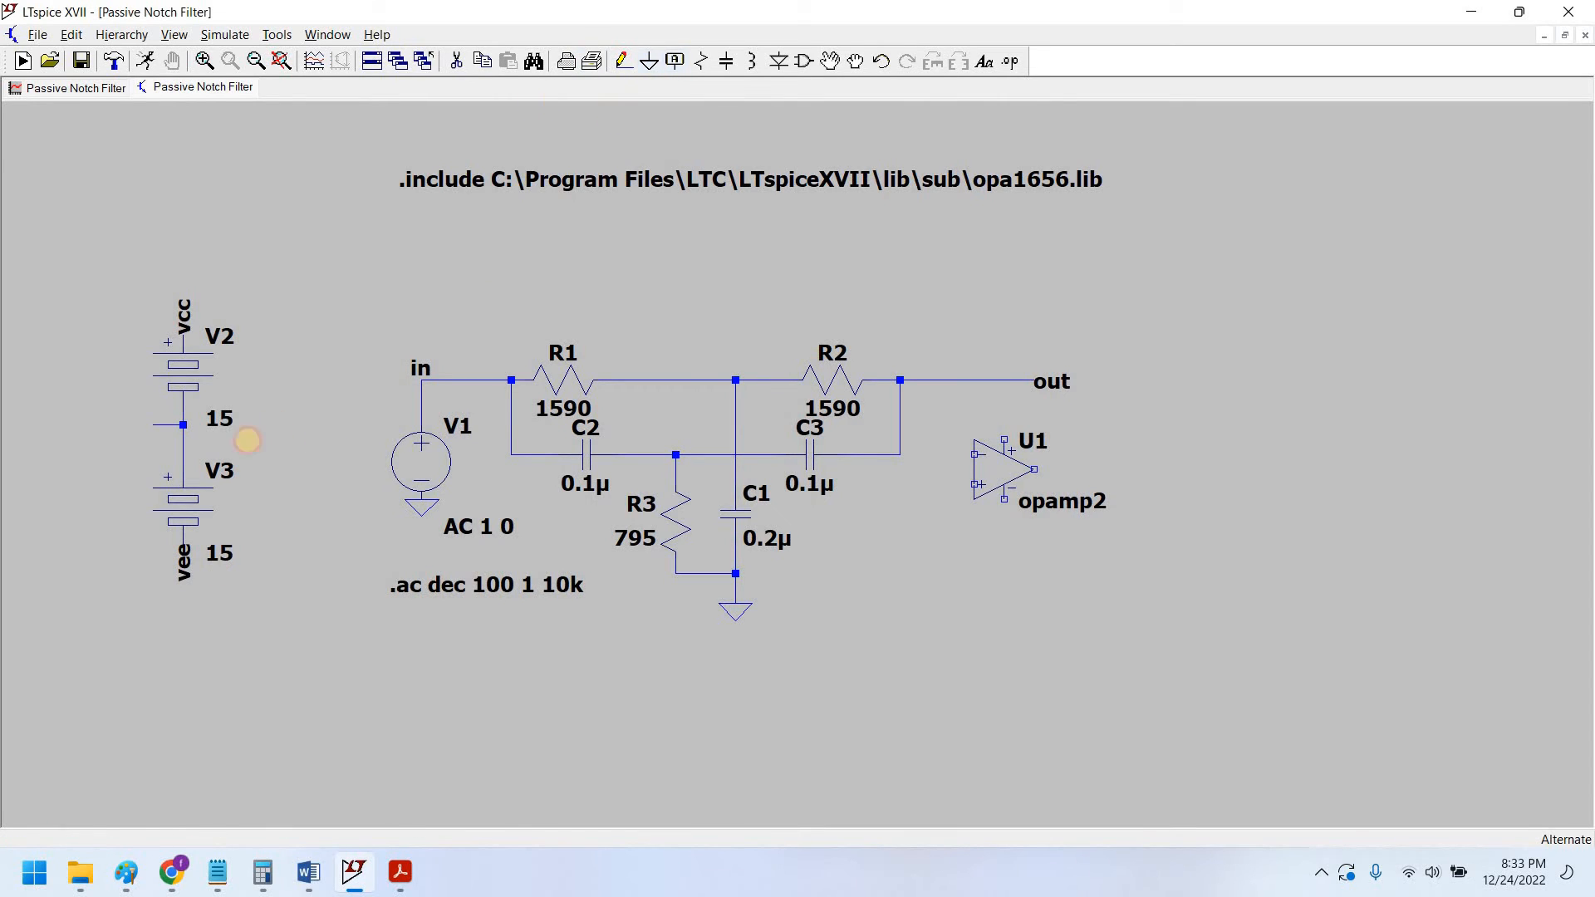
Step: Place a ground symbol, rotated to point left, on the end of the stub between the two batteries
key(g)
key(ctrl+r)
click(153, 425)
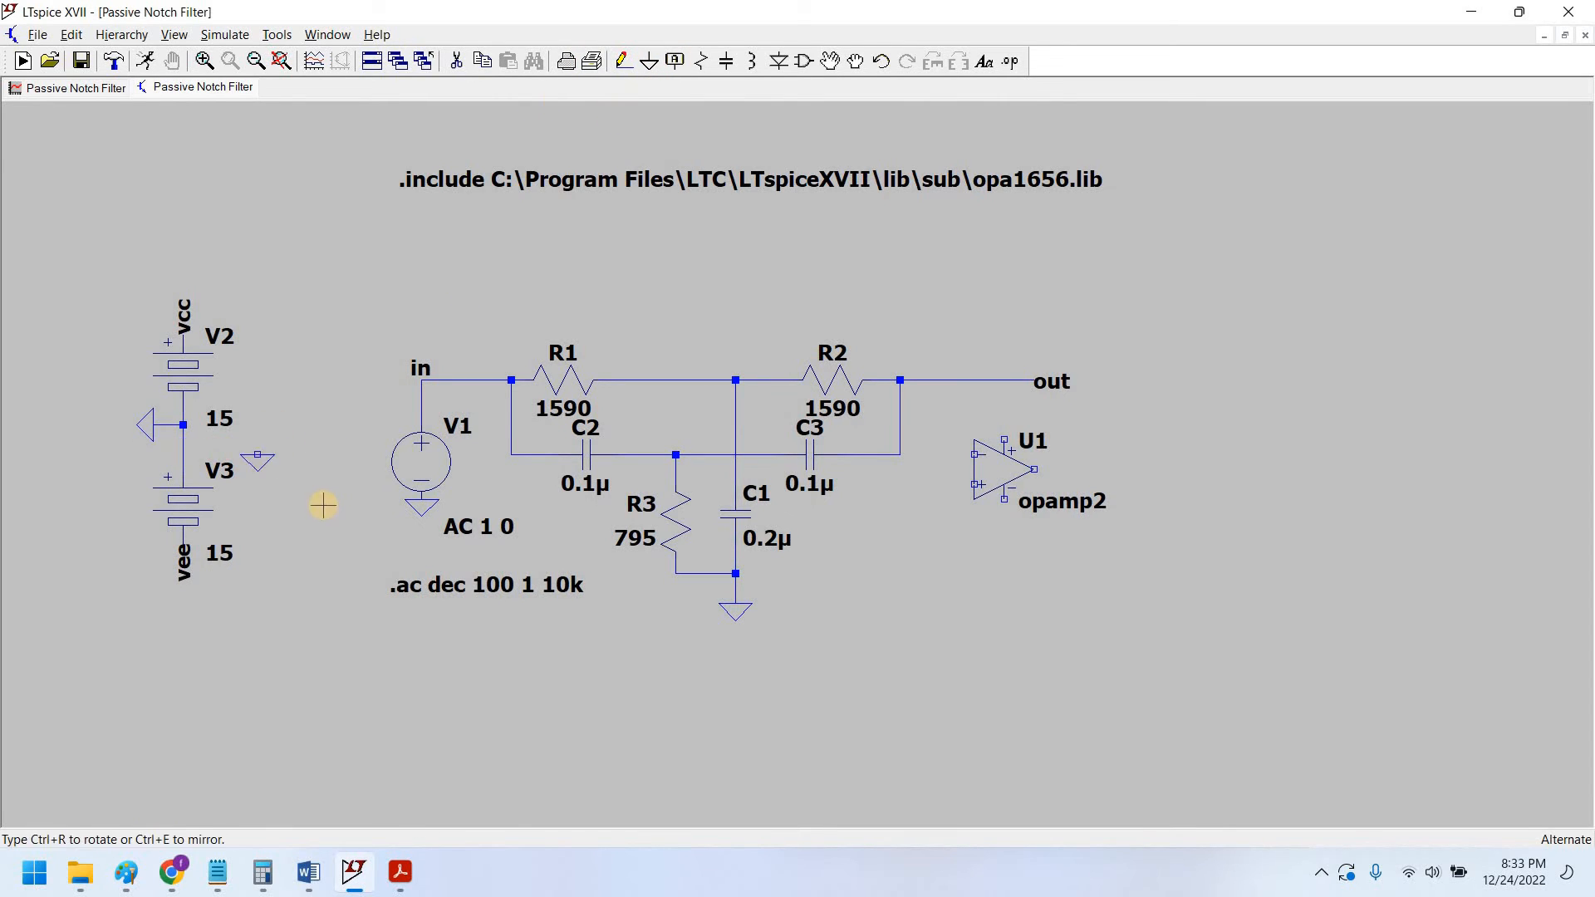
key(Escape)
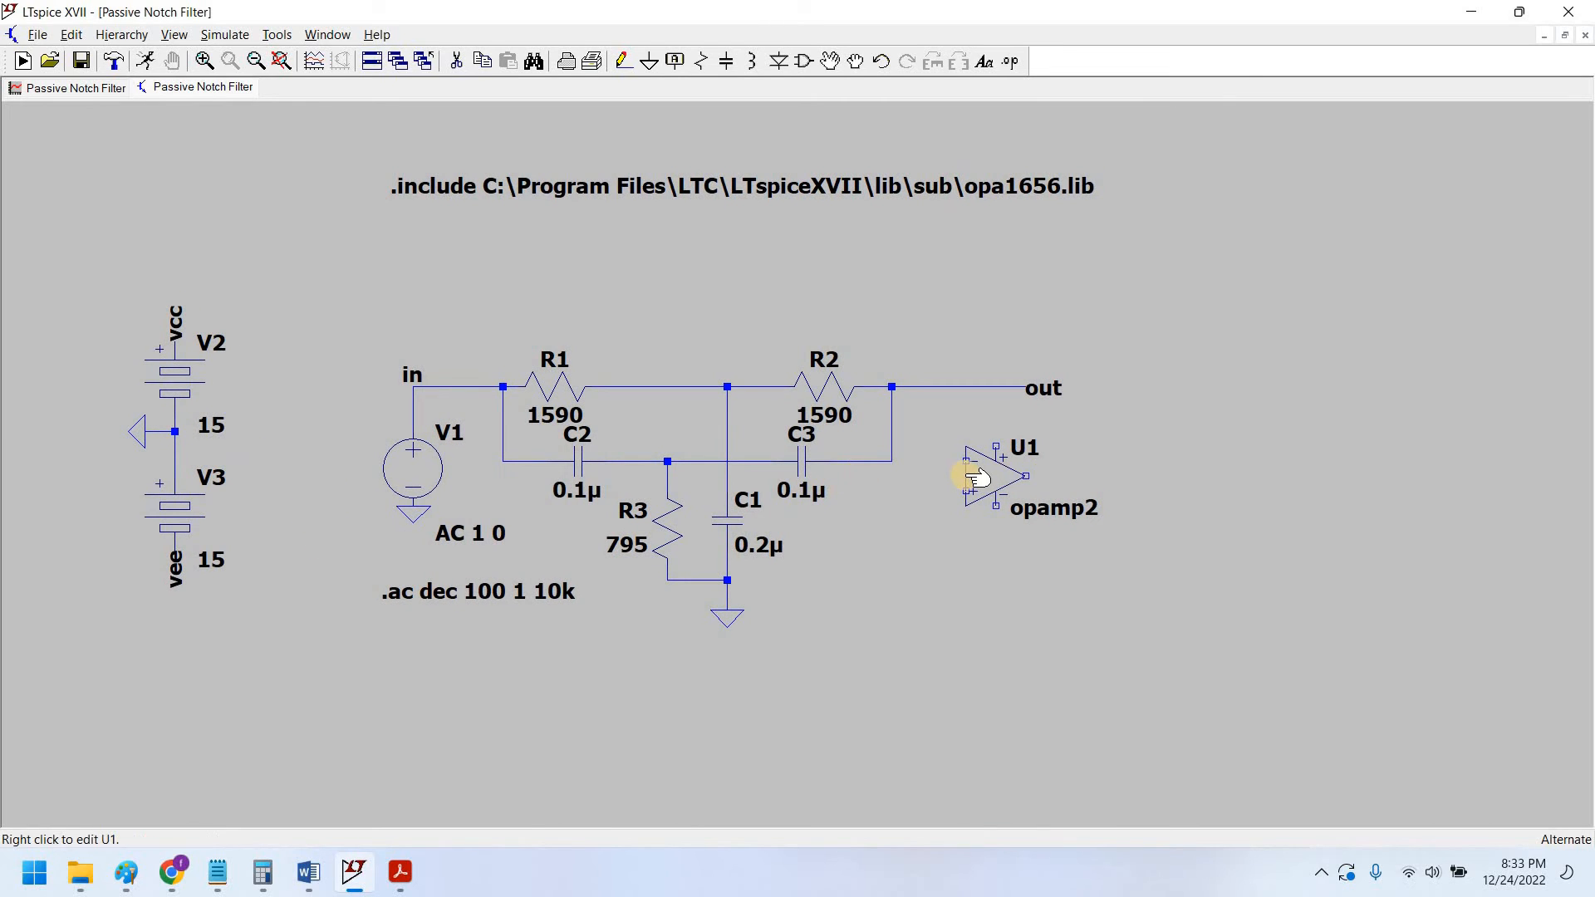
Step: Set the Value attribute of op-amp U1 to opa1656, and recheck its component attributes
right_click(984, 478)
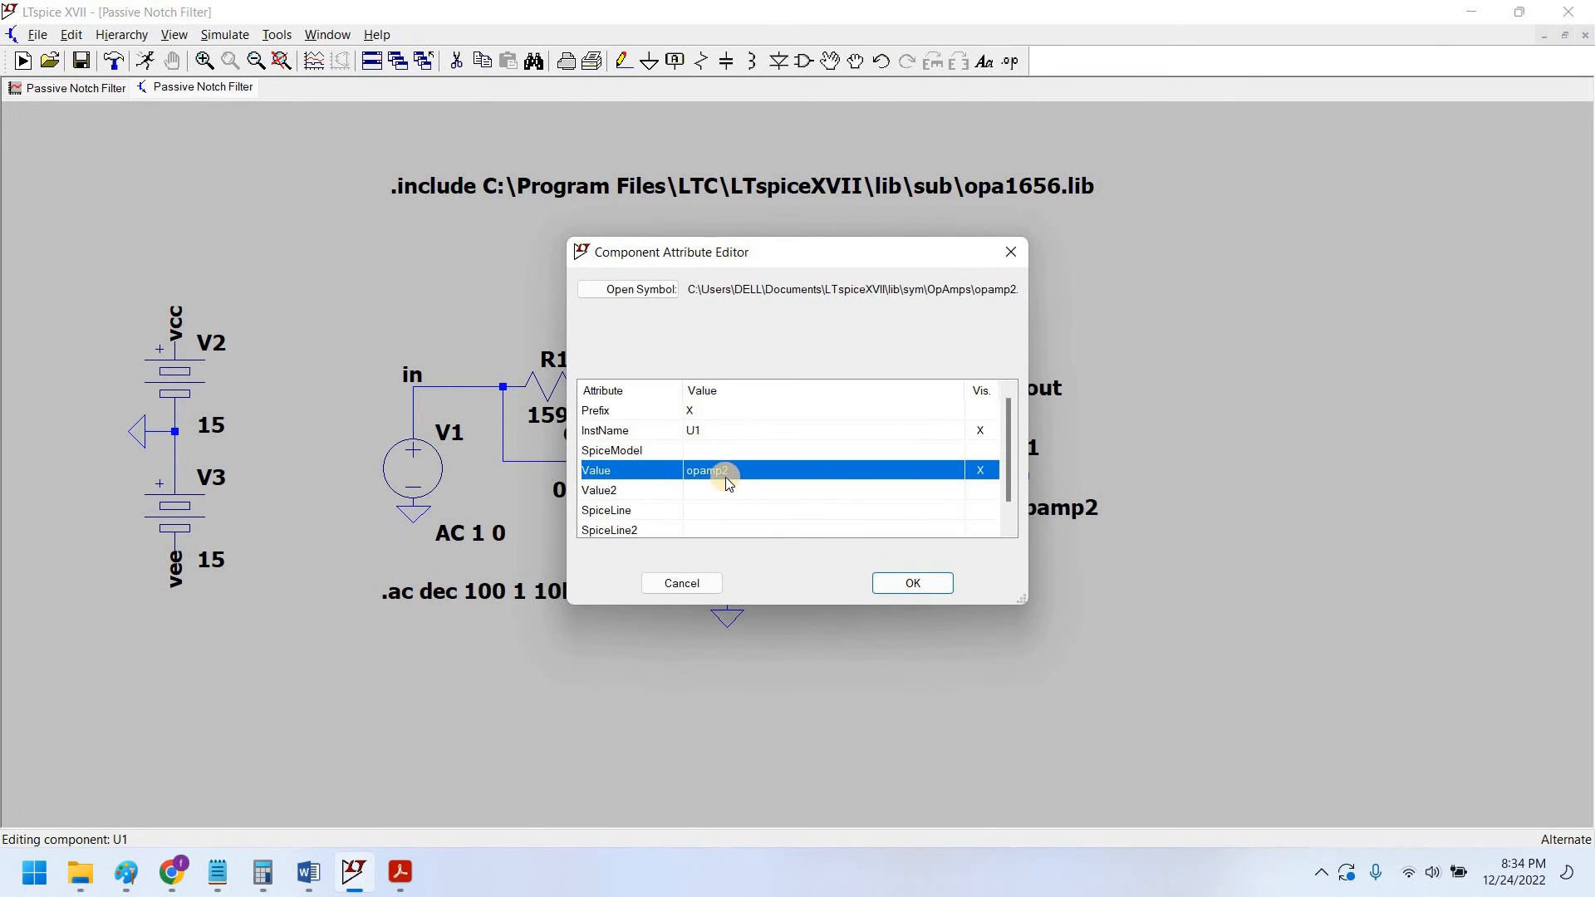
click(792, 465)
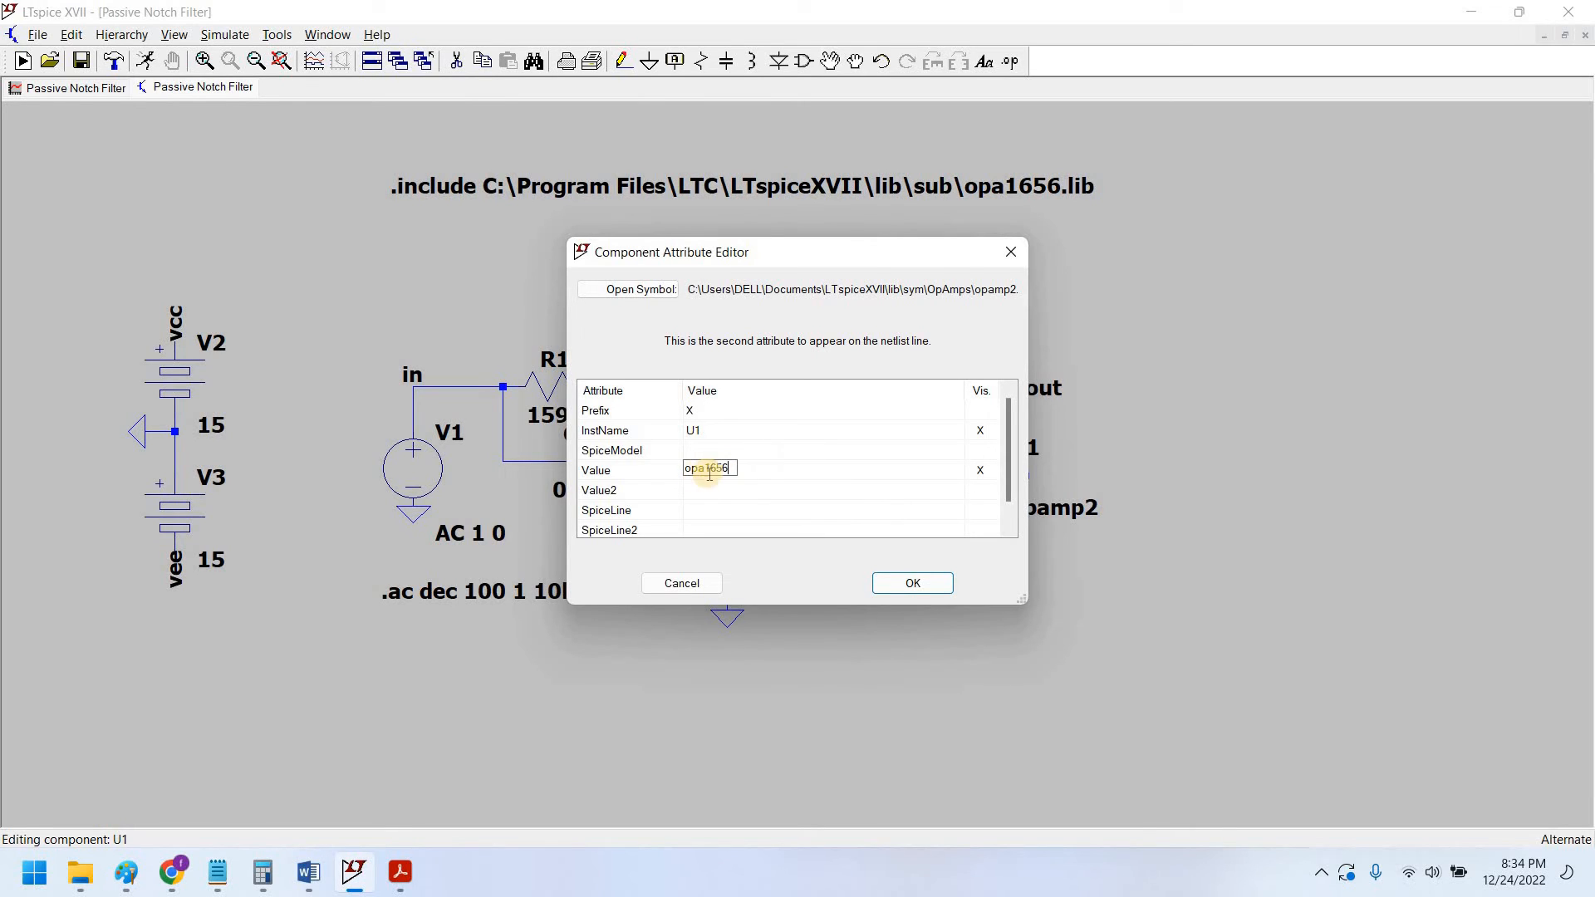
click(913, 585)
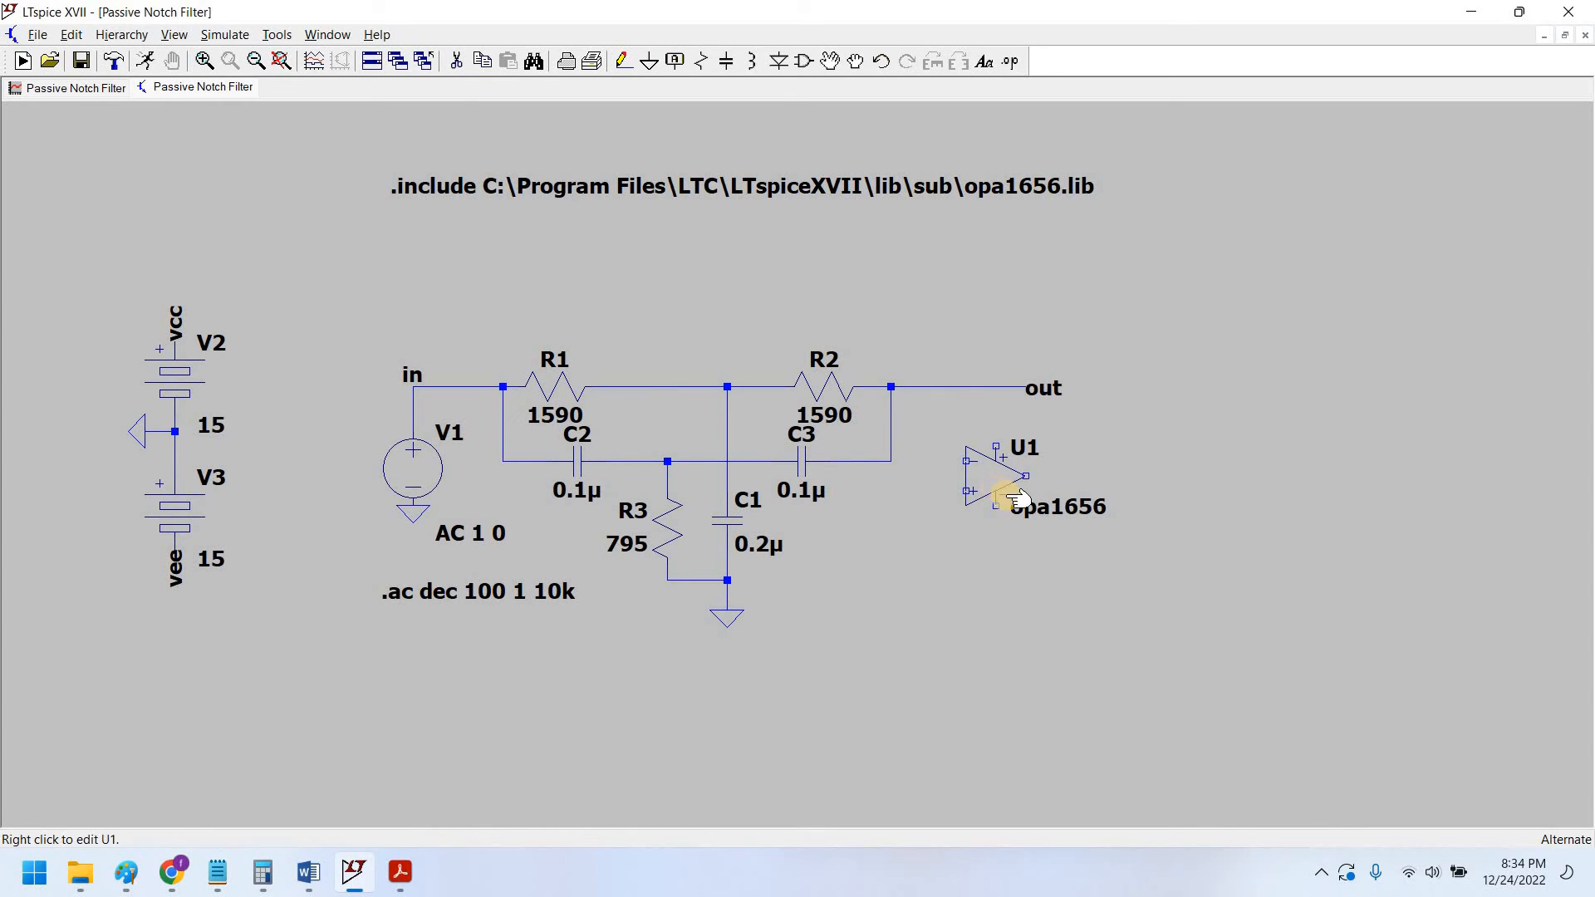
right_click(985, 480)
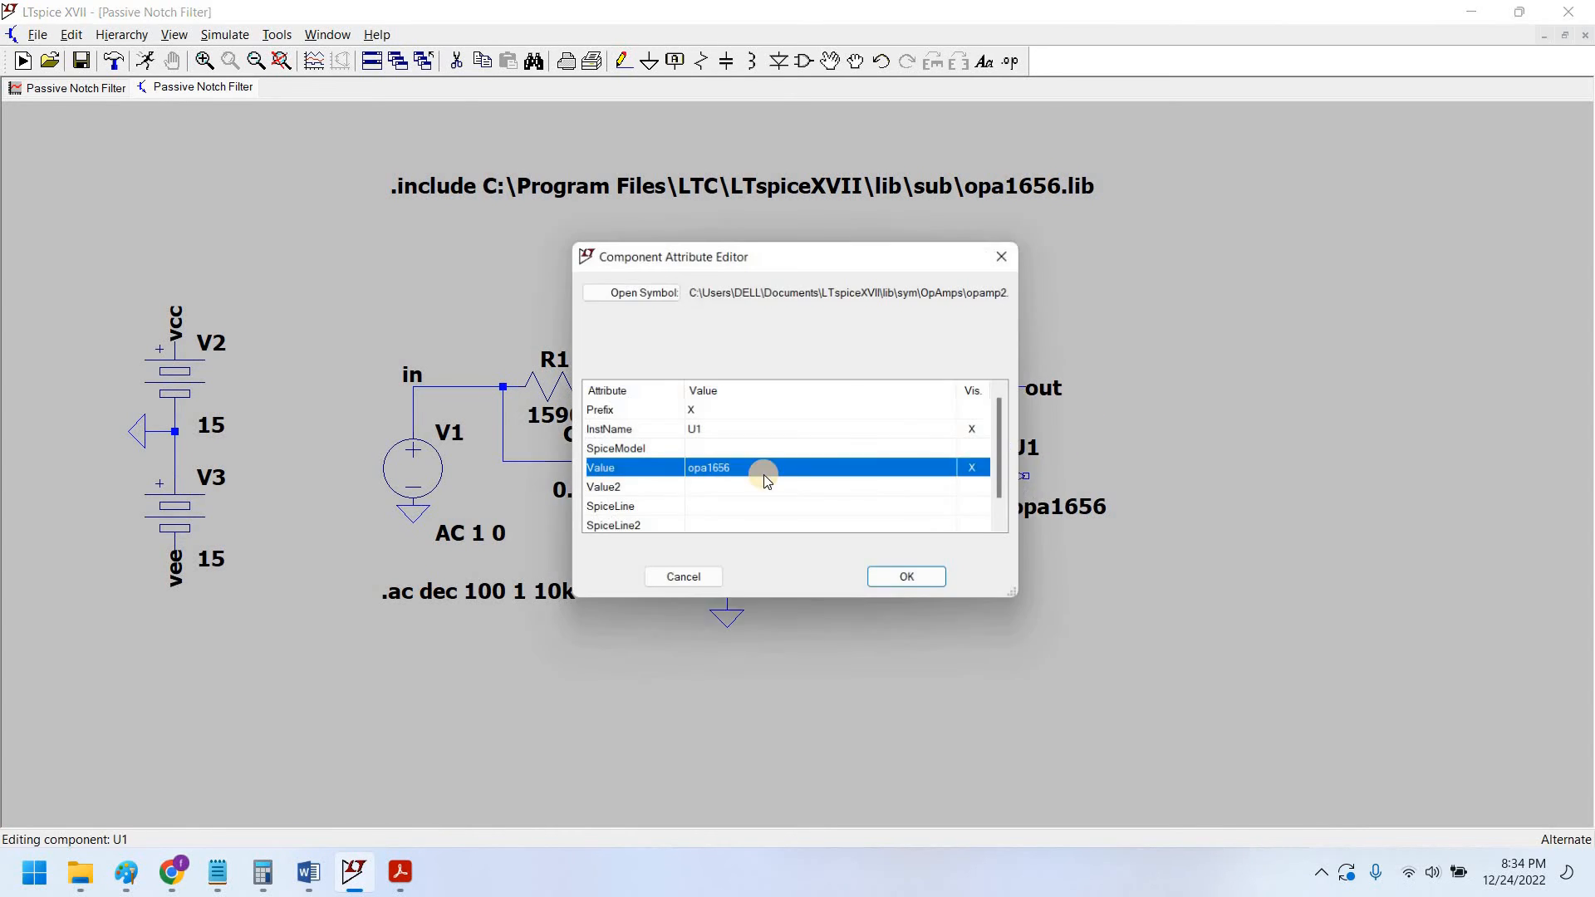
click(684, 576)
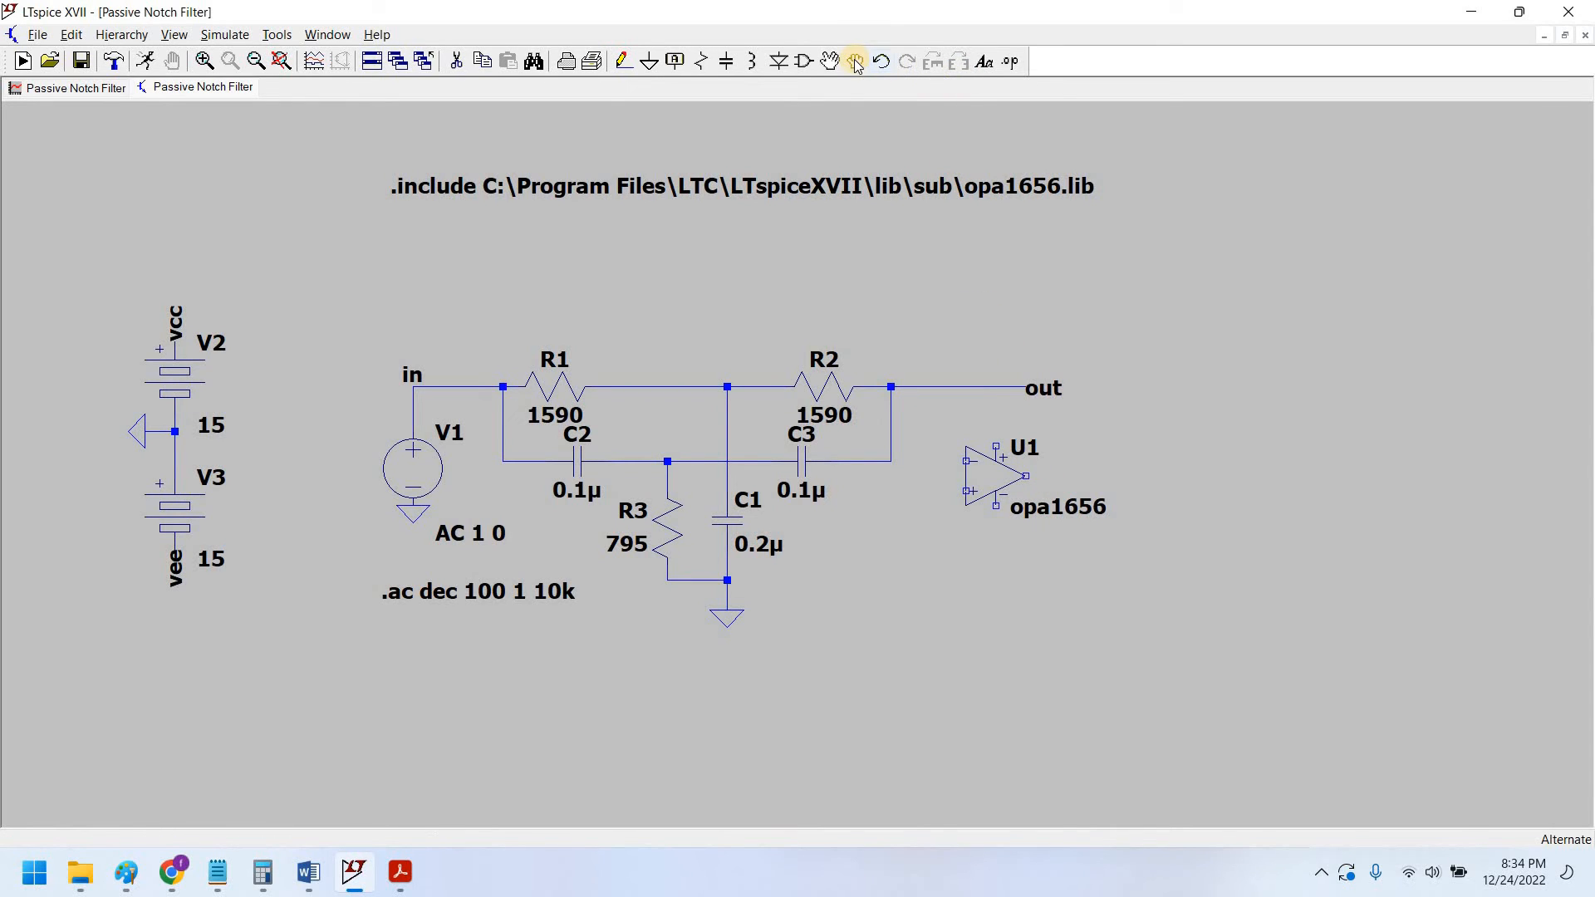
Step: Delete the wire leading to out, and move op-amp U1 and the out label to the right of the R2–C3 junction
click(968, 392)
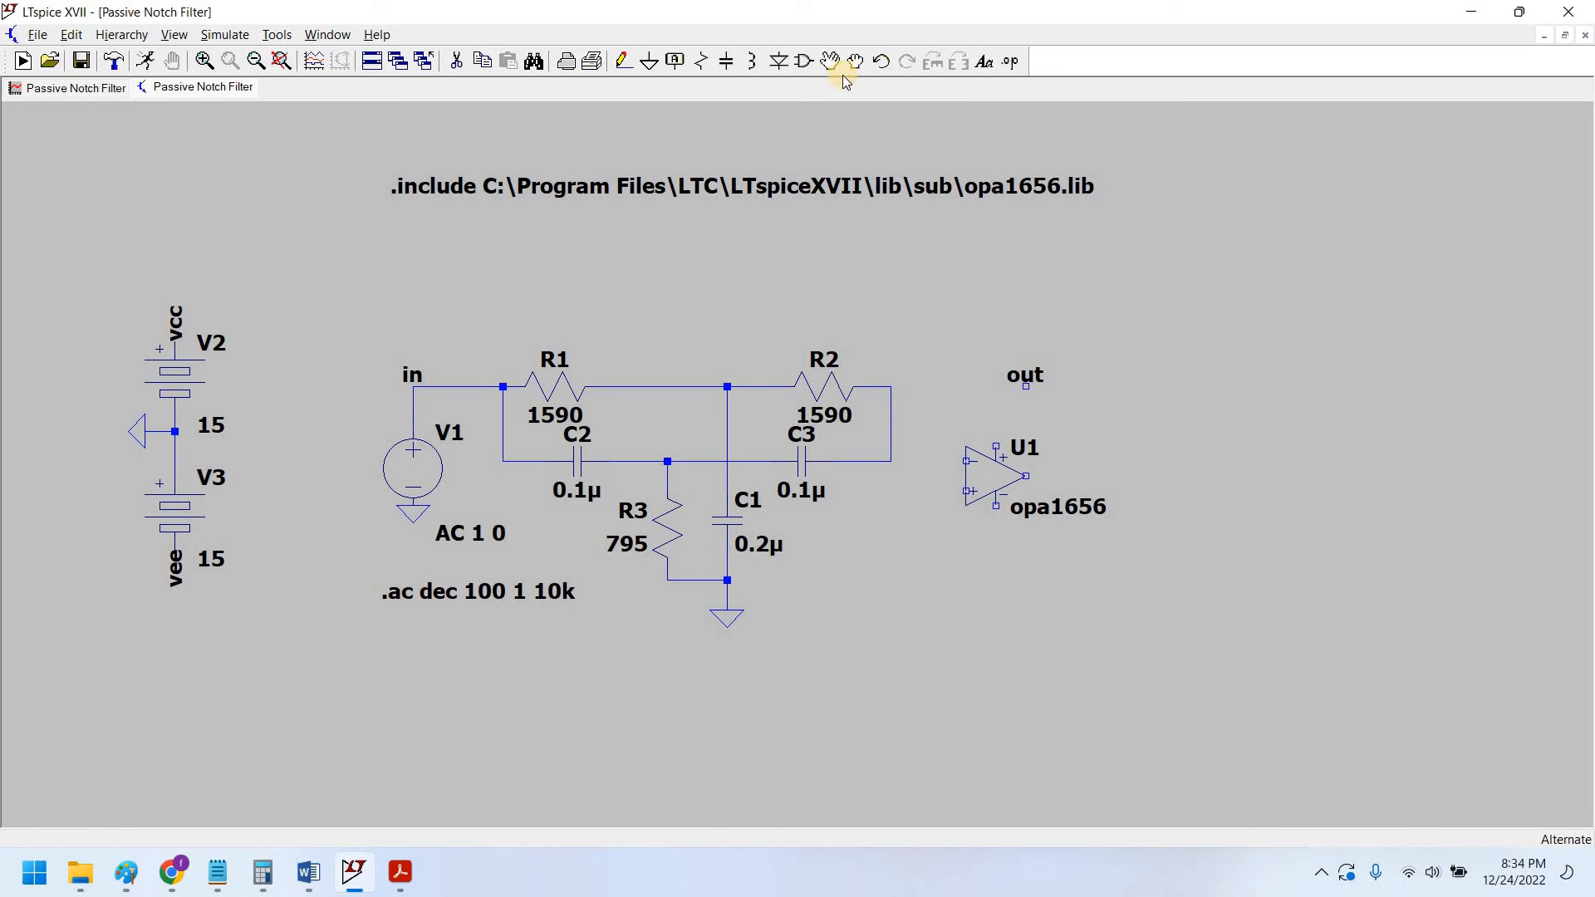
click(995, 475)
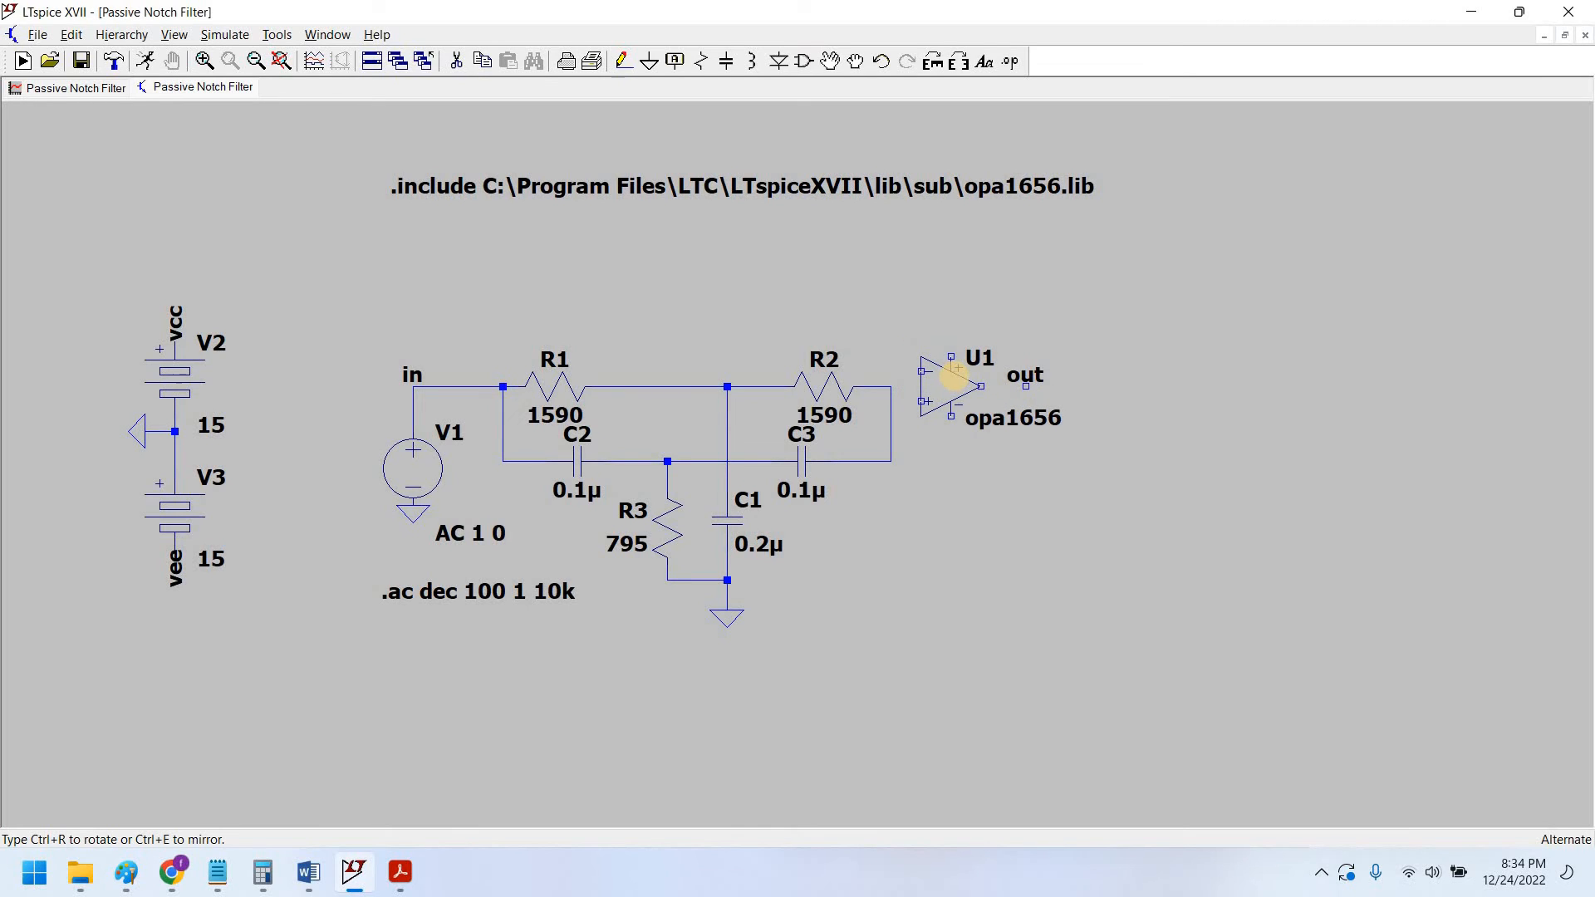
click(955, 362)
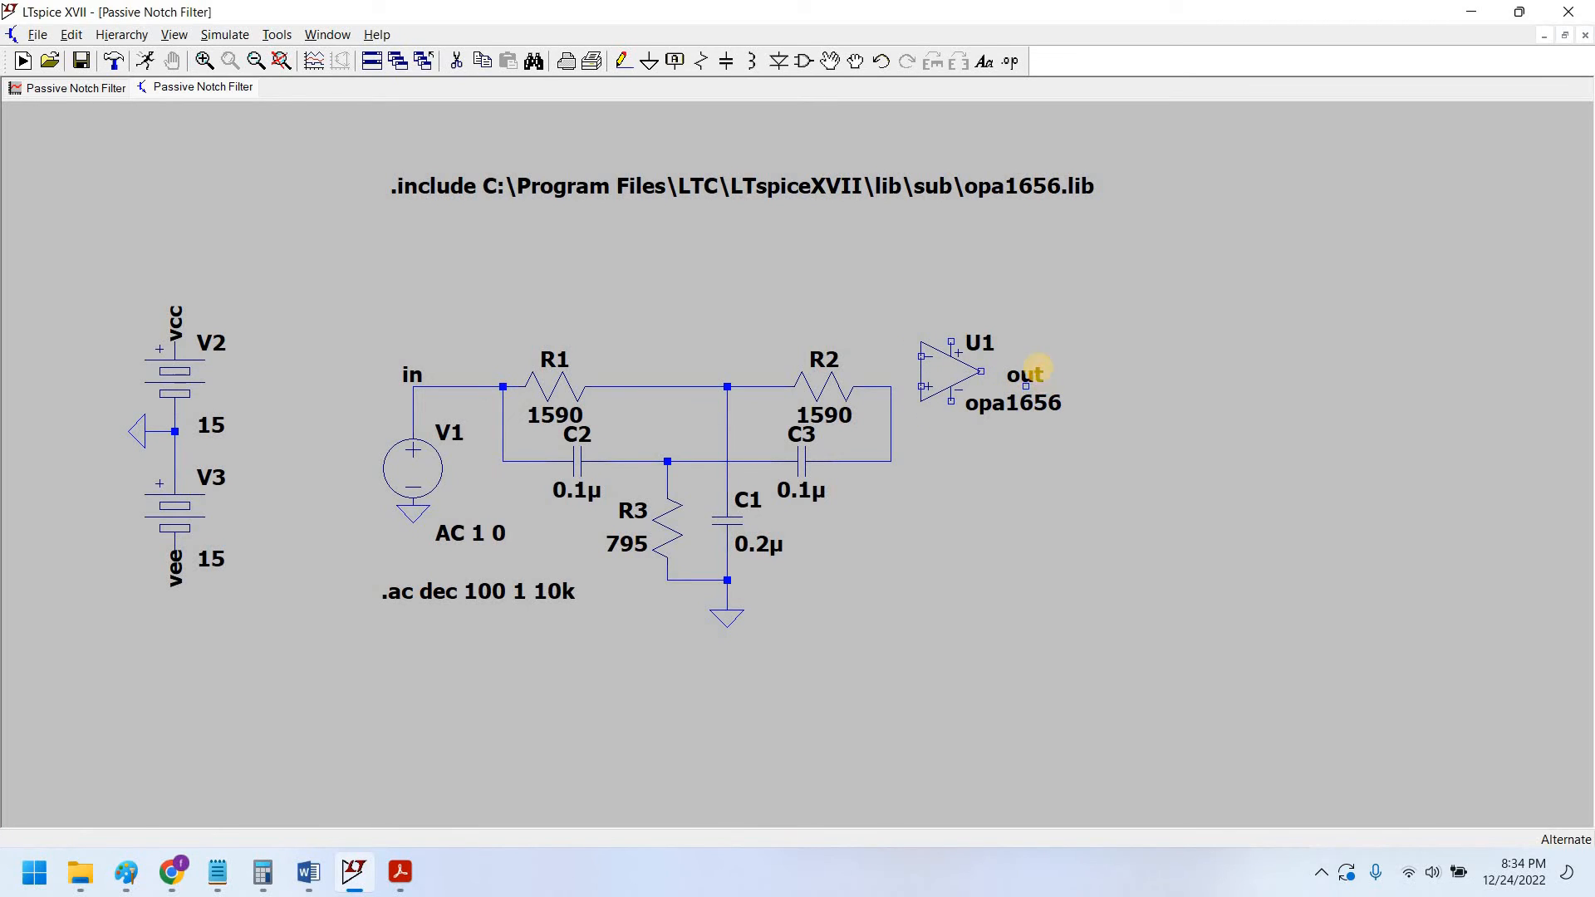
click(1038, 368)
click(1041, 366)
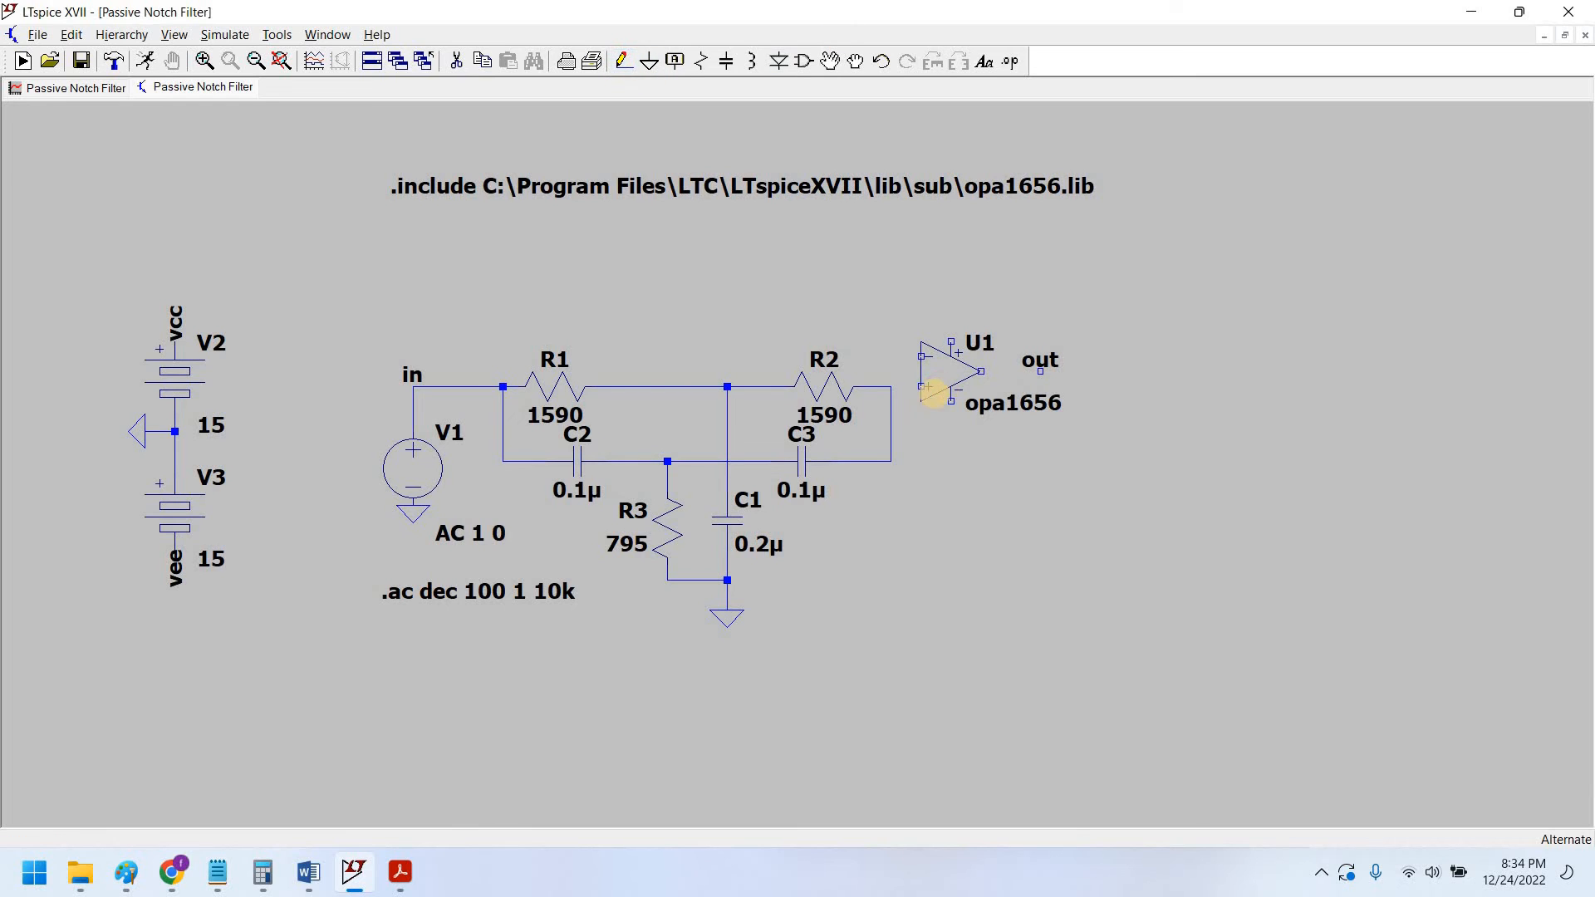
Step: Wire the R2–C3 junction to U1's non-inverting input, and loop the inverting input over the op-amp to its output and the out label
click(921, 385)
click(892, 383)
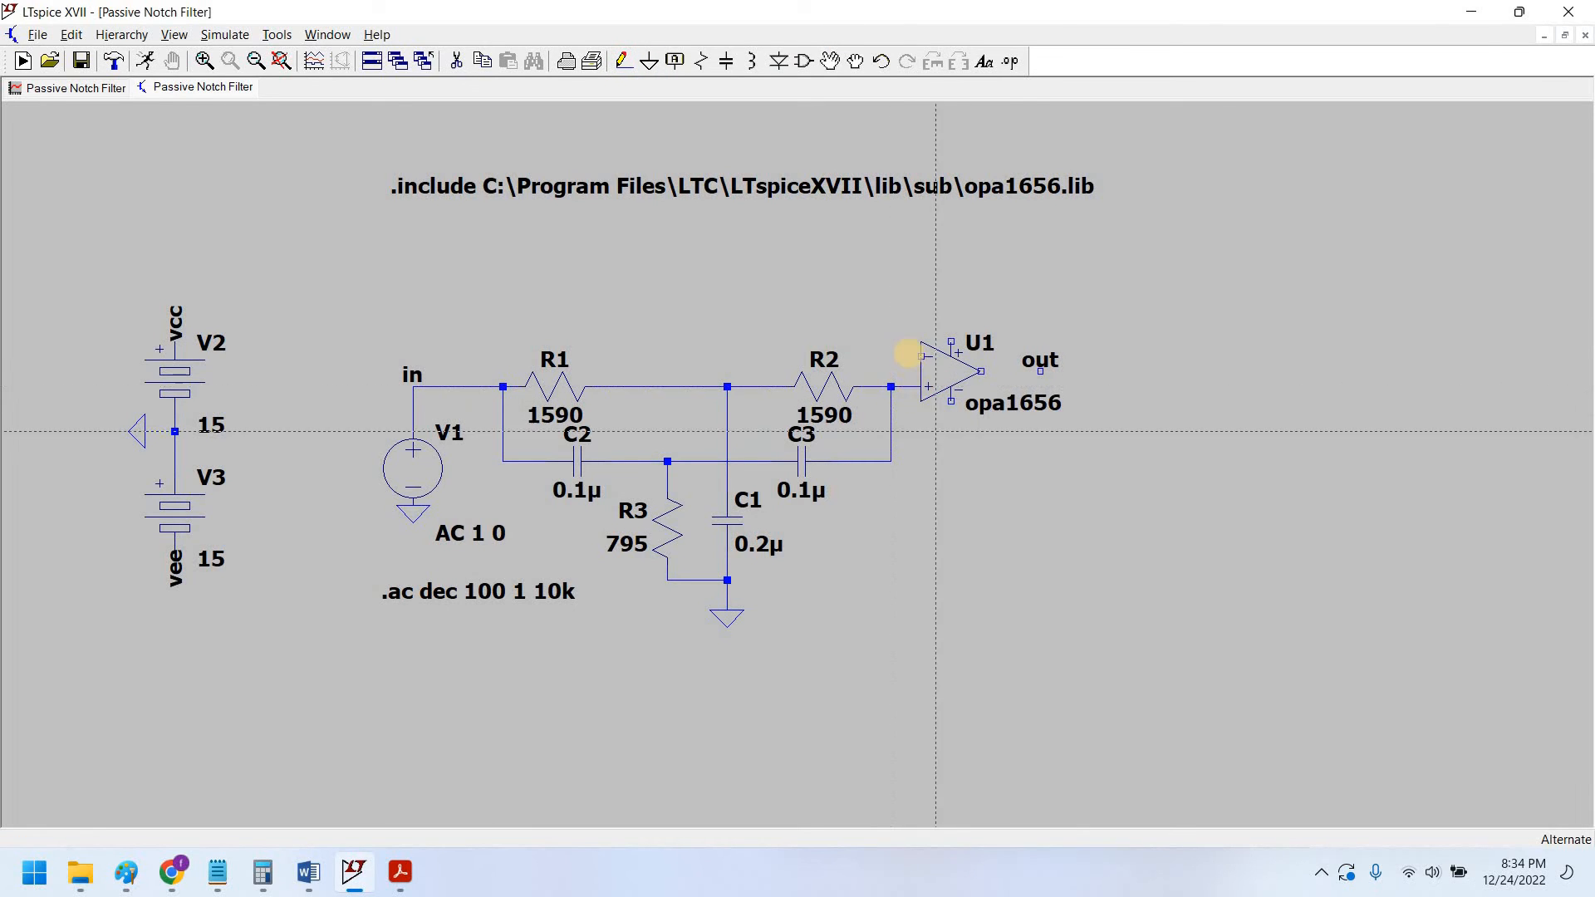
click(920, 357)
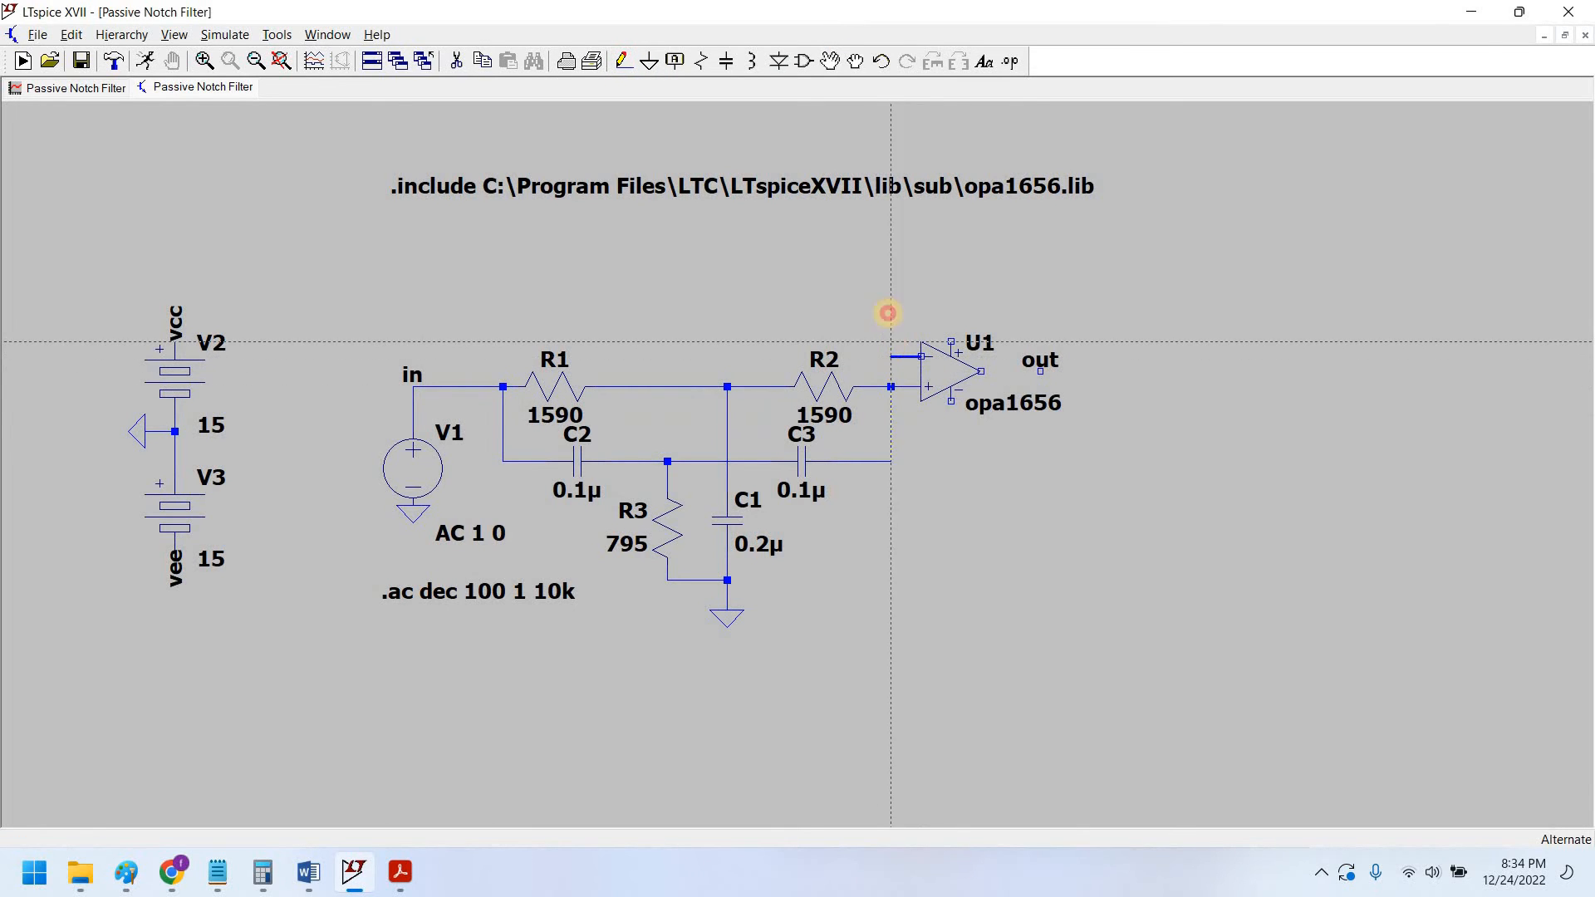
click(889, 298)
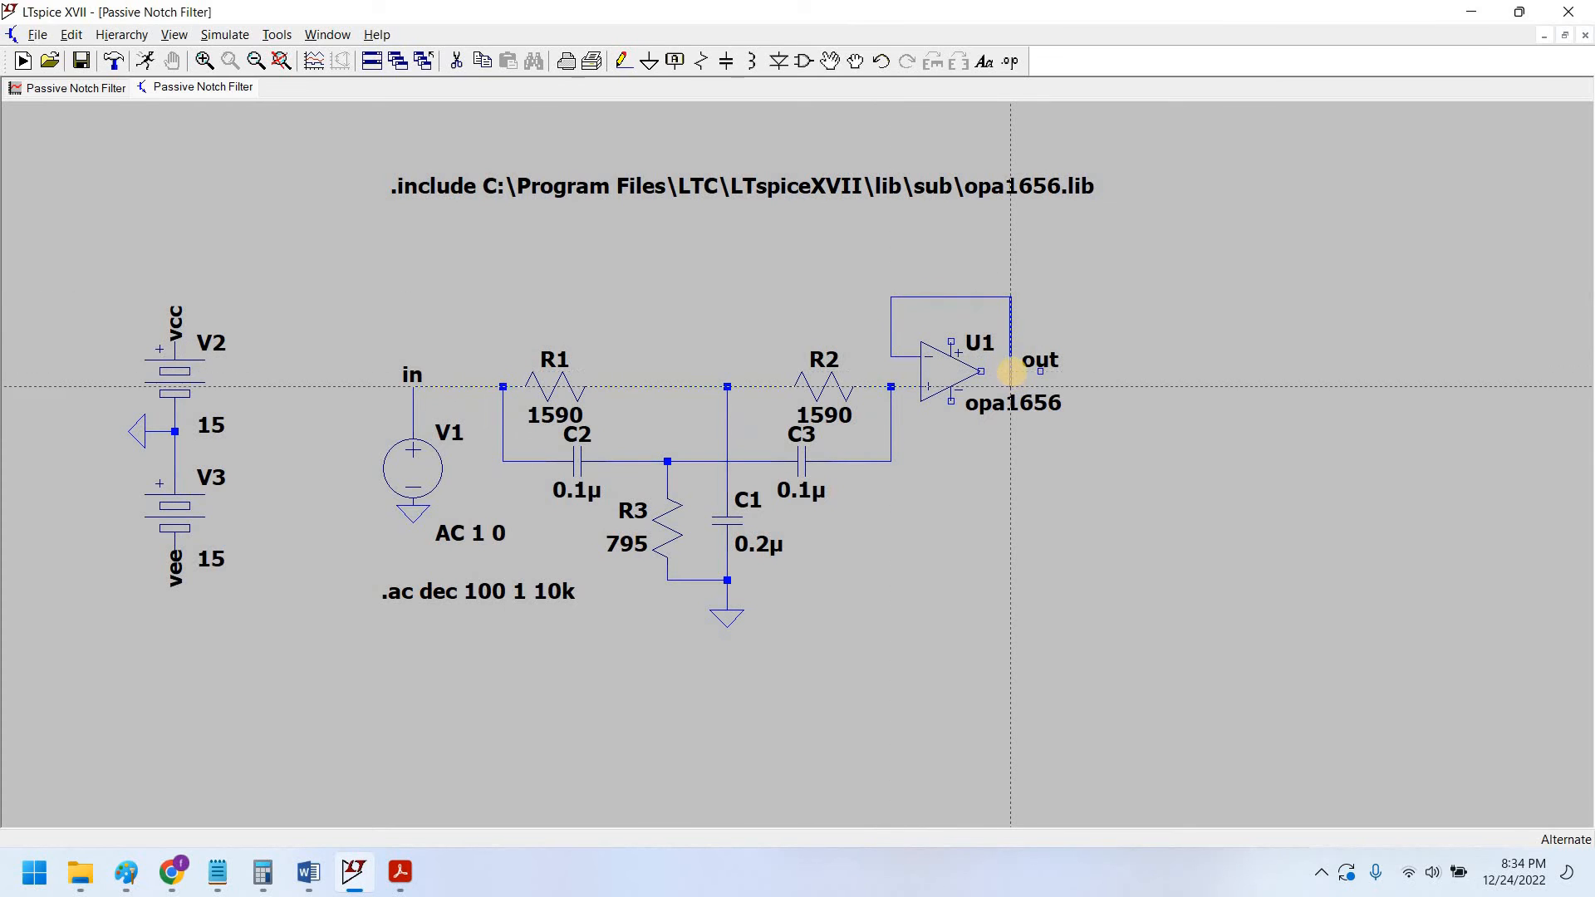
click(1039, 372)
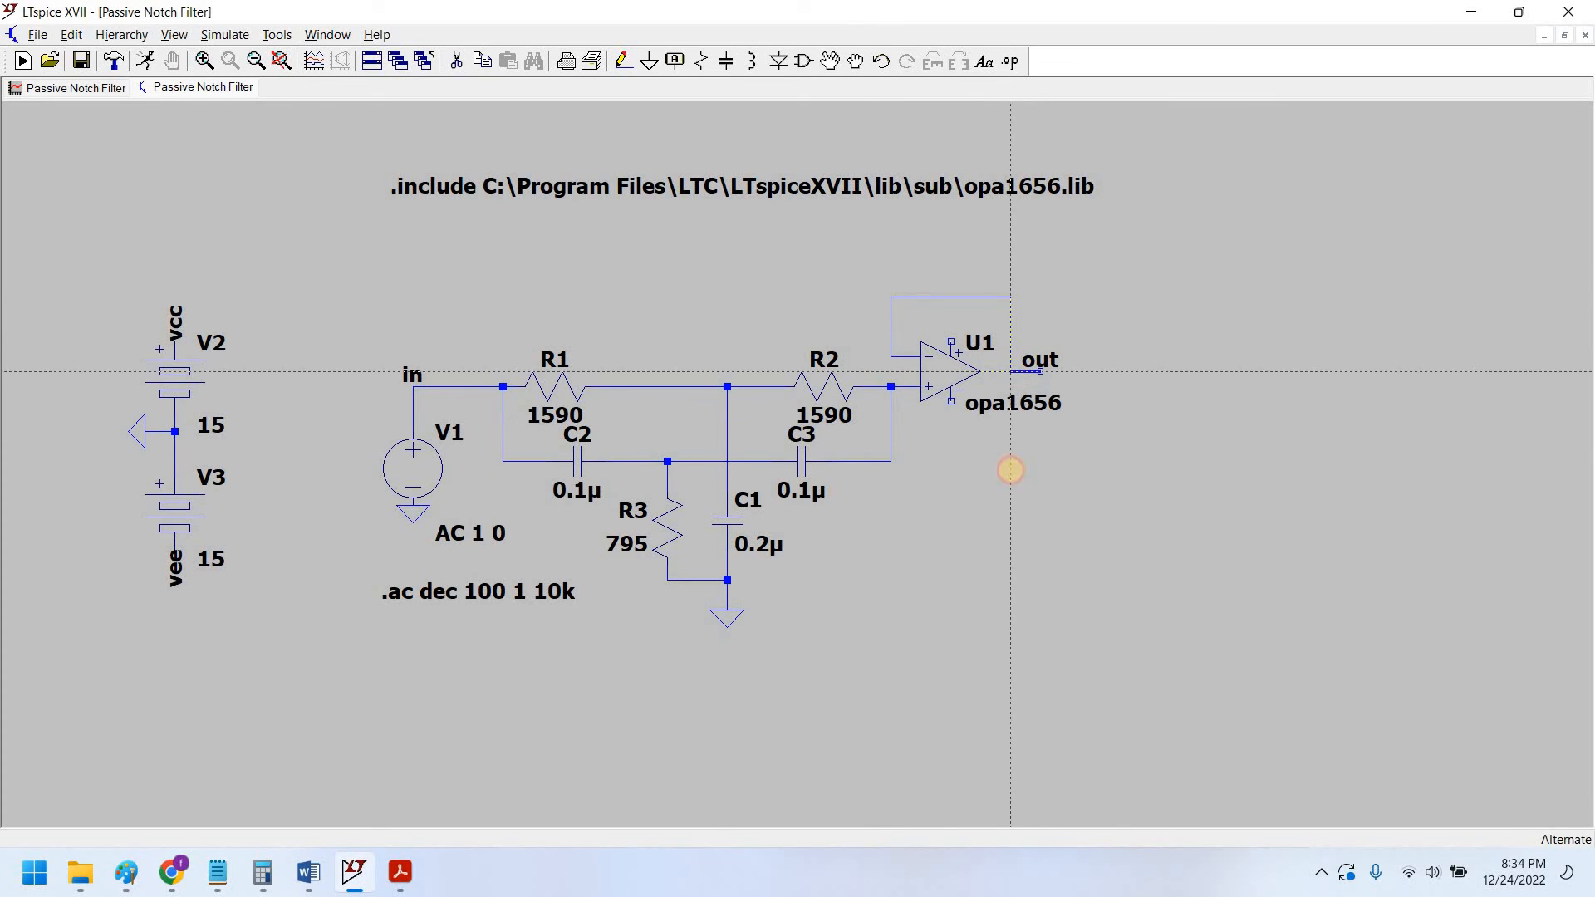
click(1010, 371)
key(Escape)
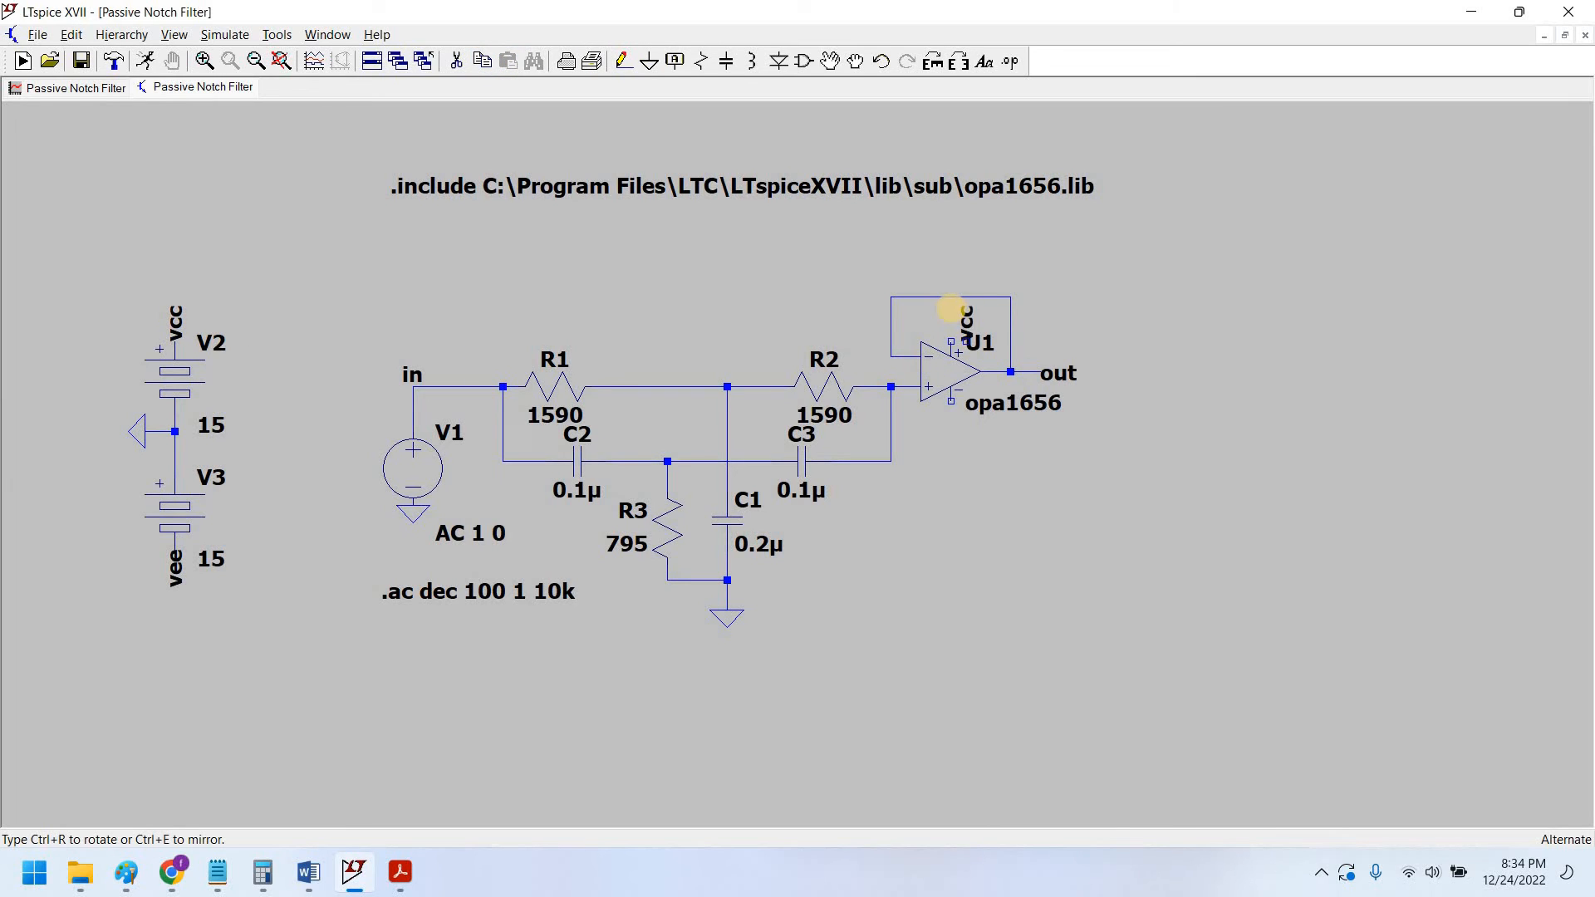
Step: Copy the batteries' vcc and vee net labels onto op-amp U1's positive and negative supply pins
click(174, 567)
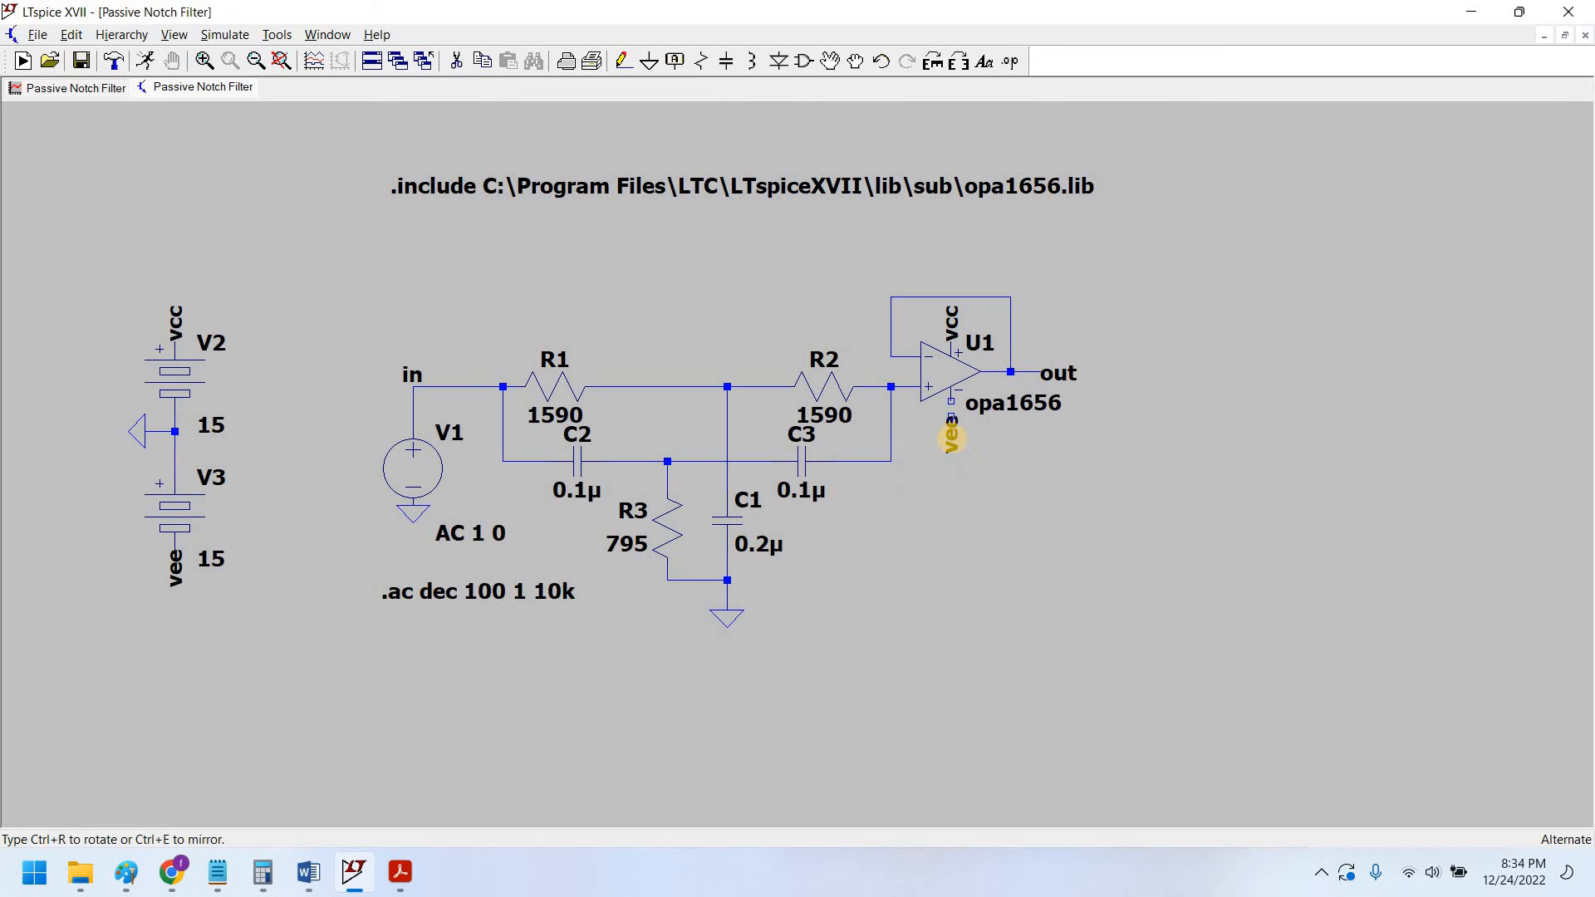
click(952, 436)
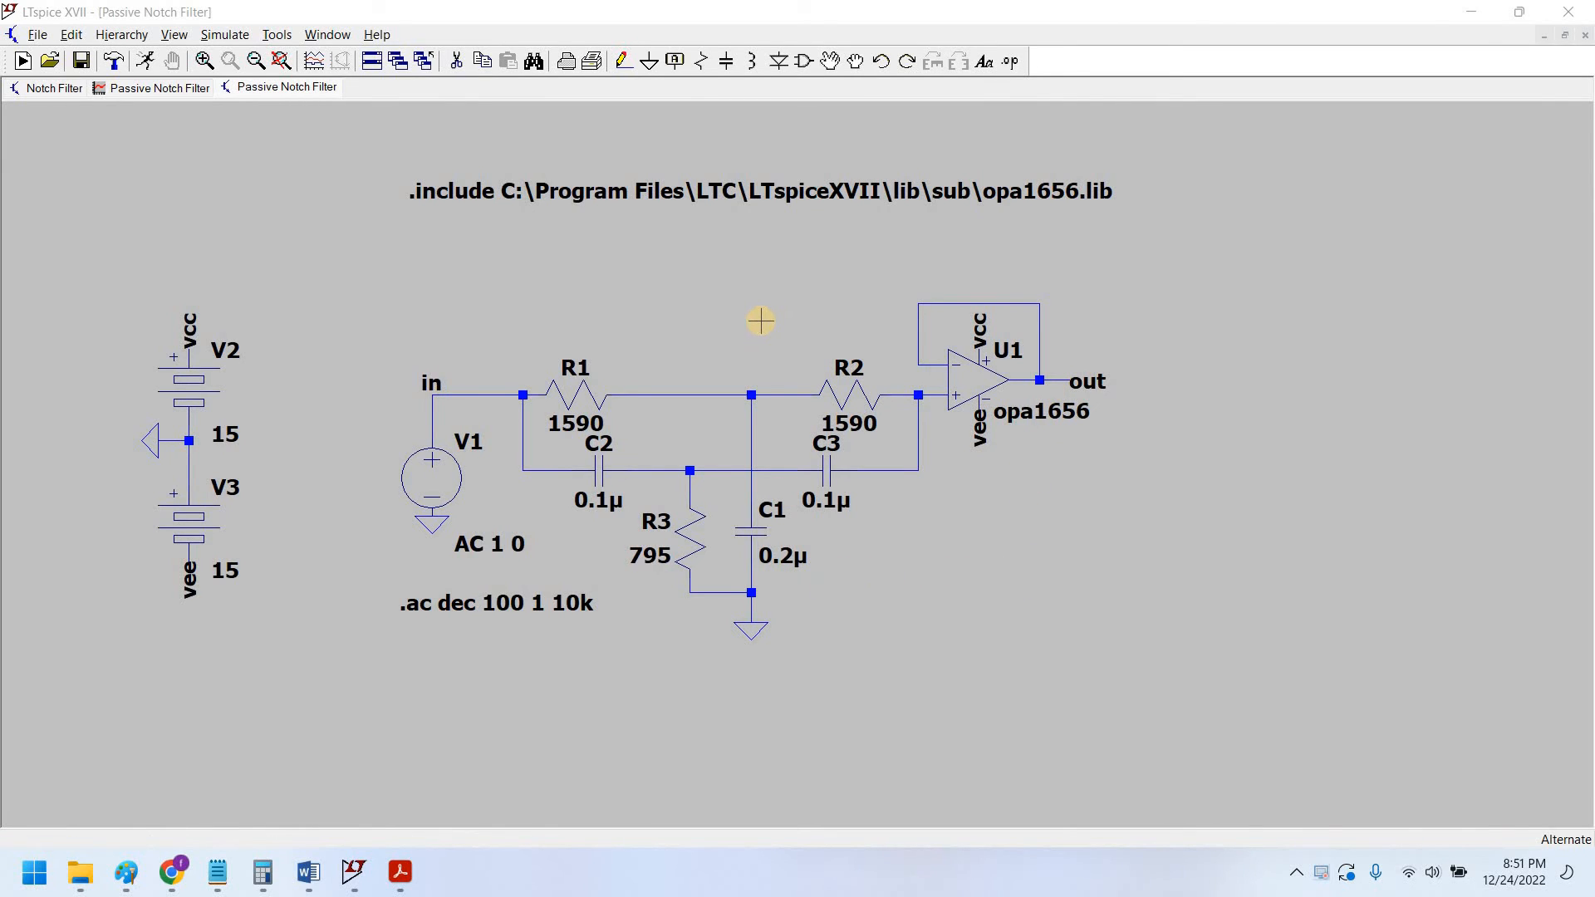
Step: Delete the ground under the R3–C1 junction, and place a copy of op-amp U1 below the original, rotated 180 degrees
click(846, 637)
click(750, 628)
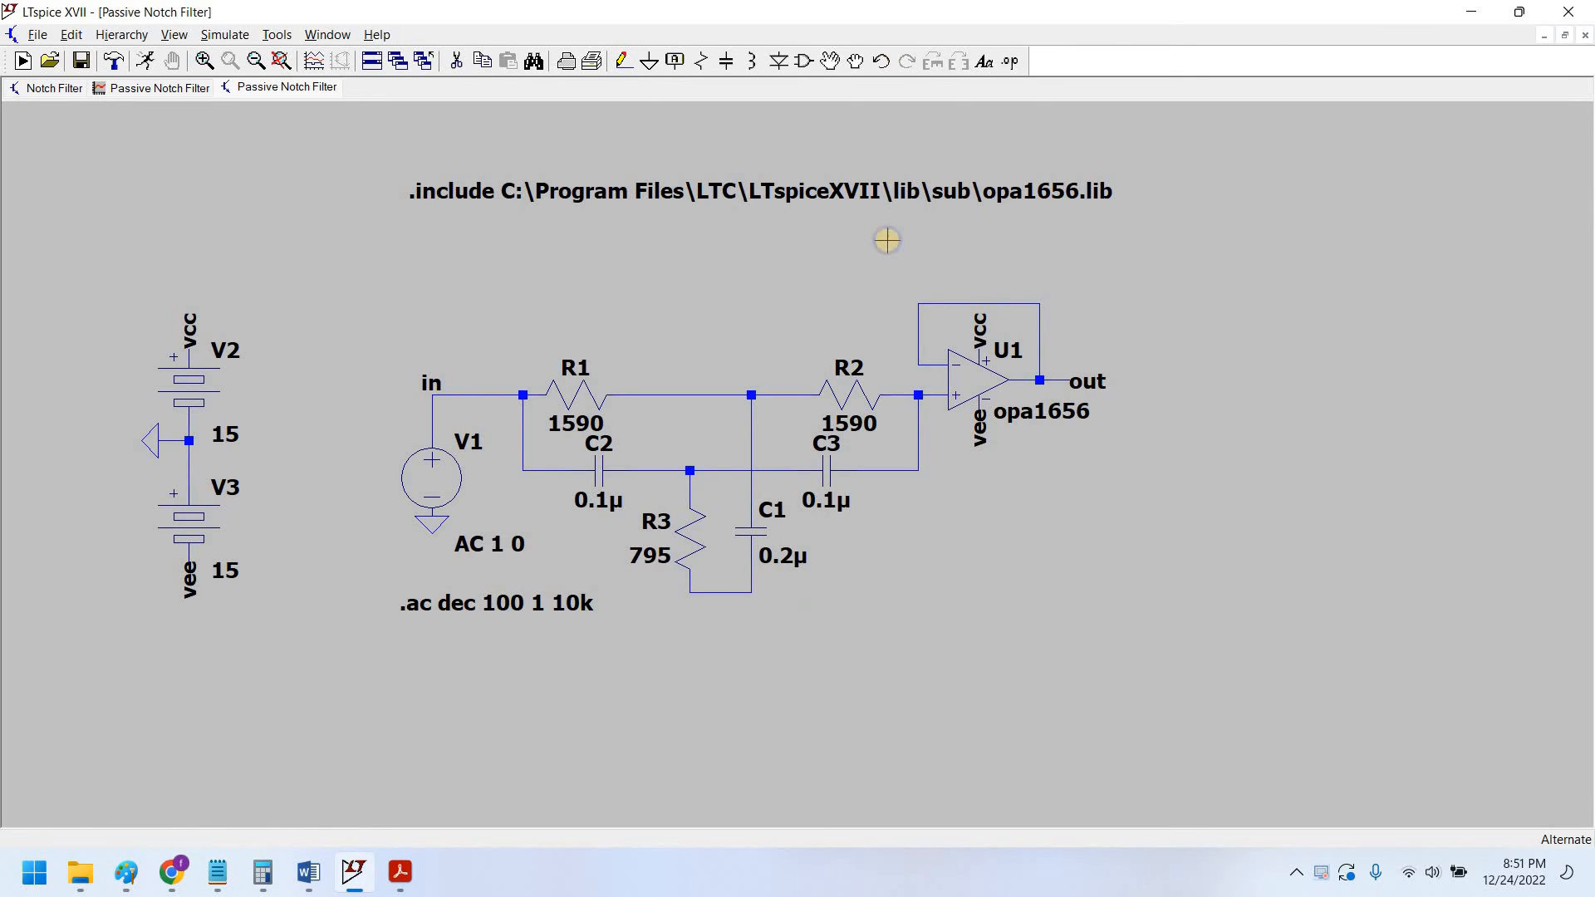
click(1060, 401)
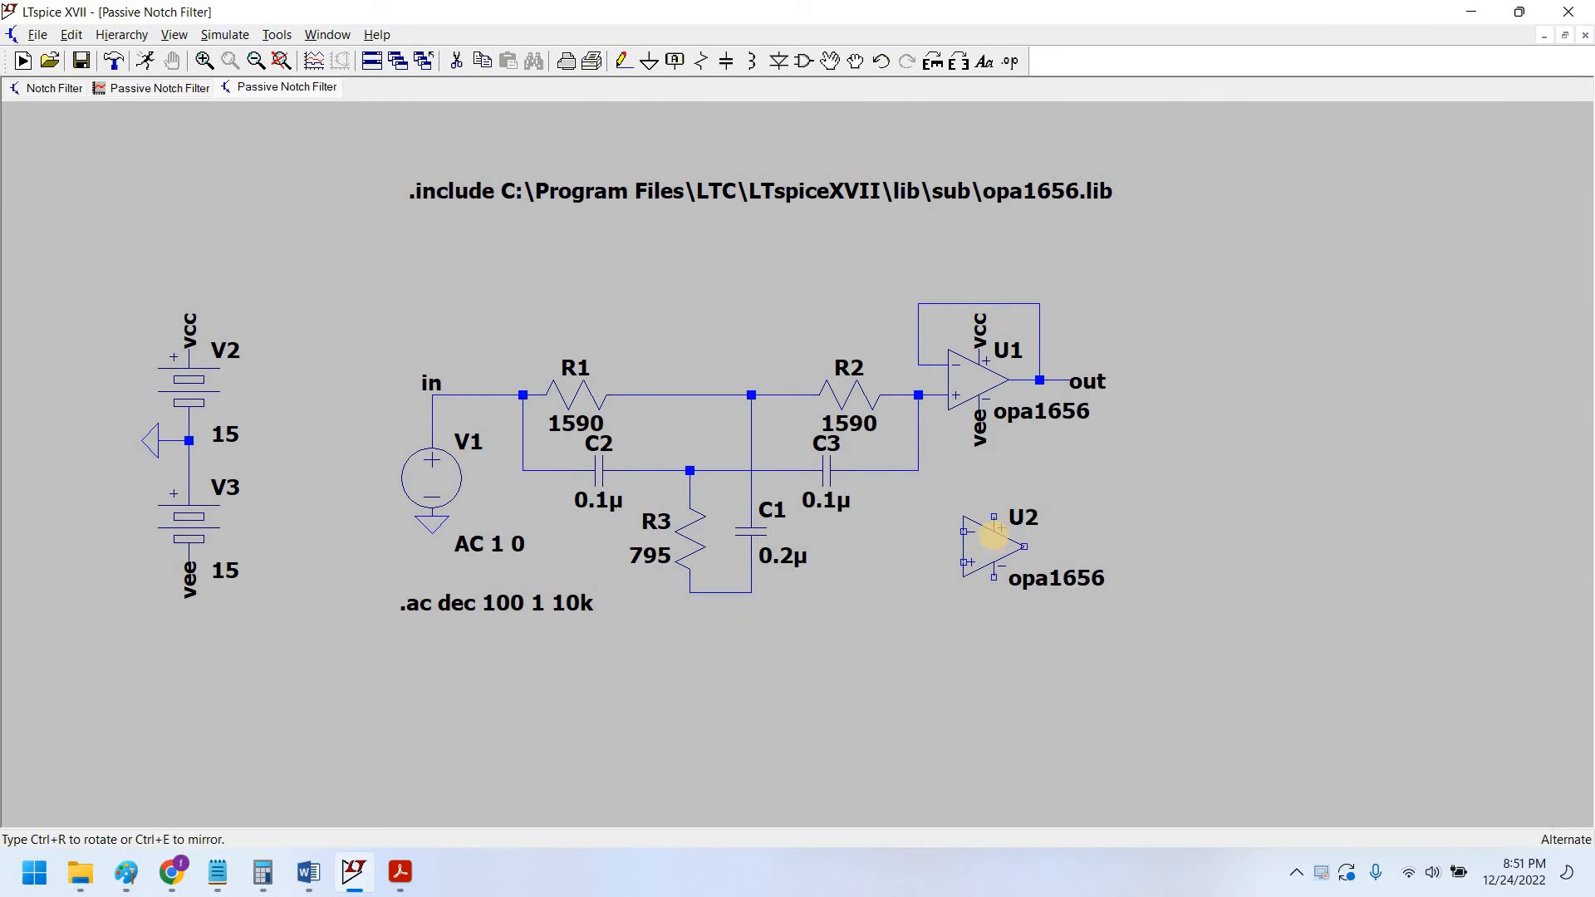
key(ctrl+r)
key(ctrl+r)
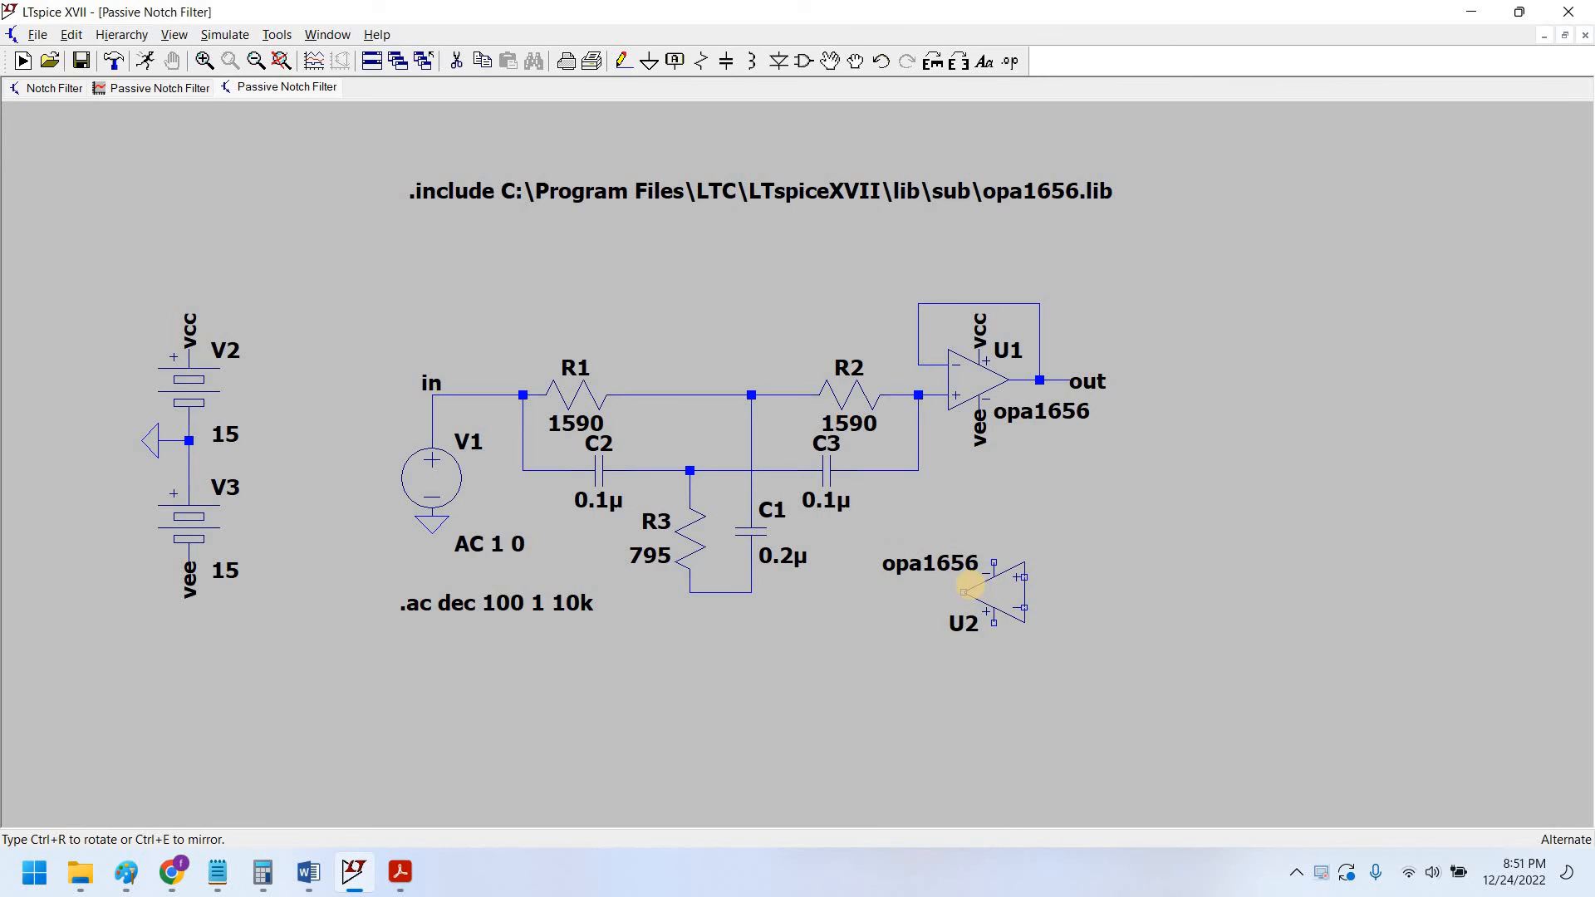
click(1064, 528)
Step: Place two resistors, one below the out node and one beside U2's inputs, and ground the lower resistor's bottom end
key(F3)
click(705, 63)
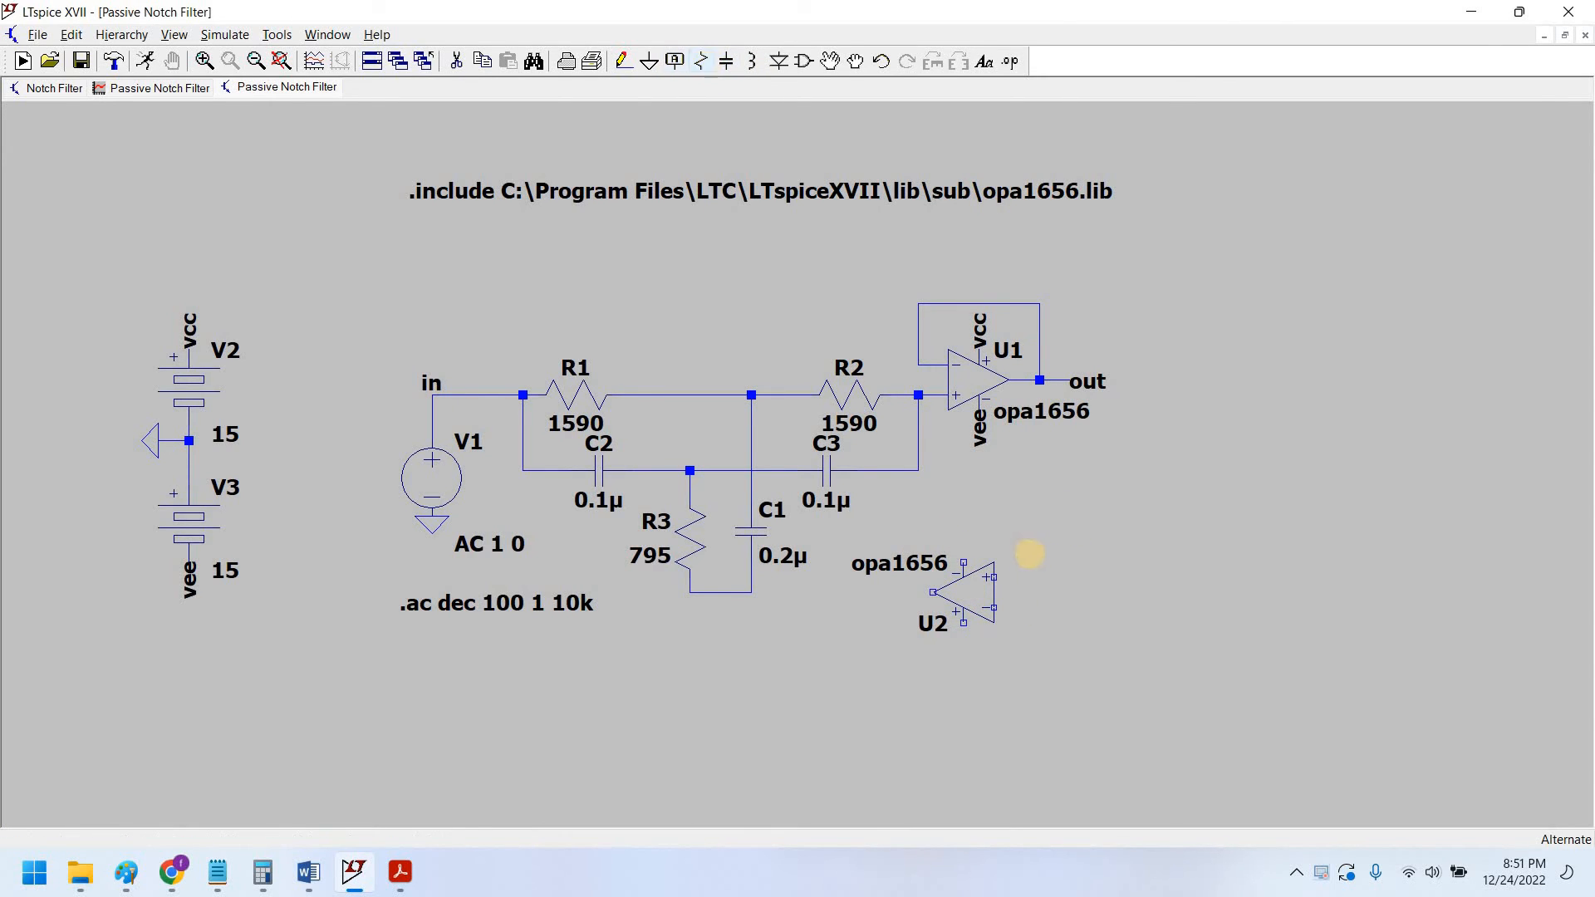
click(1045, 441)
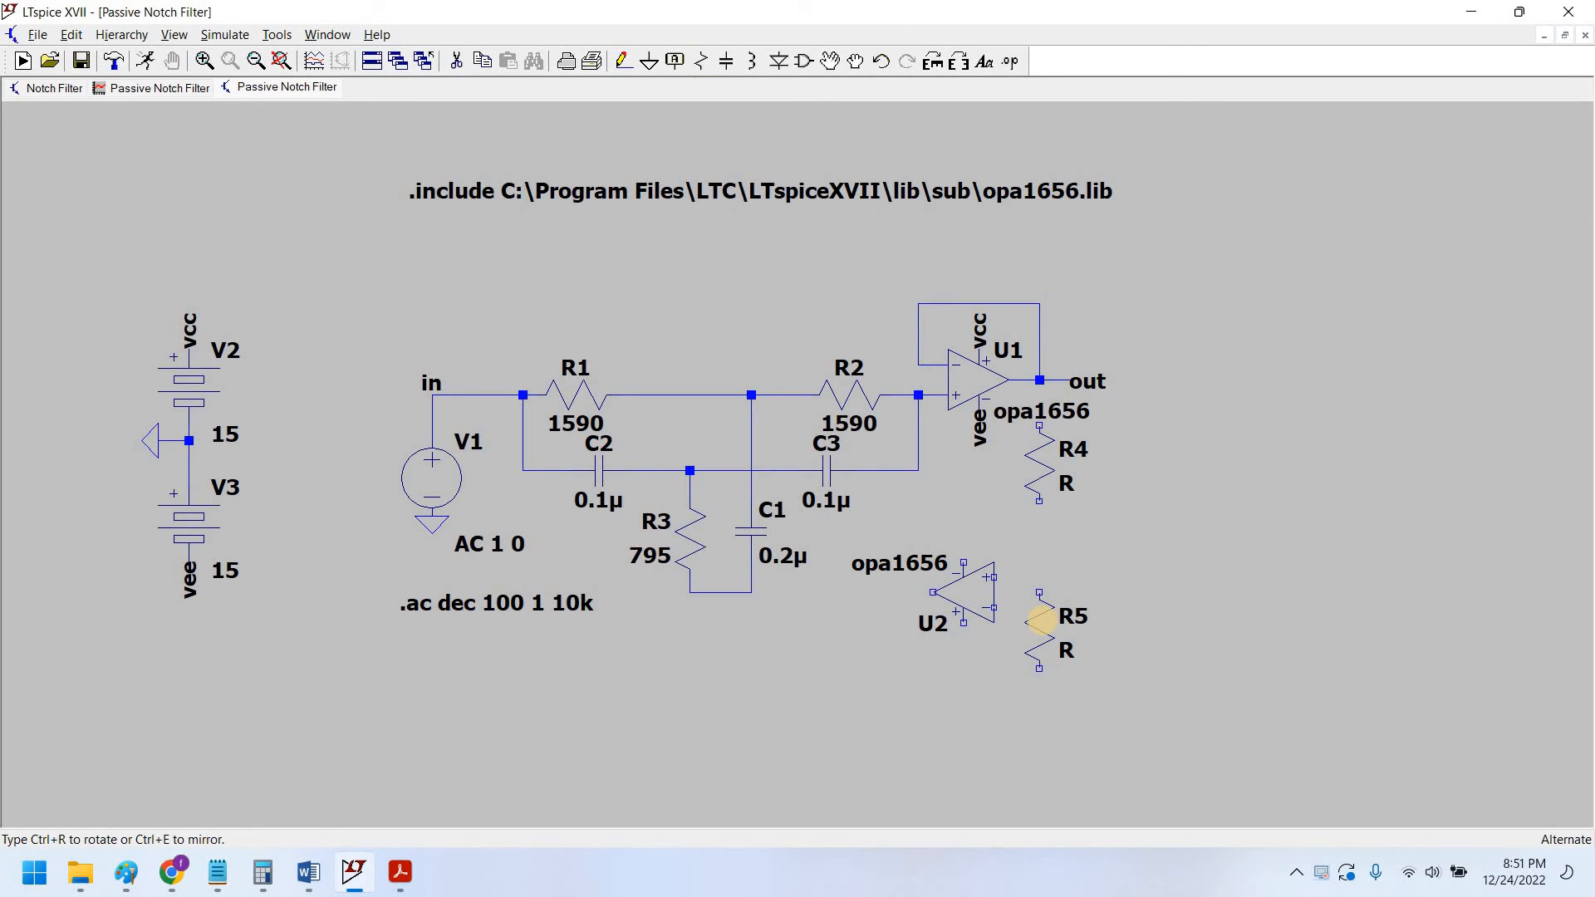
click(1042, 621)
key(Escape)
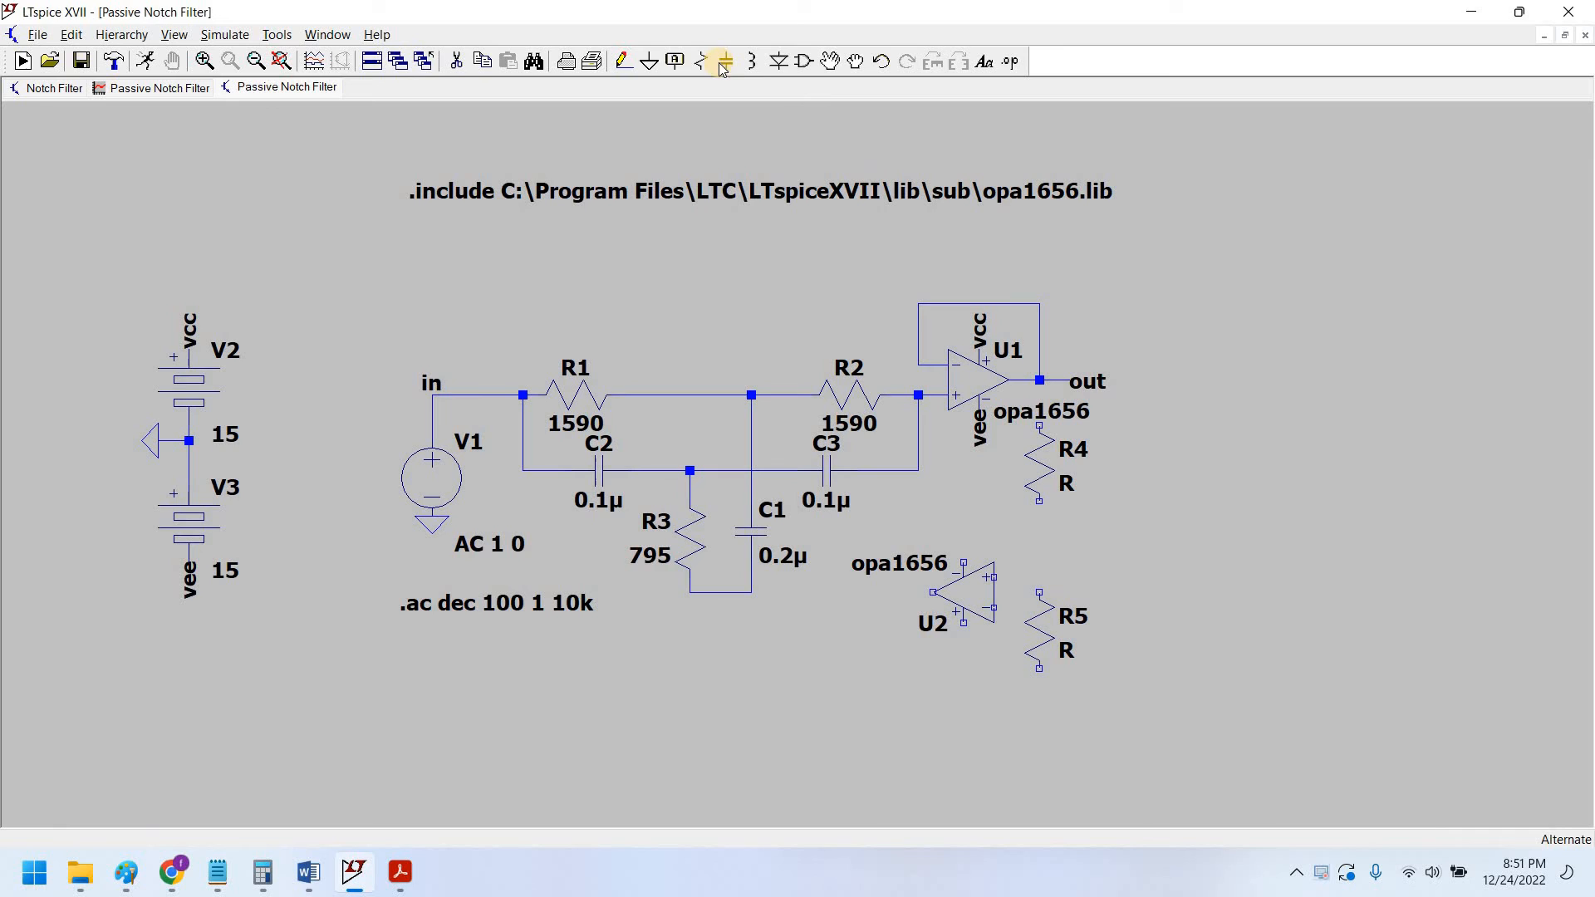
click(649, 63)
click(1036, 664)
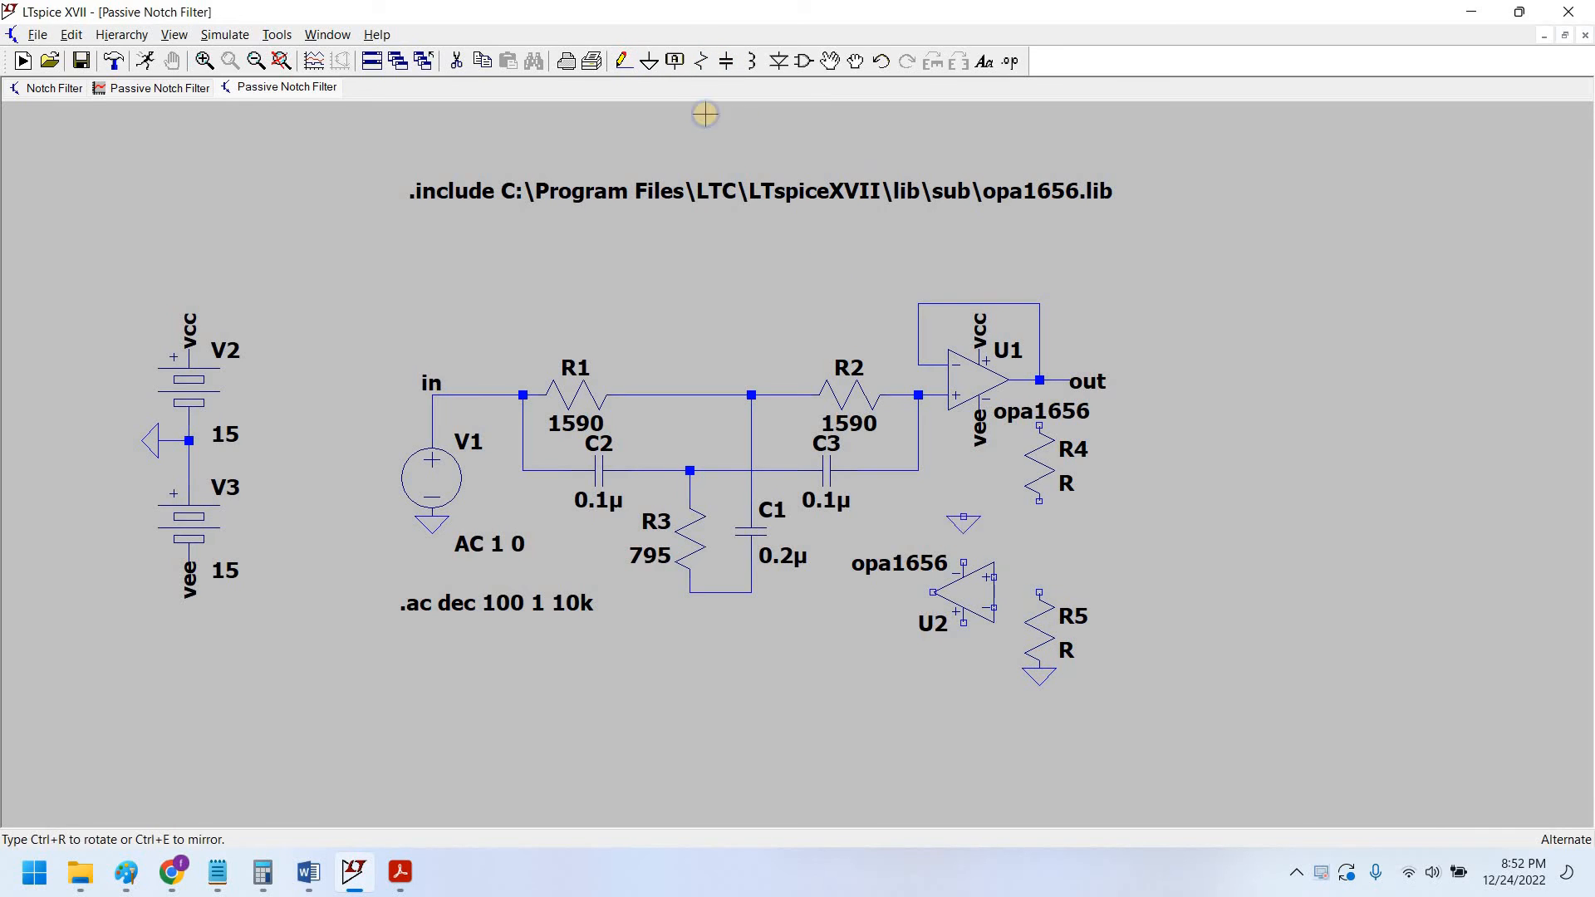
Step: Wire the bottom of R4 to the top of R5, and connect that junction to U2's non-inverting input
click(623, 61)
click(1050, 591)
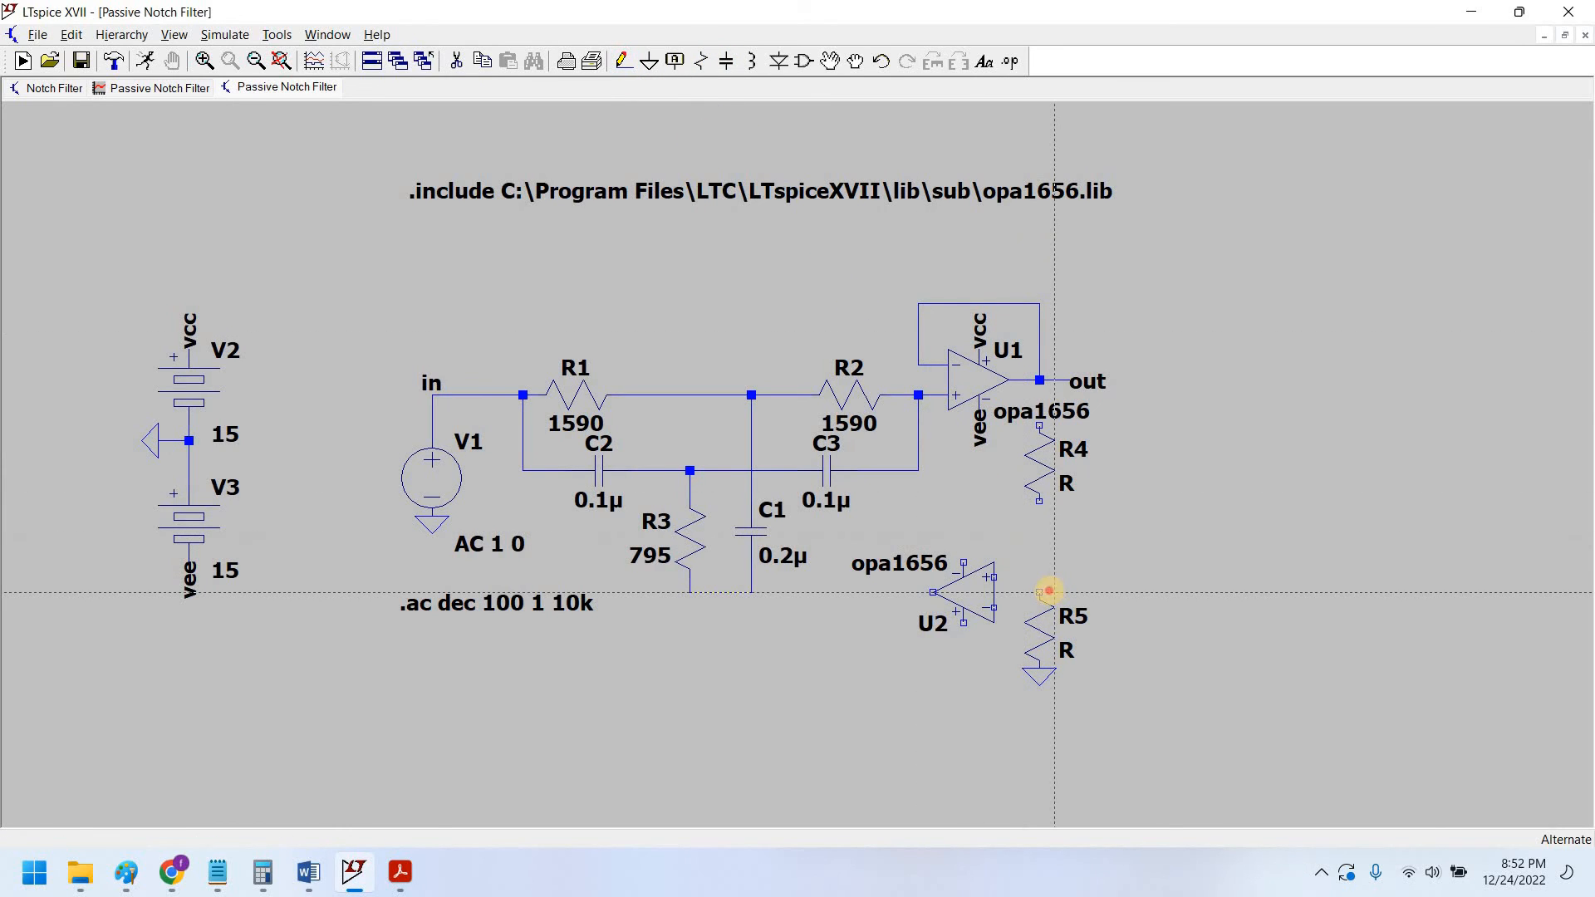
click(1039, 501)
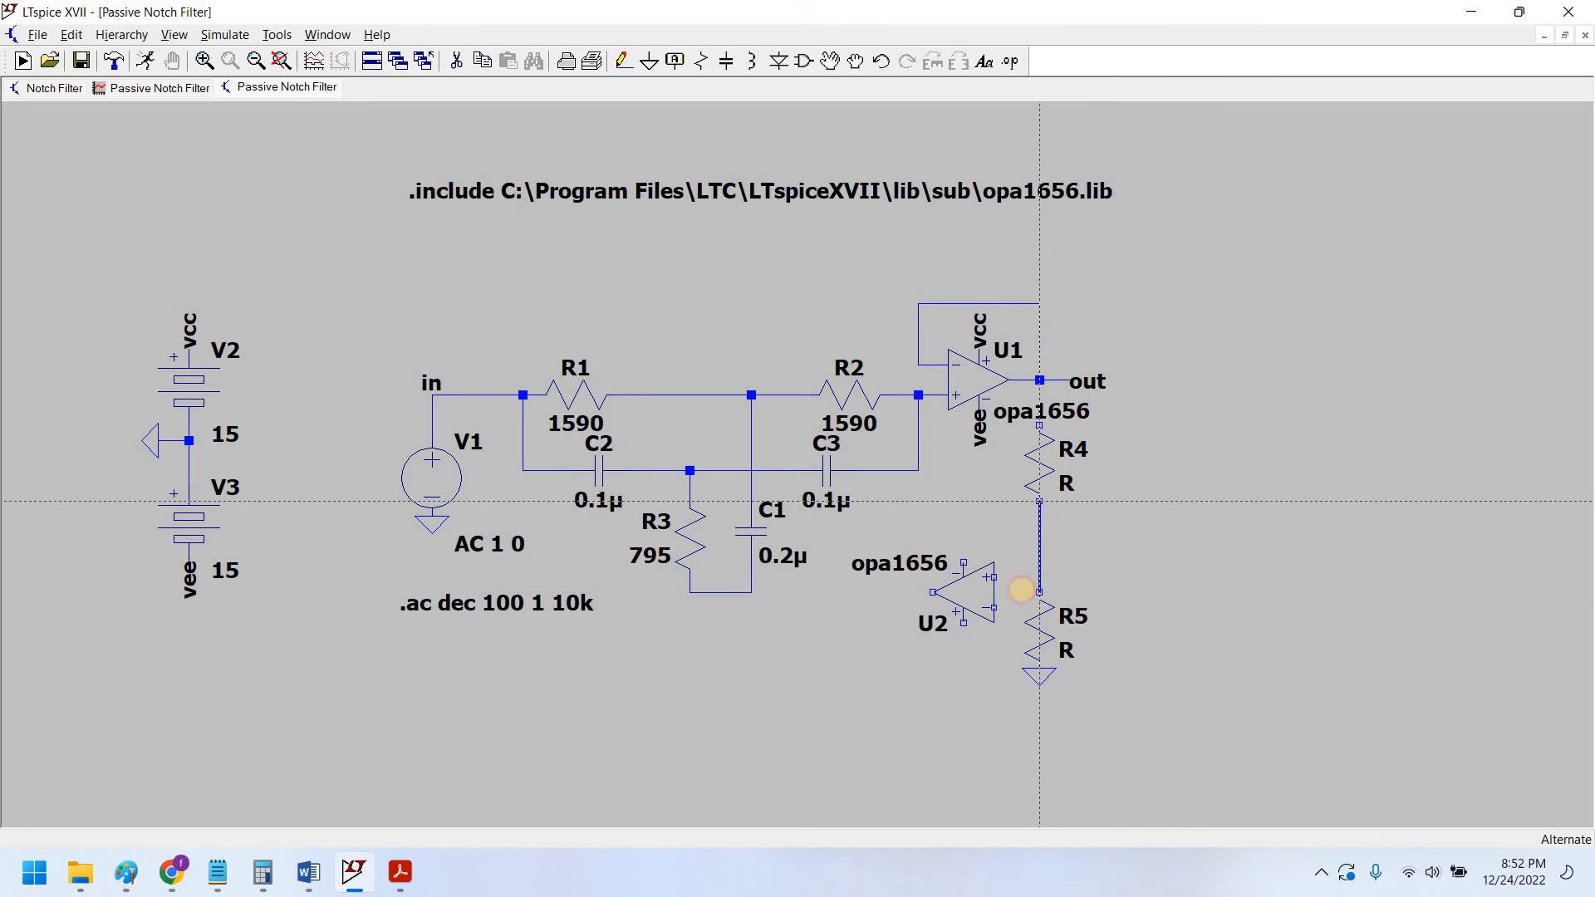
click(1039, 577)
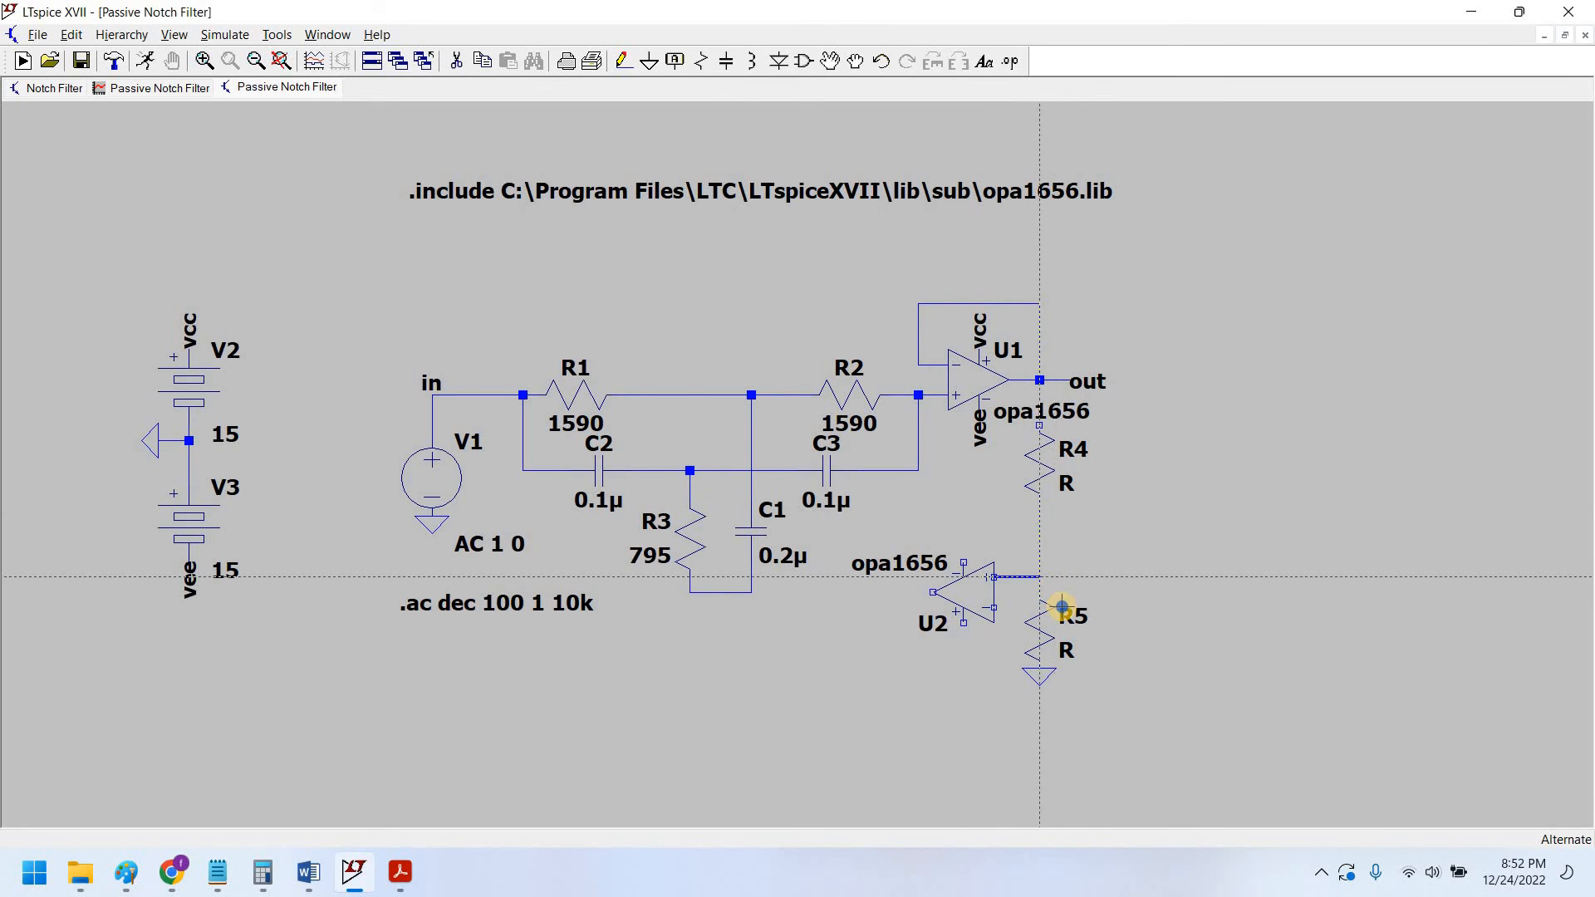
right_click(1142, 647)
Step: Set resistor R5 to 10k and resistor R4 to 250 ohms
right_click(1114, 626)
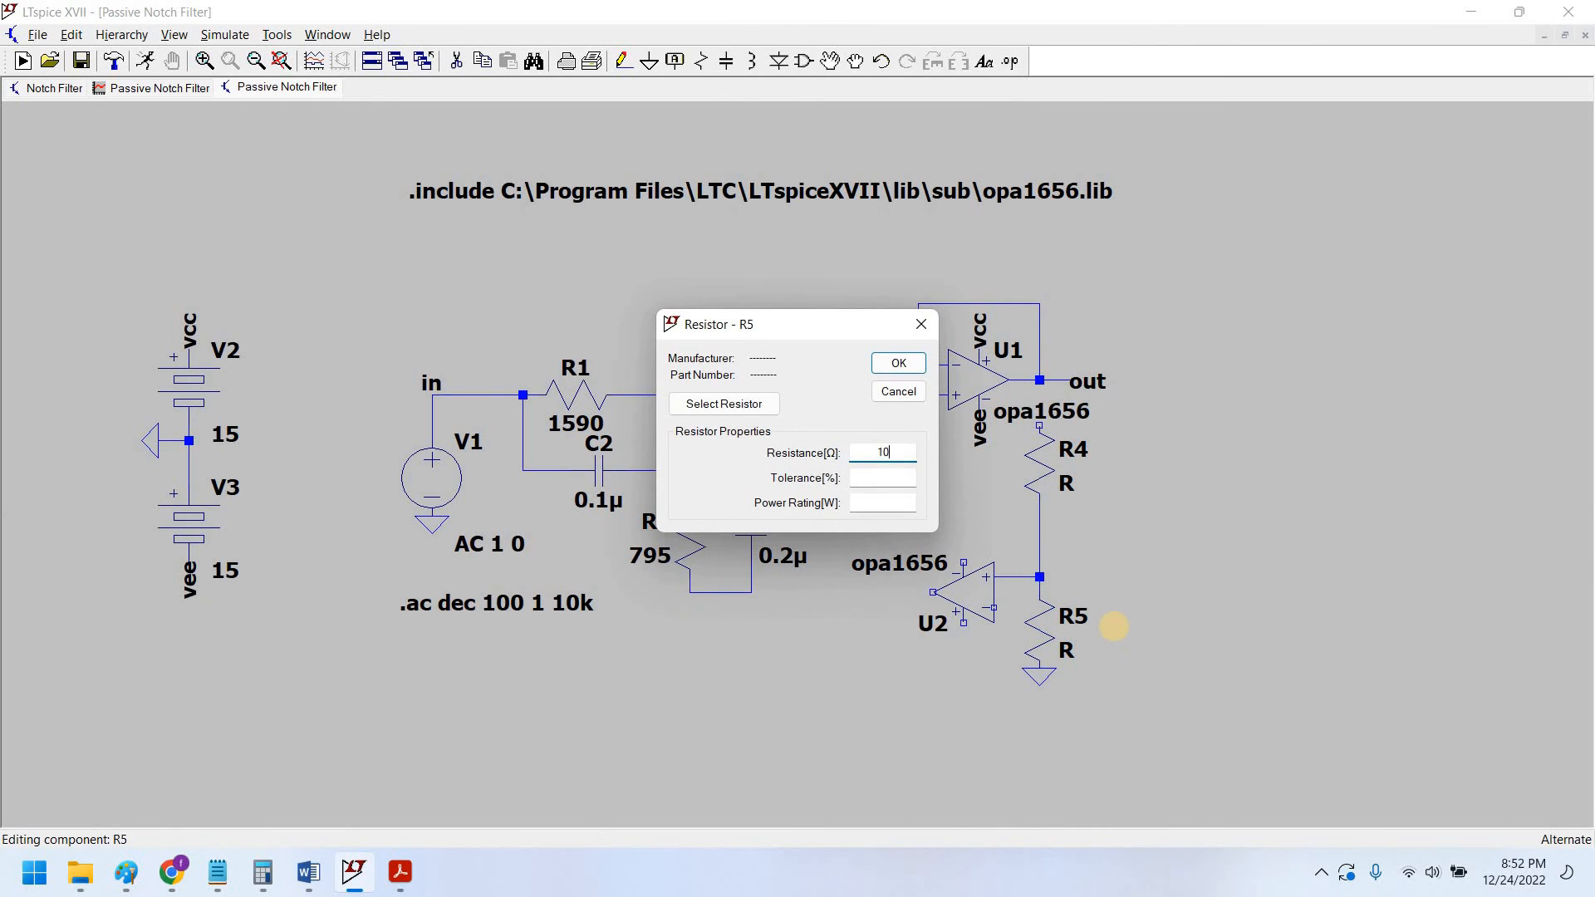
text(10k)
key(Return)
right_click(1105, 520)
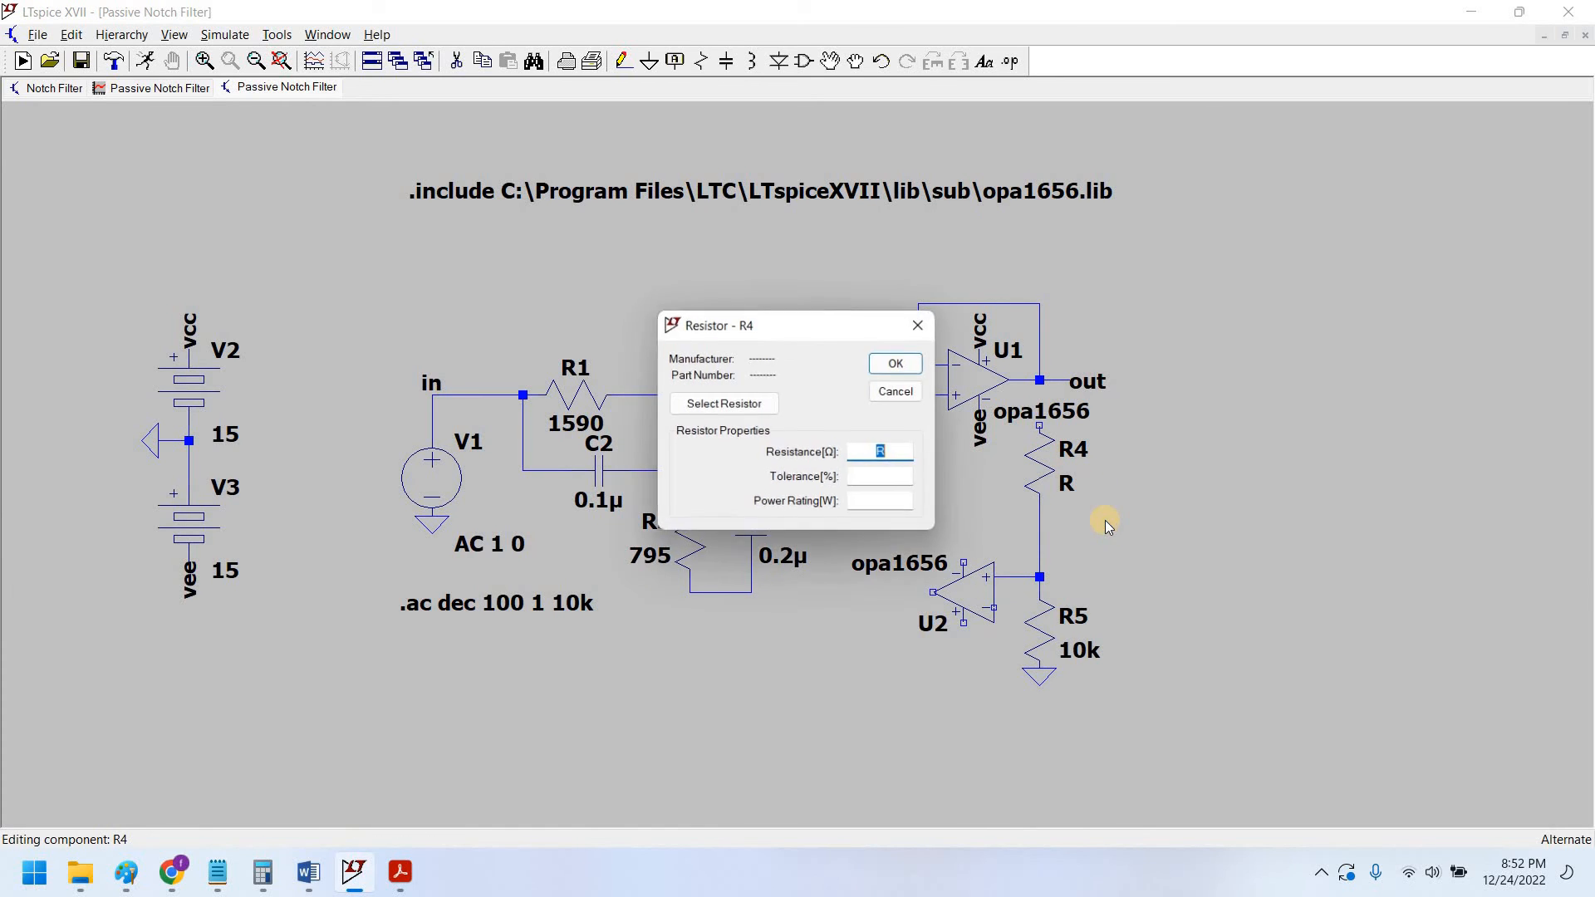
text(250)
key(Return)
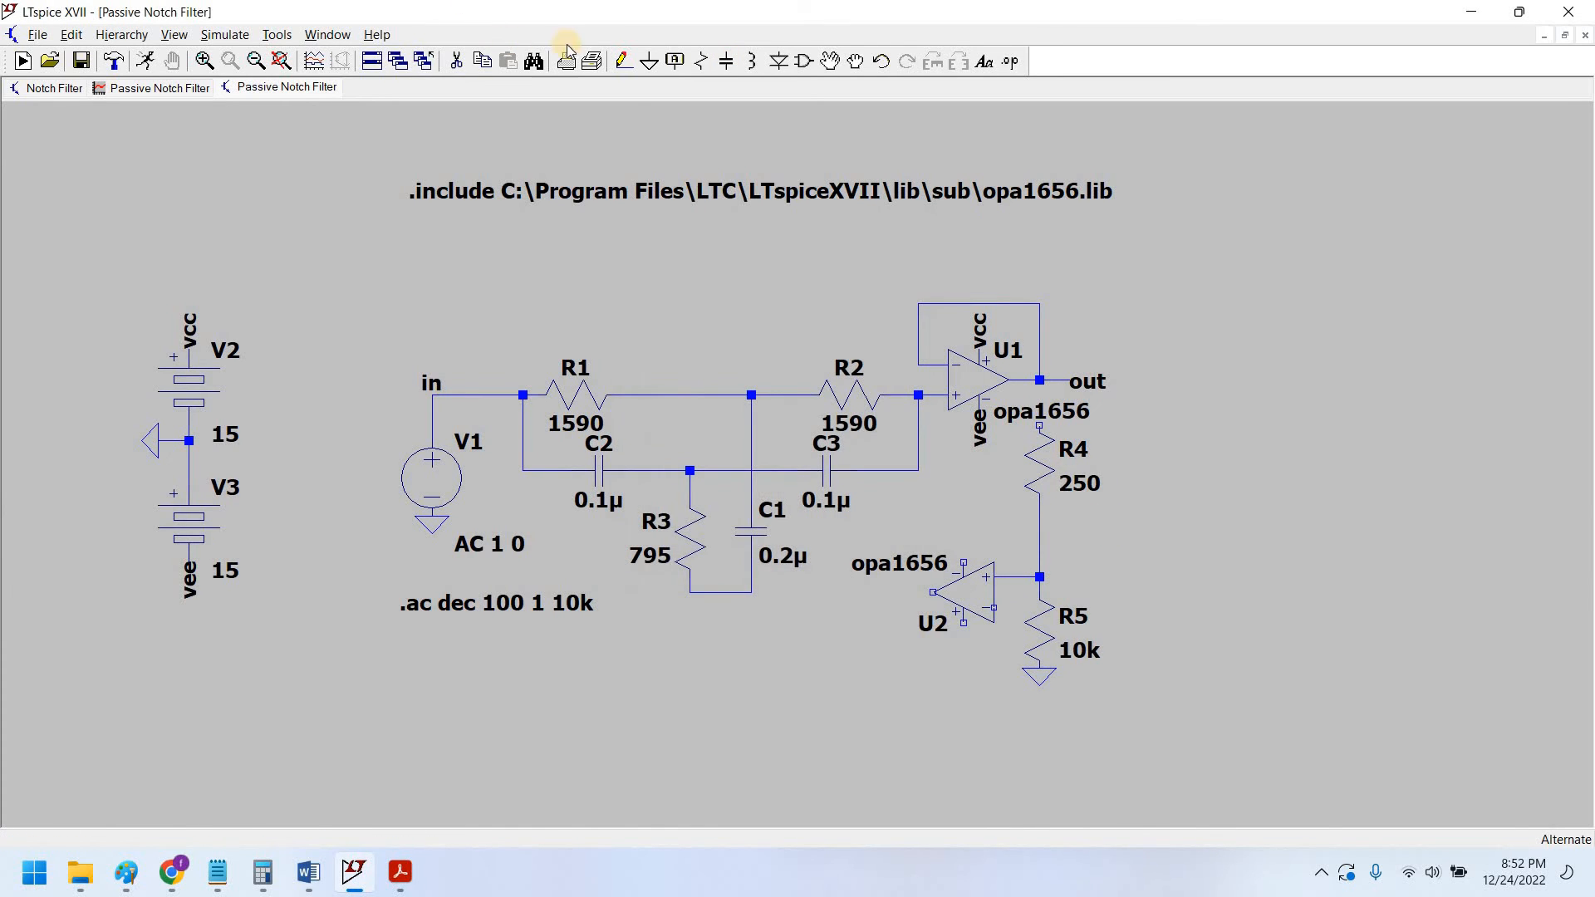
Step: Wire the top of R4 to the out node, and U2's output to the R3–C1 junction
click(621, 61)
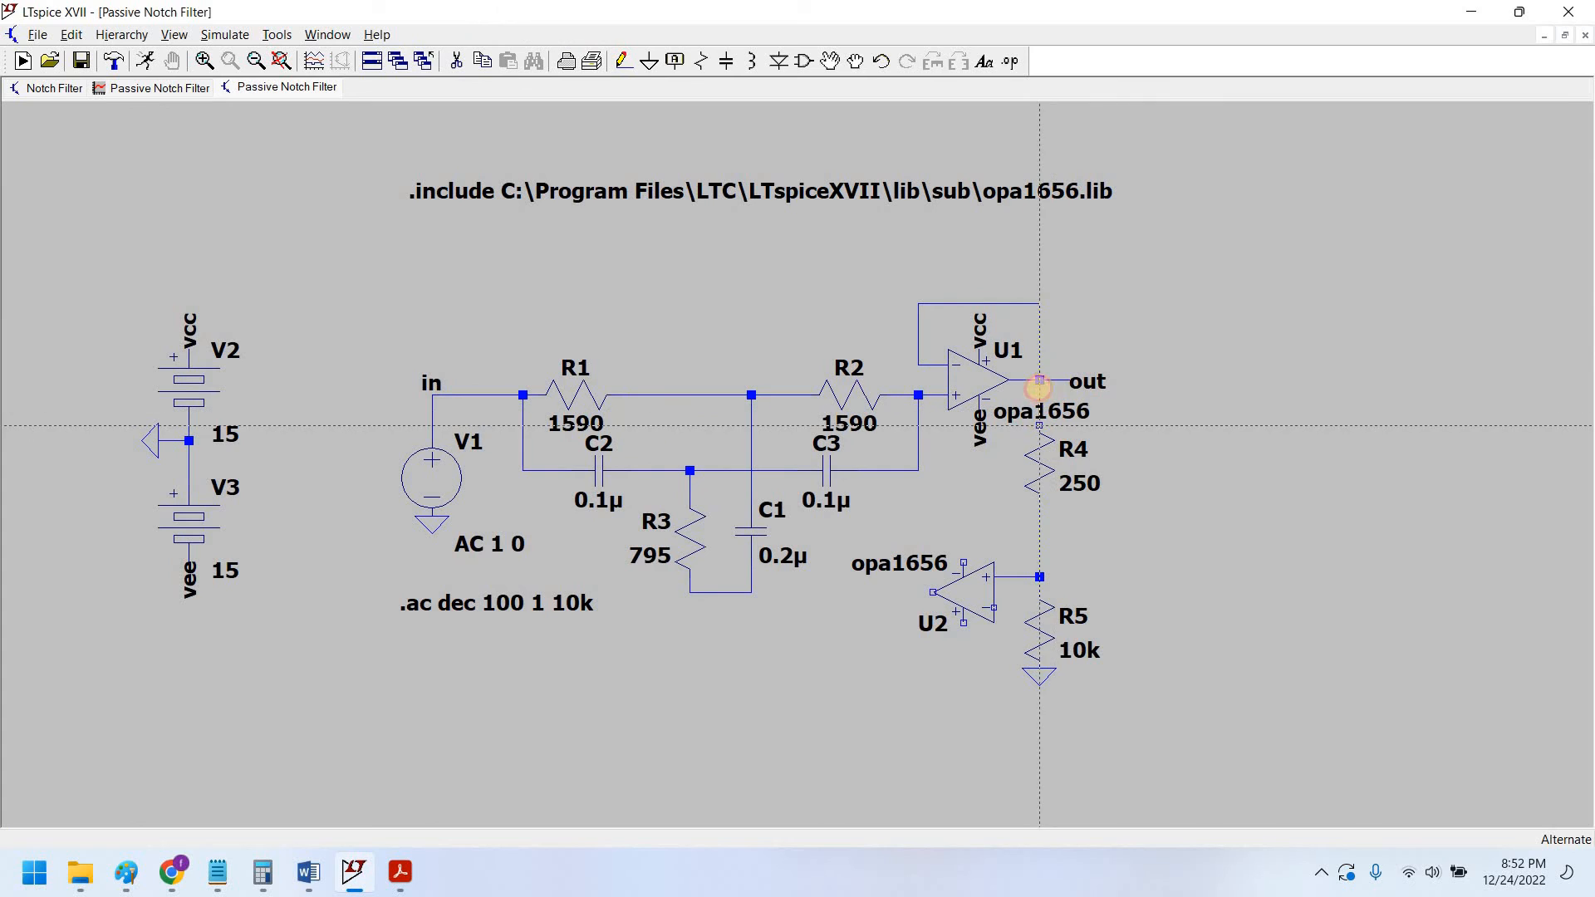
click(1037, 380)
click(933, 592)
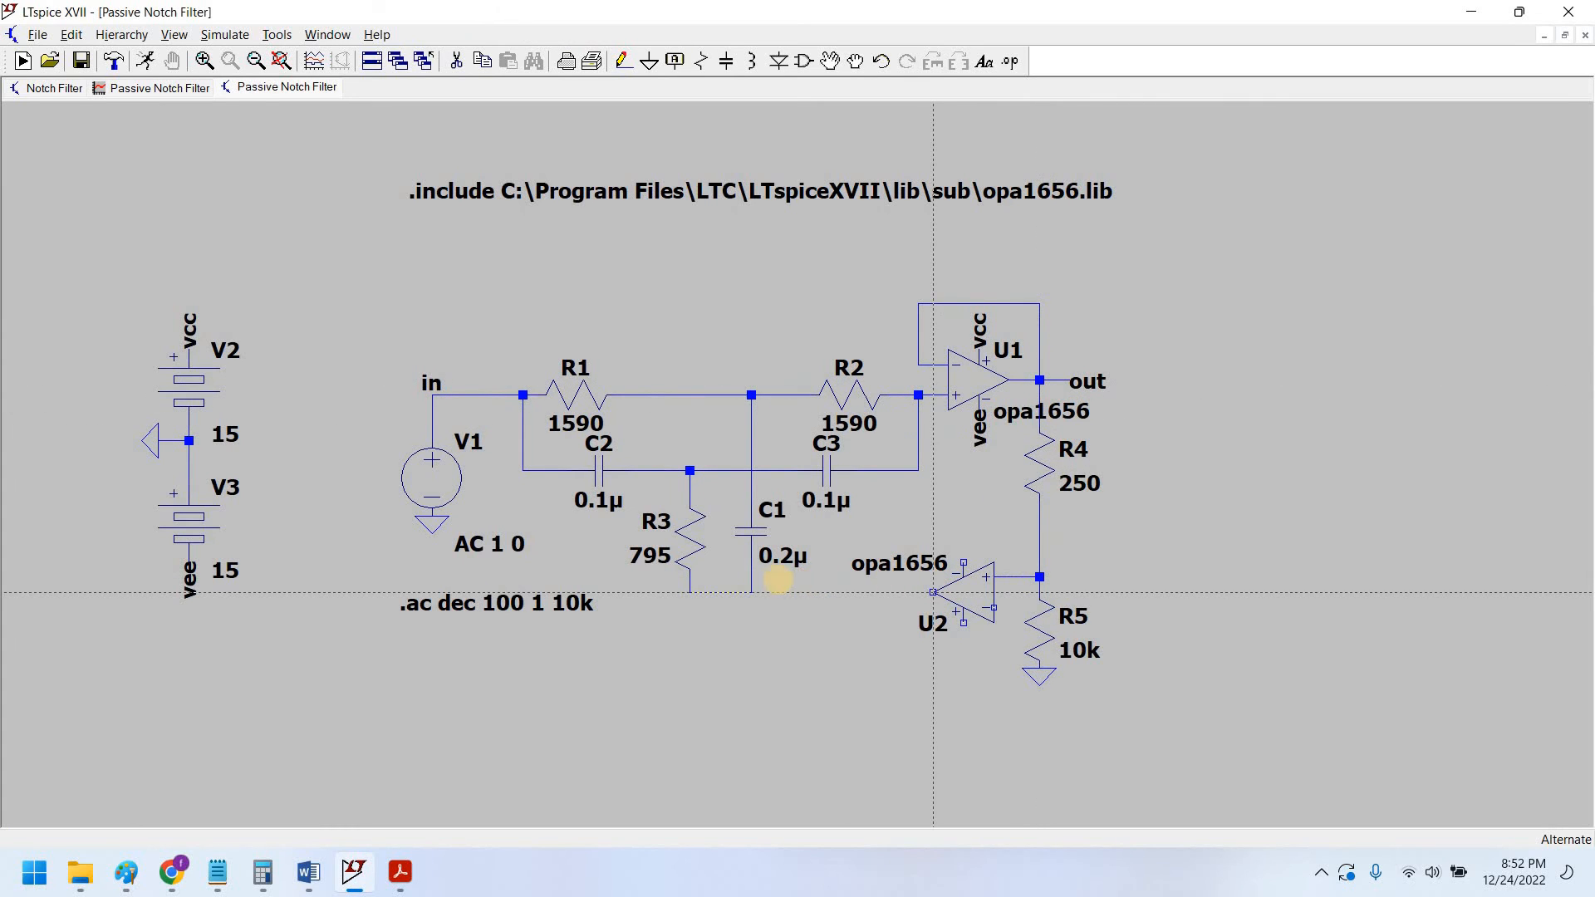
click(751, 593)
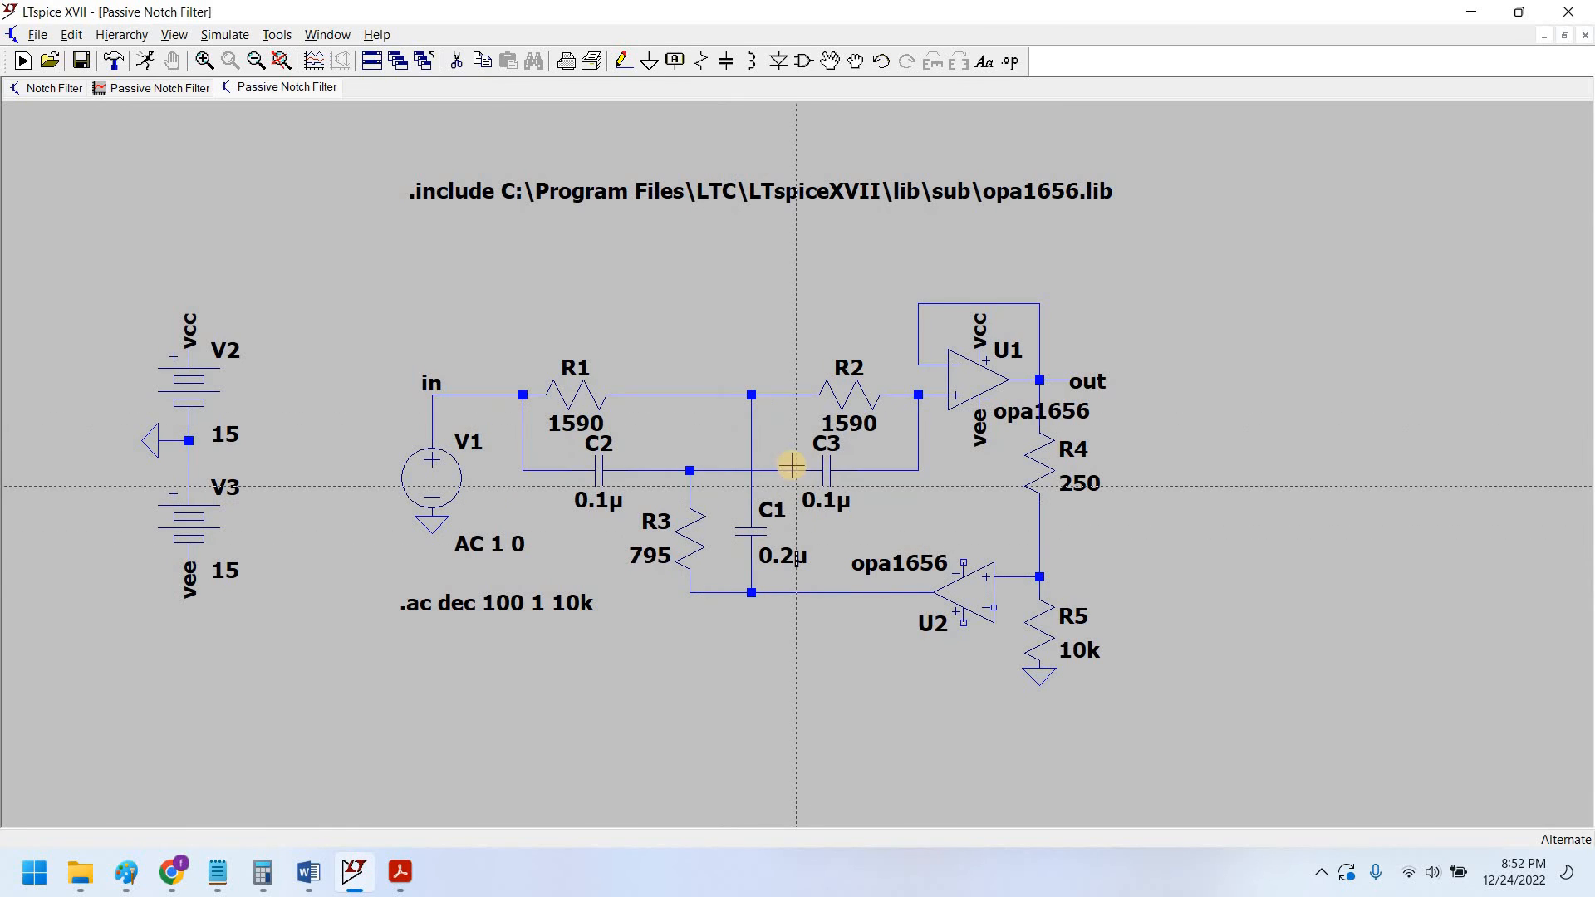
key(Escape)
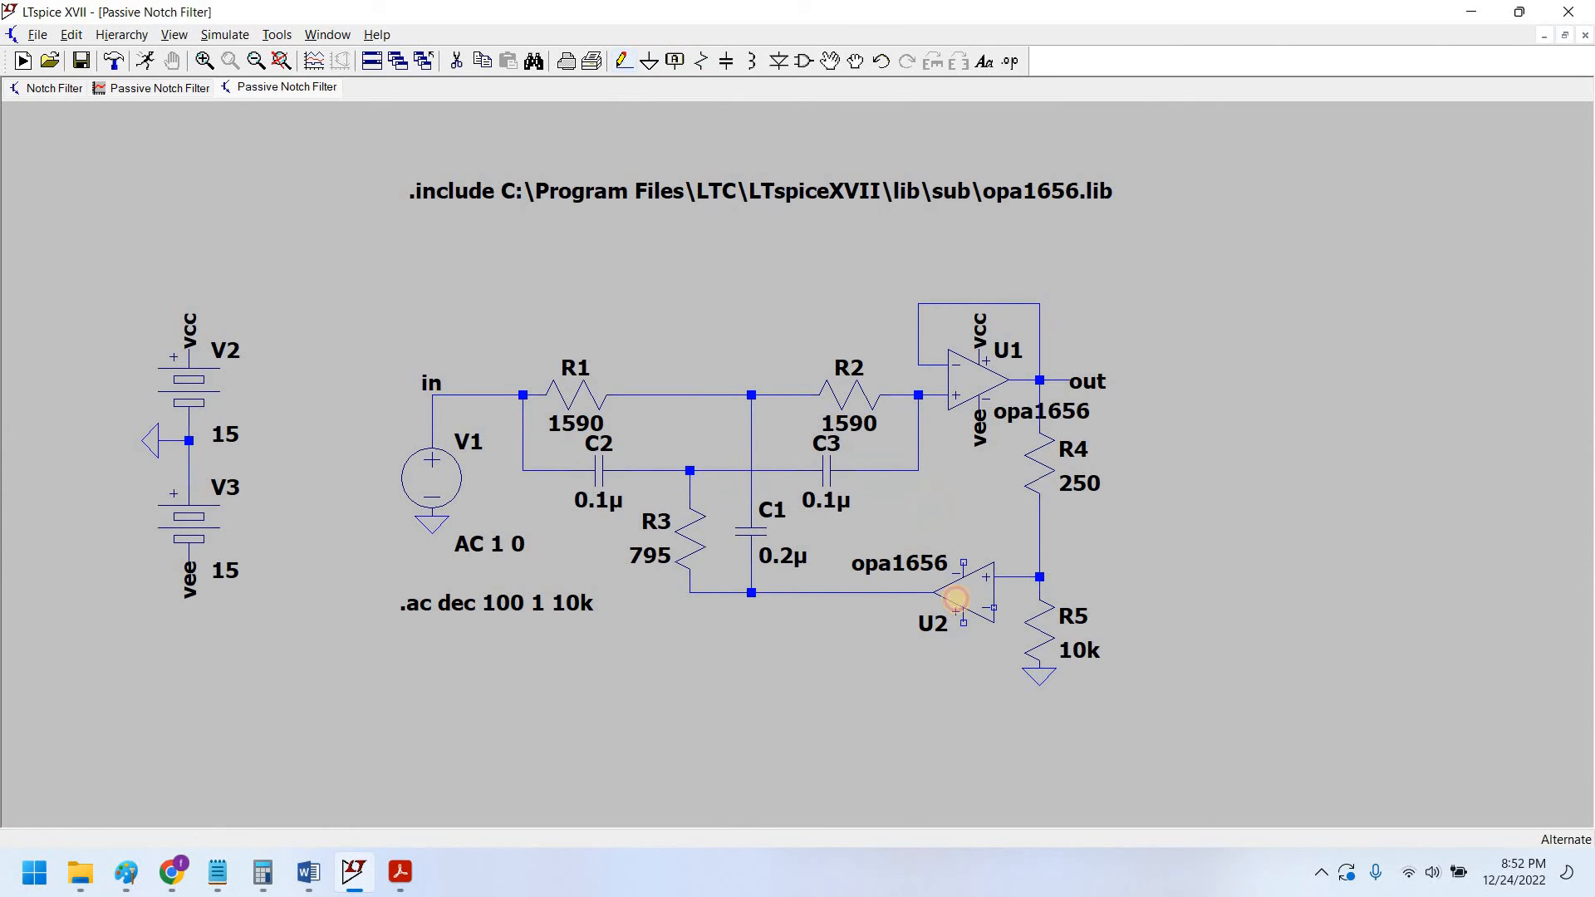
Step: Wire U2's inverting input in a loop beneath the op-amp back to its output
click(624, 61)
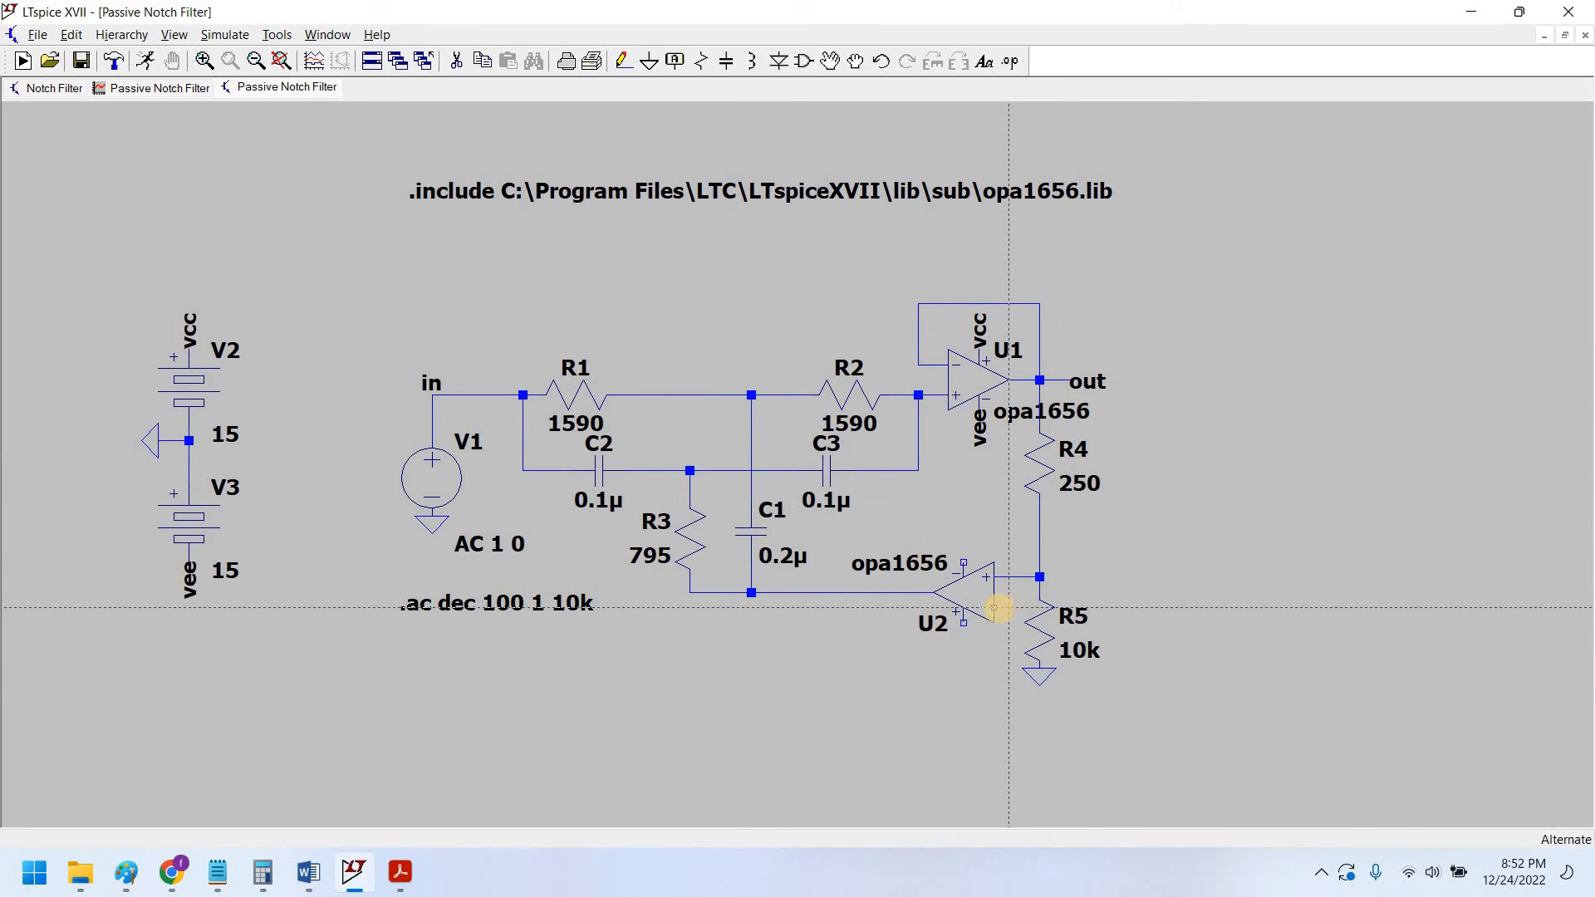
click(997, 608)
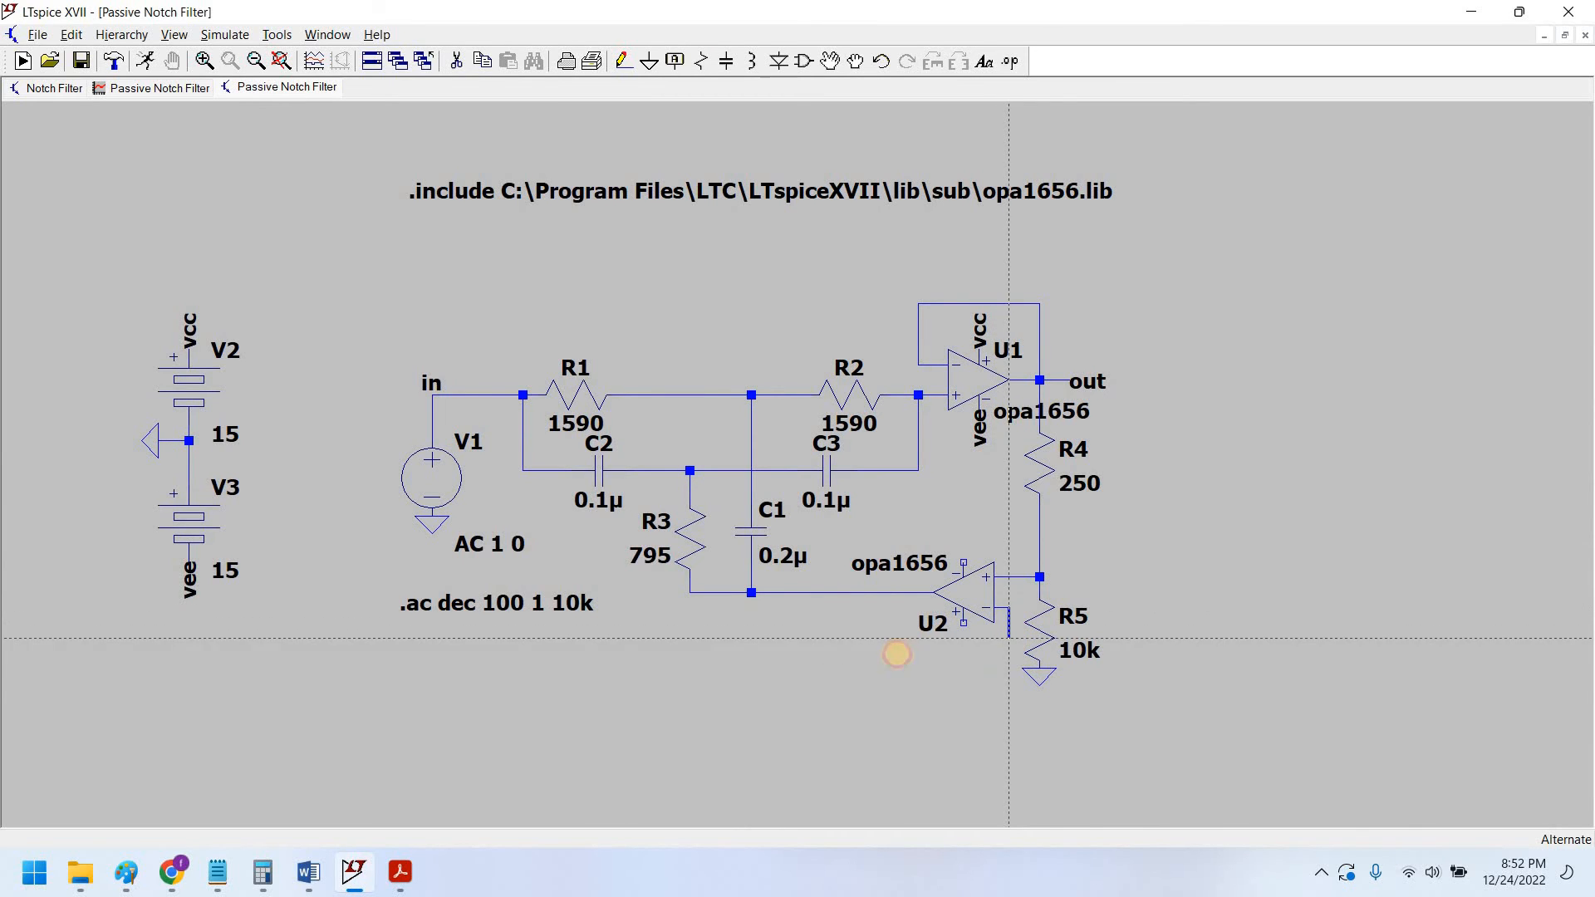
click(902, 638)
click(902, 592)
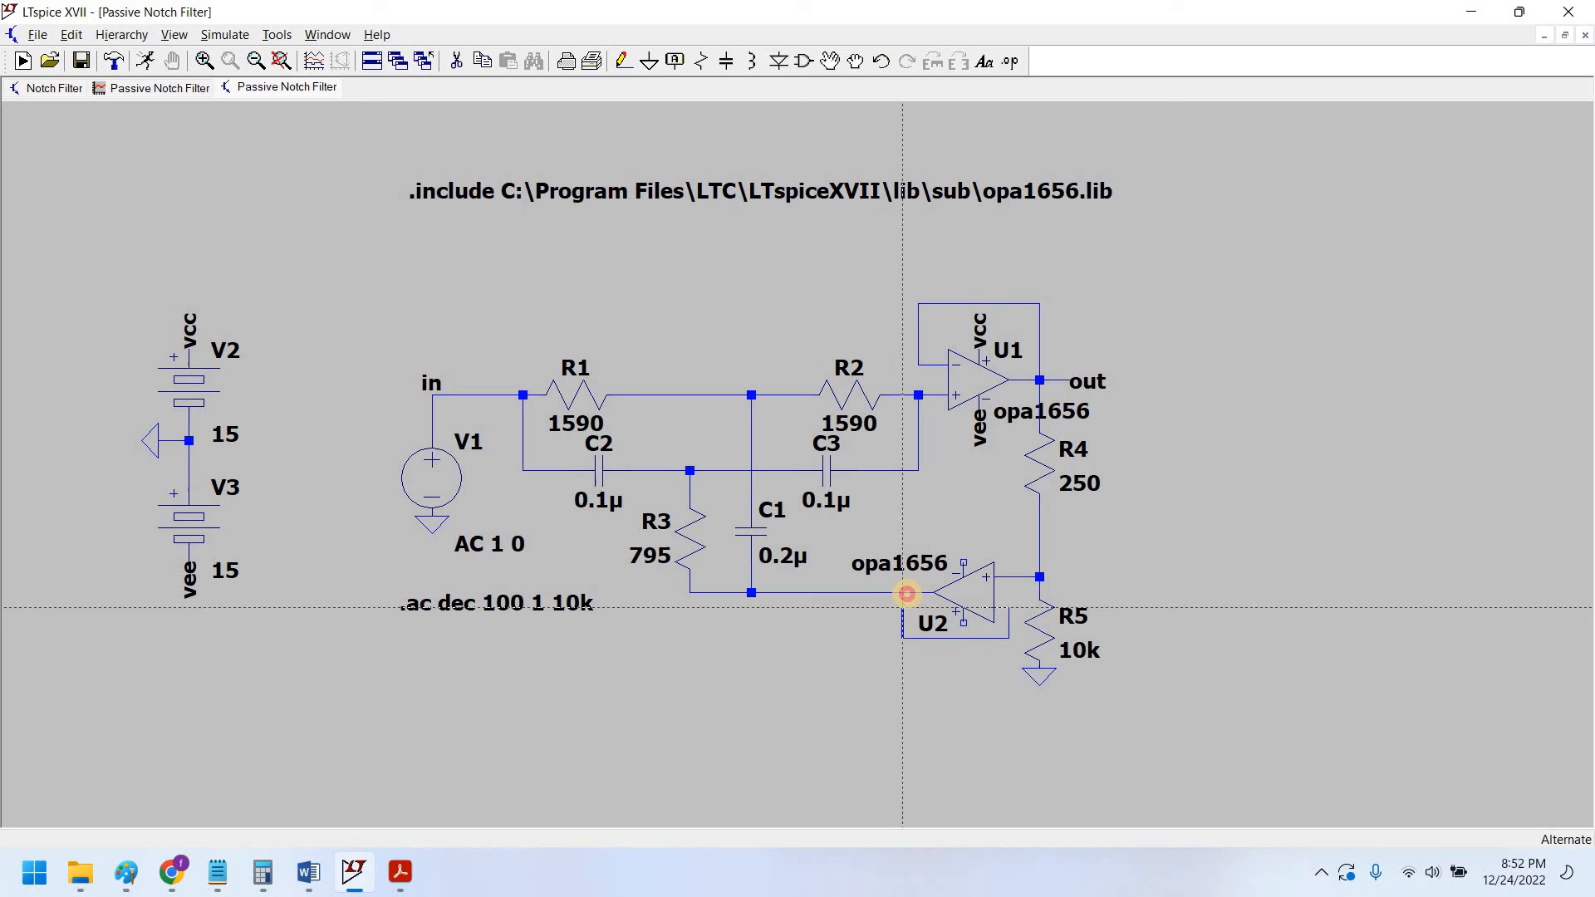
right_click(888, 683)
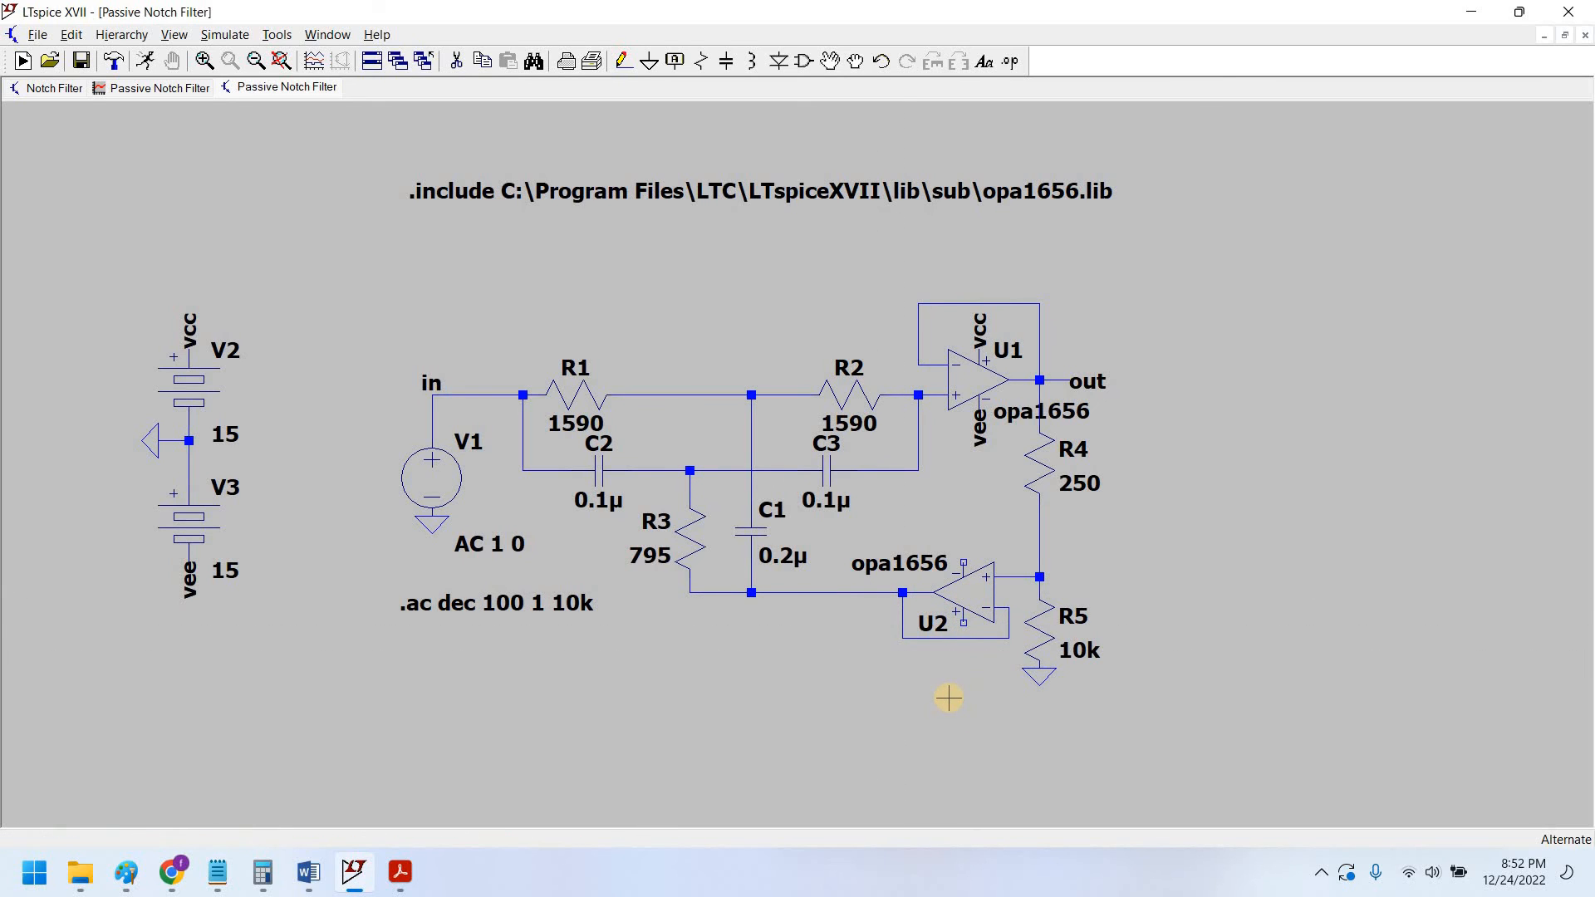
Step: Copy U1's vcc and vee labels onto U2's lower positive and upper negative supply pins
drag(959, 601, 958, 606)
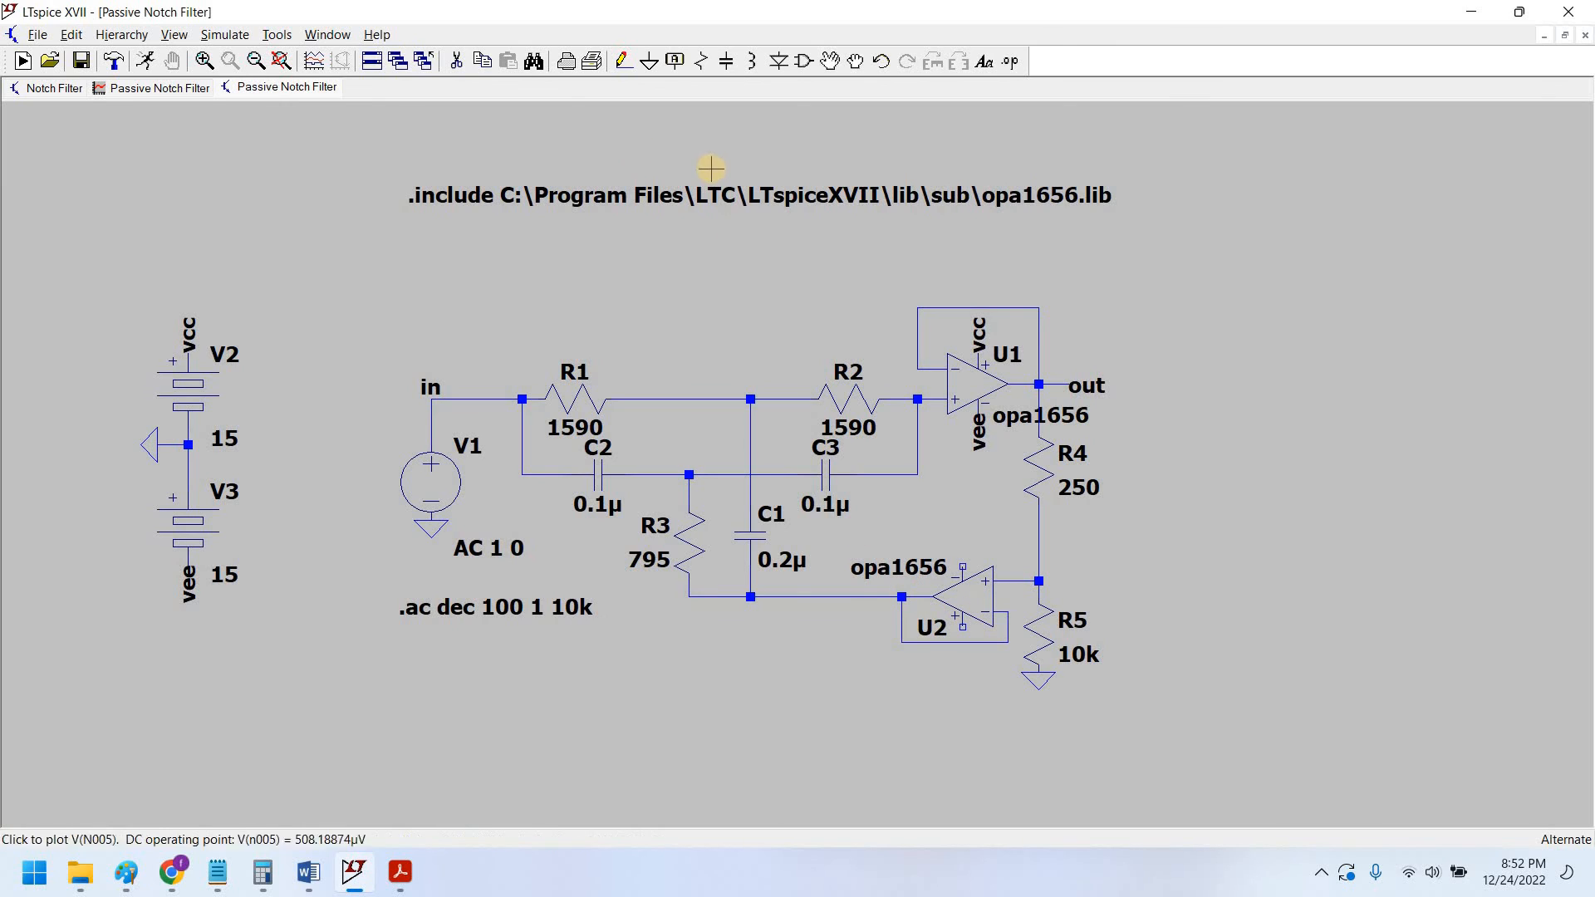
click(494, 67)
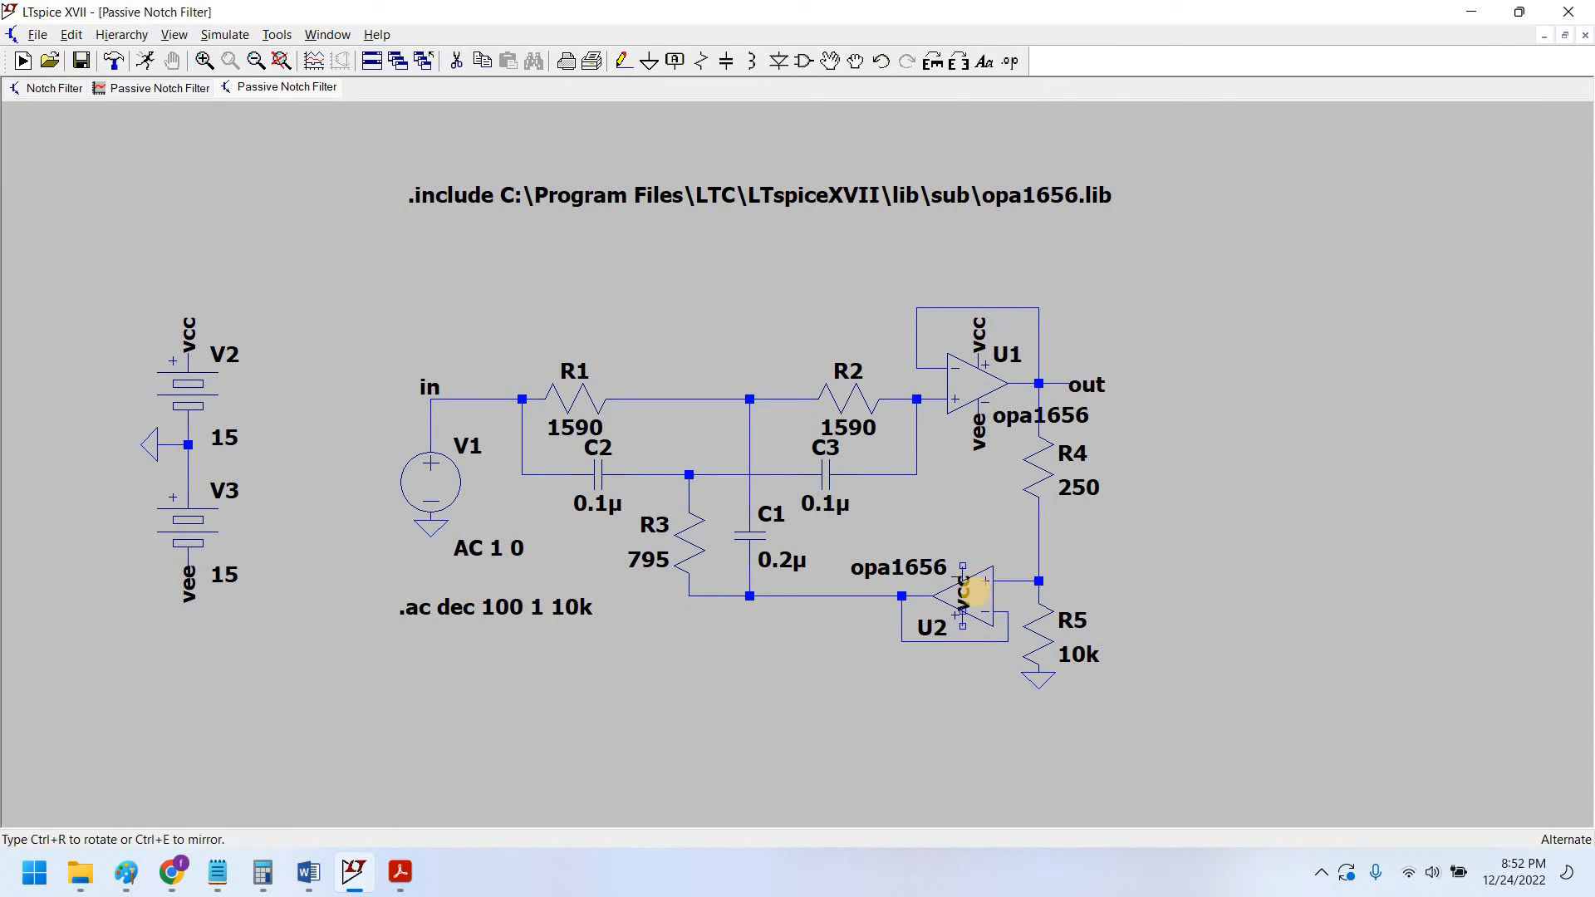
click(973, 607)
click(982, 433)
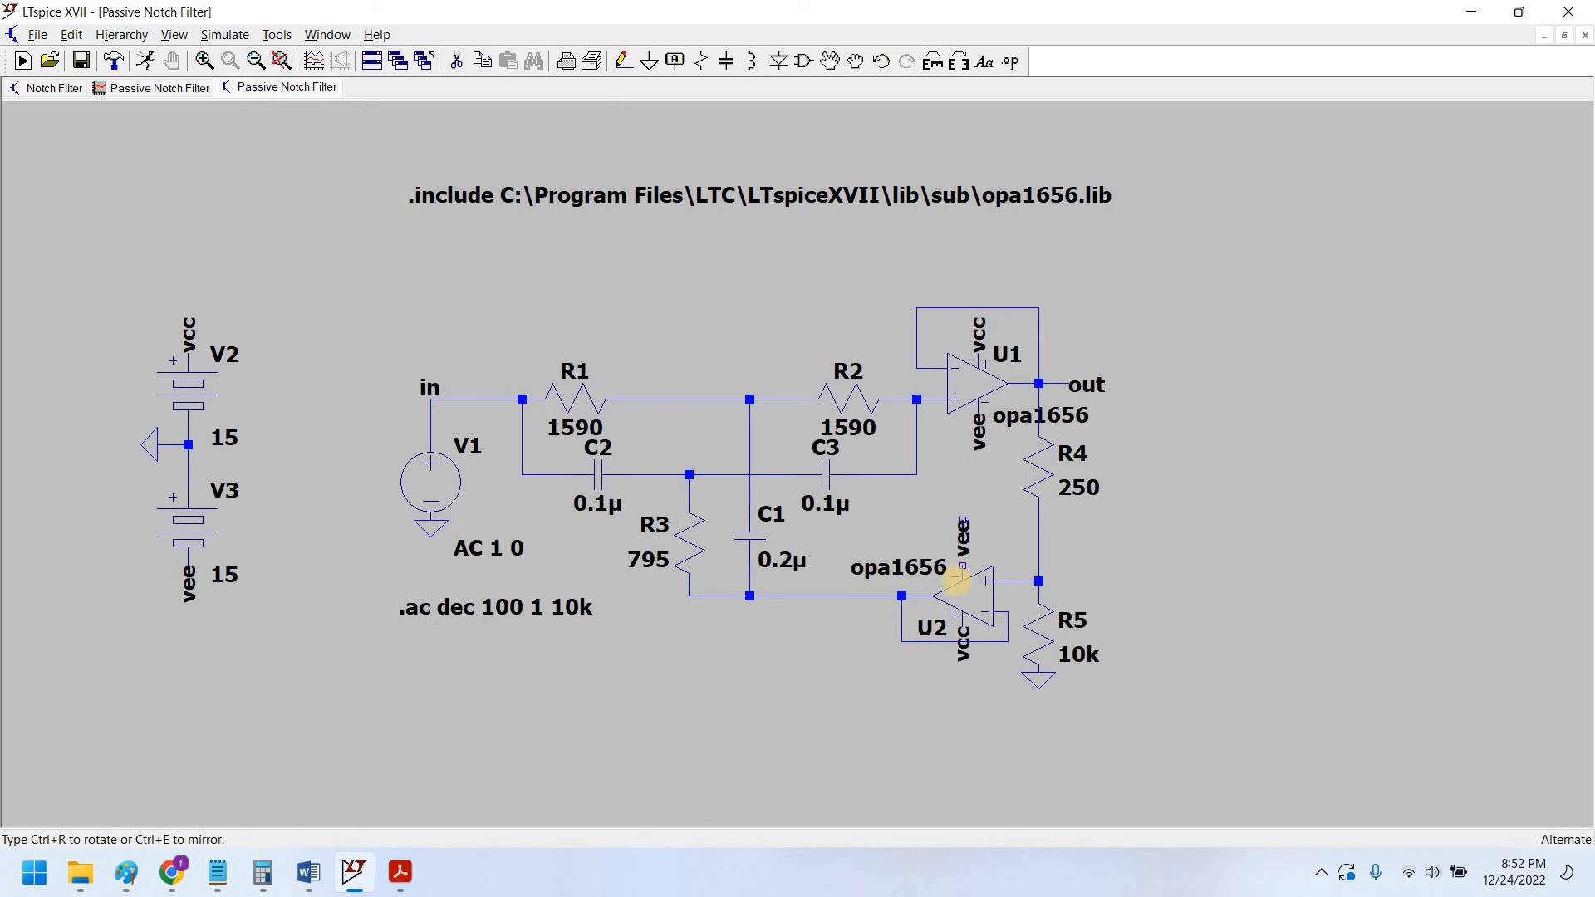
click(958, 588)
key(Escape)
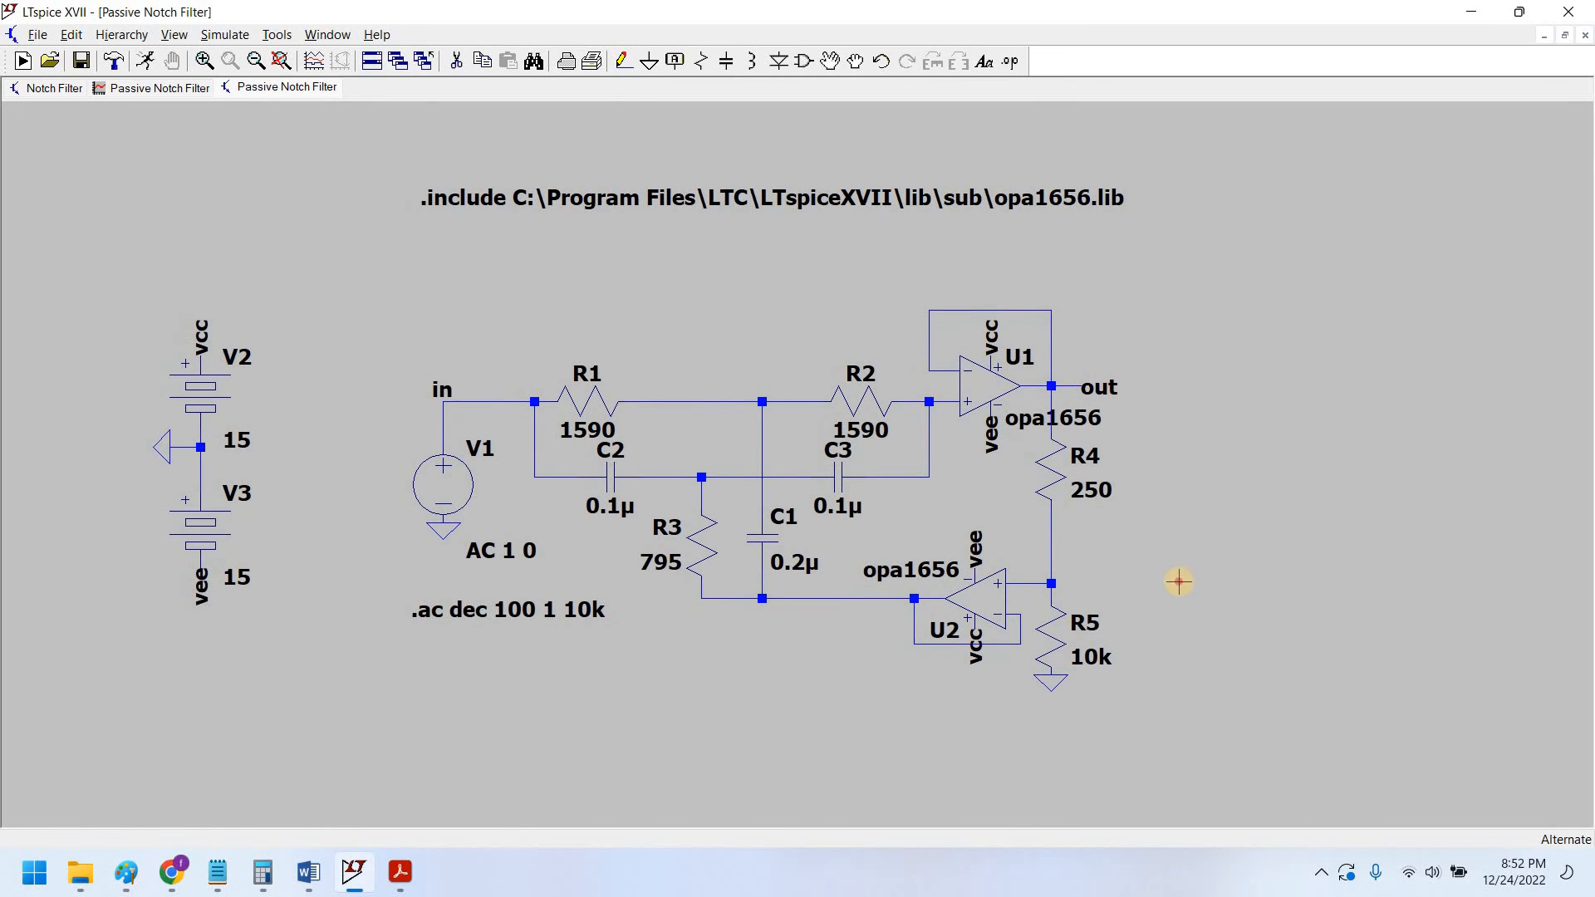
Step: Run the AC simulation of the finished circuit and maximize the V(out) plot window
drag(1189, 589, 1197, 597)
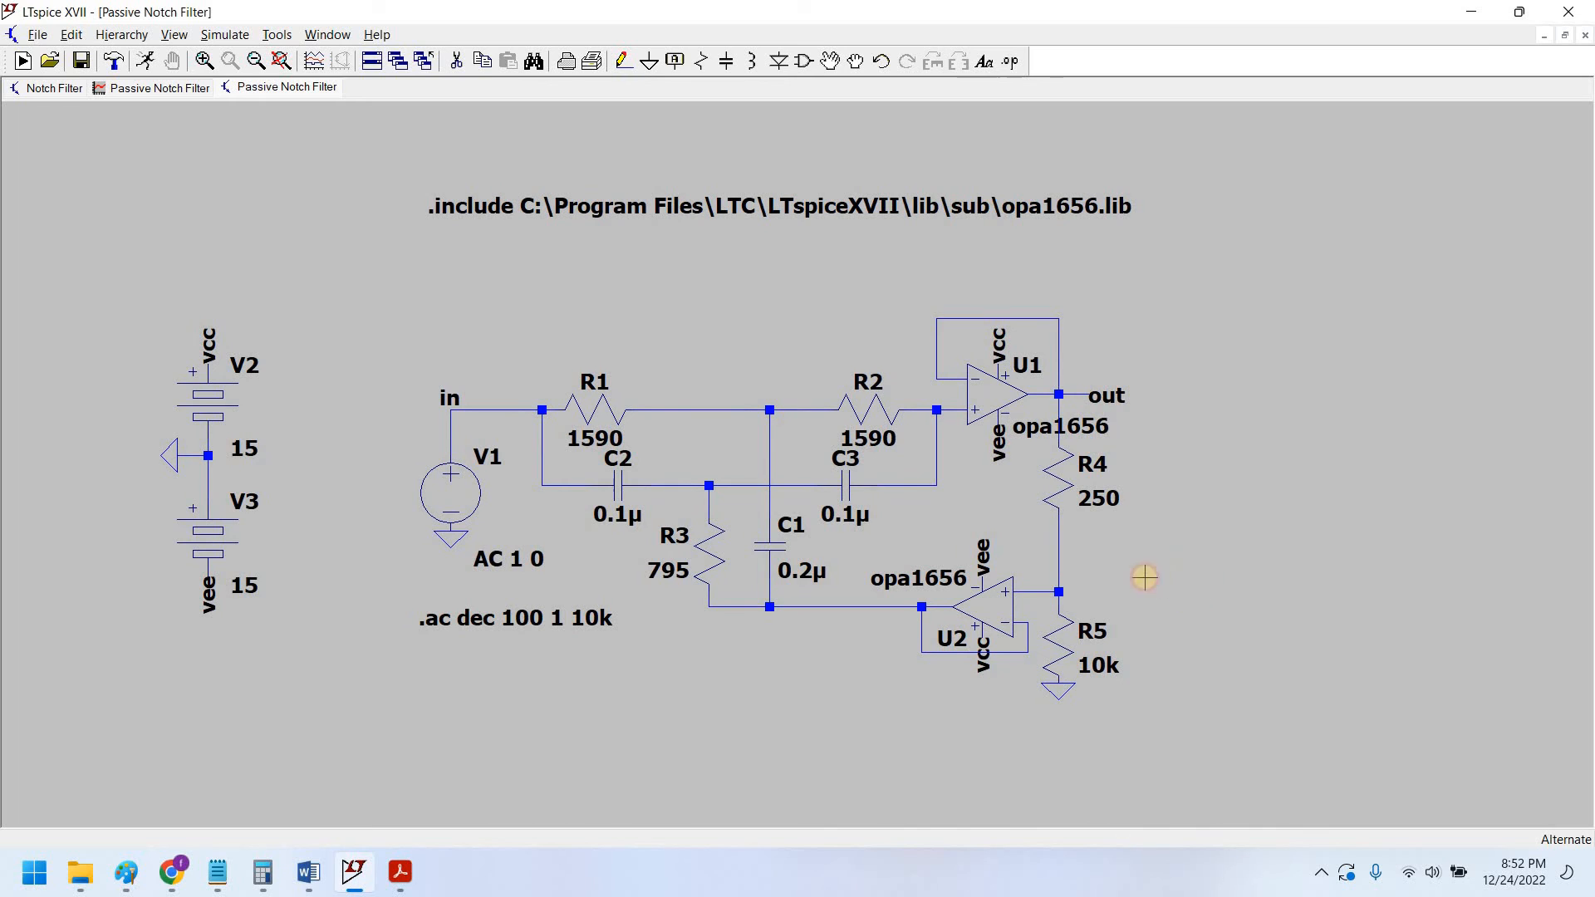
scroll(527, 295, up, 1)
scroll(421, 288, down, 1)
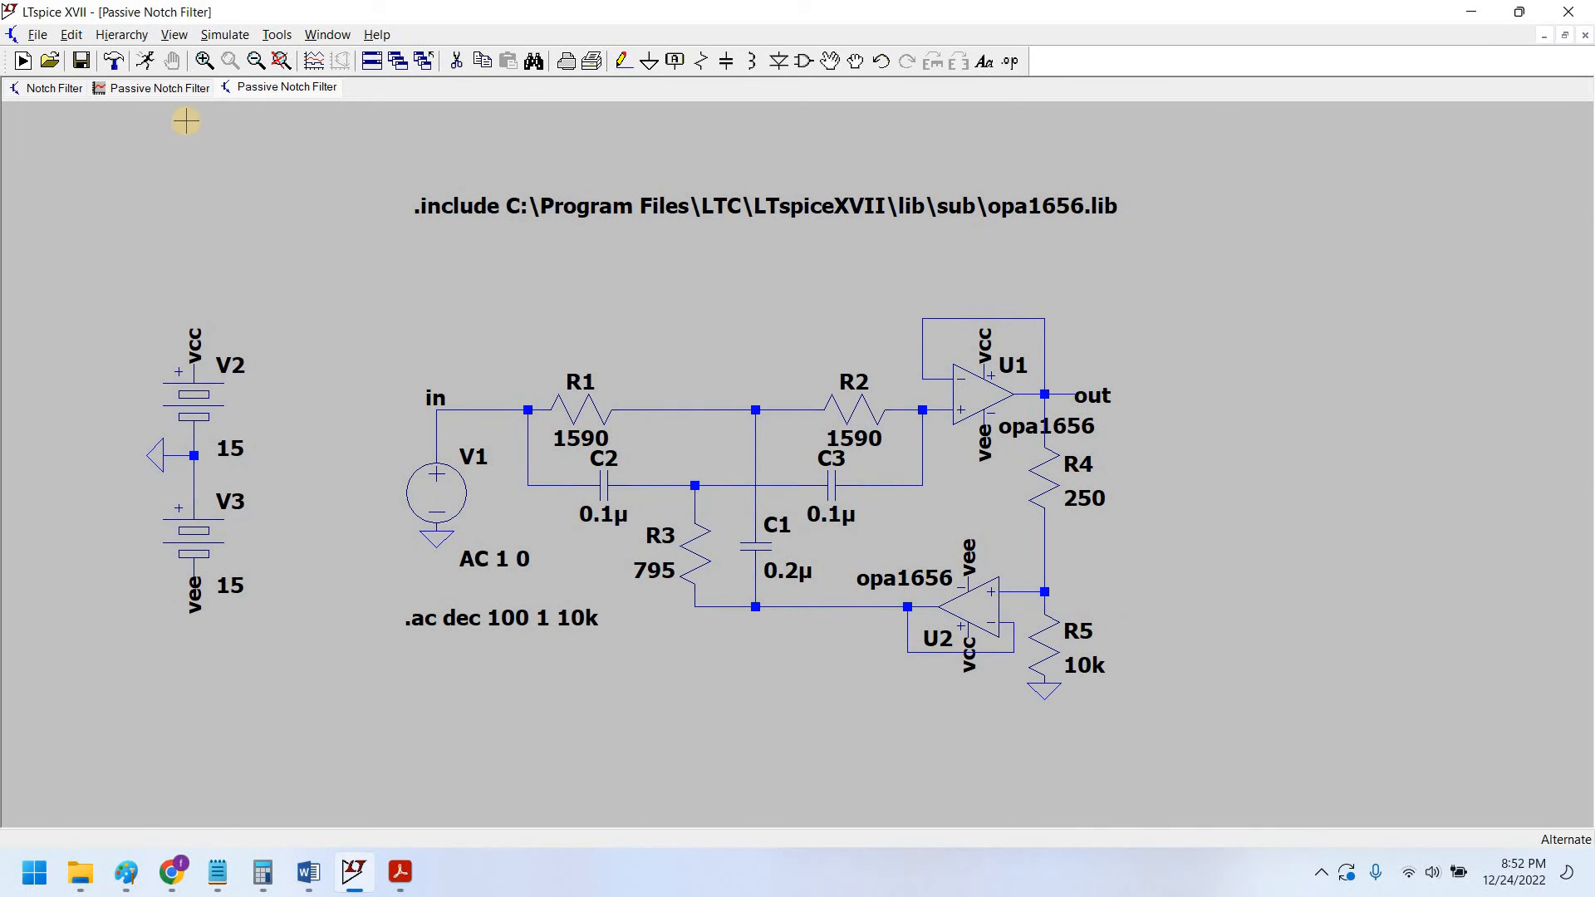
click(147, 63)
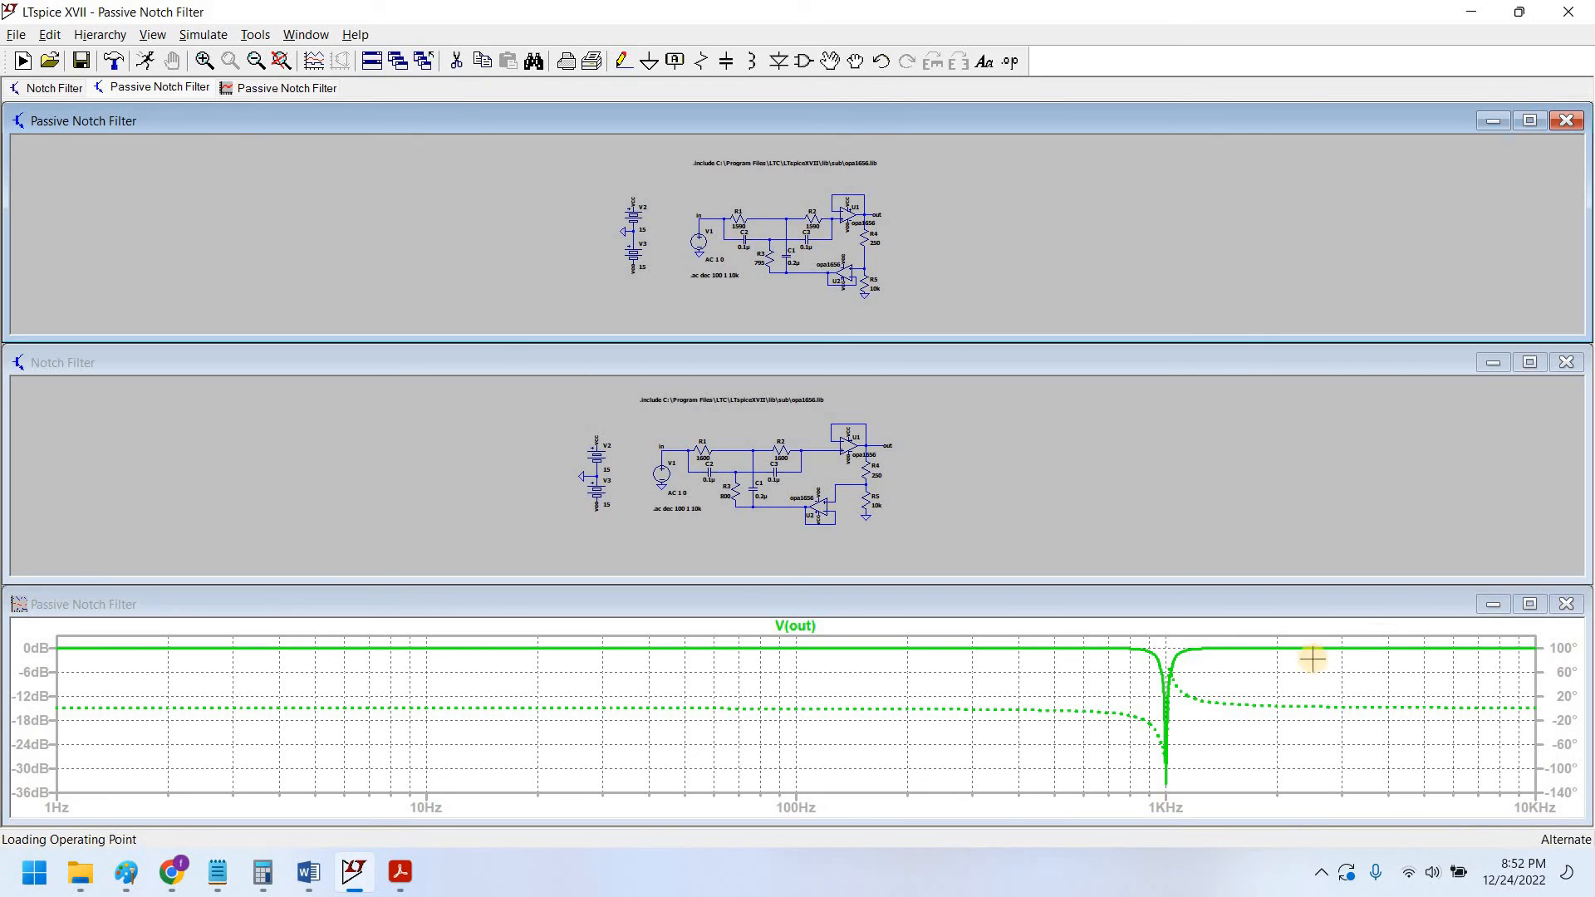
click(1529, 603)
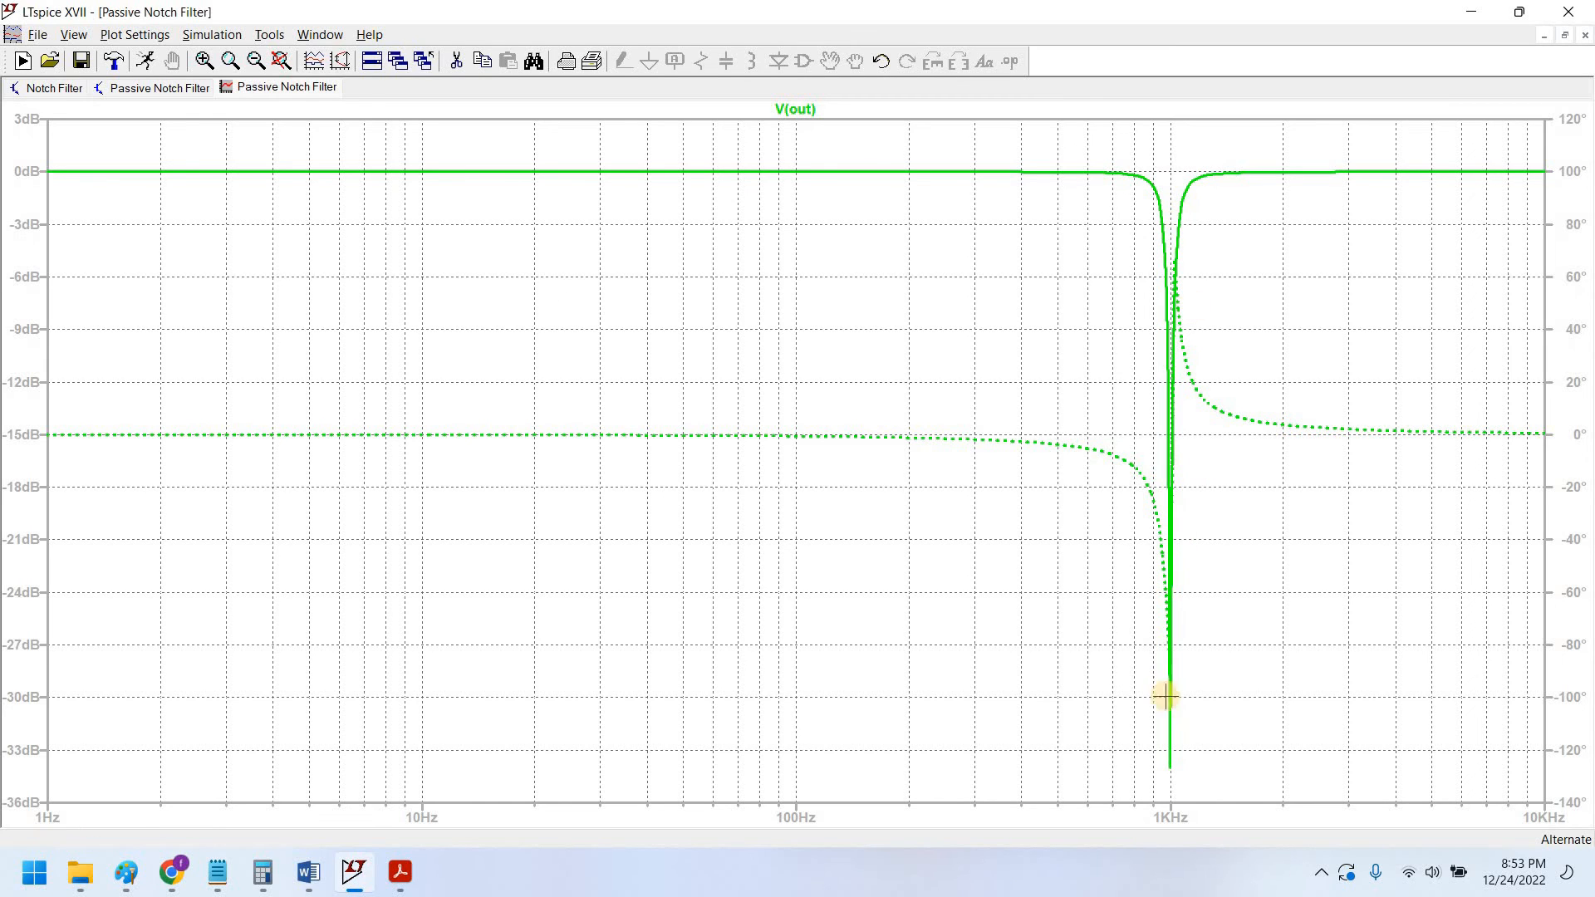
Step: Set the lower limit of the plot's frequency axis to 100 Hz
right_click(334, 815)
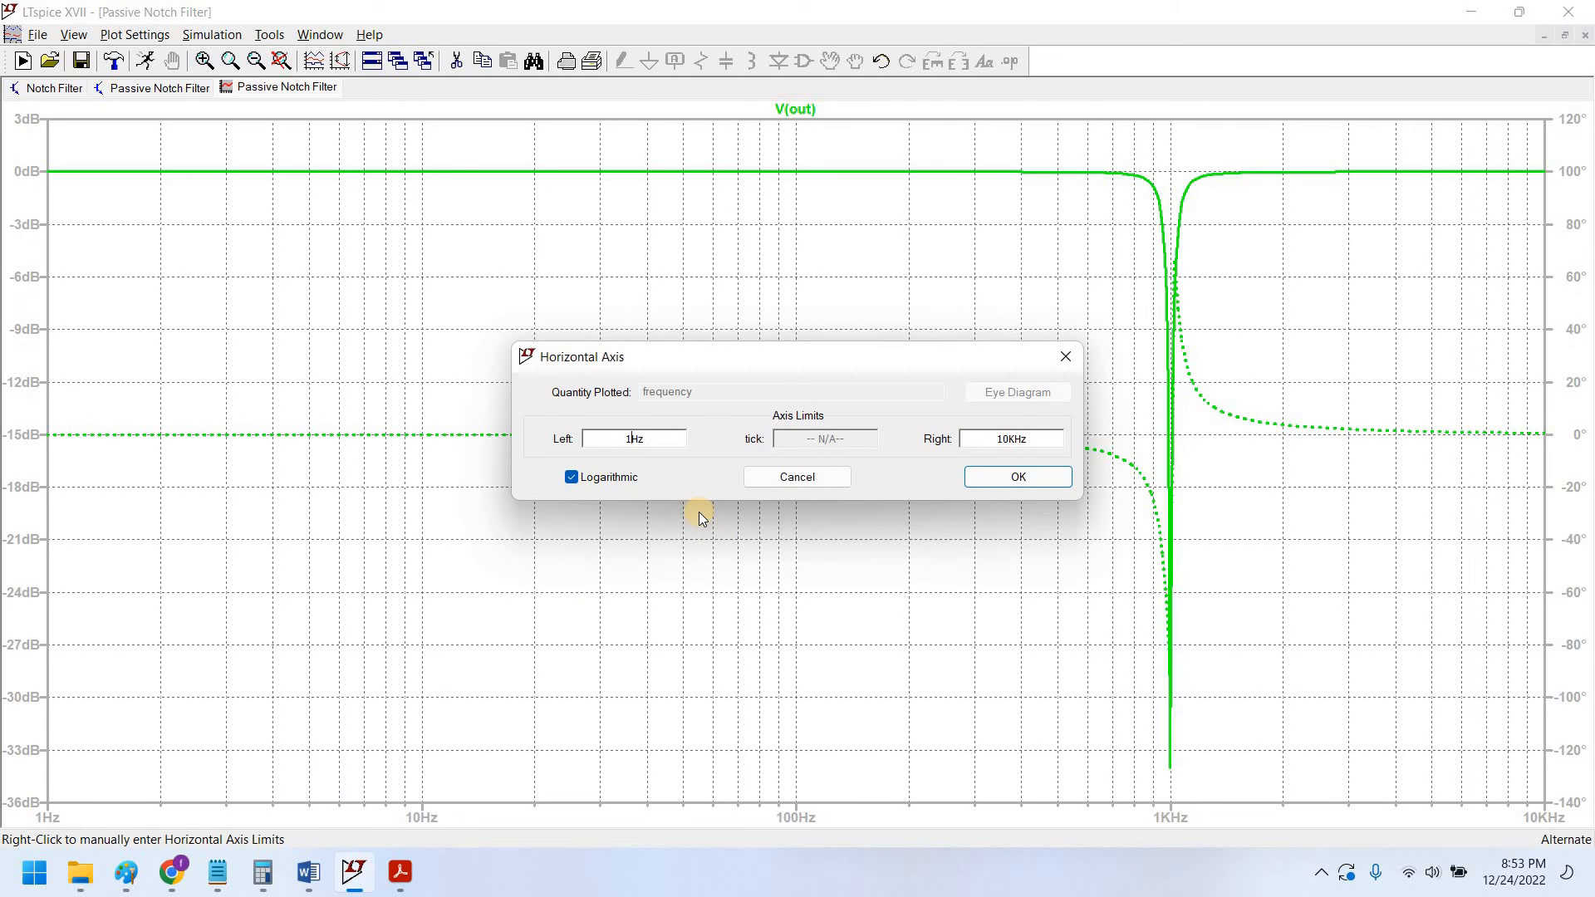
text(00)
key(Return)
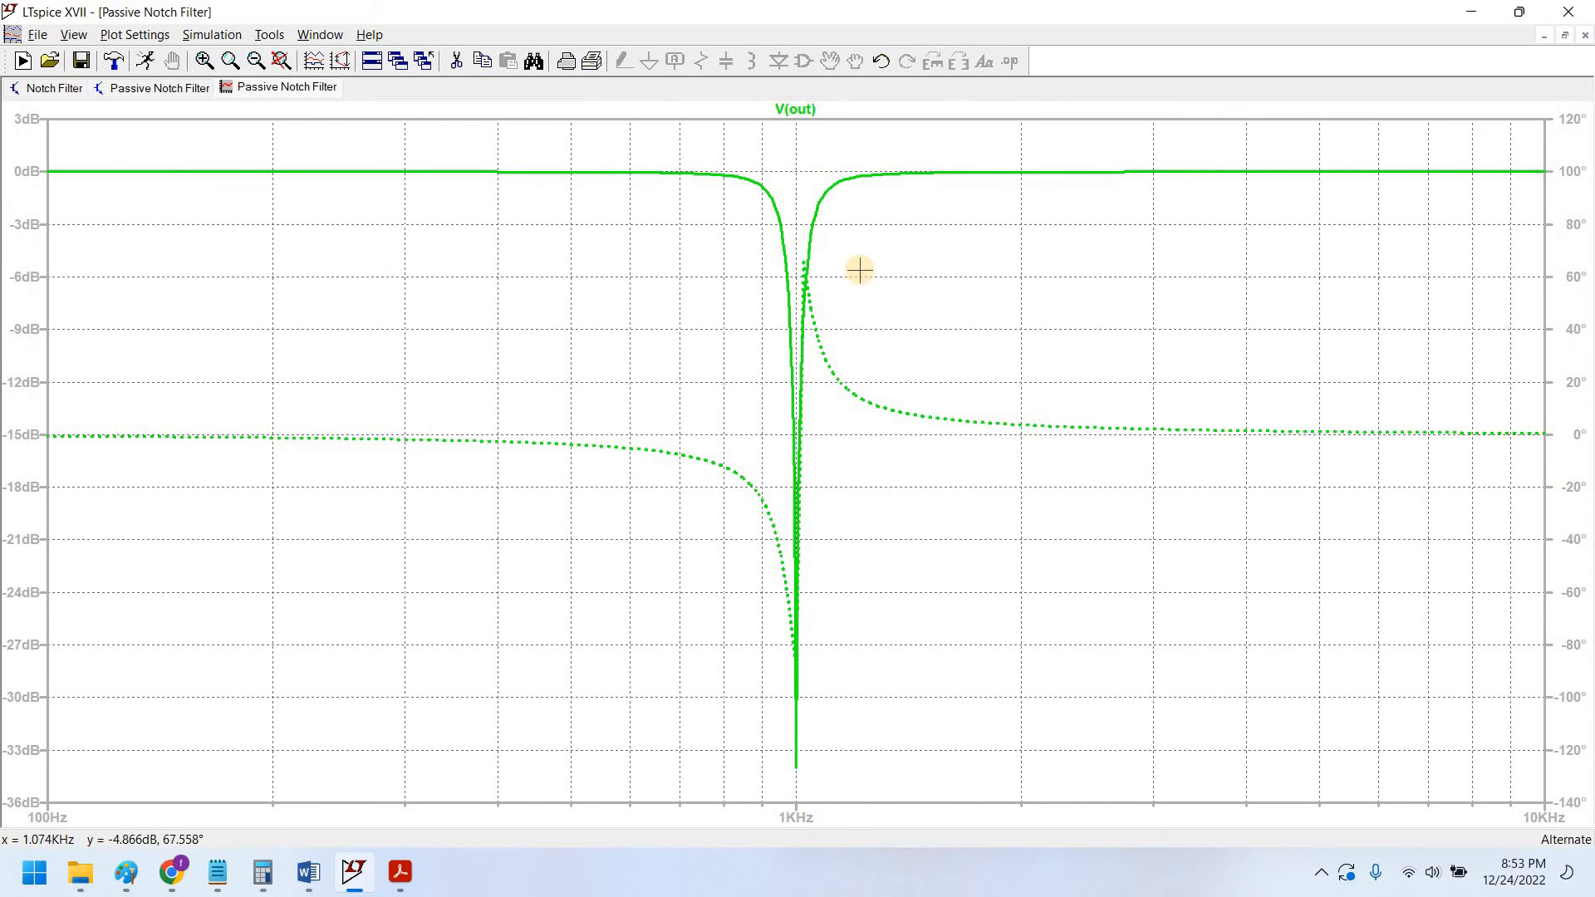
Step: Attach a cursor to the V(out) trace and move it from the notch to the low-frequency shoulder at about 903 Hz
click(795, 109)
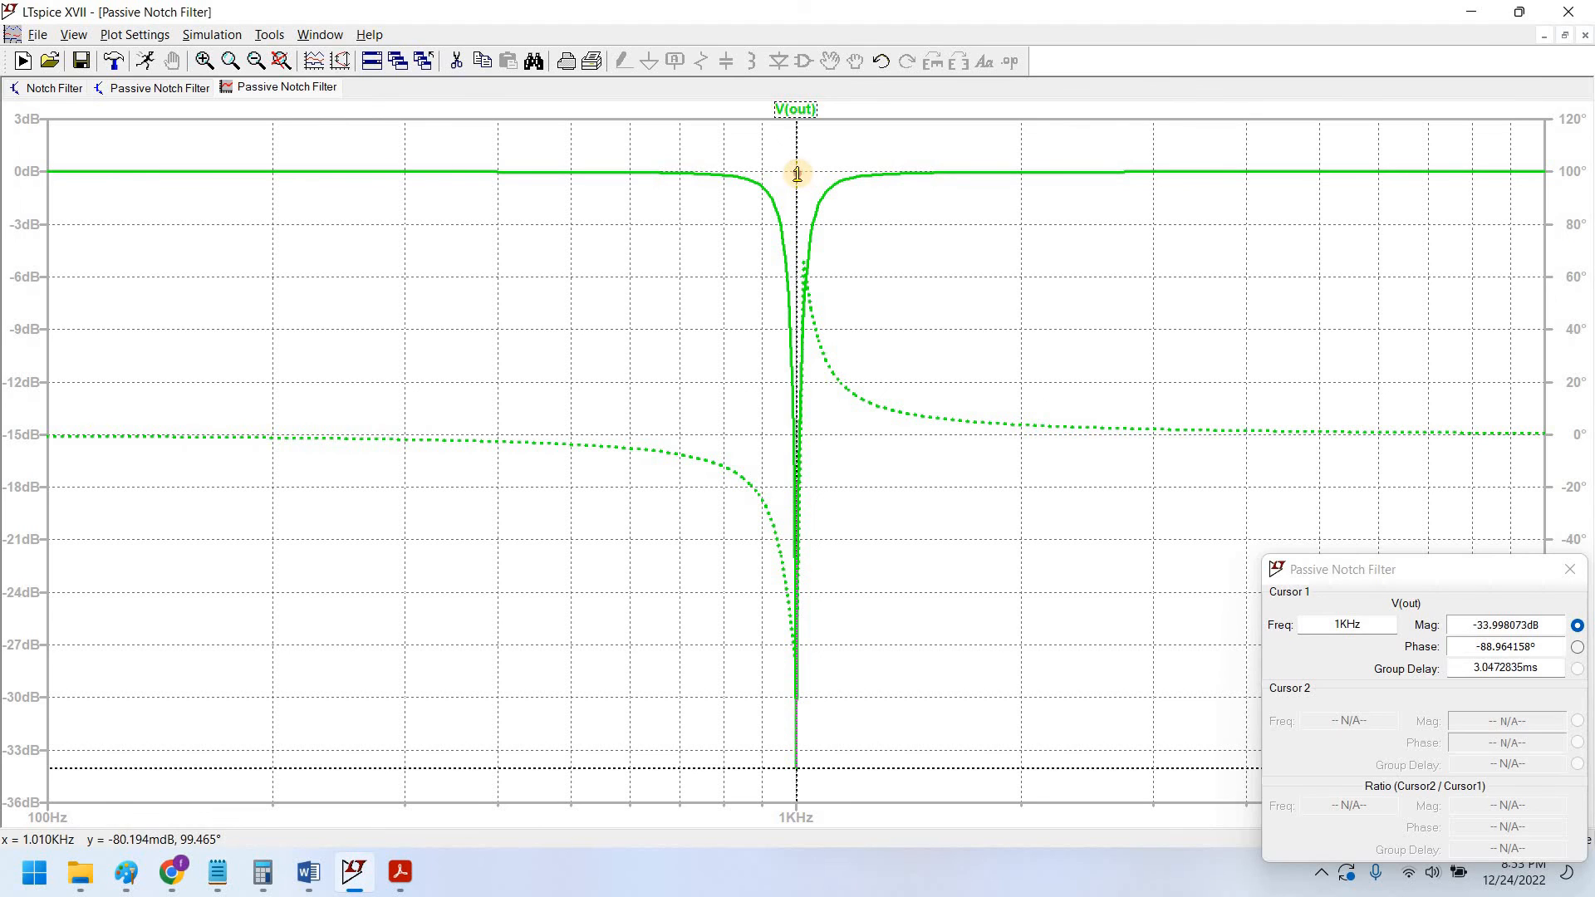
drag(798, 172, 762, 282)
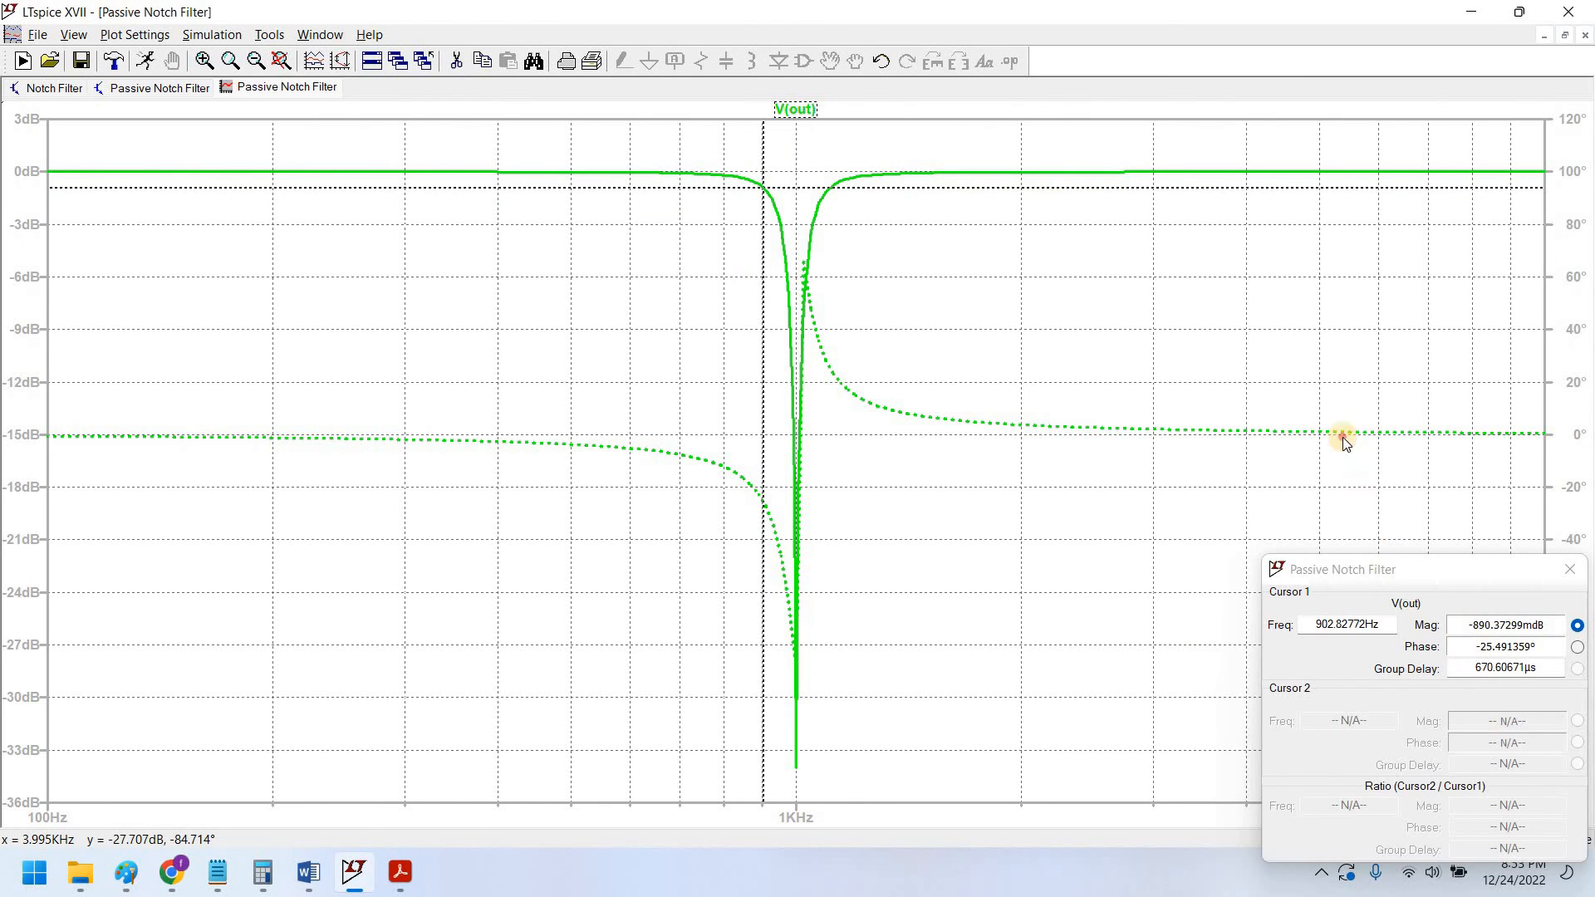
Step: Attach a second cursor to the V(out) trace and place it on the notch's high-frequency shoulder at about 1.105 kHz
drag(1398, 572, 1324, 420)
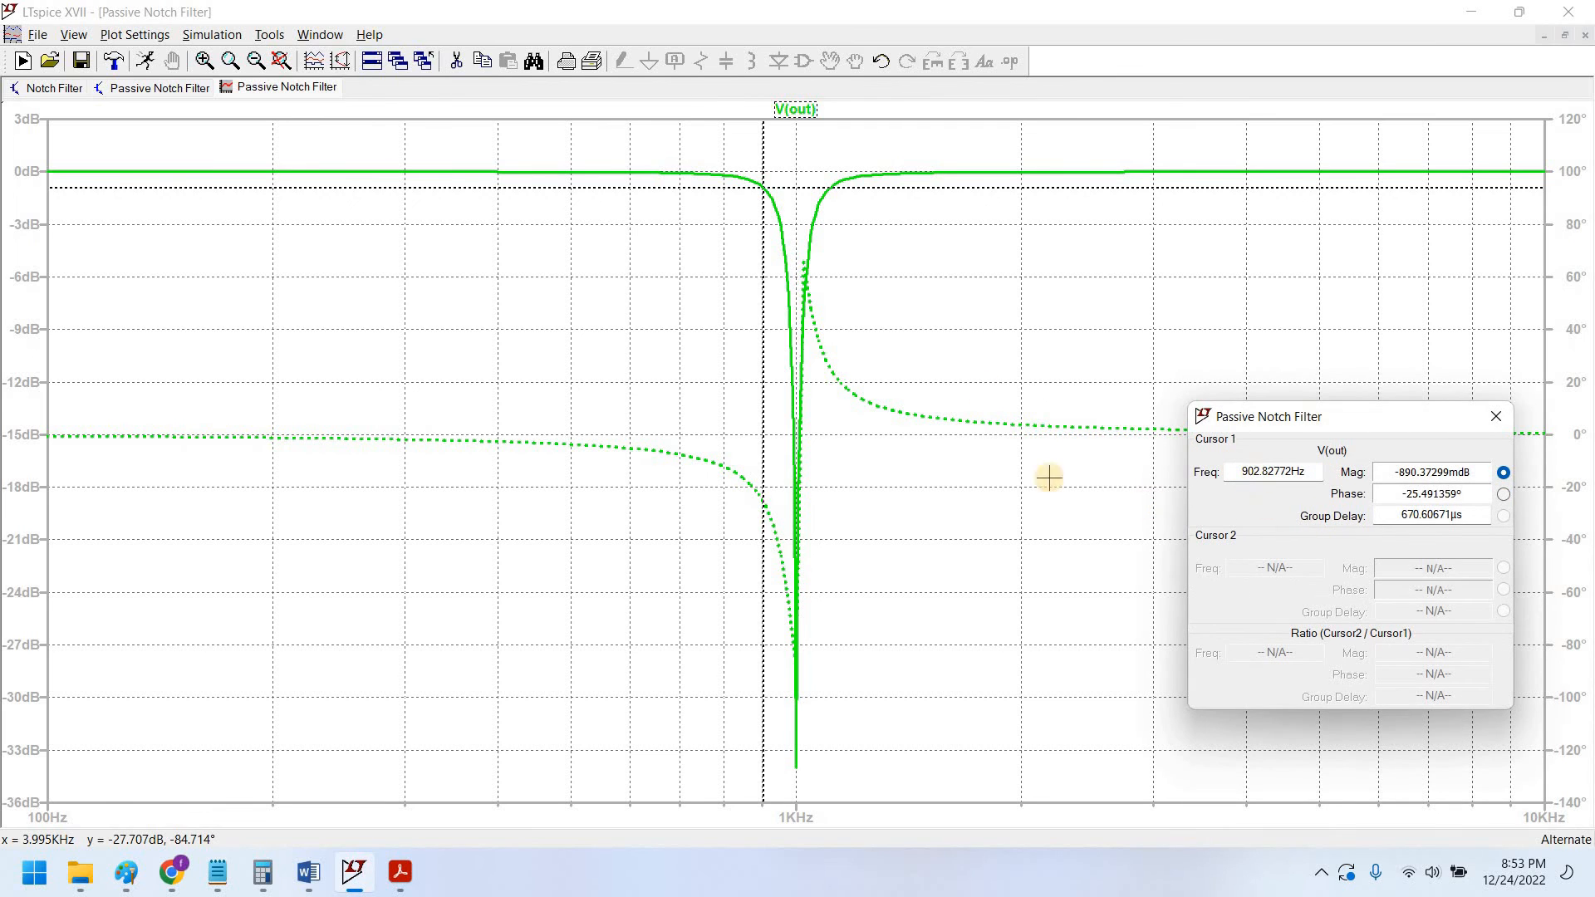
click(796, 109)
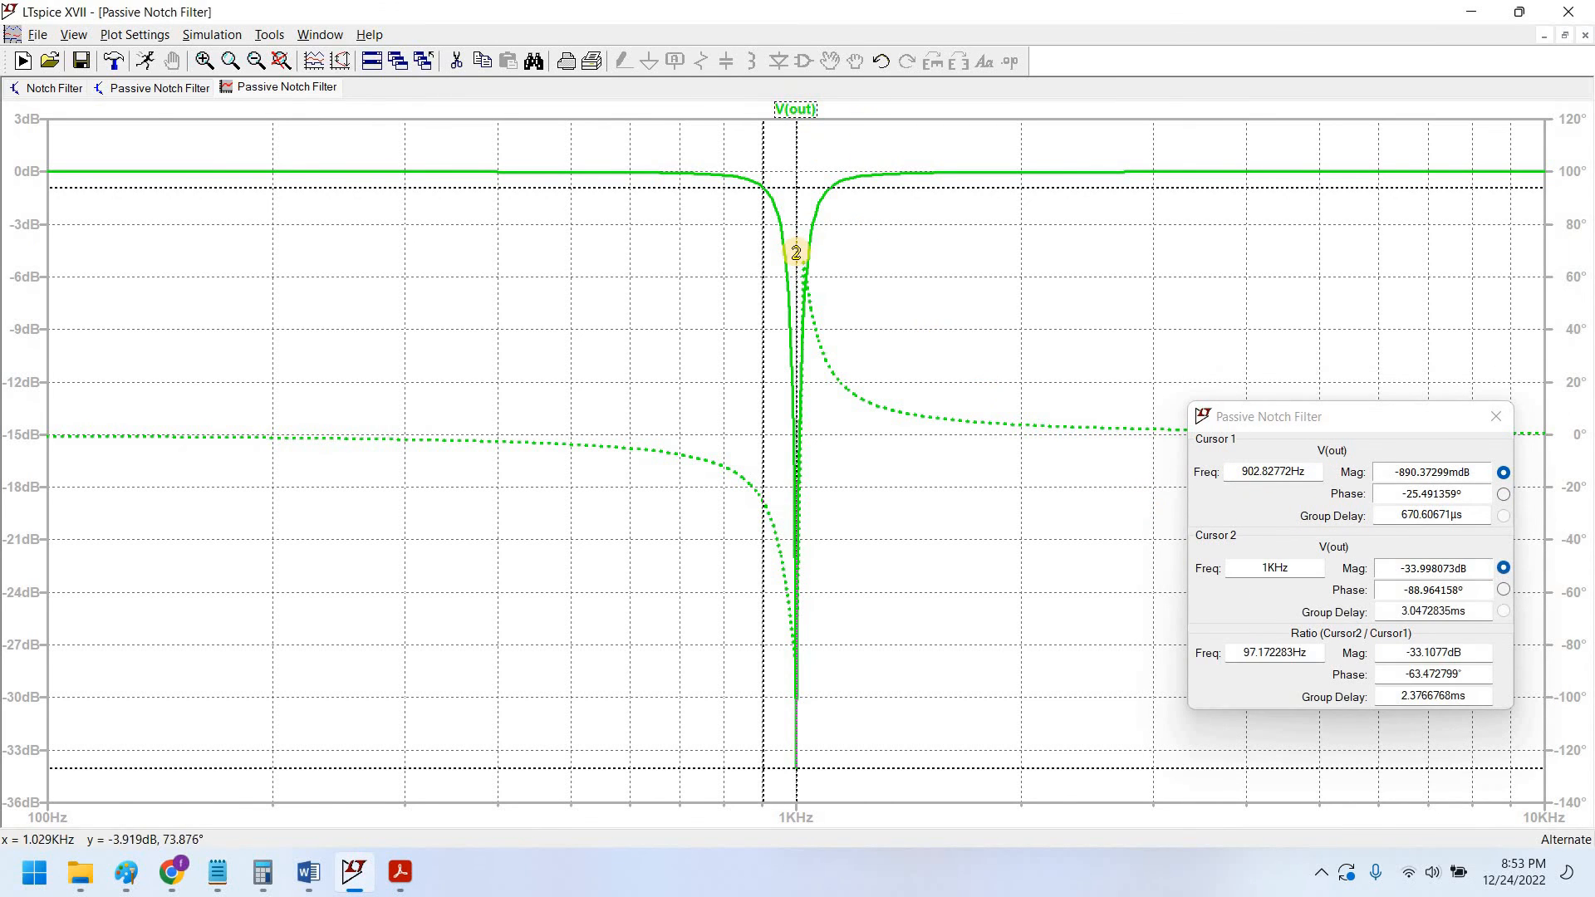
drag(803, 252, 829, 253)
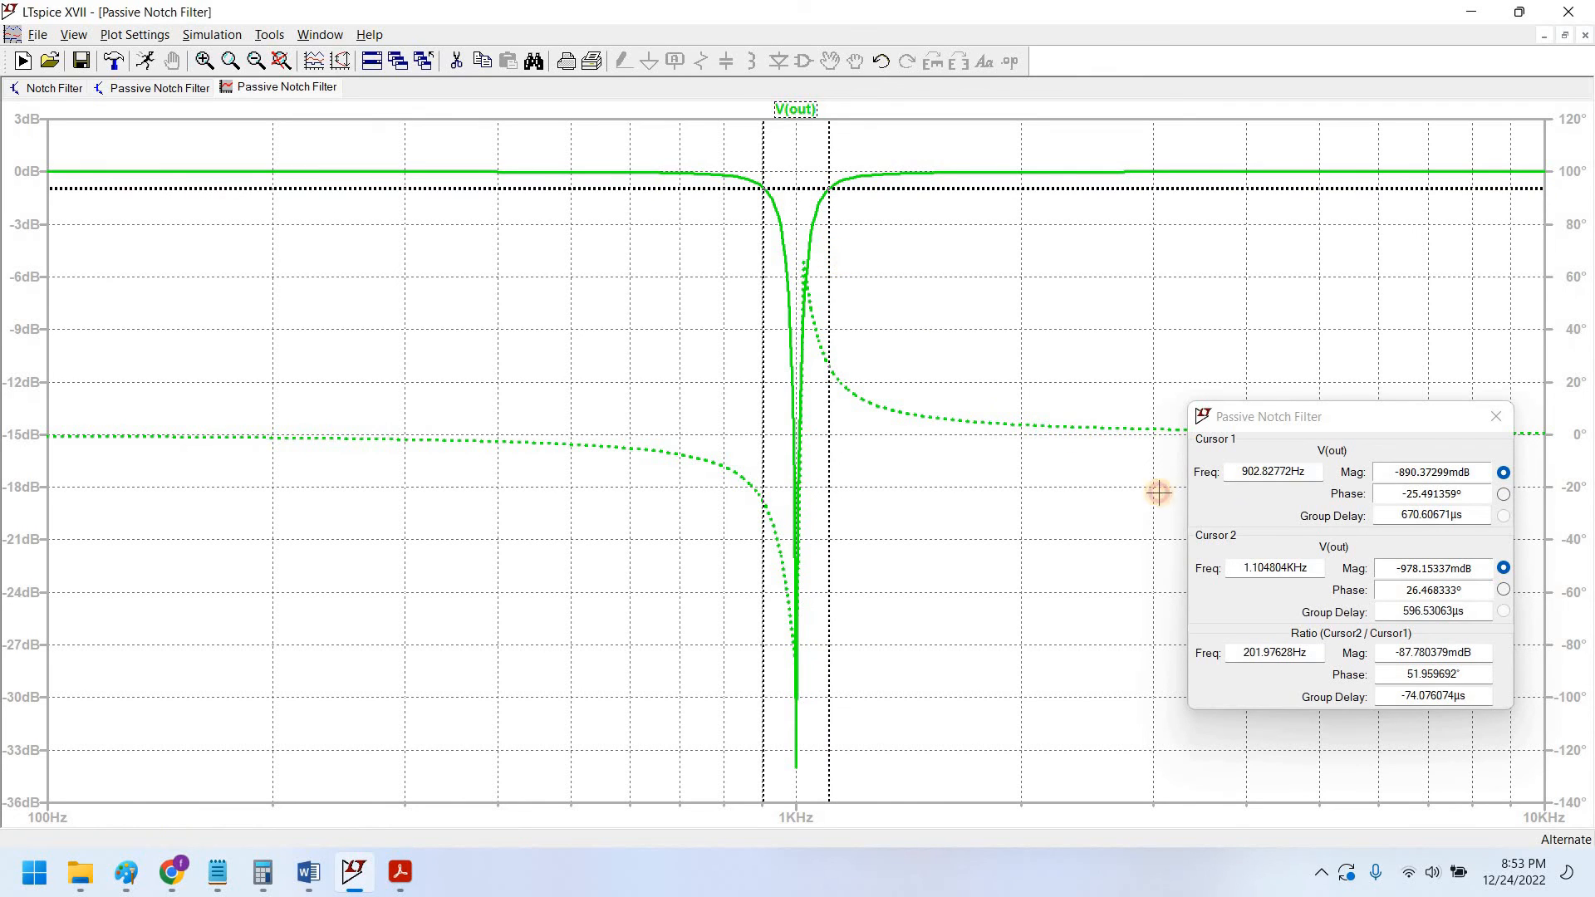
drag(1271, 568, 1243, 569)
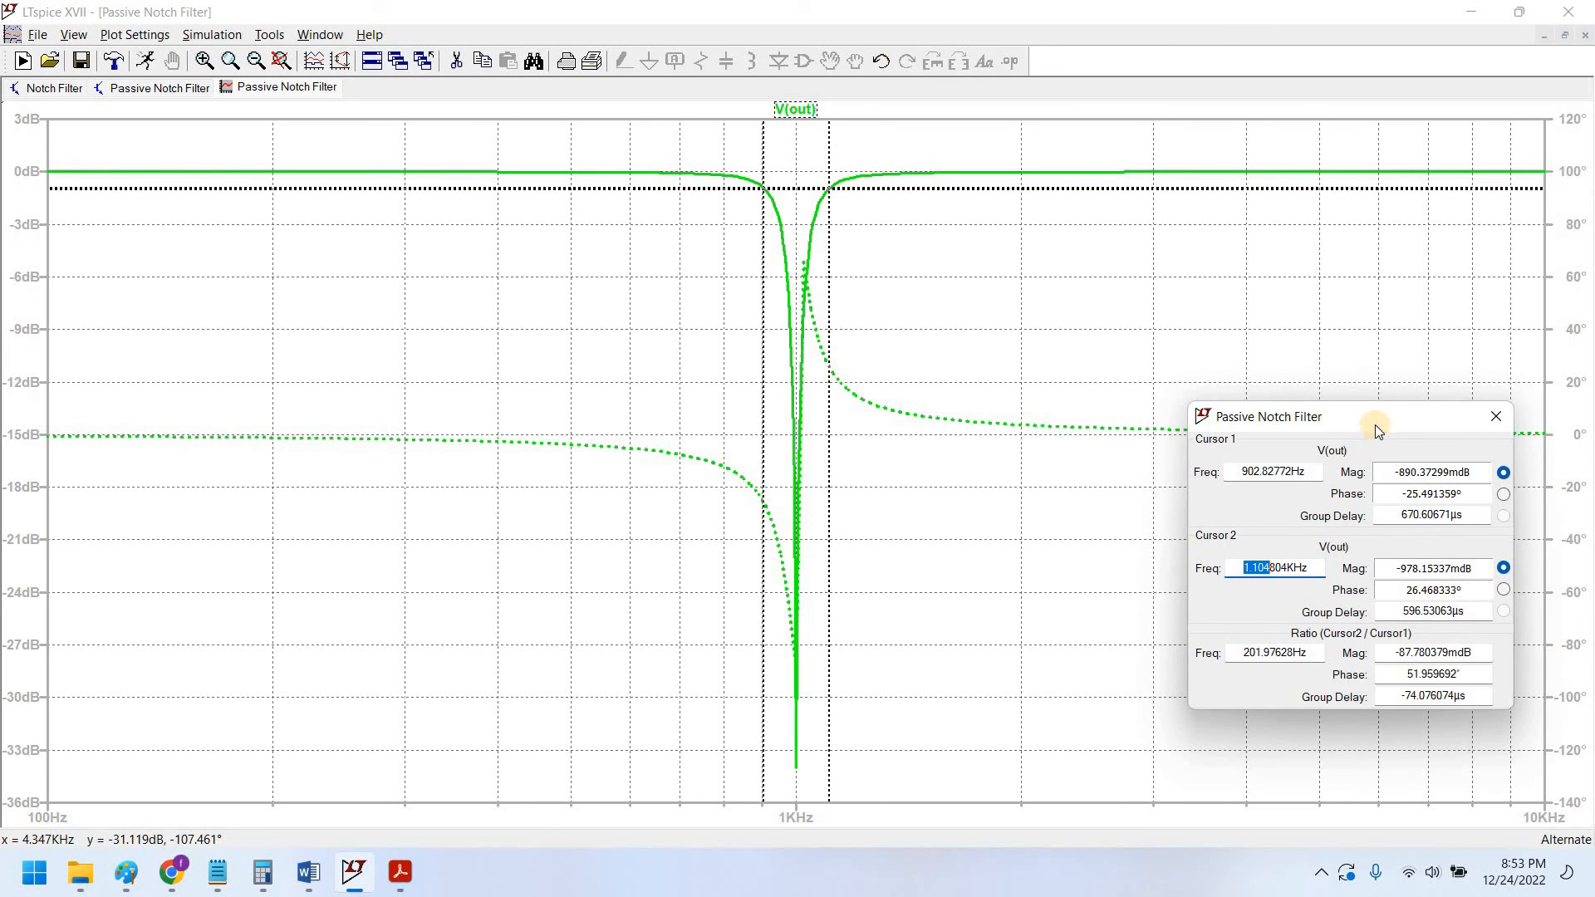
drag(1371, 436, 1367, 450)
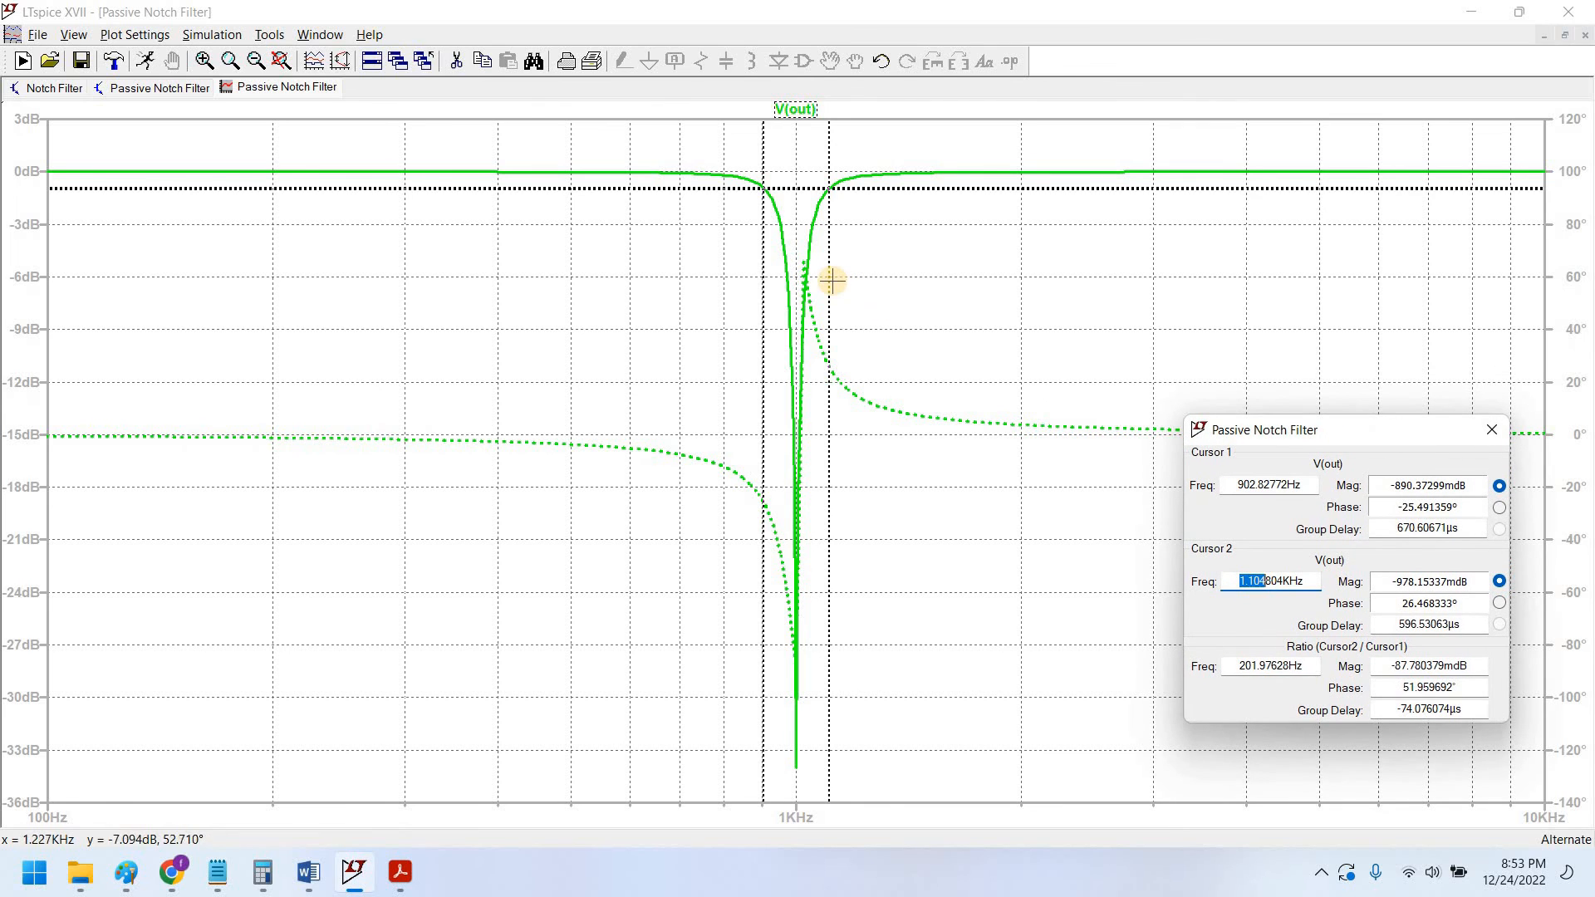
Step: Move both cursors to the notch's -3 dB points, at about 953 Hz and 1.052 kHz, and read the bandwidth between them
drag(830, 283, 780, 353)
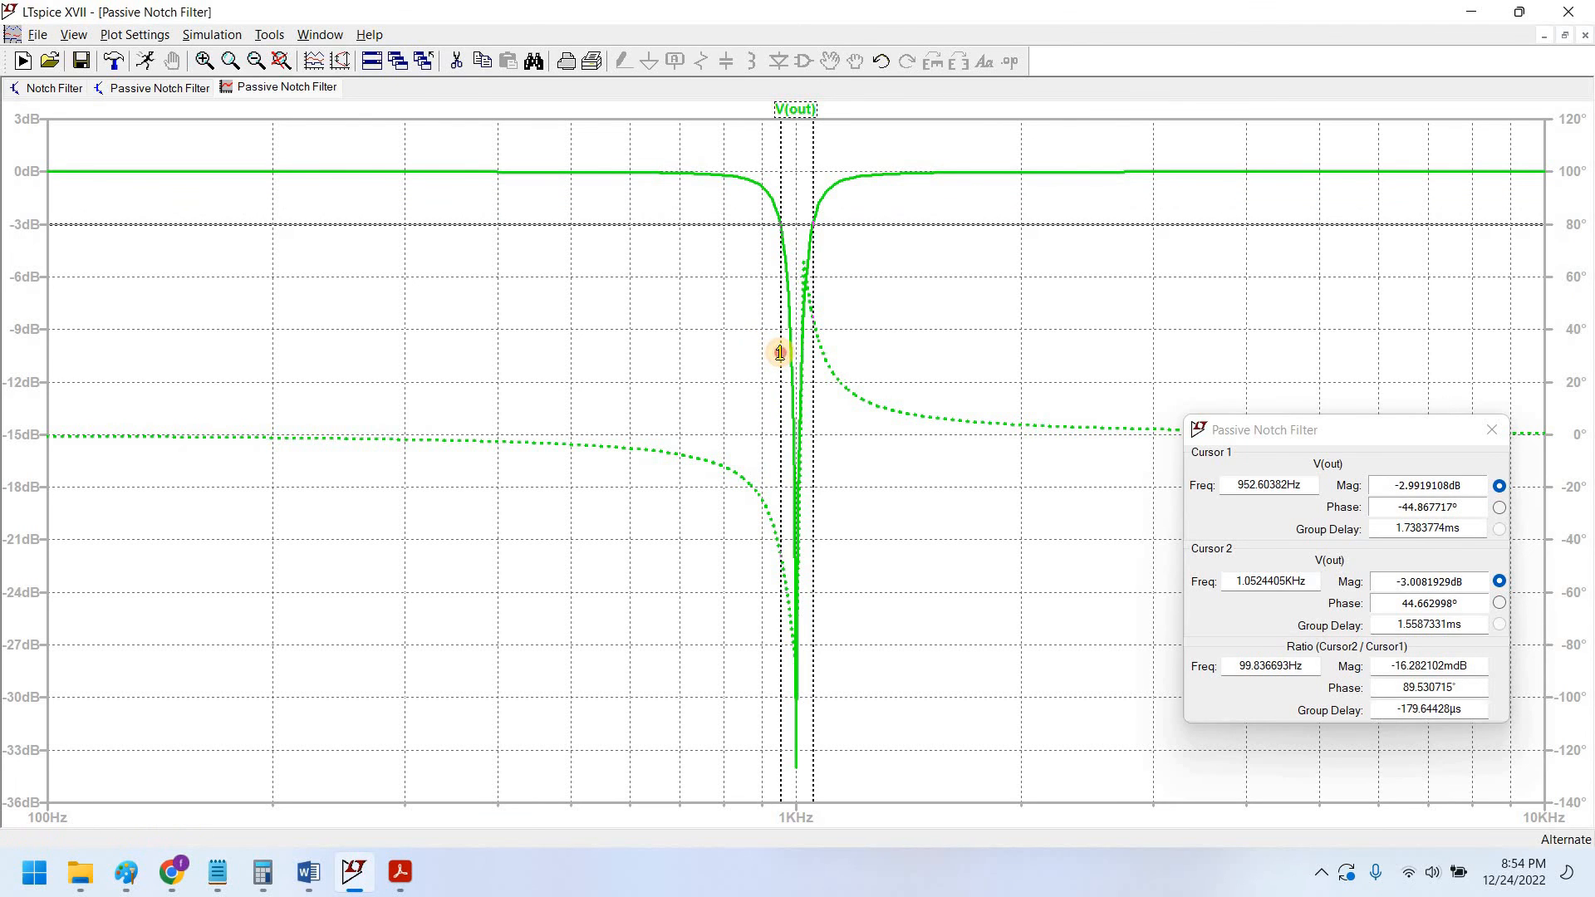
drag(781, 353, 781, 353)
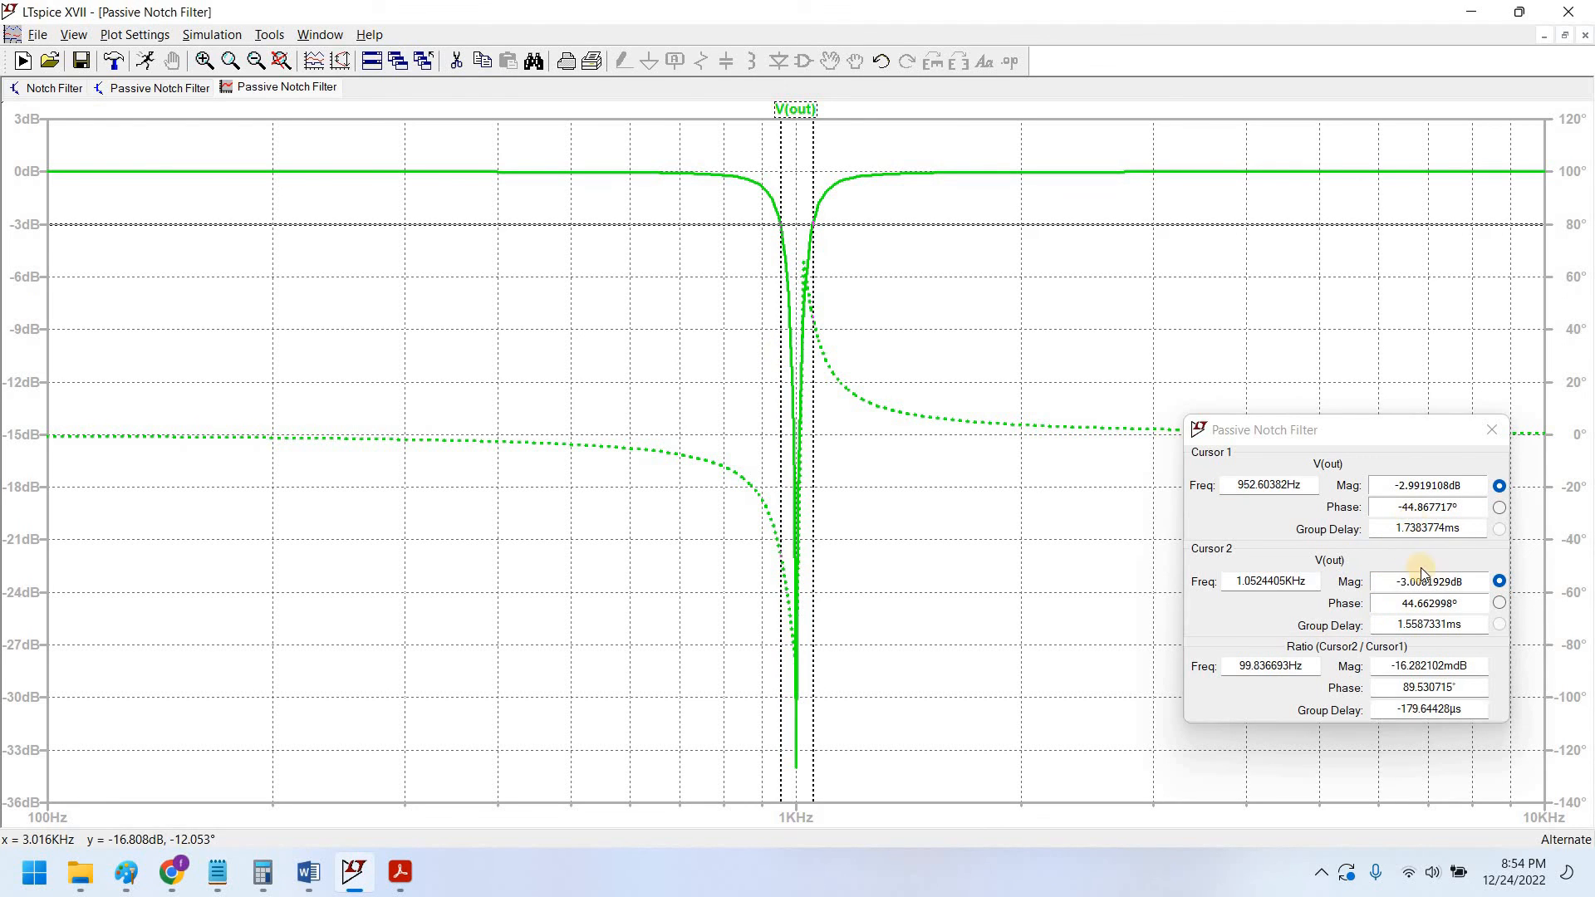
drag(1398, 487, 1483, 486)
drag(1387, 582, 1470, 583)
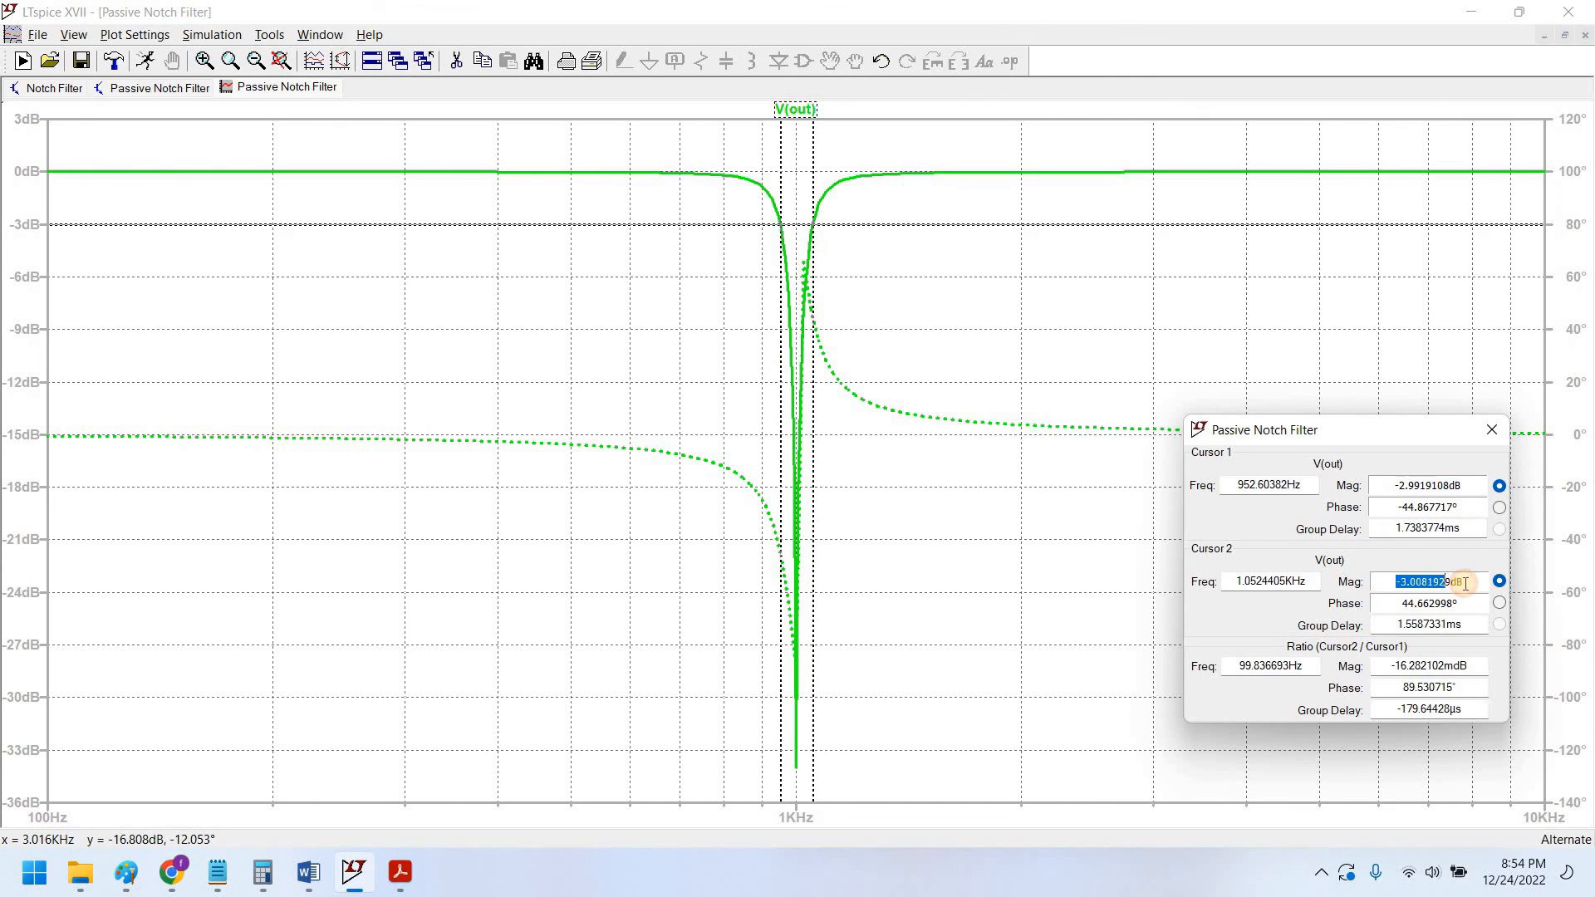
drag(1401, 486, 1483, 486)
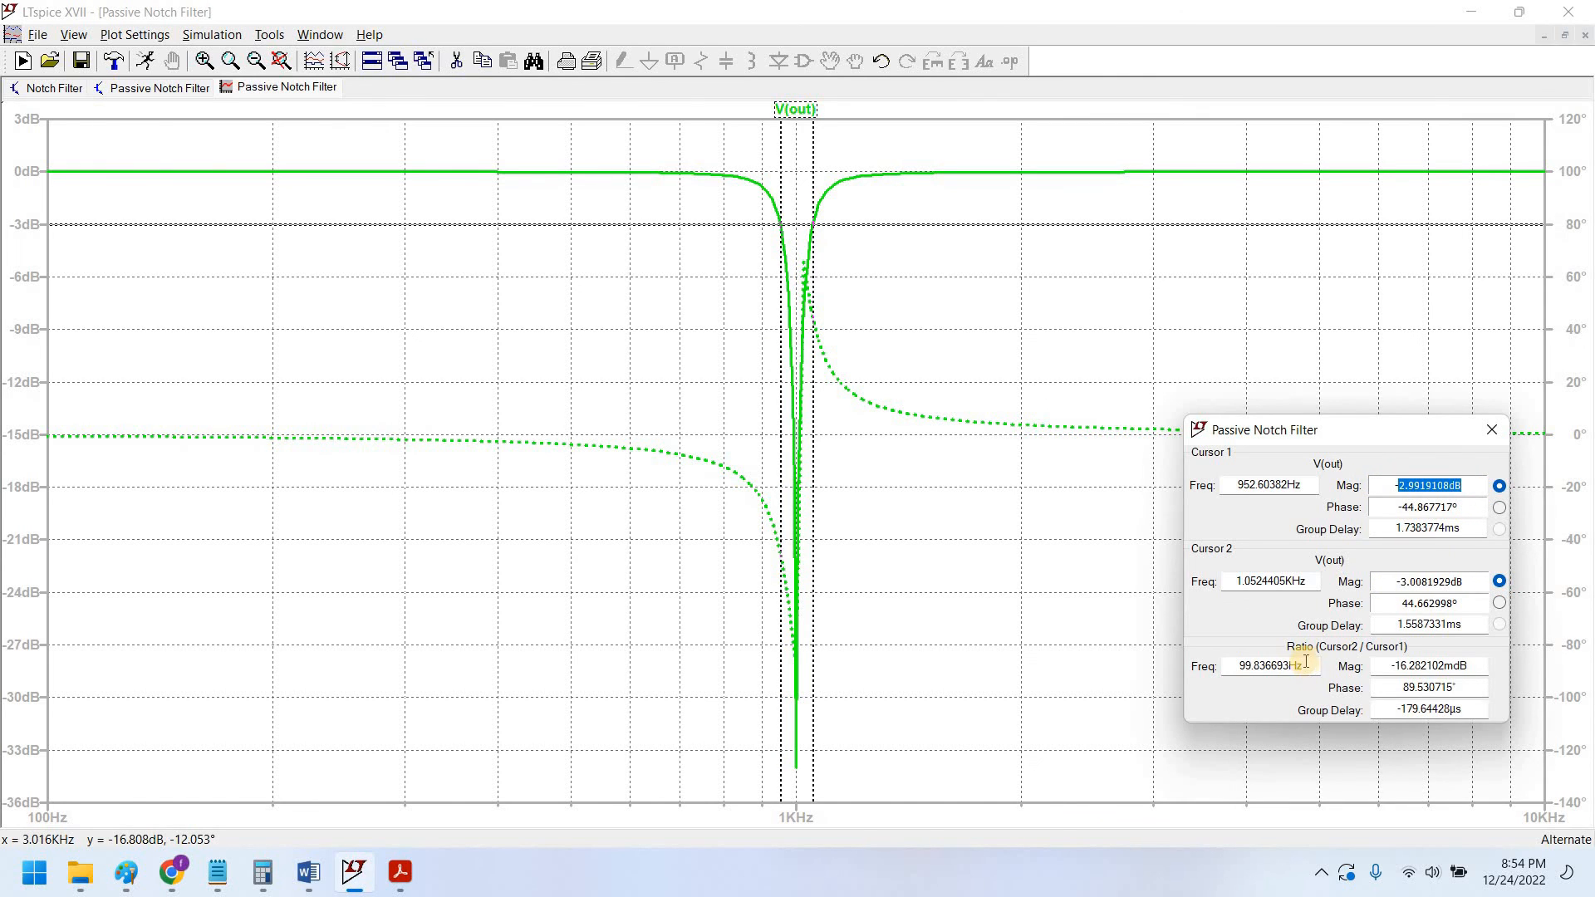
drag(1306, 666, 1231, 666)
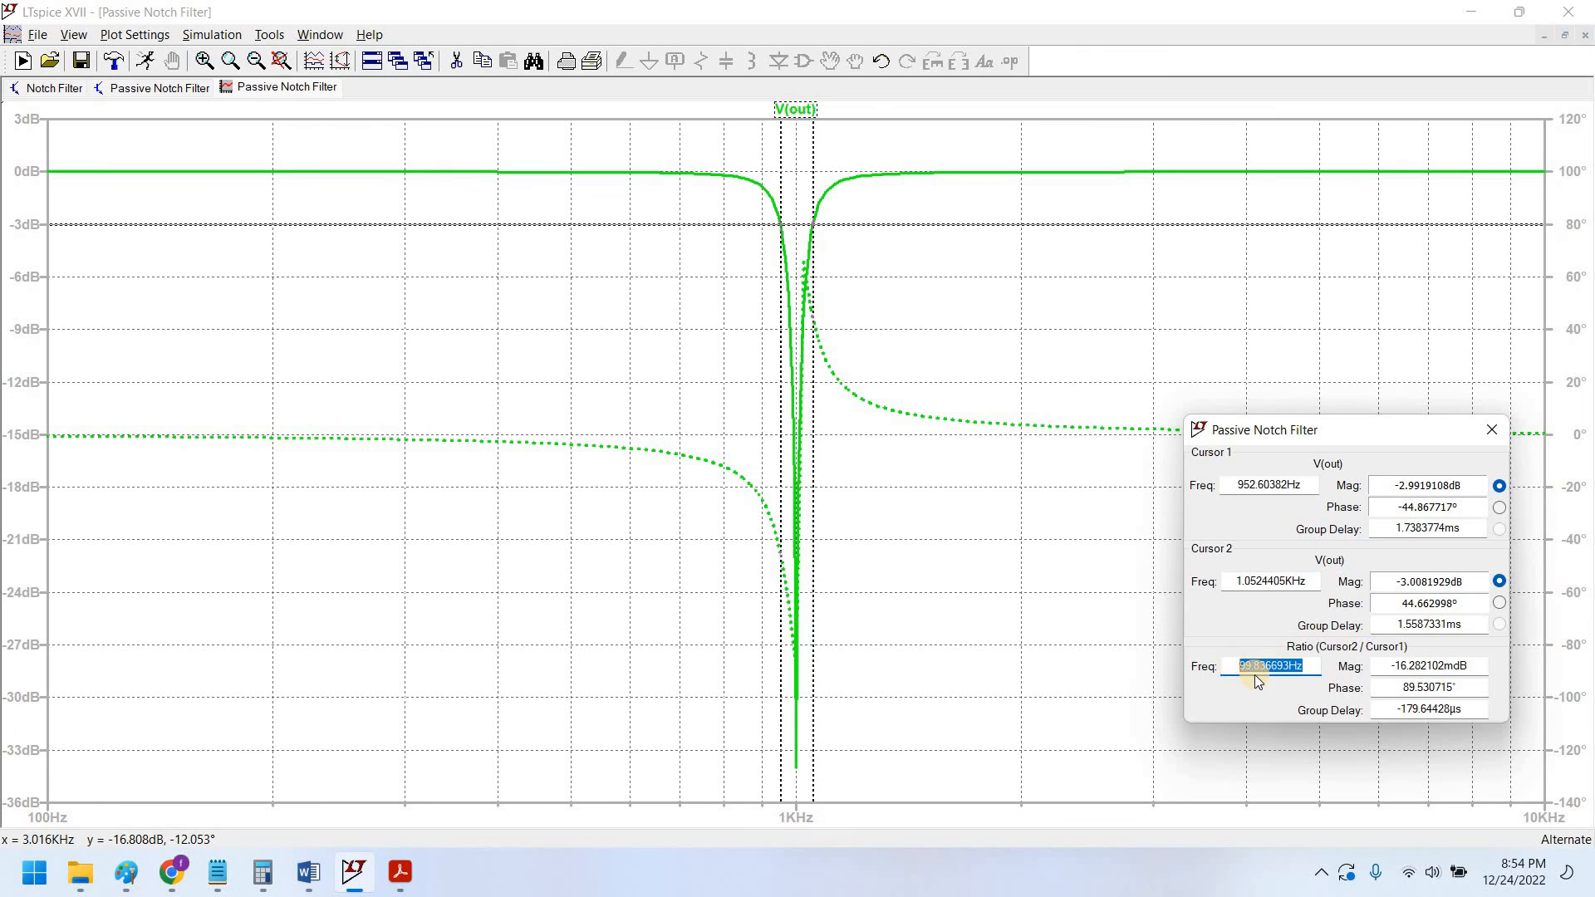
Step: Compare the two cursors' frequencies in the cursor readout and close it to remove the cursors from the V(out) plot
drag(1280, 440, 1079, 442)
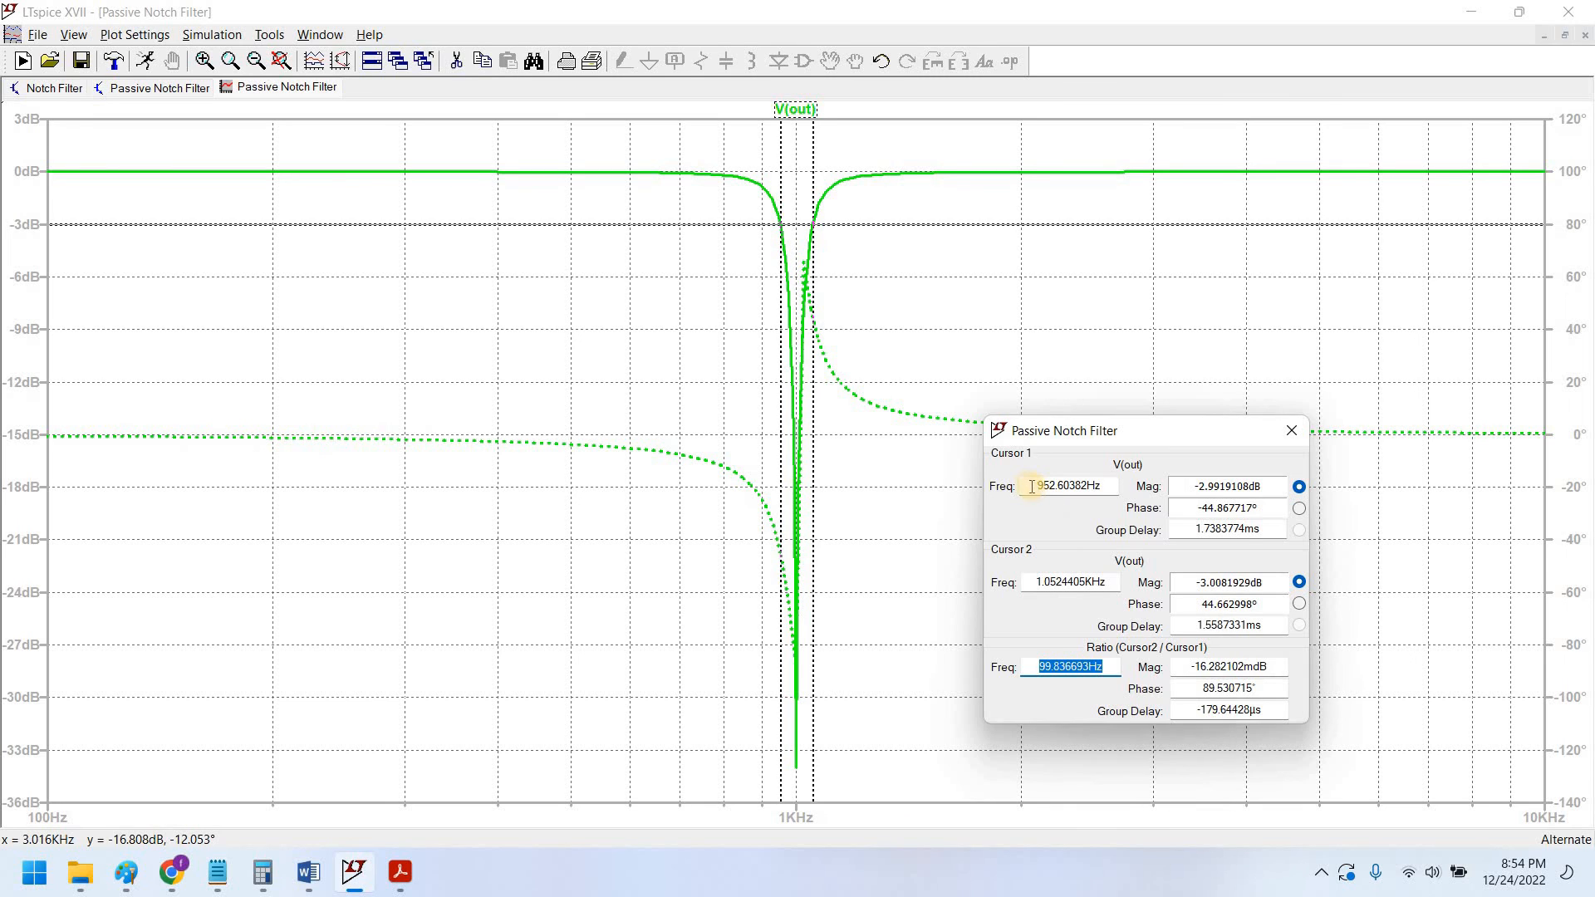
drag(1028, 486, 1121, 501)
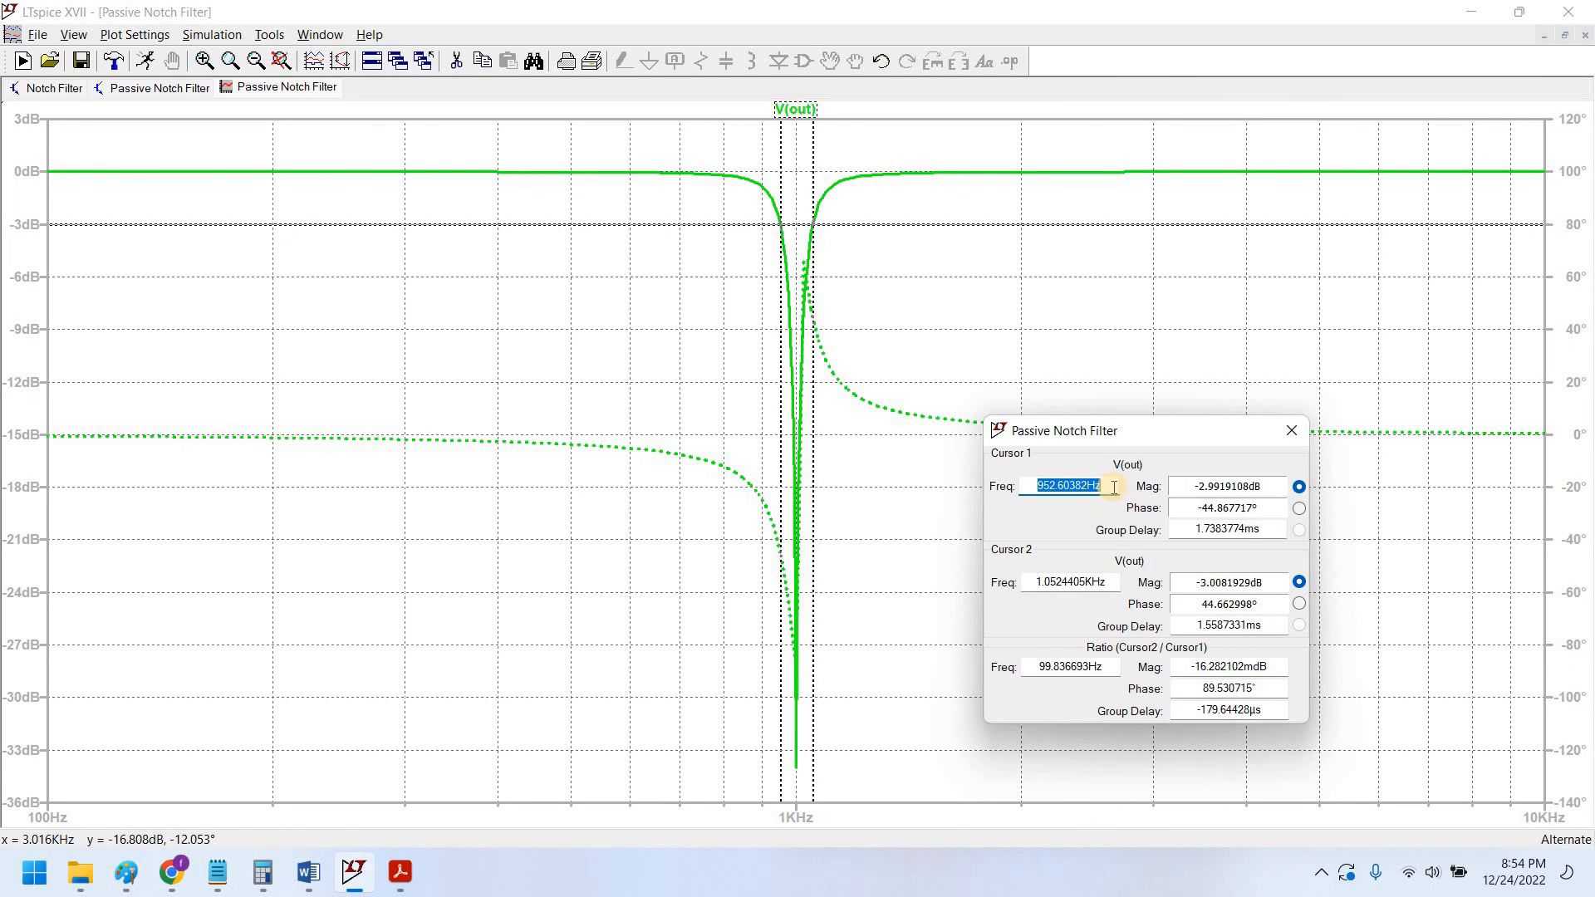
drag(1038, 583, 1121, 585)
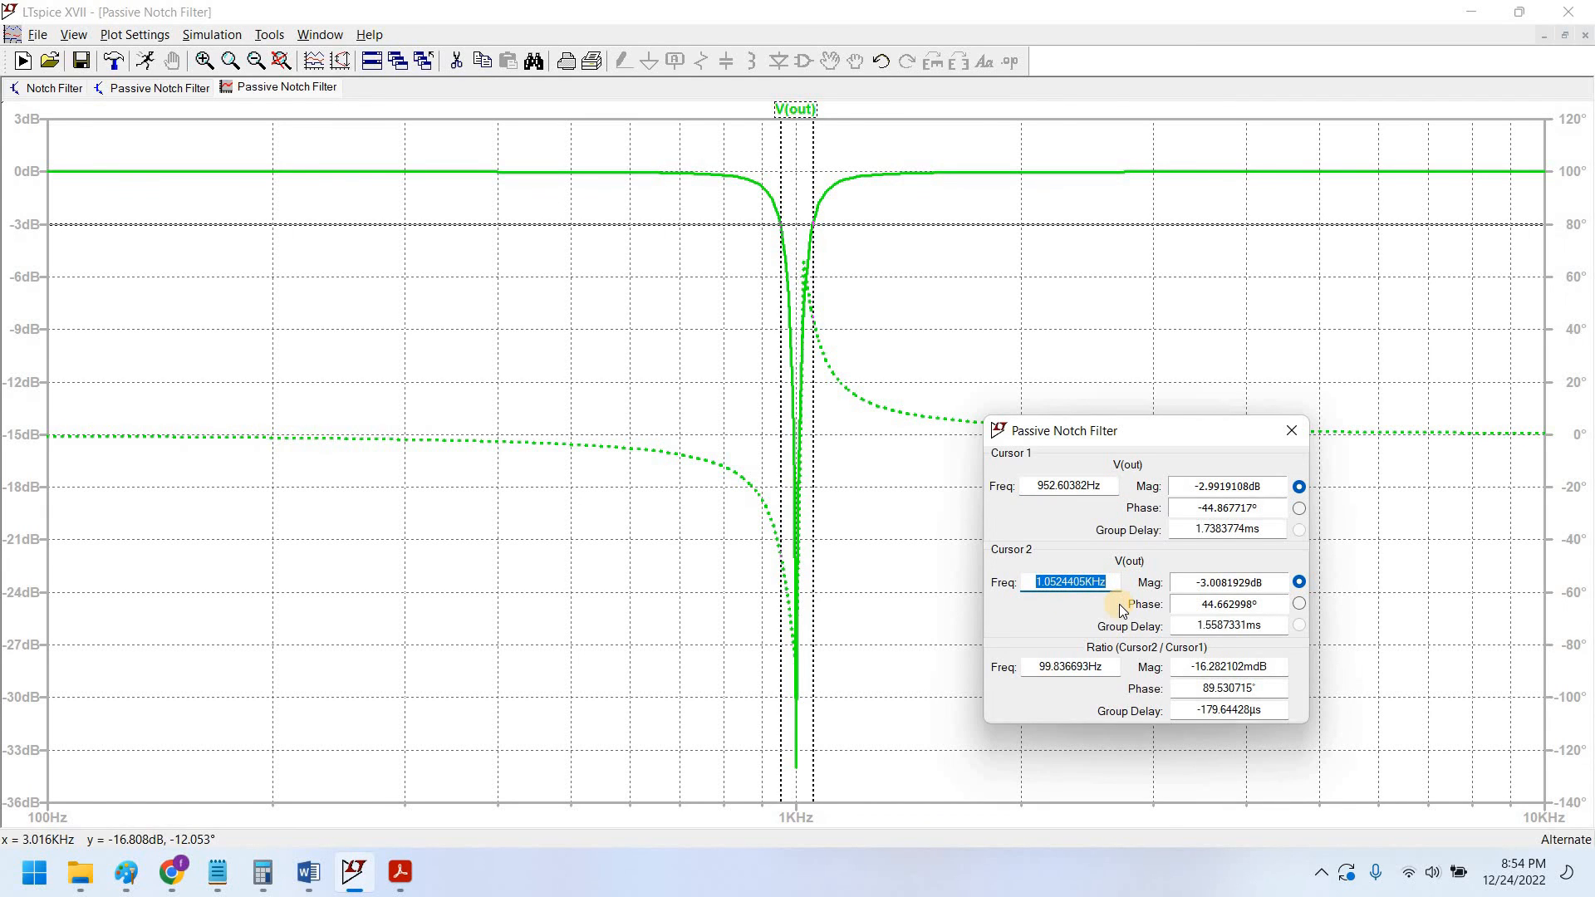
click(1041, 487)
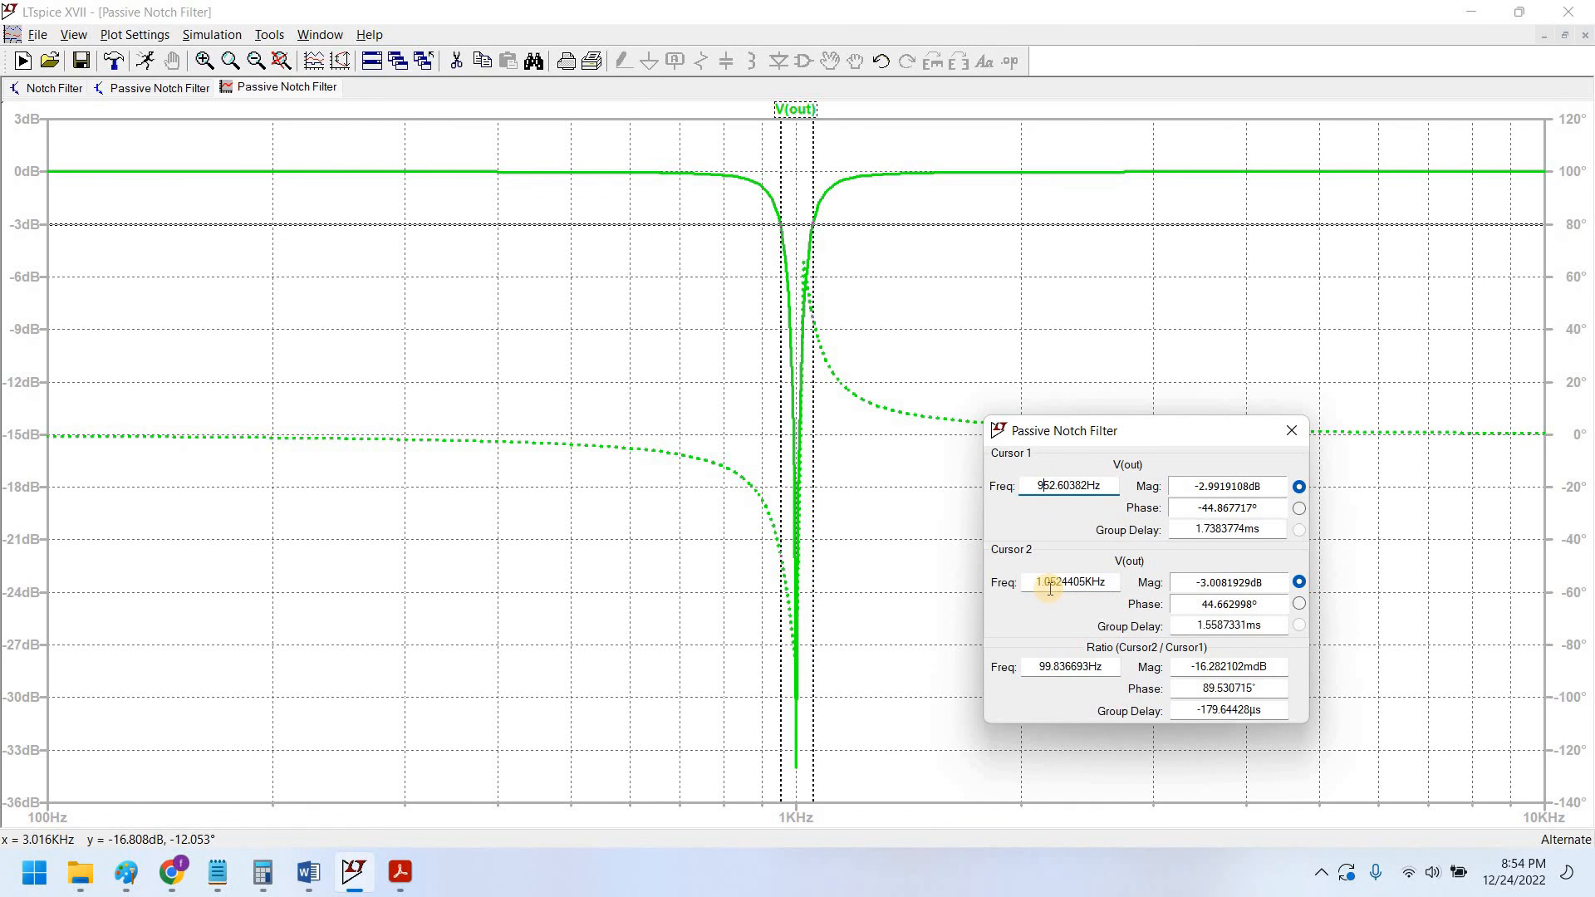
click(1040, 582)
click(1039, 487)
click(1113, 582)
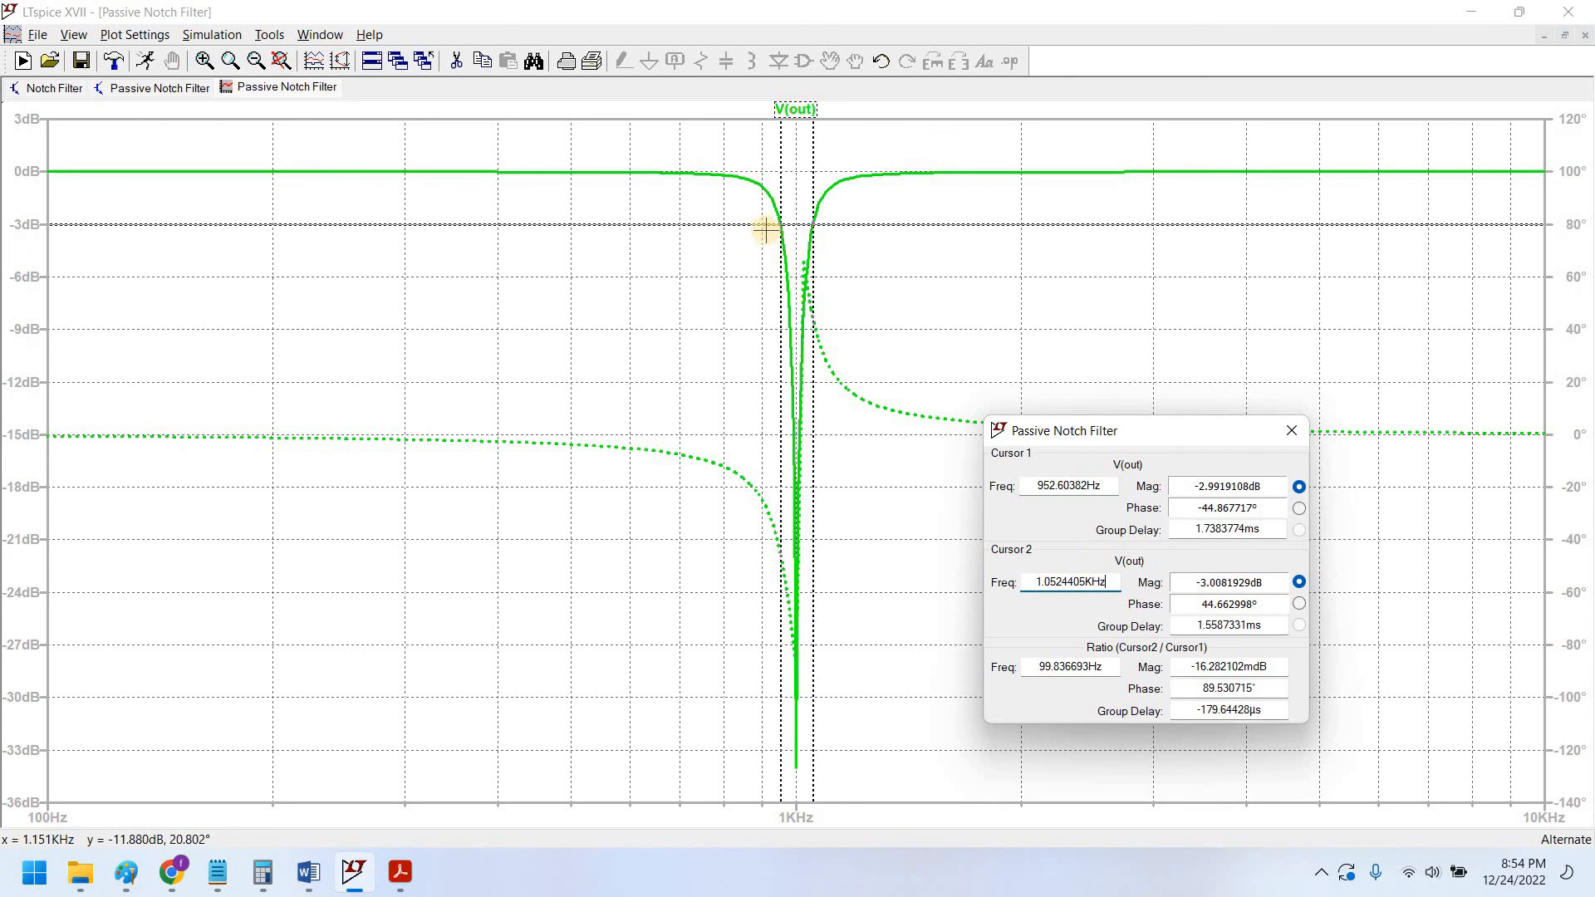
drag(1162, 433, 1154, 336)
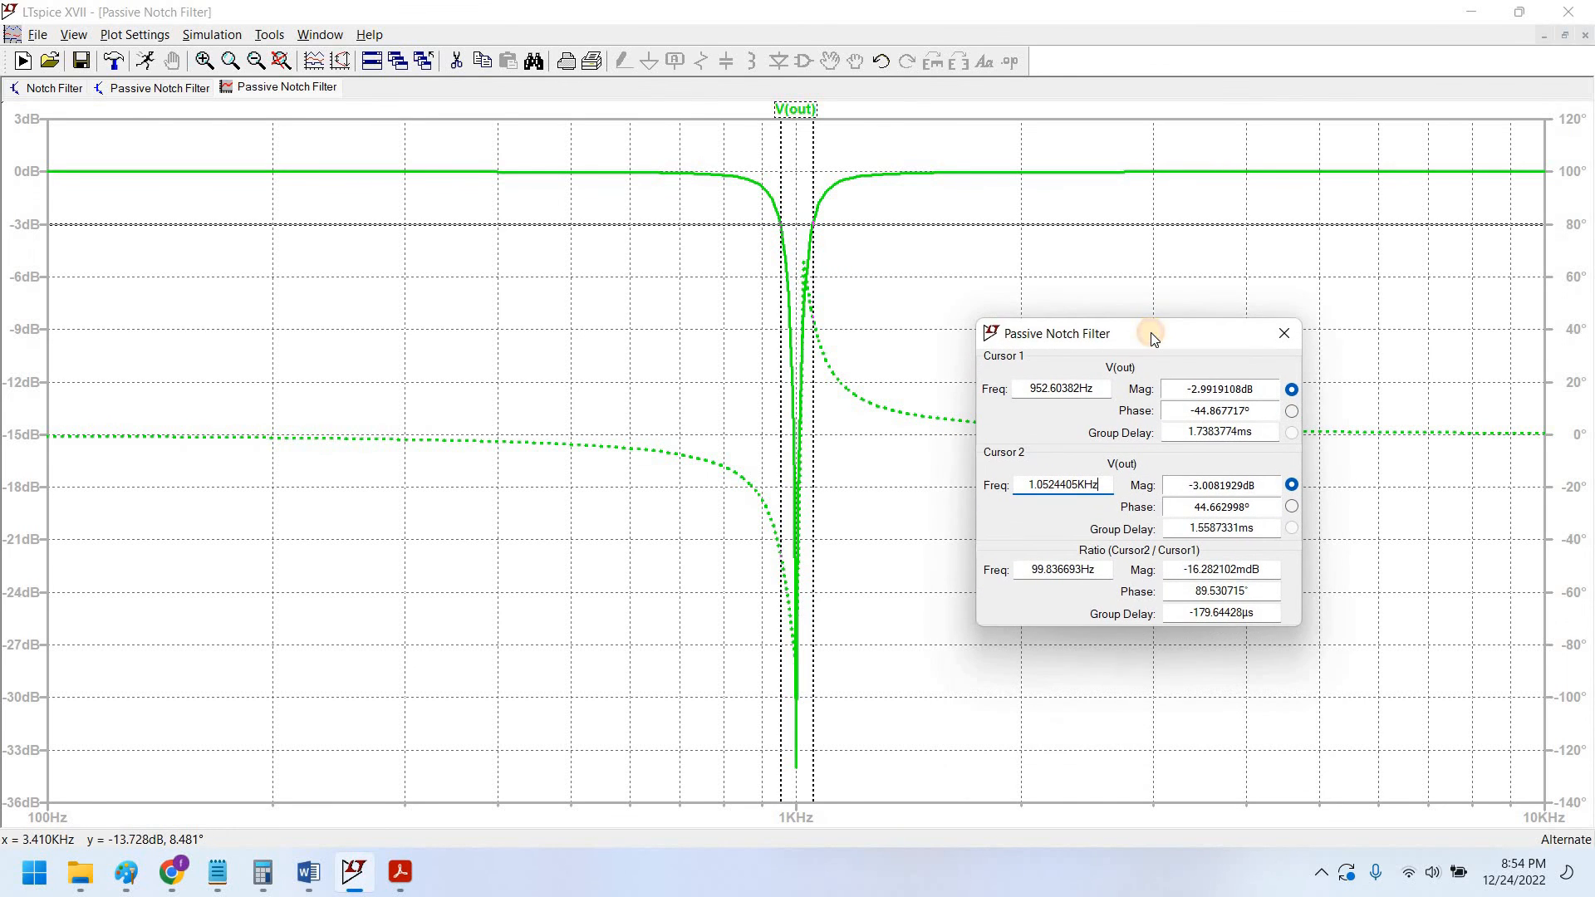
click(1295, 328)
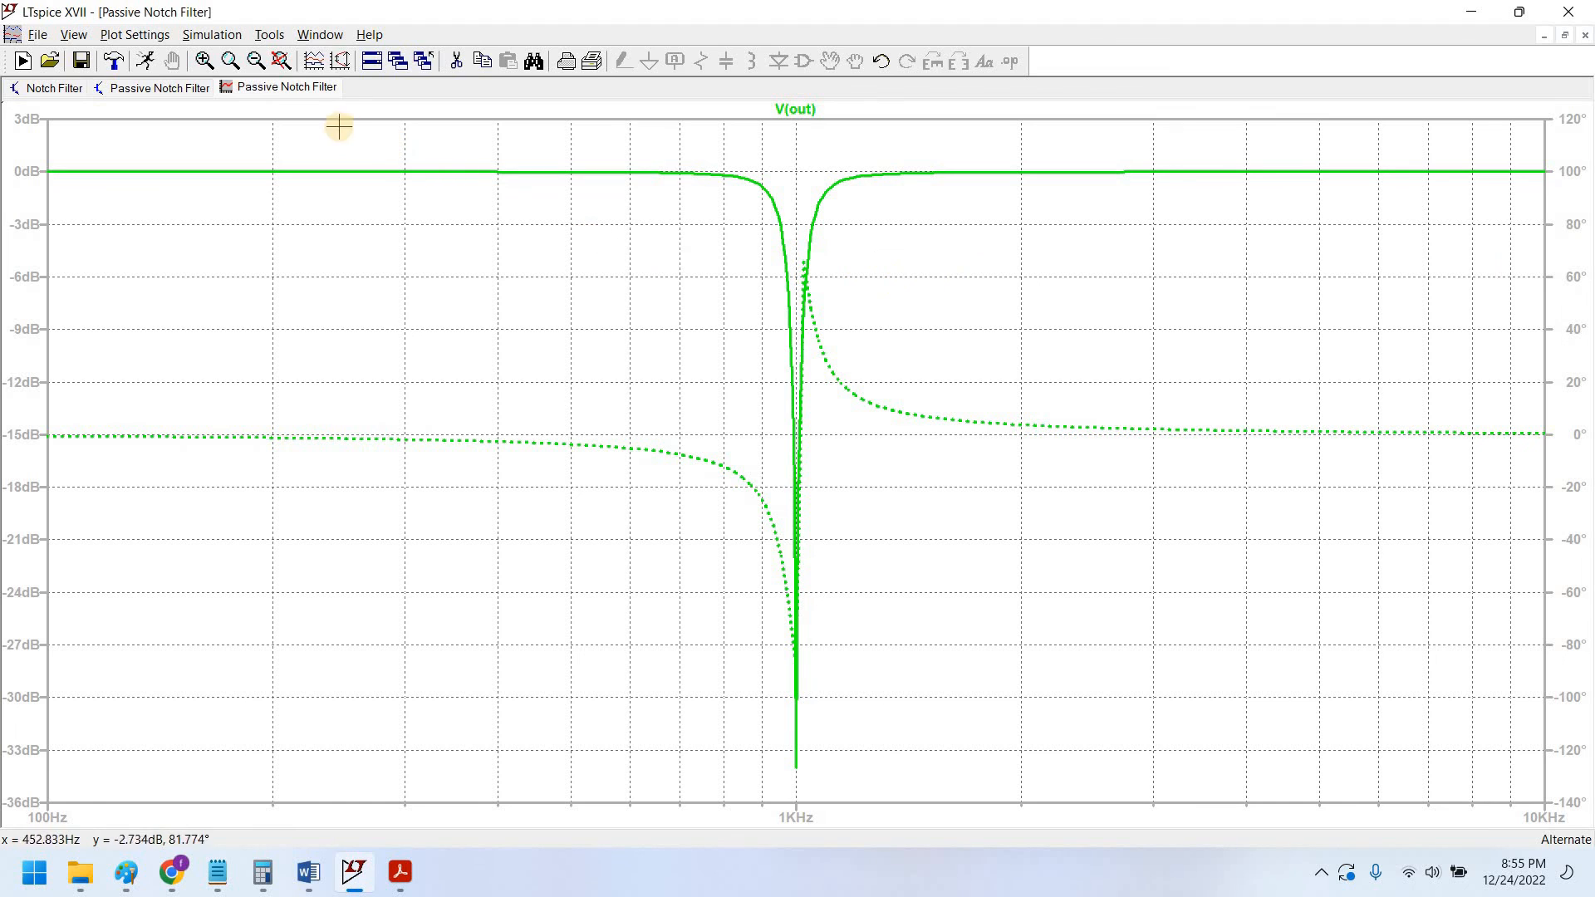
Step: Return to the Passive Notch Filter schematic, restore the tiled windows and inspect the circuit in the Notch Filter schematic
click(136, 84)
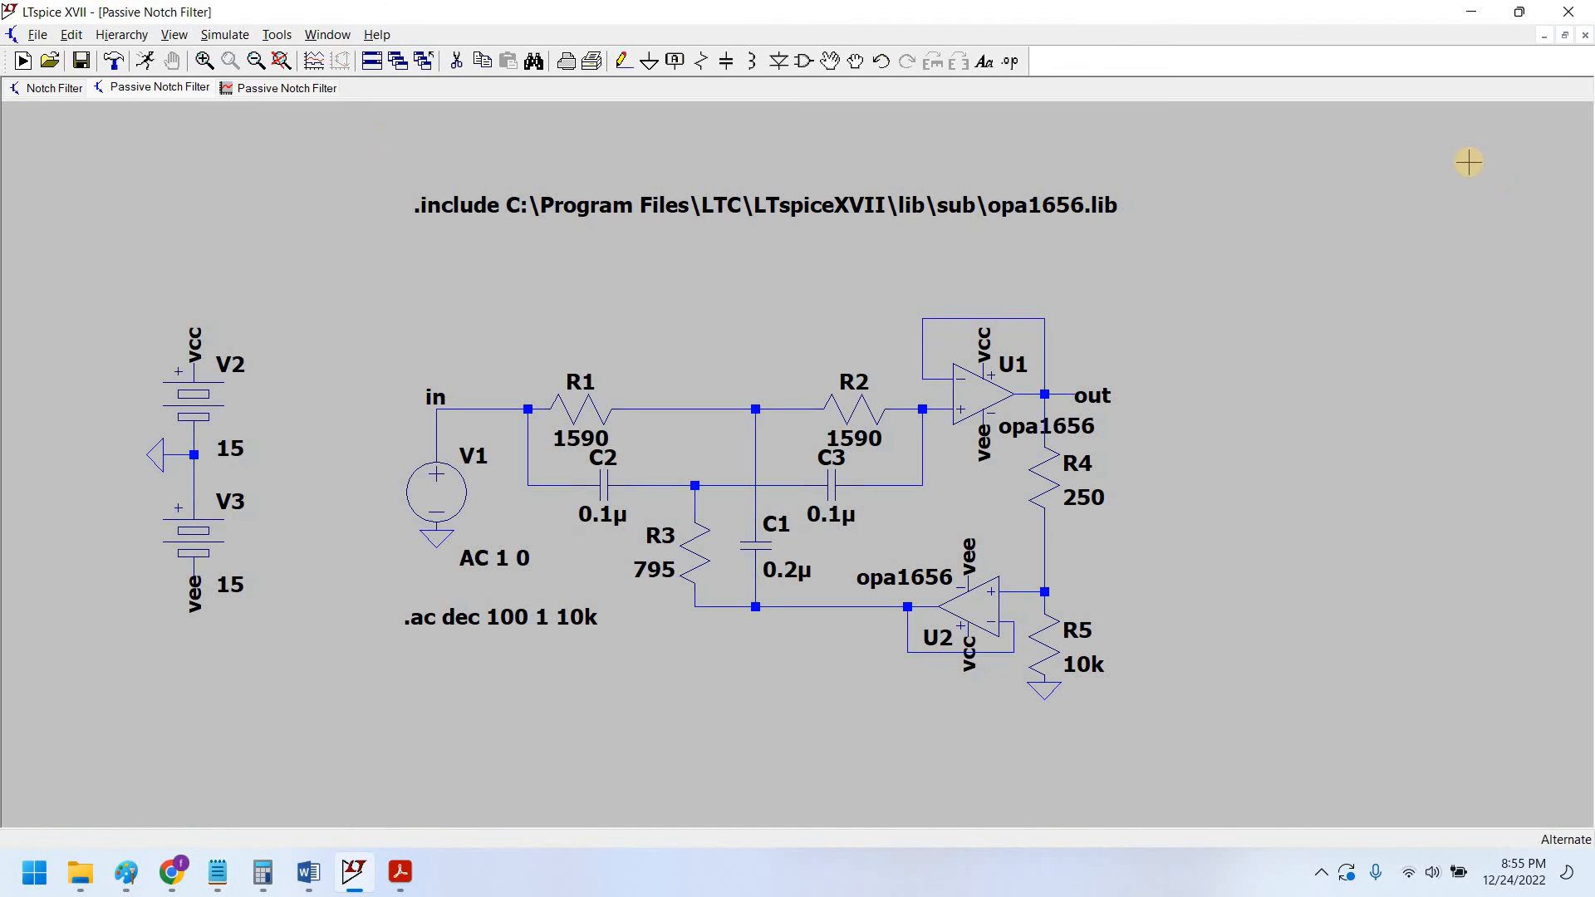
click(1564, 35)
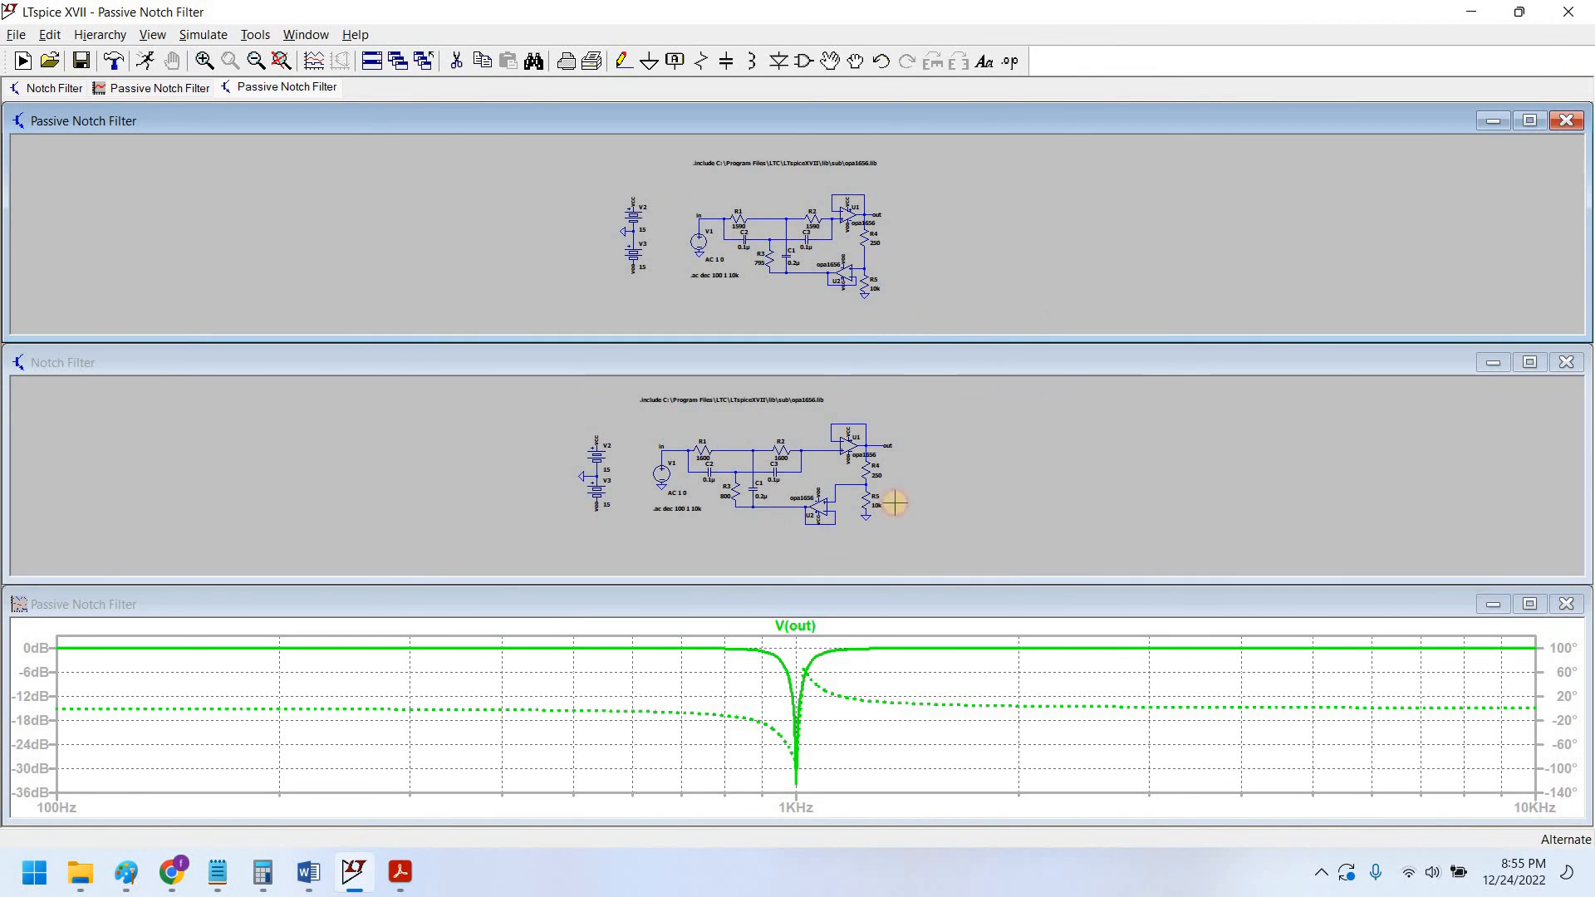
click(840, 487)
scroll(822, 479, up, 2)
scroll(818, 481, up, 2)
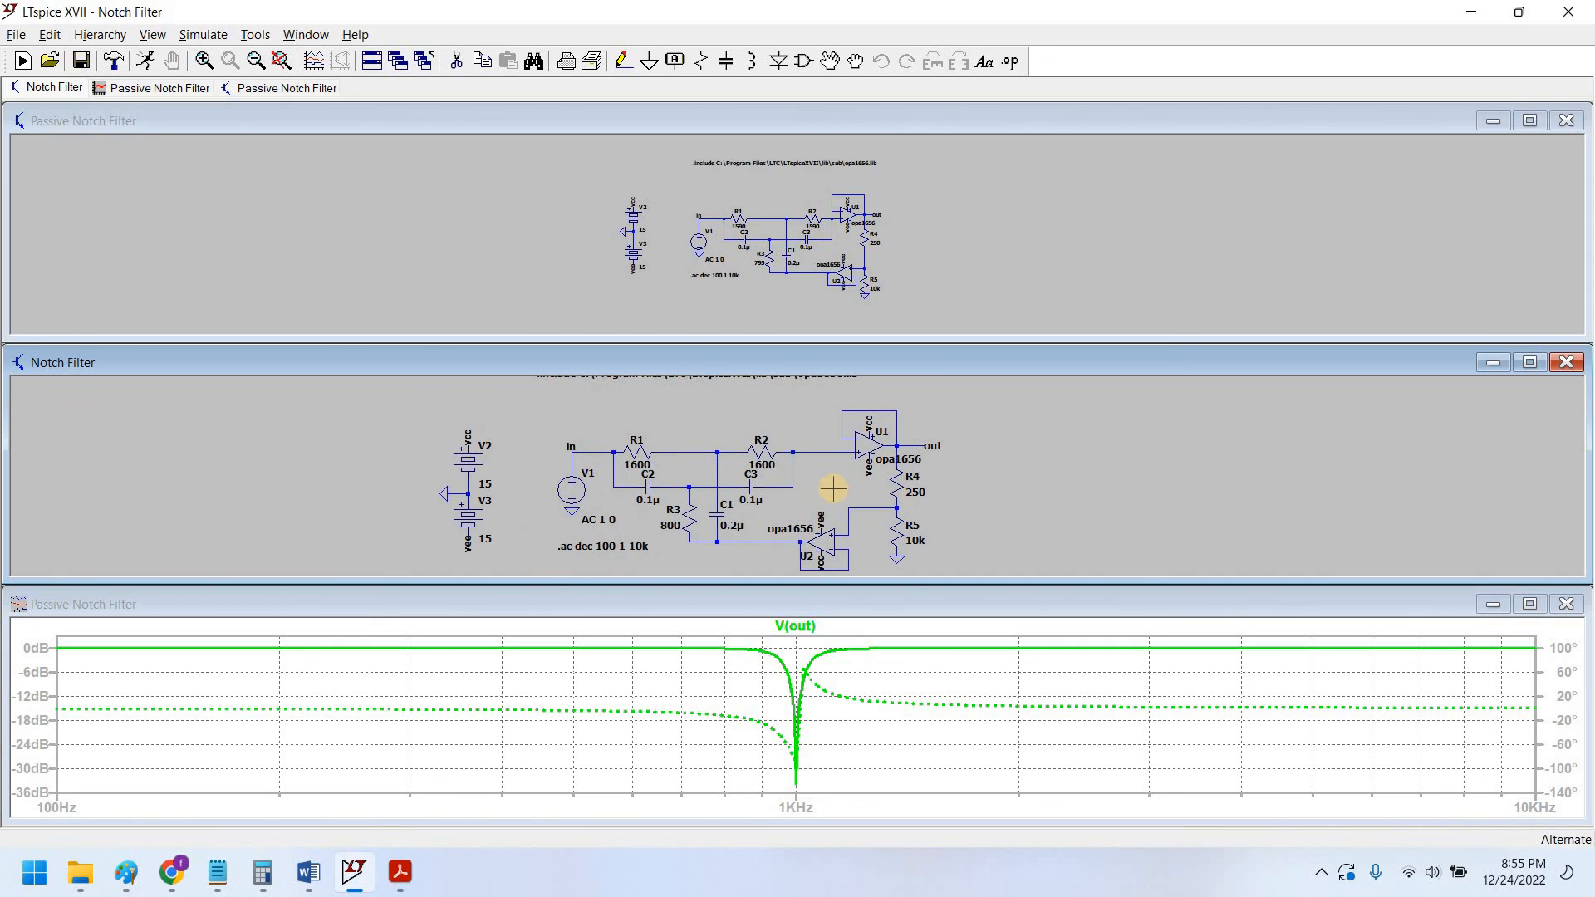
drag(1098, 502, 1097, 457)
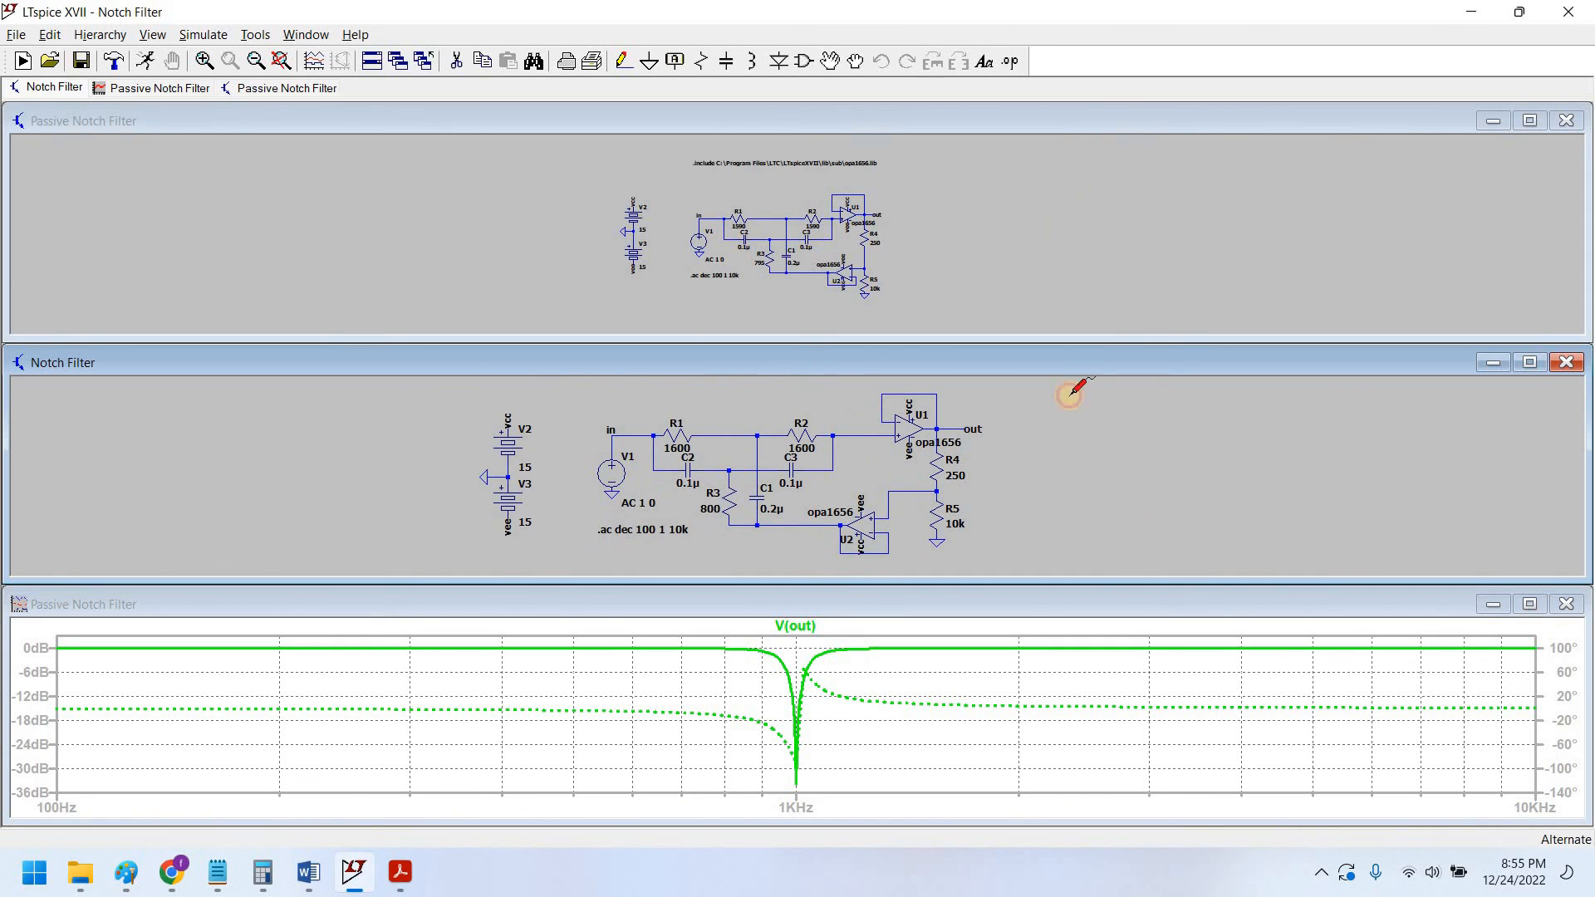
Step: Maximize the Passive Notch Filter schematic and examine the complete active twin-T circuit
double_click(906, 121)
drag(1261, 612, 1295, 670)
scroll(1267, 616, up, 3)
scroll(1313, 639, down, 1)
scroll(1401, 686, down, 1)
scroll(1326, 683, down, 1)
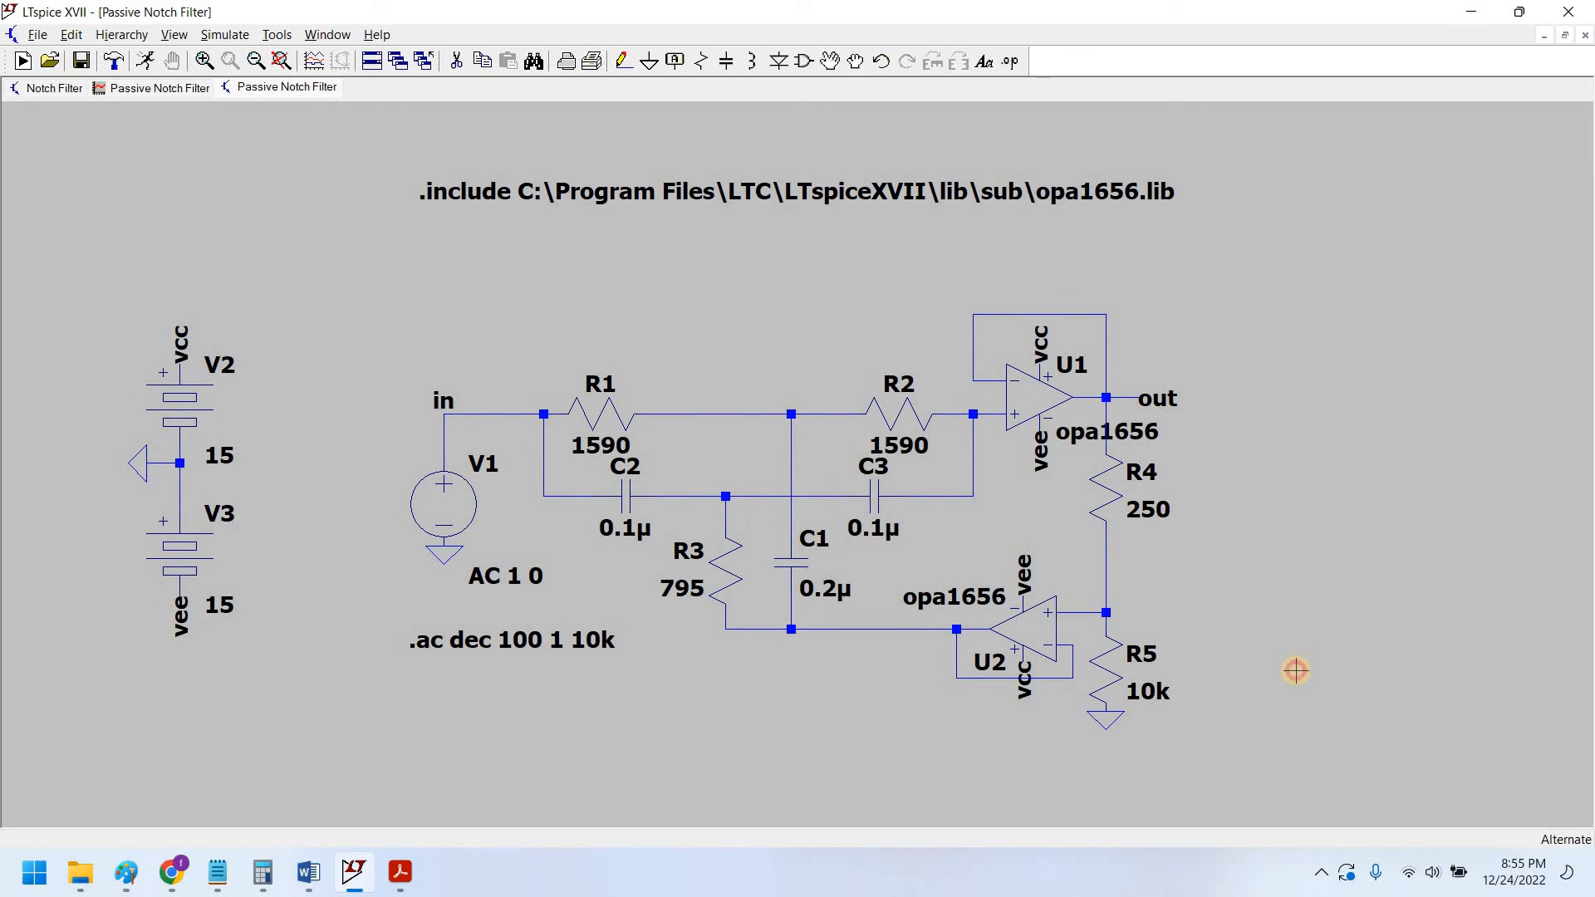
drag(1305, 670, 1300, 671)
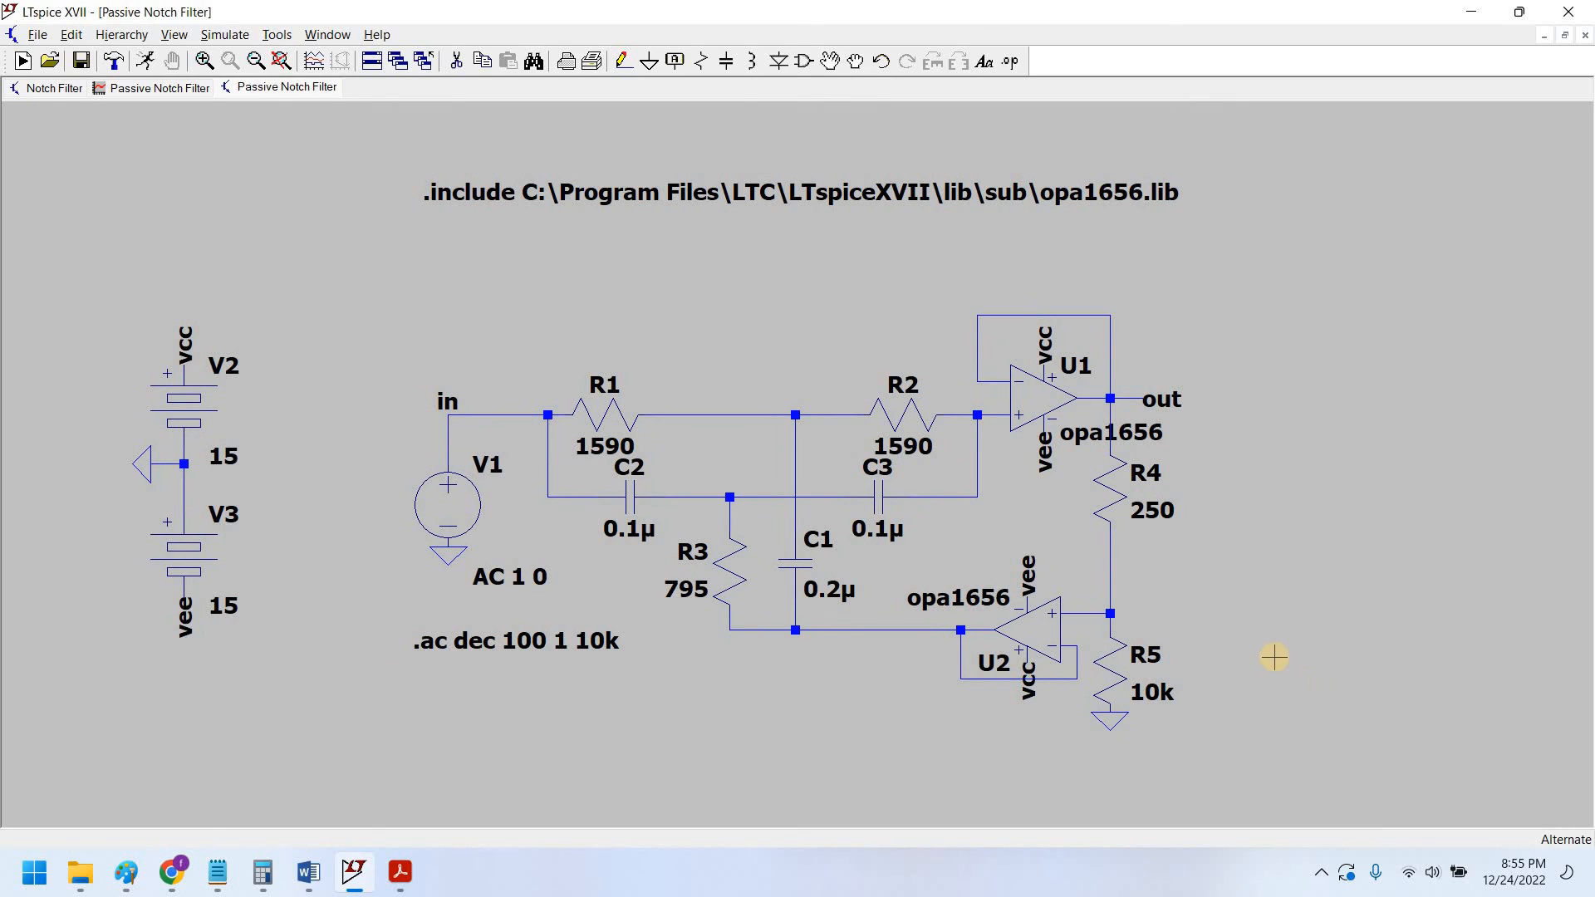
drag(1250, 667, 1238, 668)
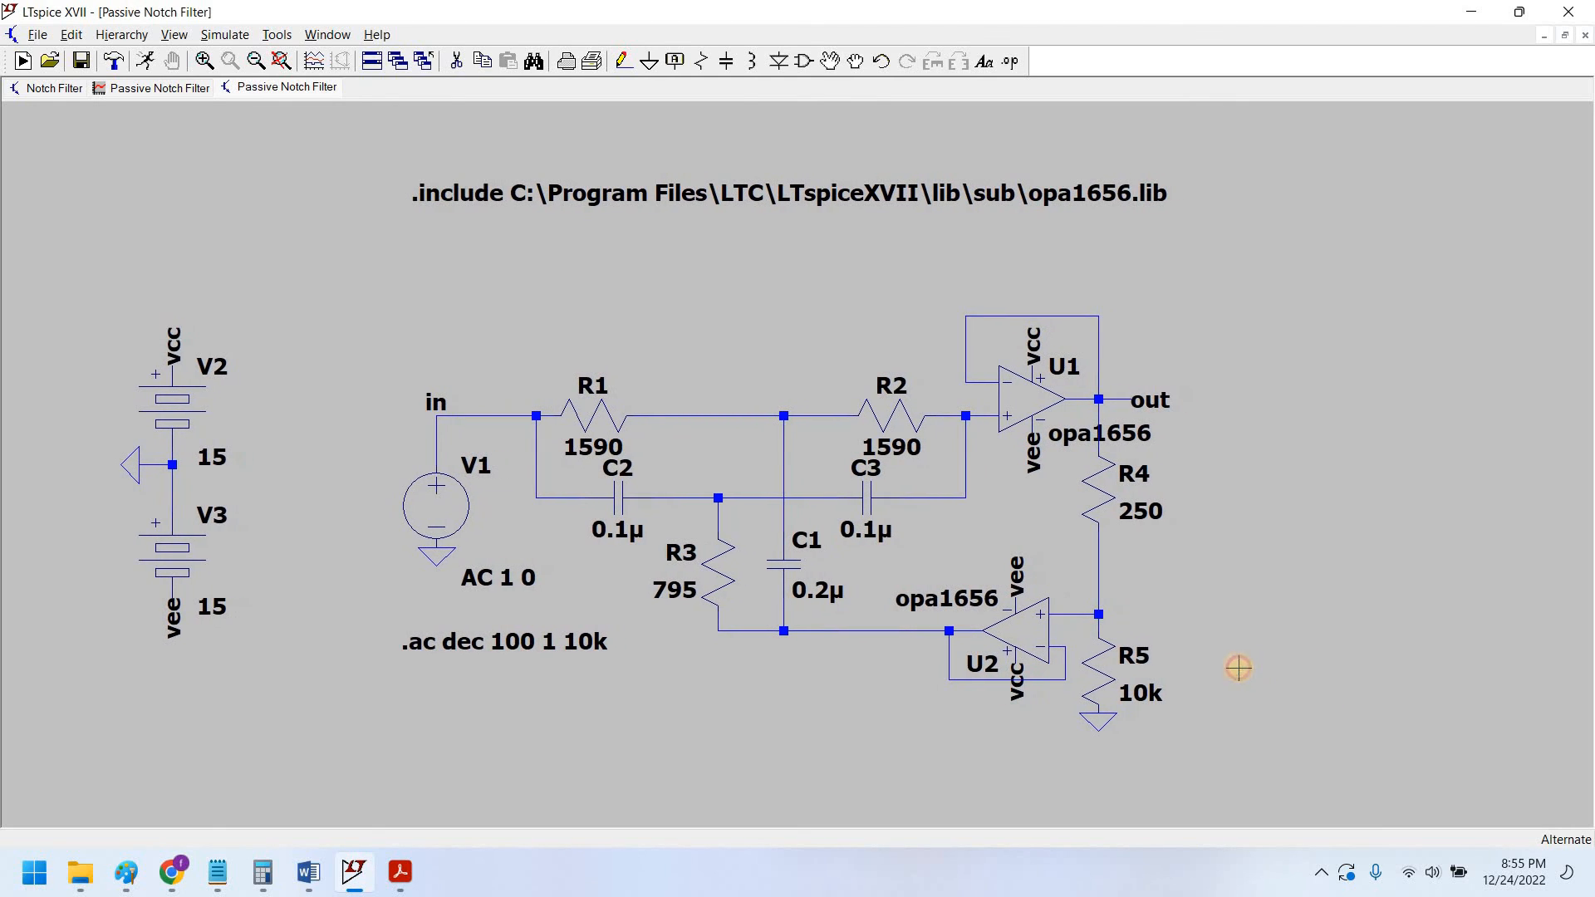